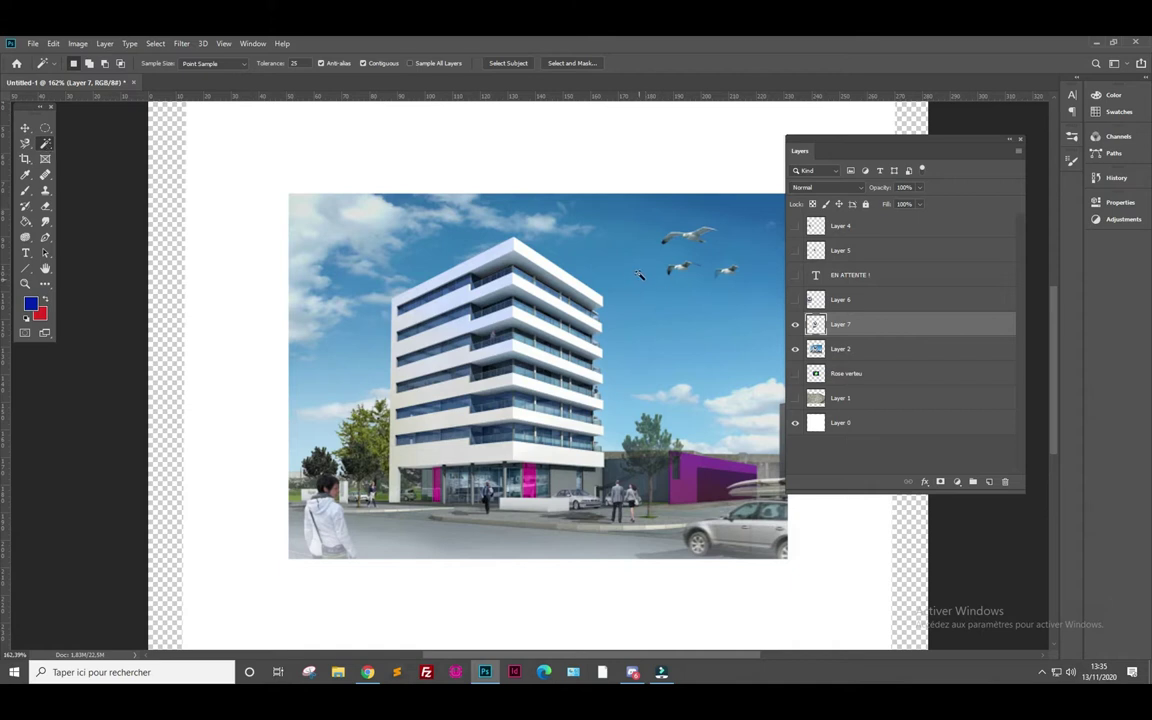
- Make Layer 2 active and Magic Wand-select the upper sky around the birds and building top
click(571, 250)
ctrl+click(760, 316)
click(636, 320)
click(634, 294)
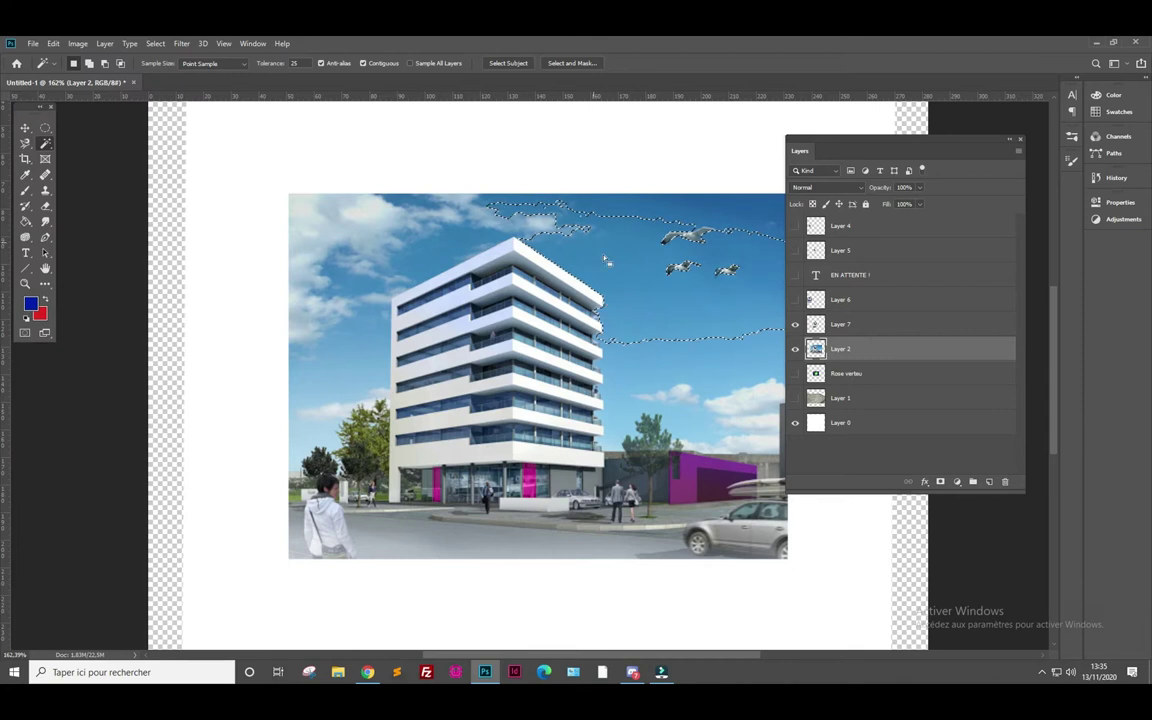
mouse_move(806, 144)
mouse_down()
mouse_move(890, 152)
mouse_move(852, 153)
mouse_up()
key(ctrl+d)
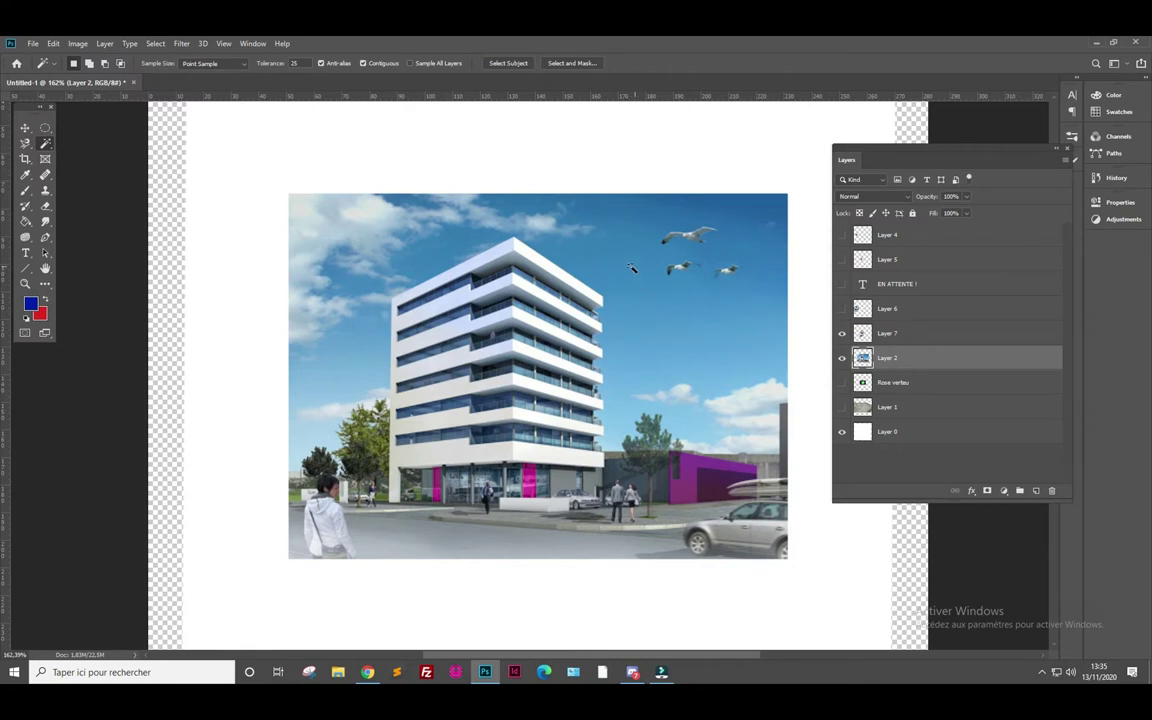
click(635, 273)
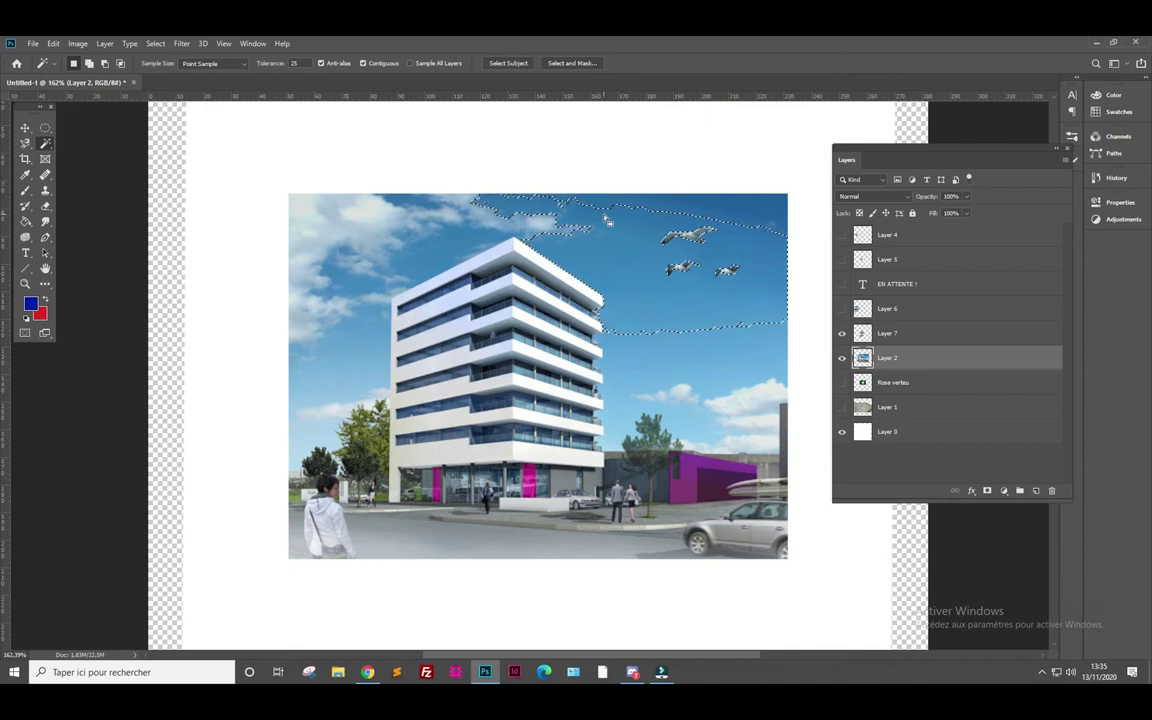
- Test Magic Wand tolerances of 1 and 255 on the sky, dismissing the out-of-range warning
double_click(294, 63)
text(1)
click(621, 272)
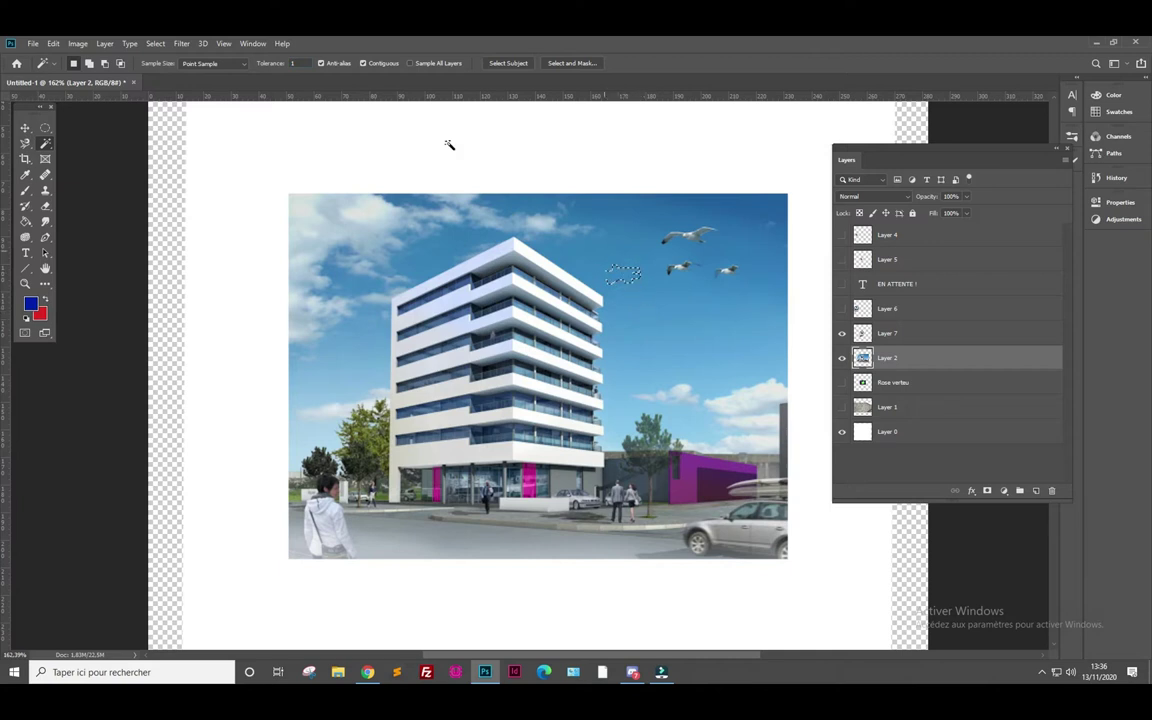
double_click(298, 63)
text(55)
key(Return)
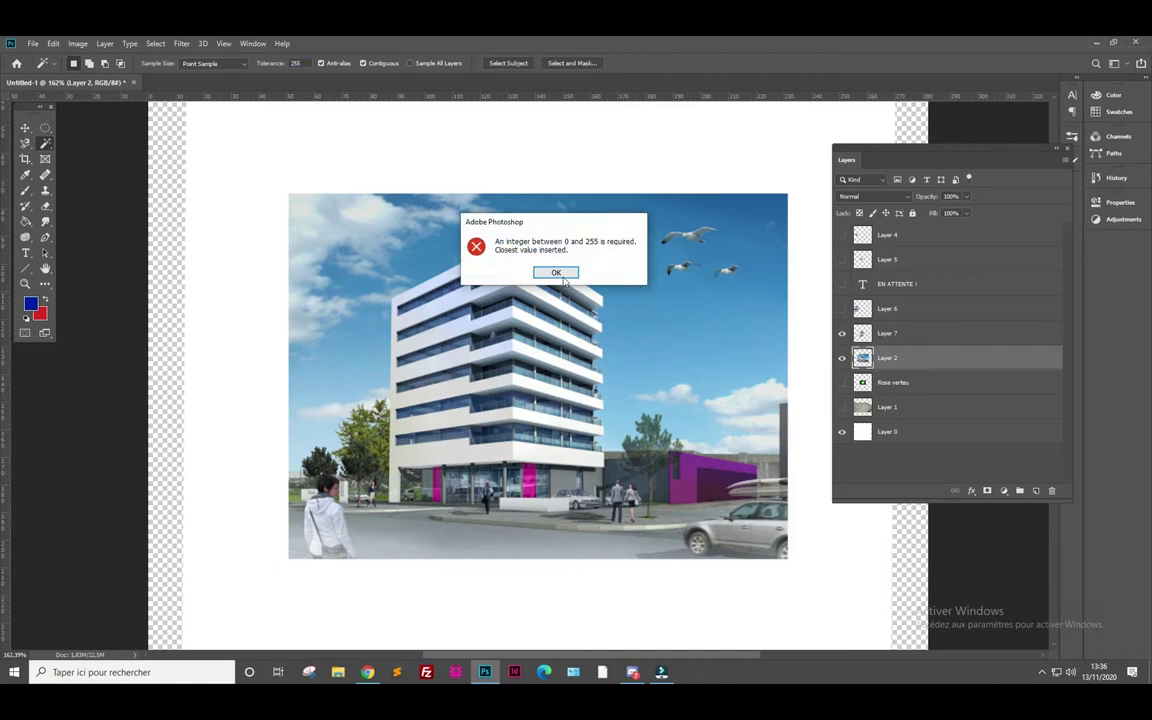
click(561, 276)
click(587, 256)
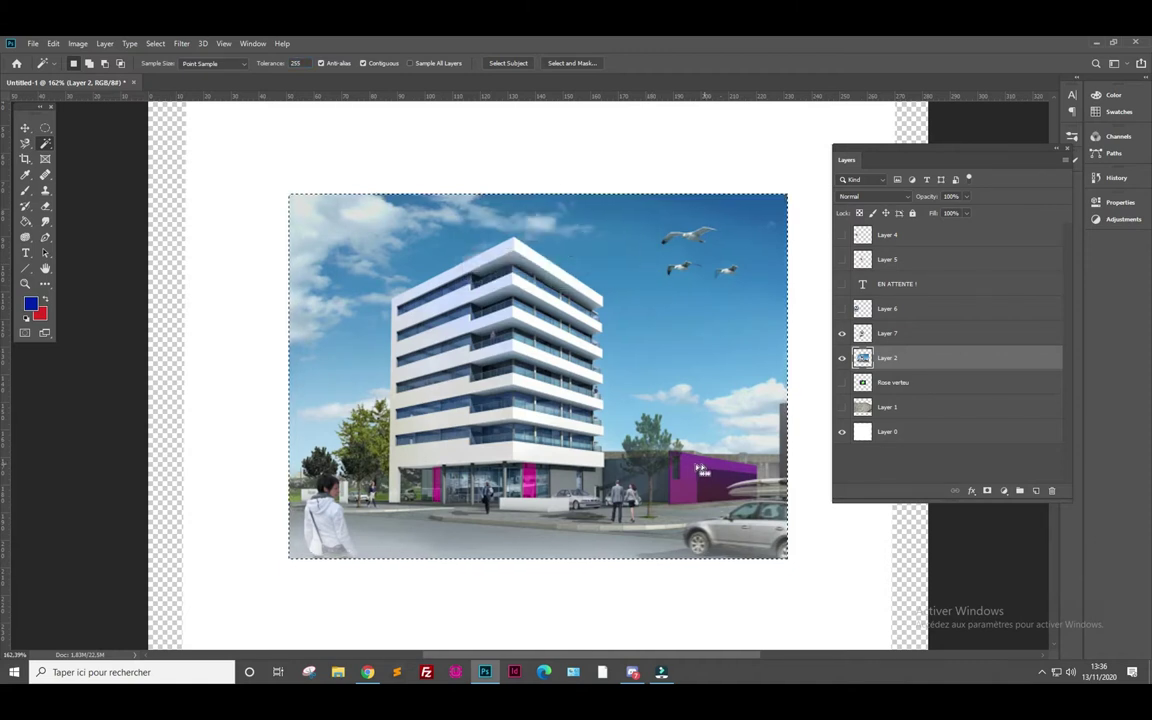
- Select the sky at tolerance 75, extend it to the tree tops, then deselect
click(292, 62)
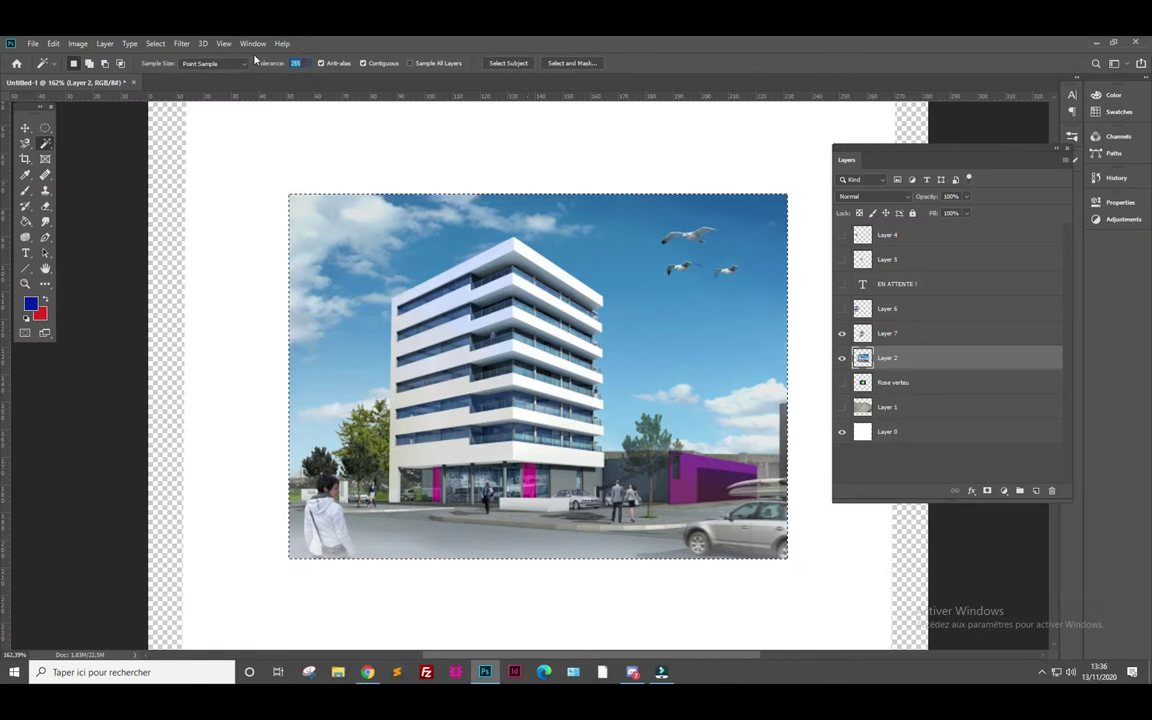
text(75)
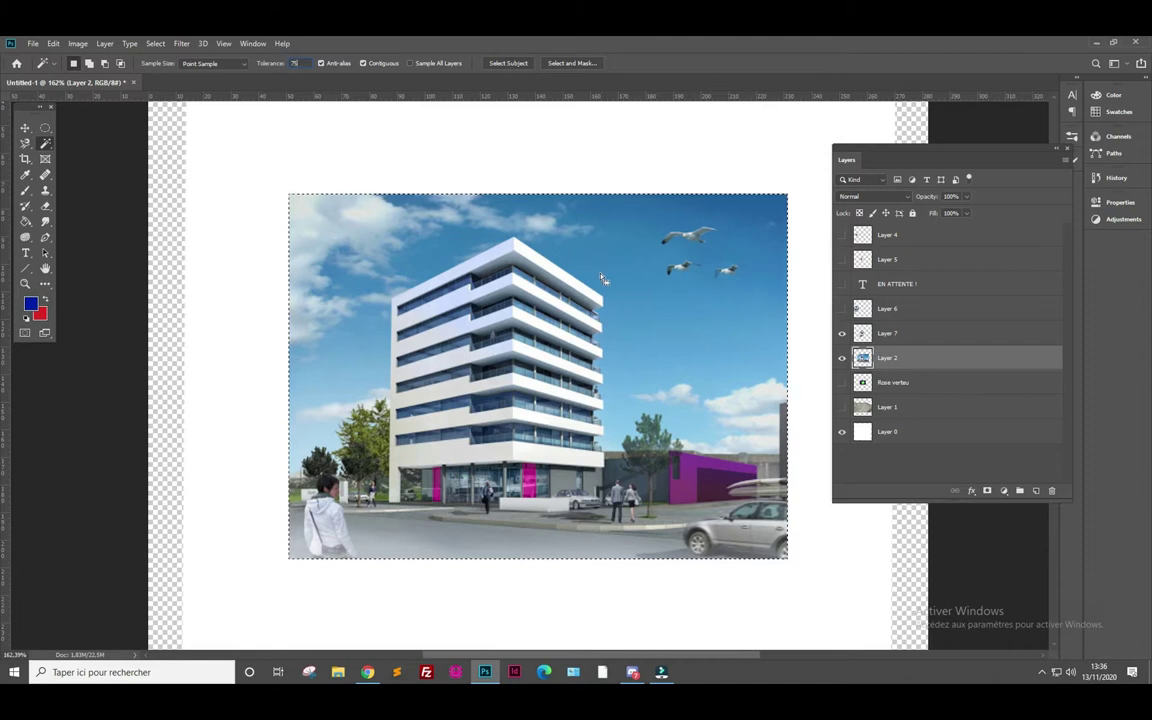
click(622, 268)
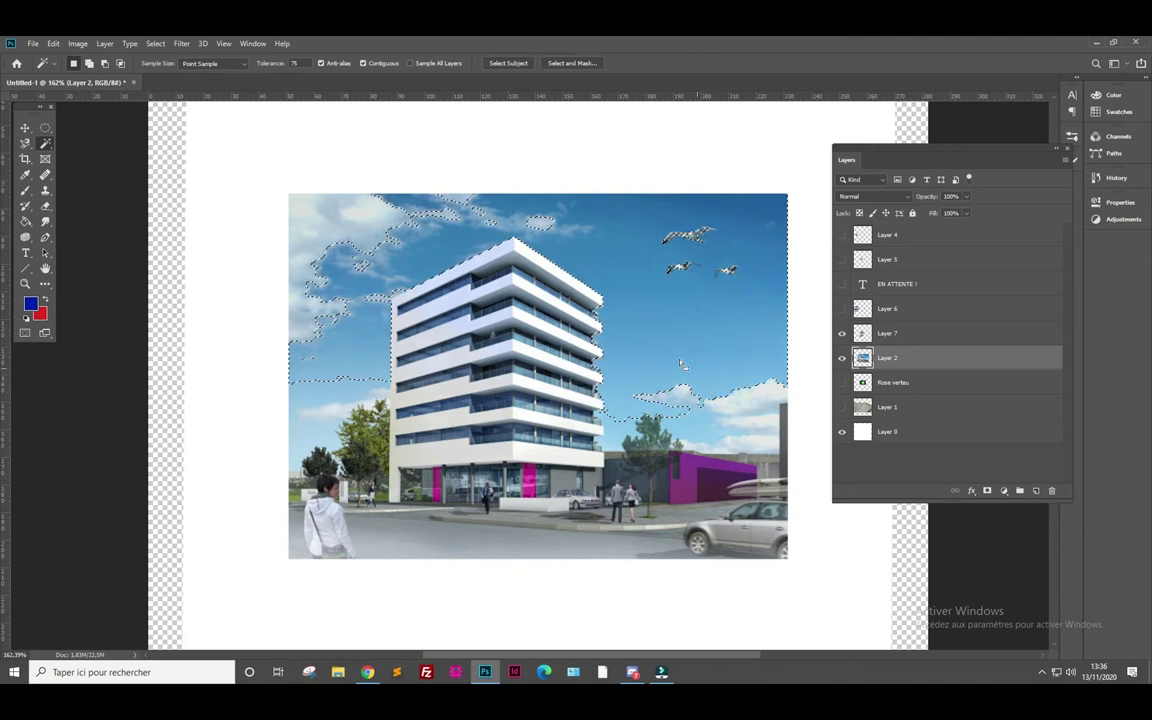
shift+click(378, 226)
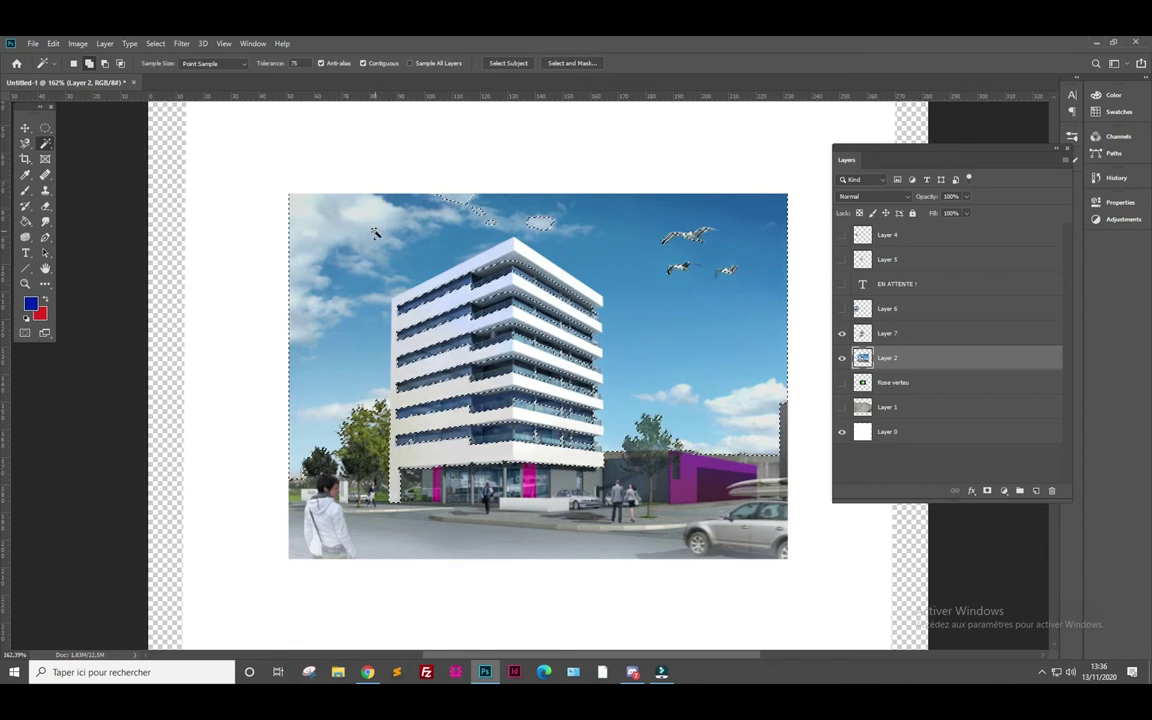
shift+click(380, 376)
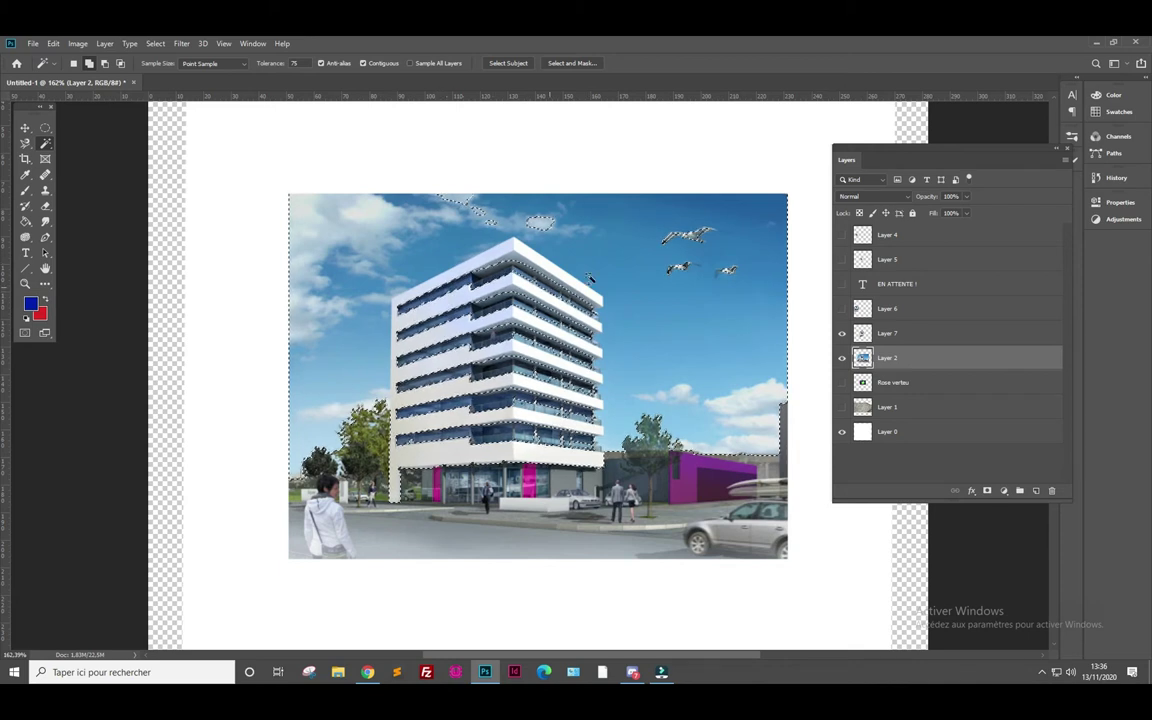
key(ctrl+d)
- At tolerance 25, select the sky right of the building and add the top and left sky areas
click(295, 63)
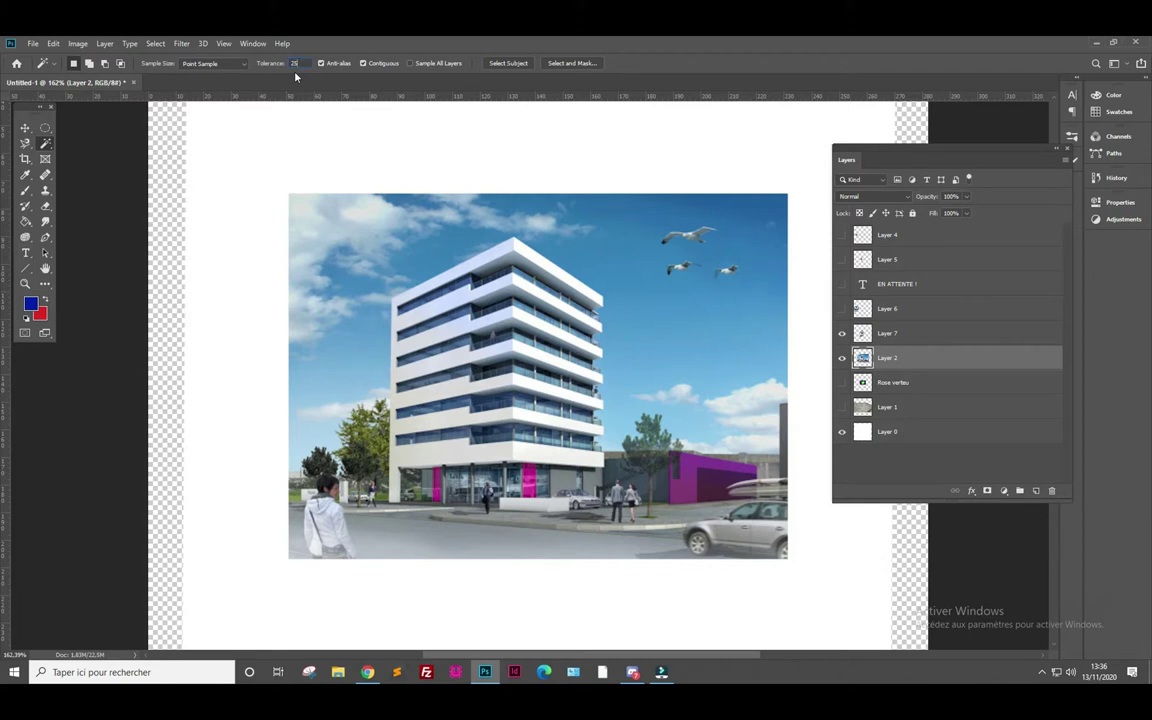
click(641, 276)
shift+click(510, 203)
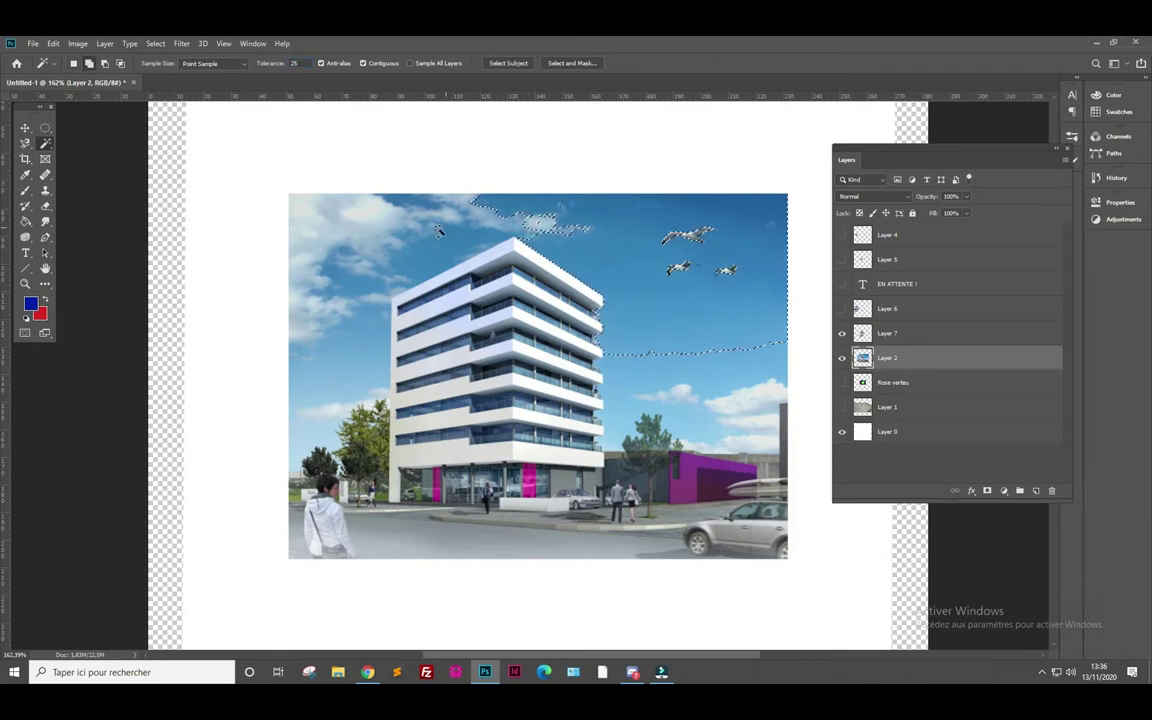
shift+click(405, 225)
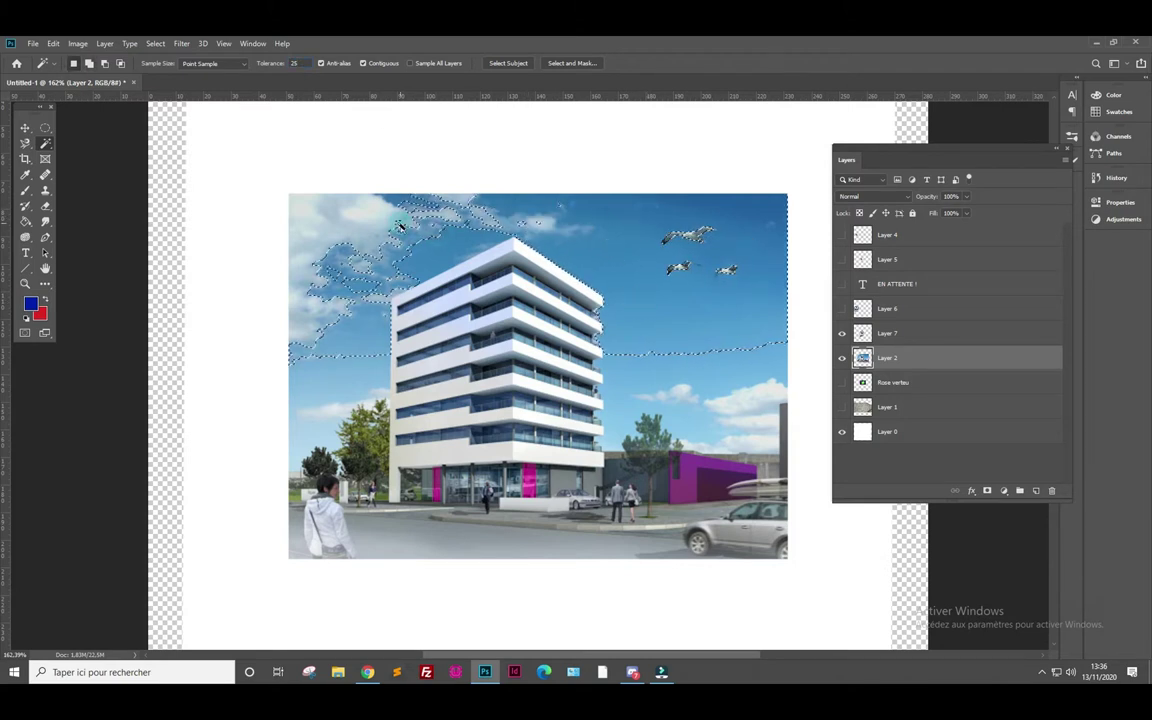
shift+click(358, 262)
shift+click(368, 206)
shift+click(417, 200)
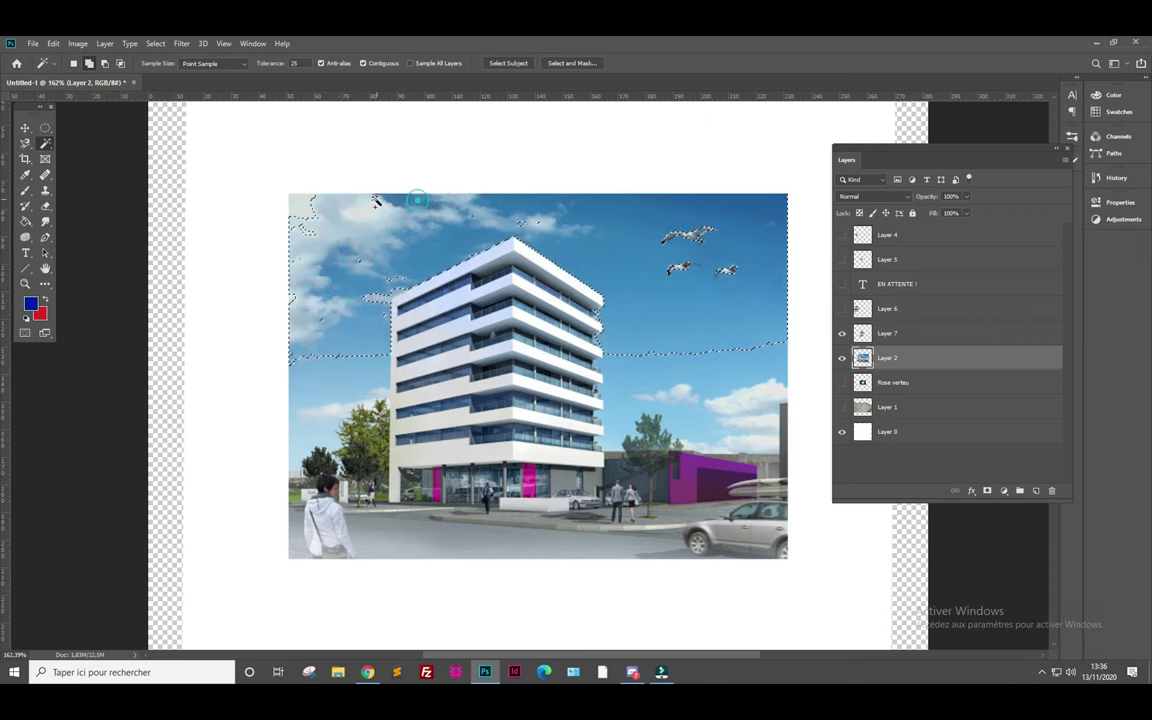
shift+click(302, 205)
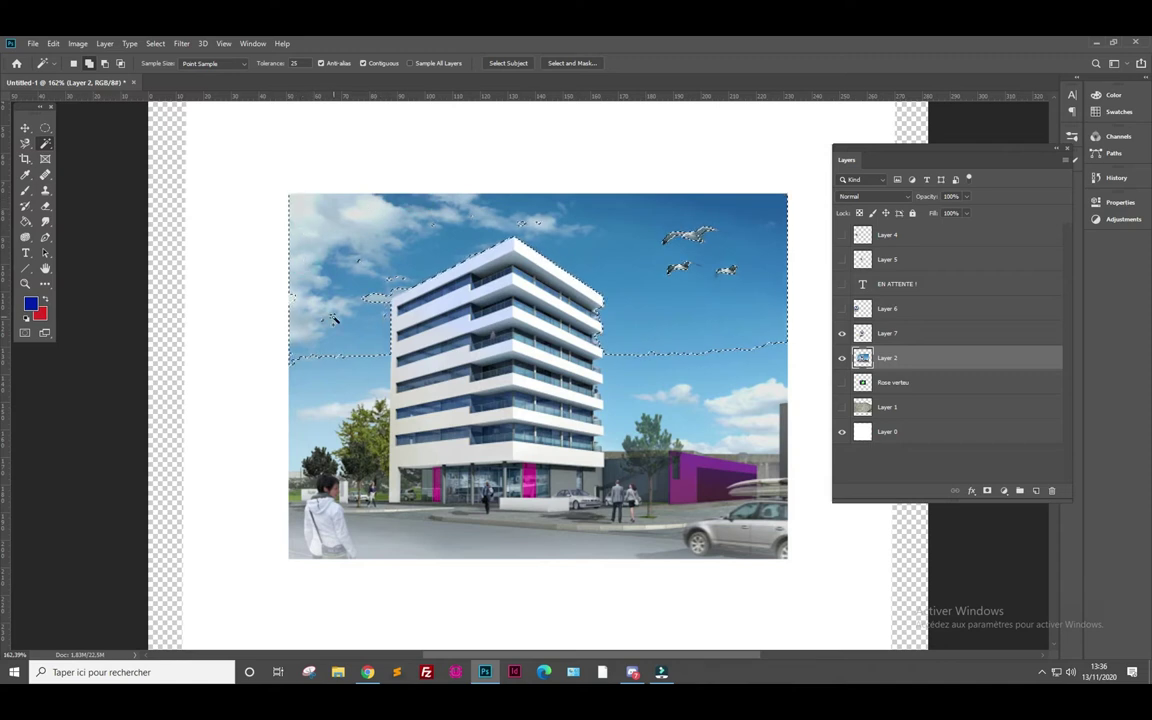
shift+click(386, 292)
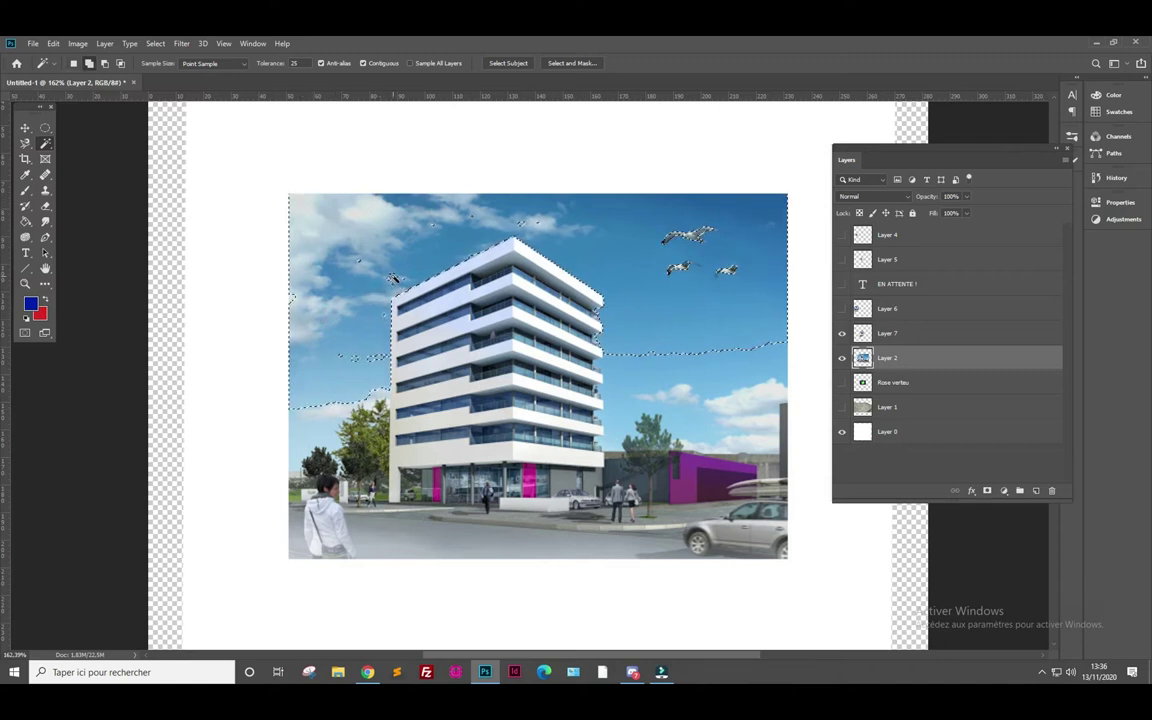
shift+click(318, 435)
- Add the right-hand clouds, the right-edge sky and the small gaps near the roof to the selection
shift+click(748, 404)
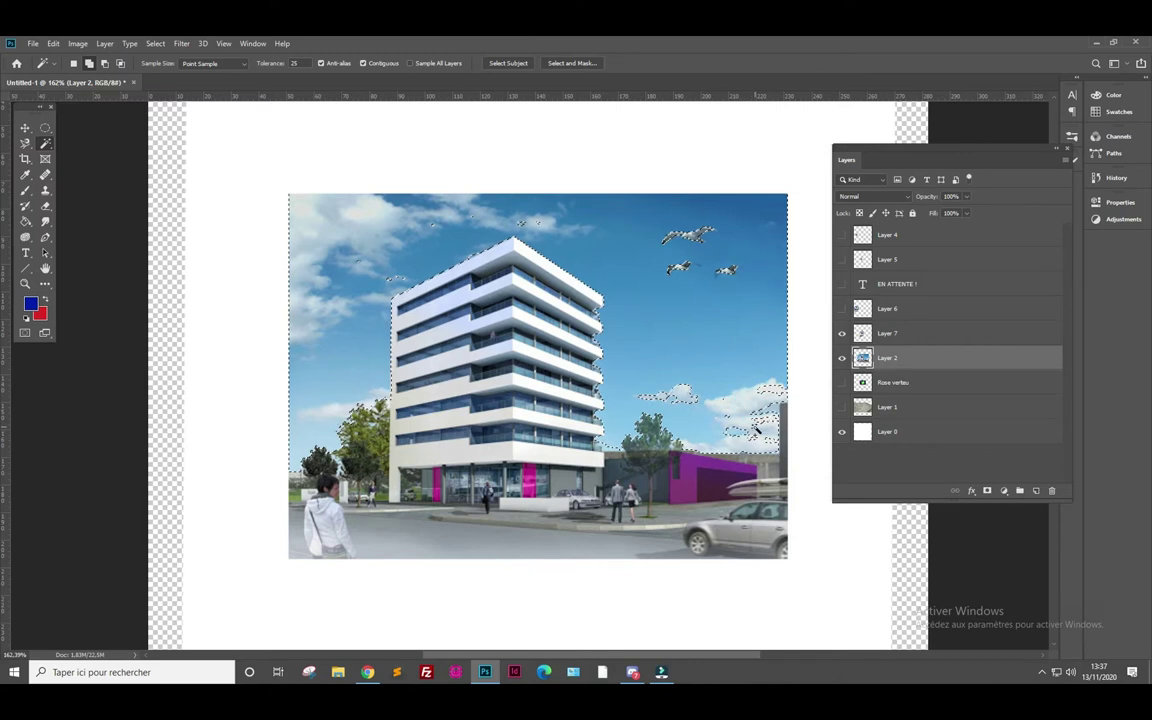
shift+click(768, 405)
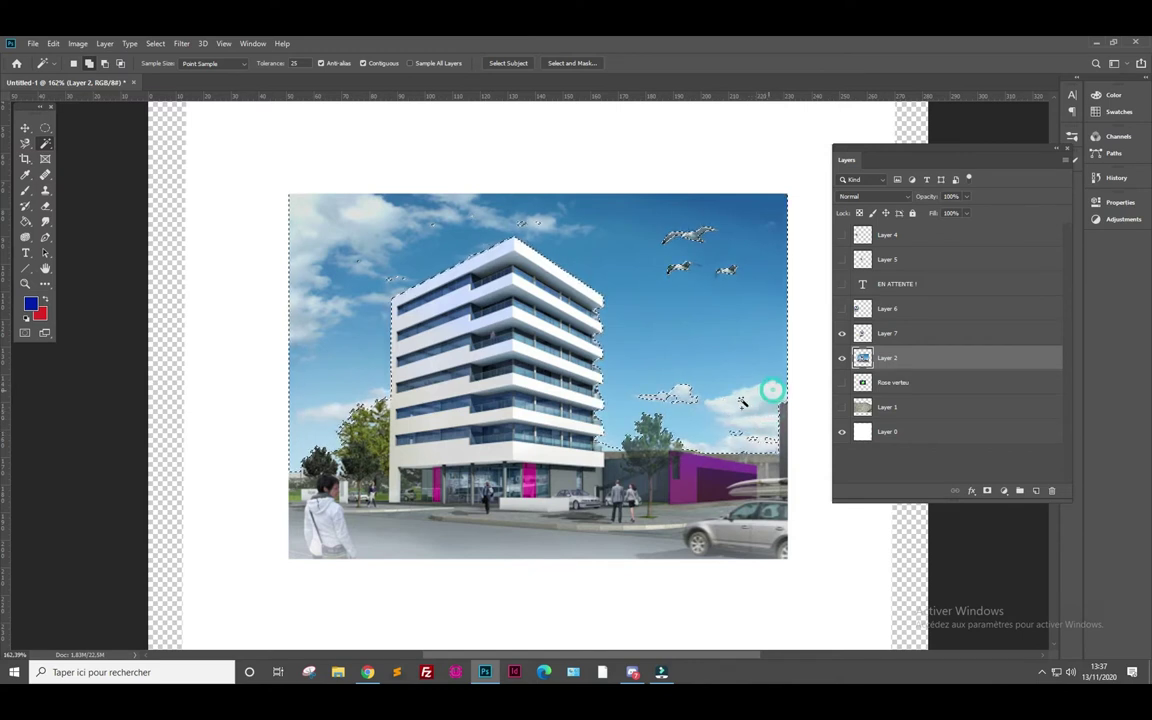
shift+click(686, 393)
shift+click(681, 391)
shift+click(764, 438)
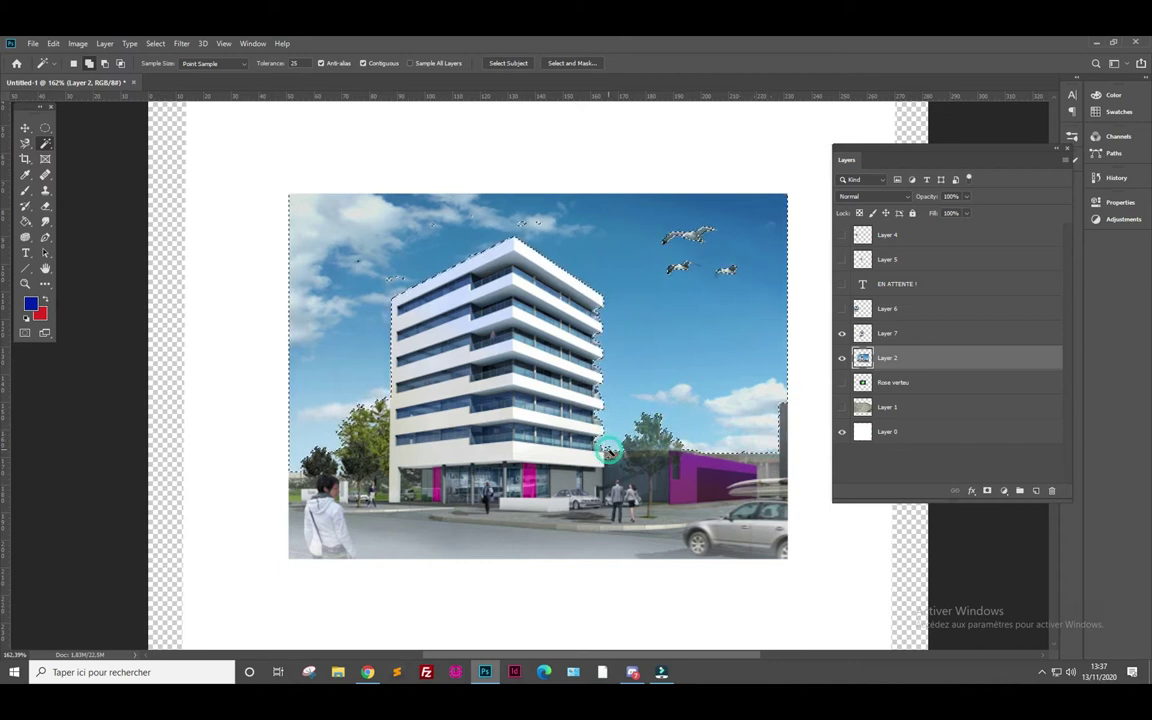
shift+click(538, 225)
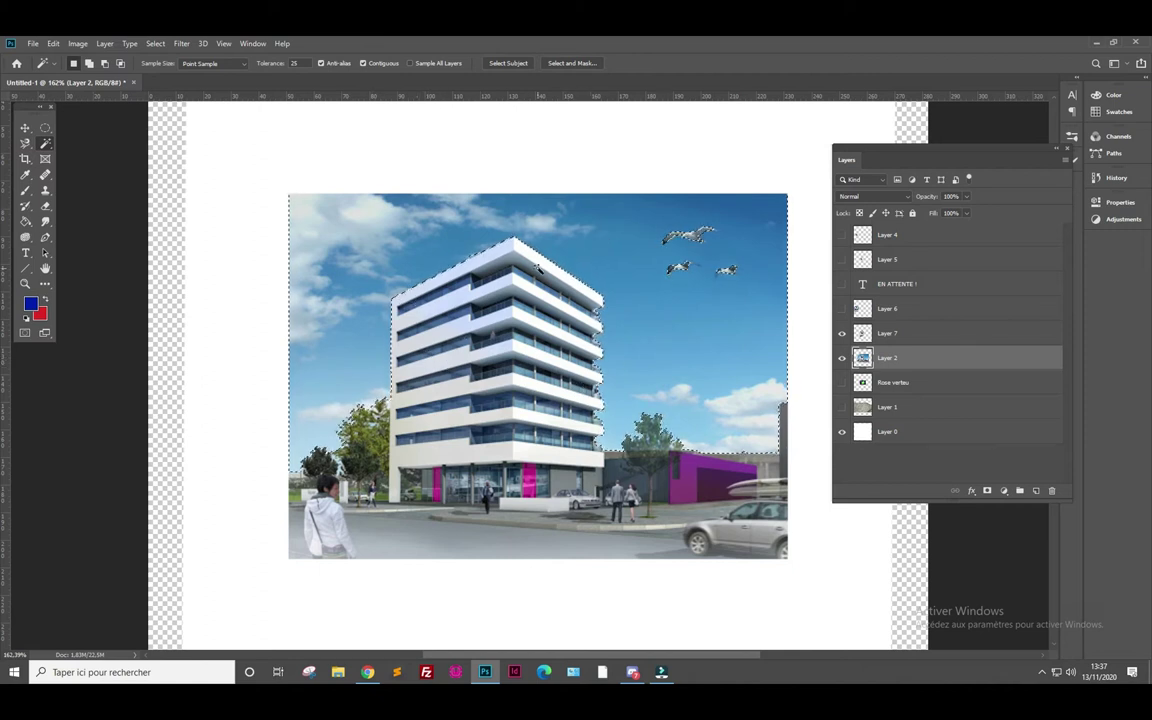
click(155, 43)
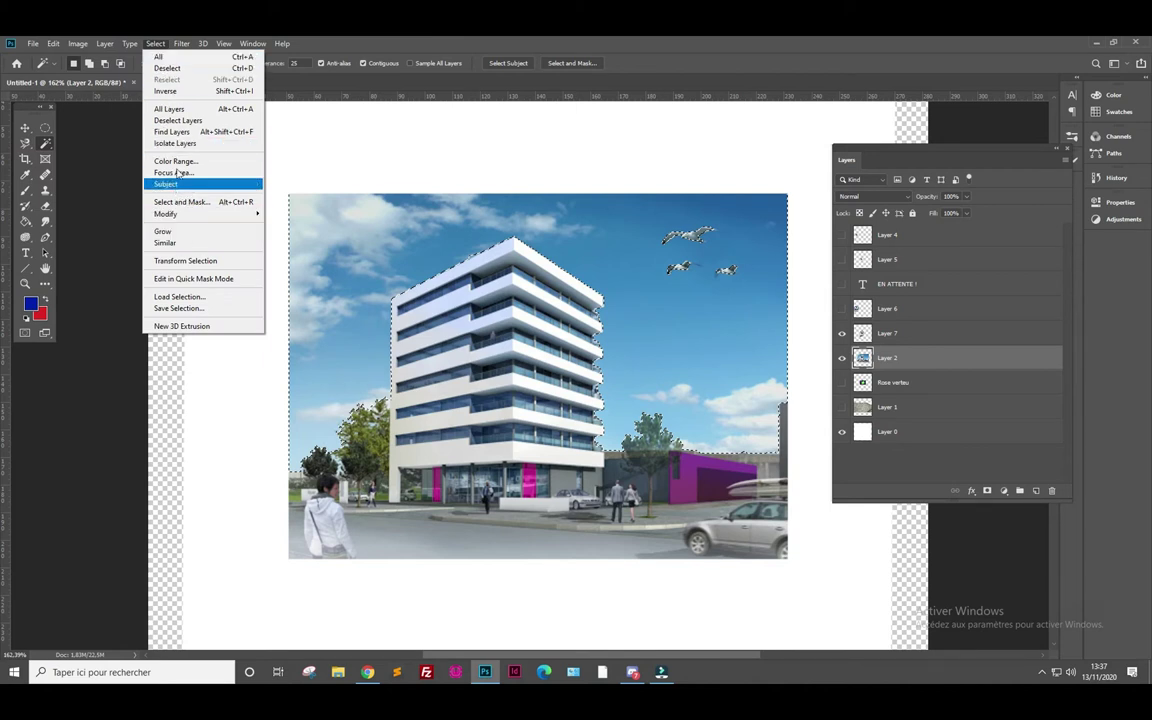
- Invert the selection, copy the building to new Layer 8, and hide Layers 2 and 7
click(174, 93)
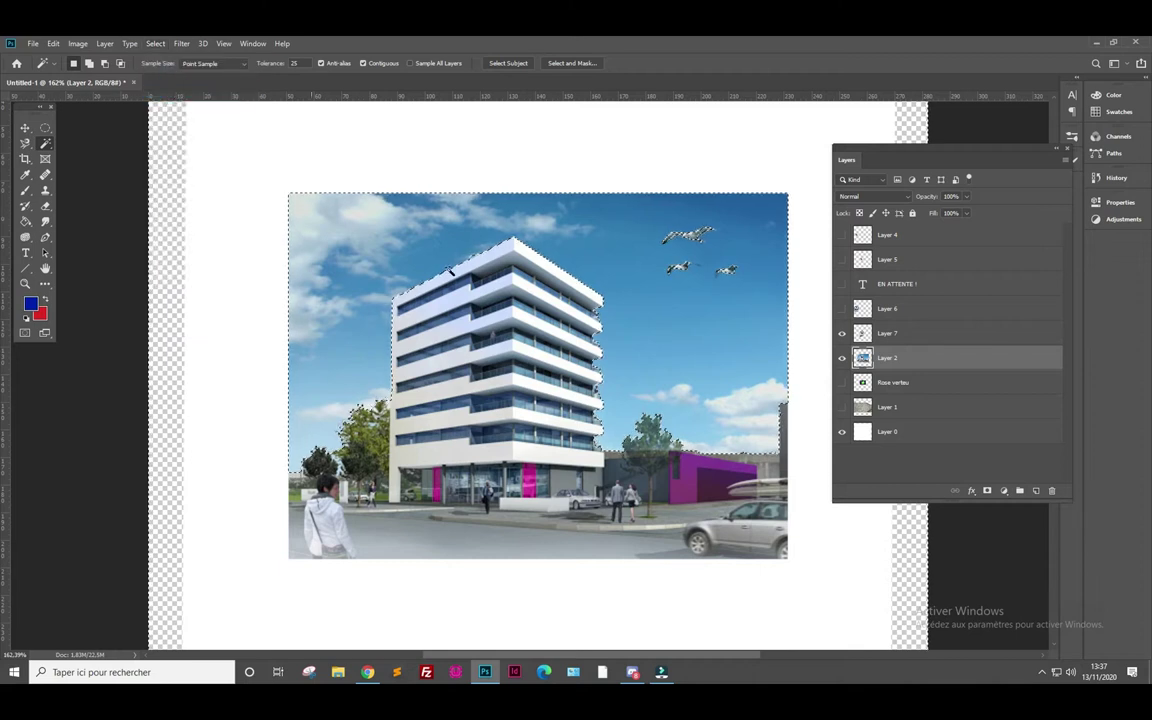
key(ctrl+j)
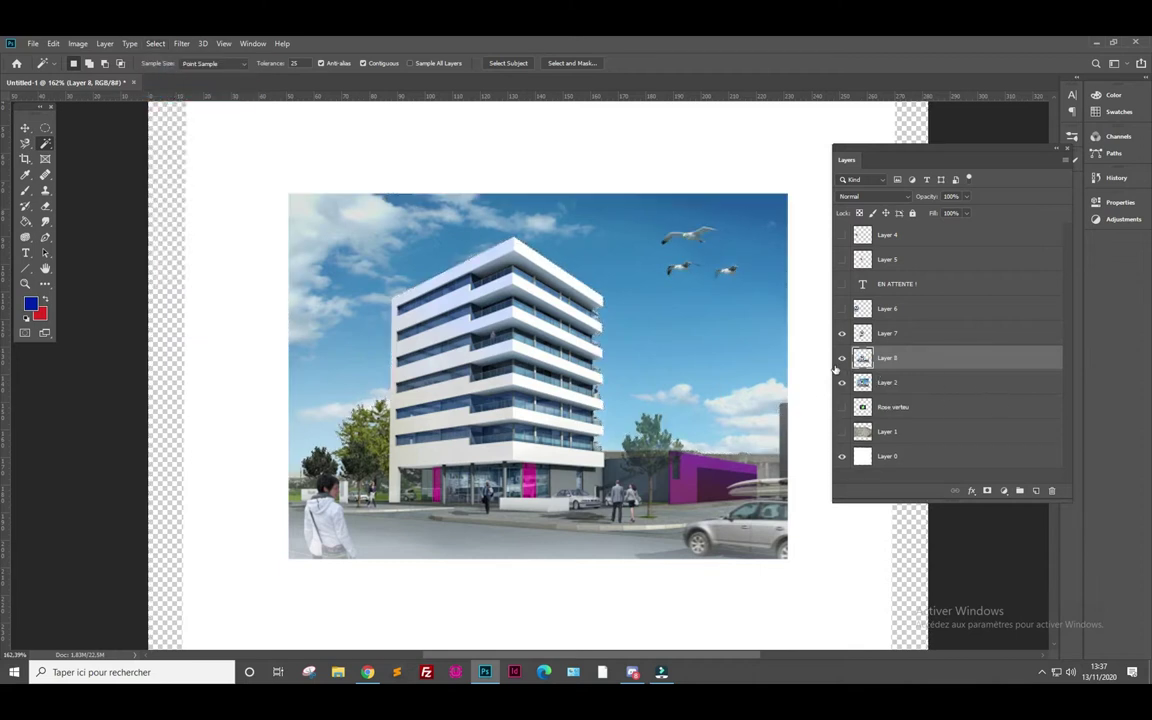
click(841, 383)
click(841, 333)
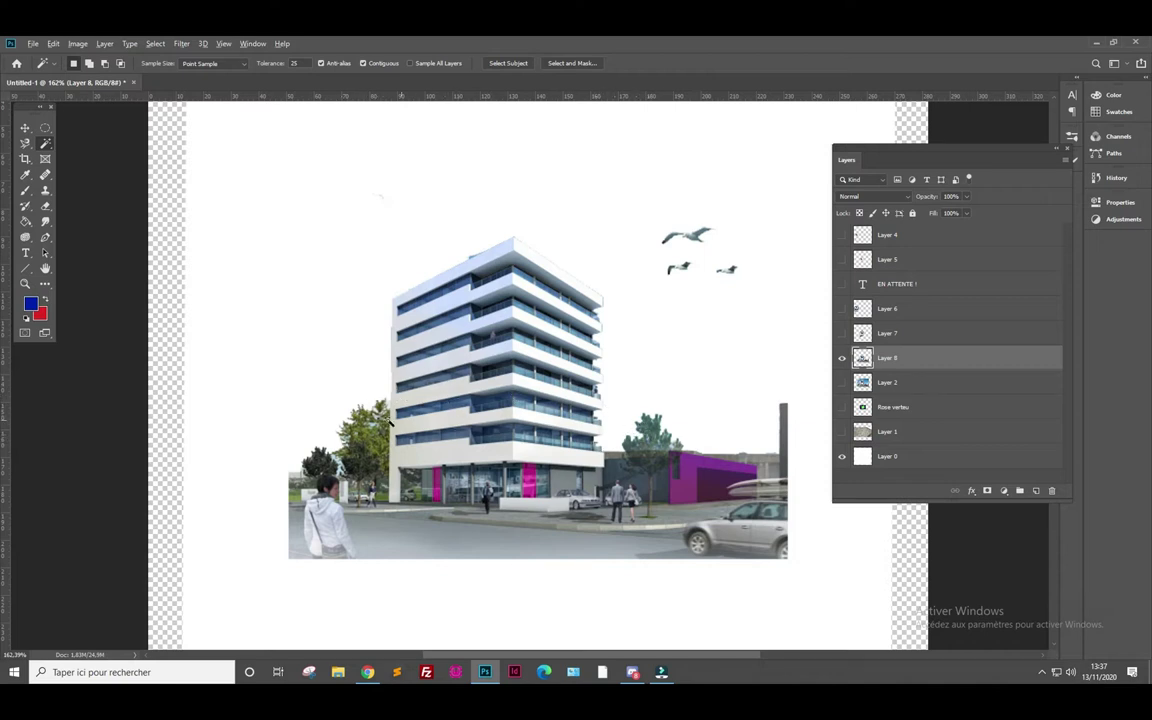
scroll(388, 420, up, 2)
scroll(385, 415, up, 3)
scroll(380, 408, up, 3)
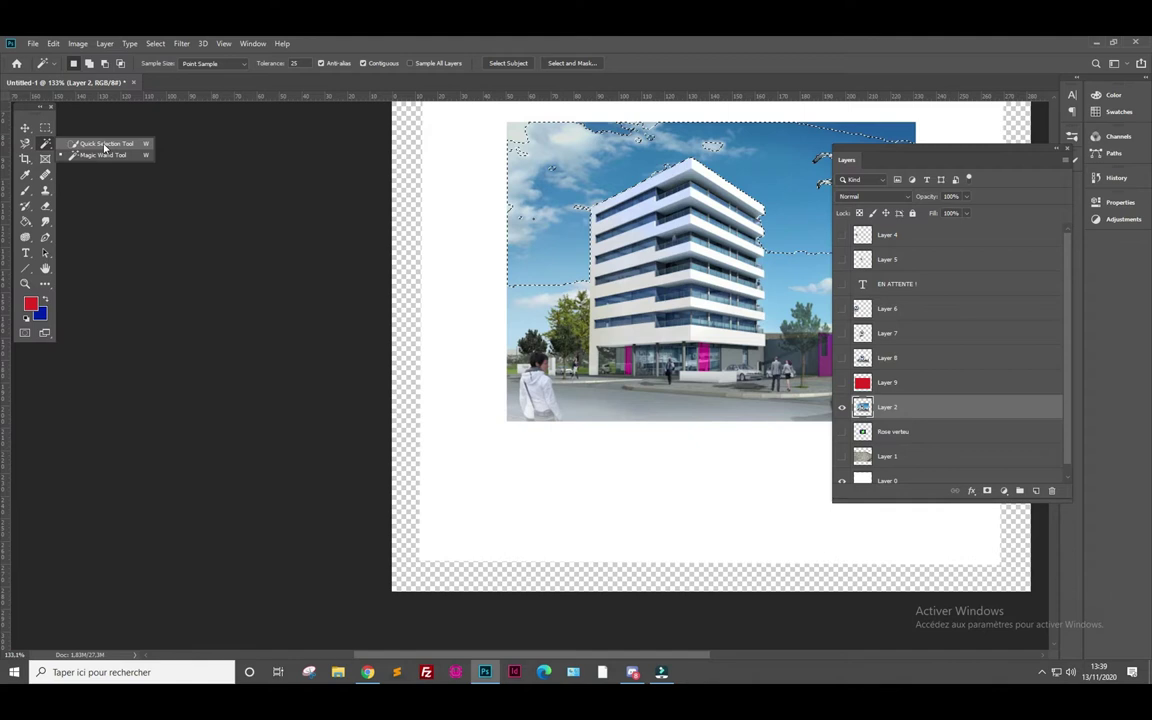
- Deselect, then Quick Select the sky right of, above and left of the building
click(104, 145)
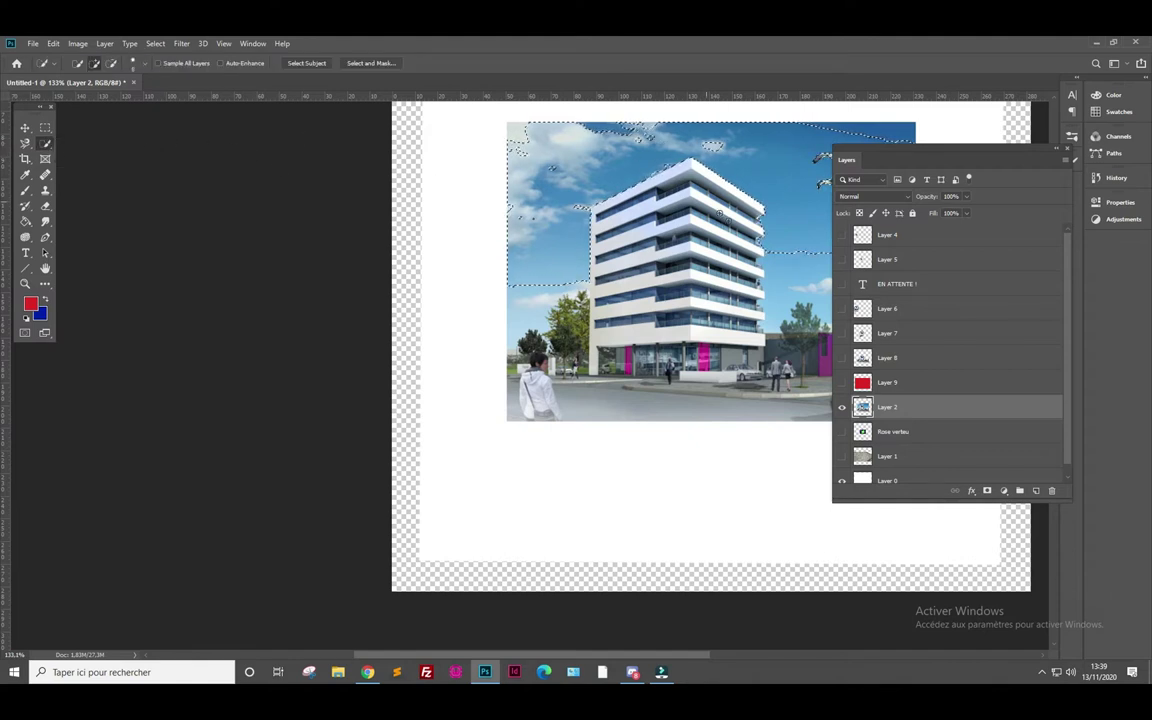
key(ctrl+d)
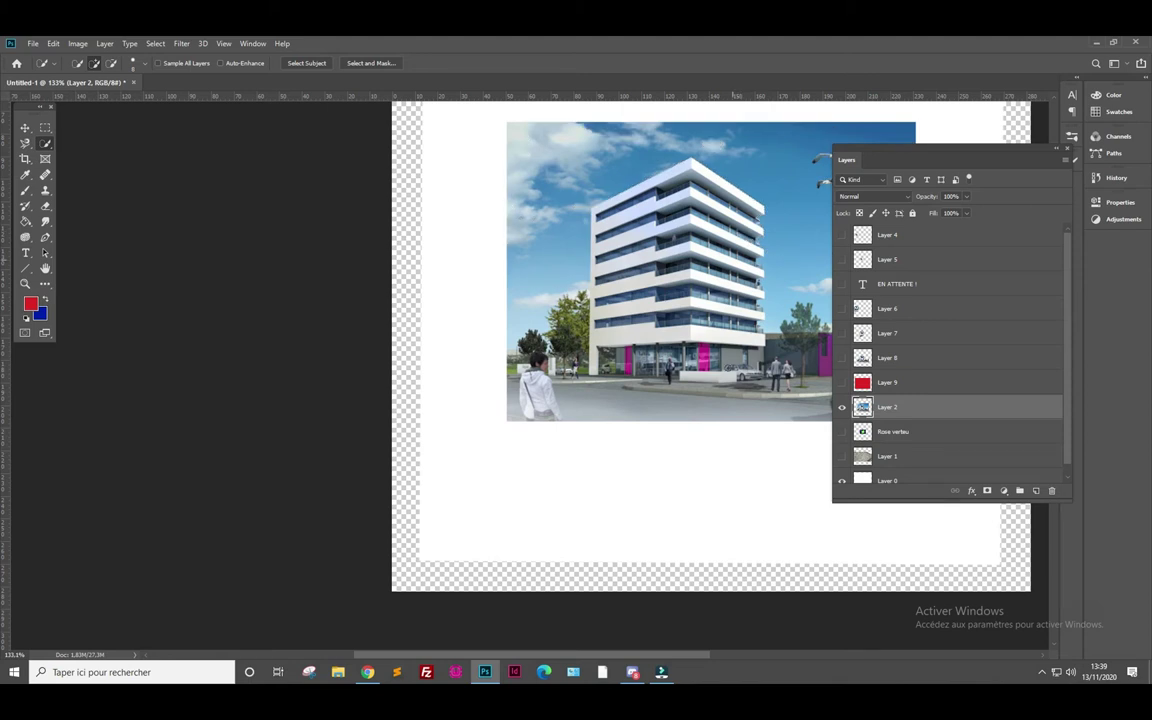
drag(682, 420, 495, 538)
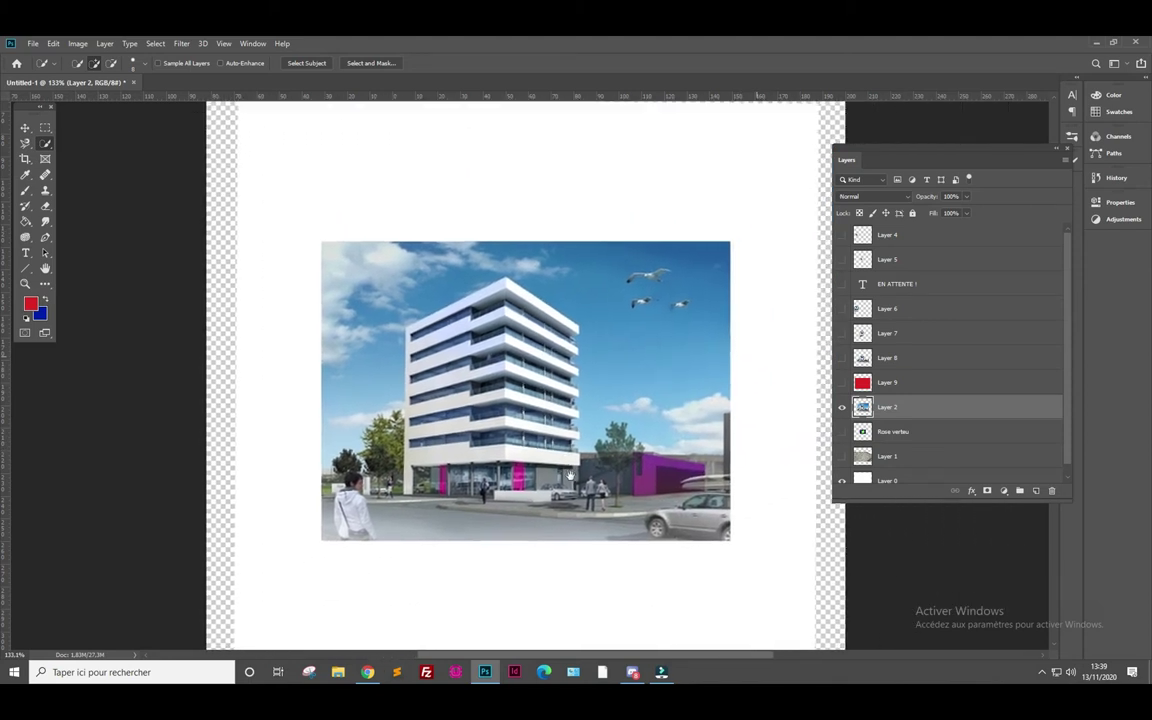
scroll(555, 416, up, 1)
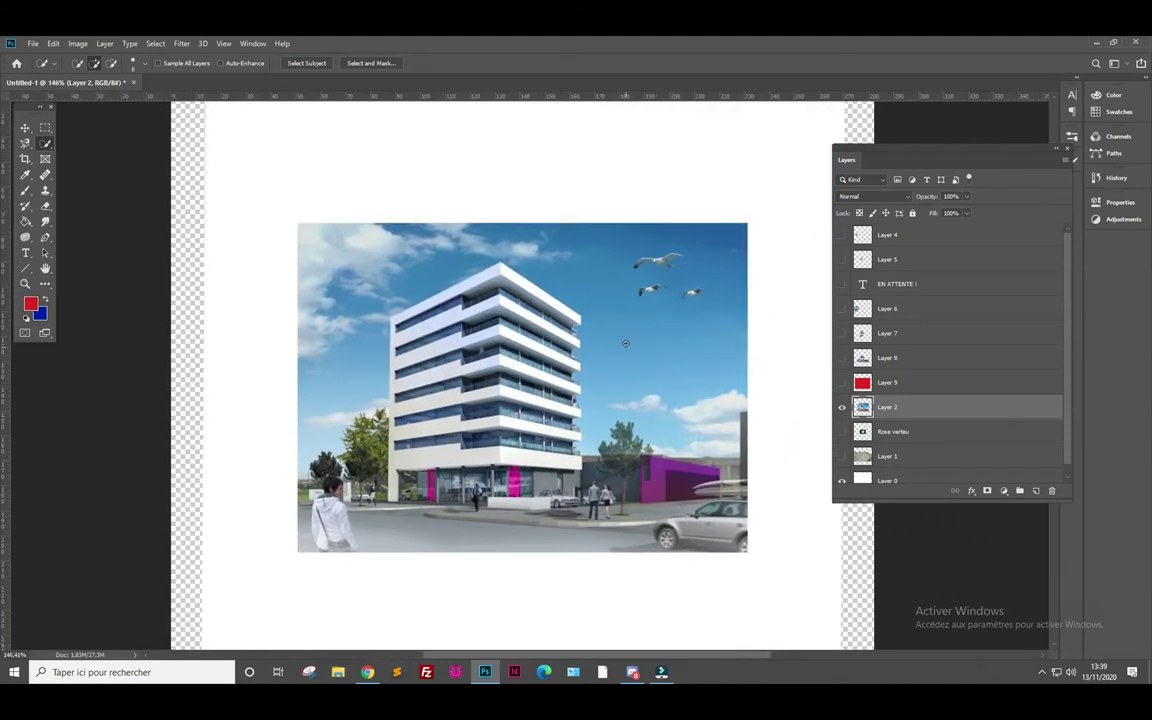
drag(641, 336, 672, 341)
mouse_move(448, 226)
mouse_down()
mouse_move(488, 232)
mouse_move(390, 225)
mouse_up()
drag(363, 308, 339, 337)
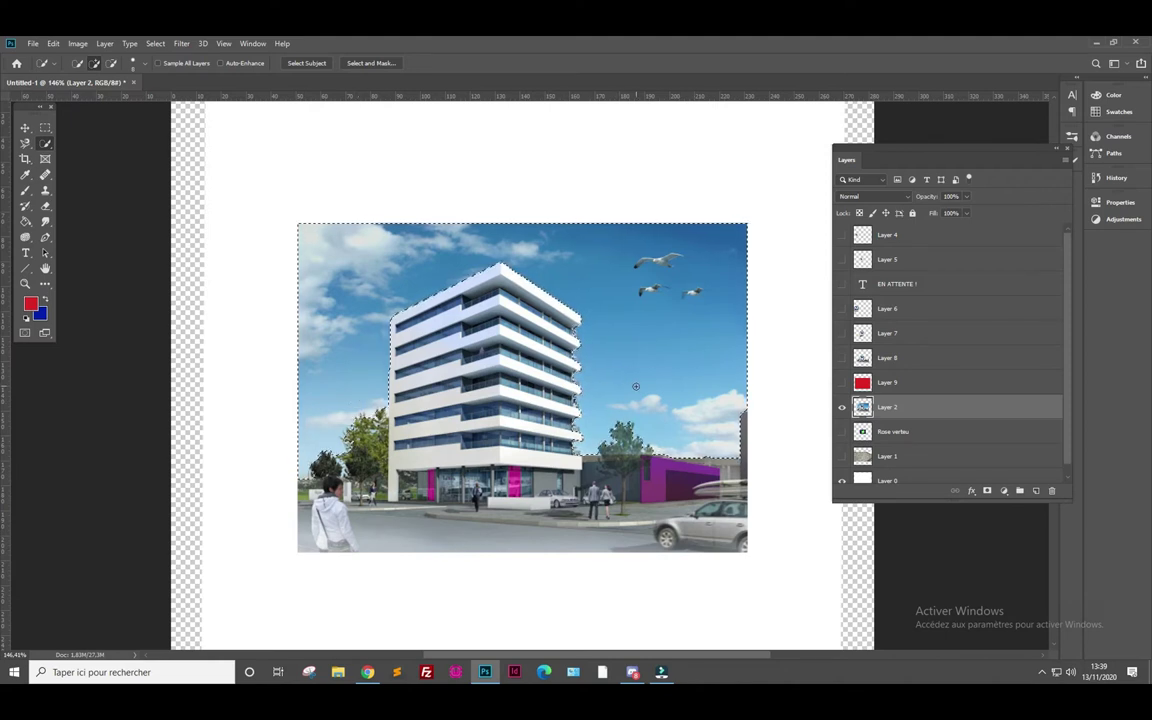
- Zoom in to inspect the selection edge along the facade, then zoom back out
scroll(579, 381, up, 3)
scroll(579, 381, up, 2)
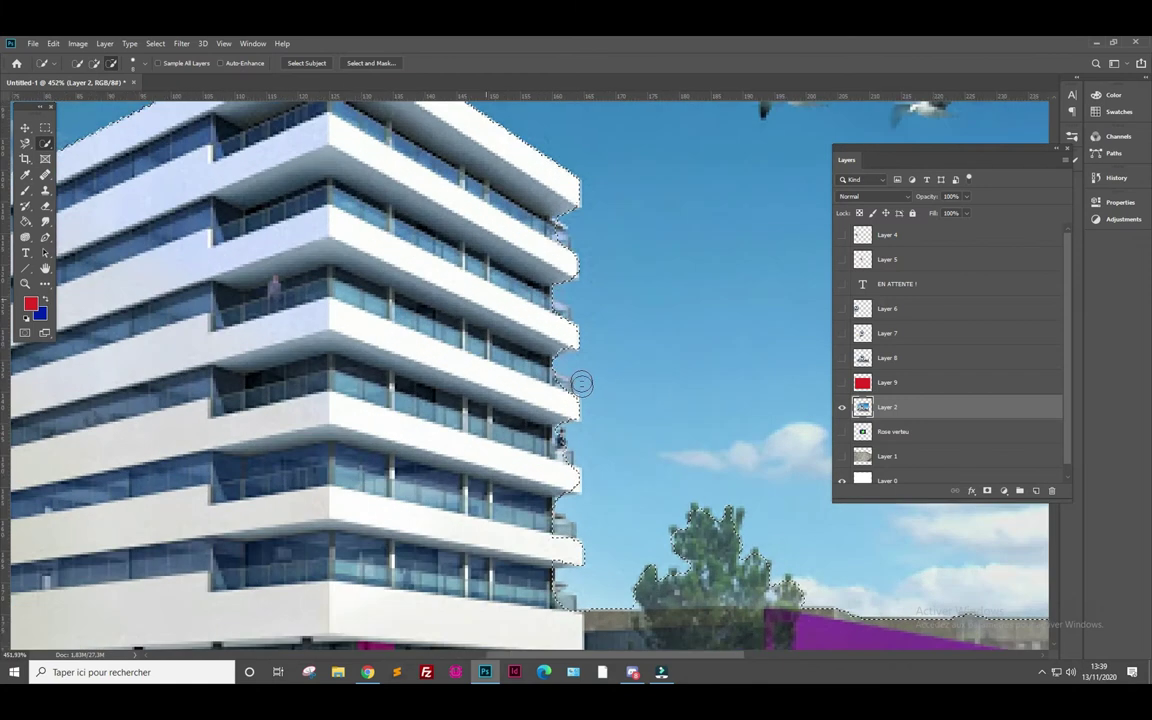
scroll(581, 383, up, 2)
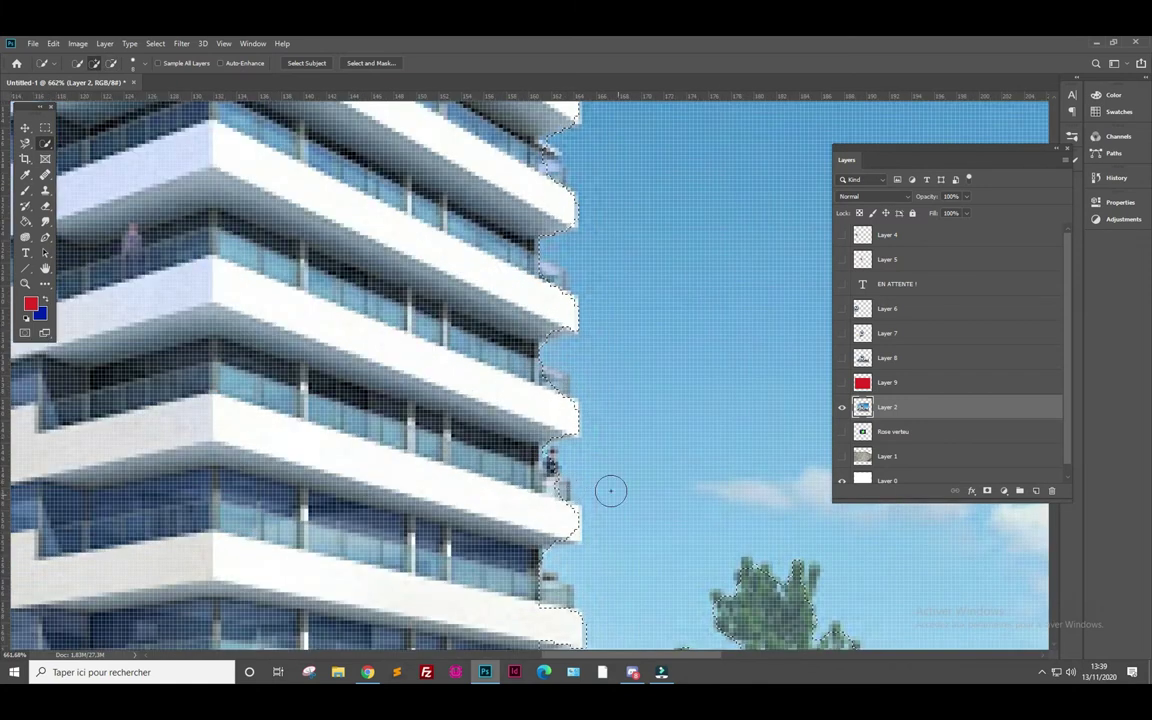
scroll(637, 441, down, 2)
scroll(635, 439, down, 1)
scroll(633, 438, down, 1)
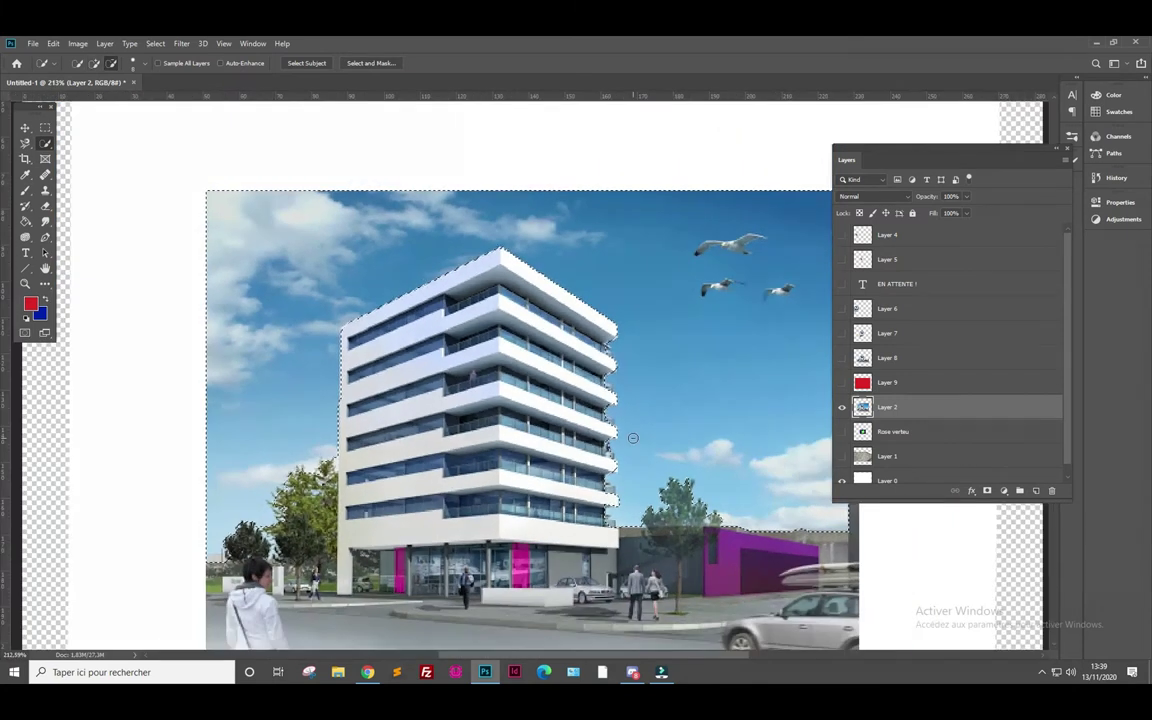
scroll(632, 400, down, 1)
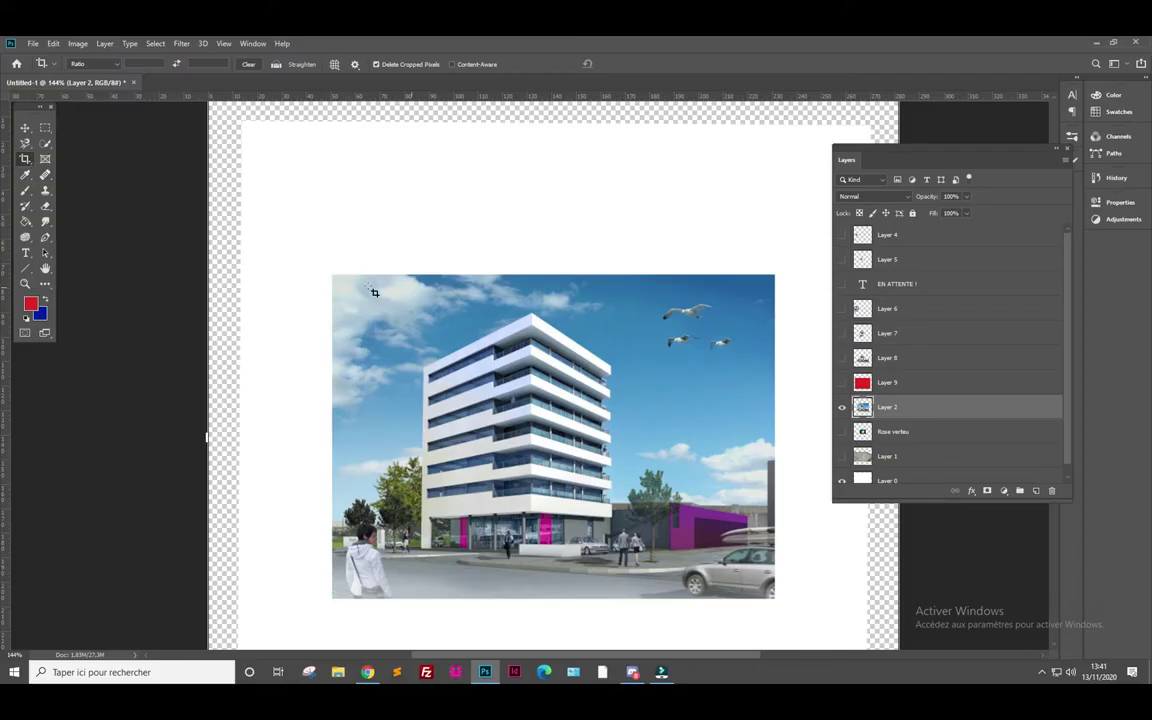
- Crop the canvas to the photo's edges, trimming away the white margins
mouse_move(333, 276)
mouse_down()
mouse_move(465, 397)
mouse_move(761, 593)
mouse_up()
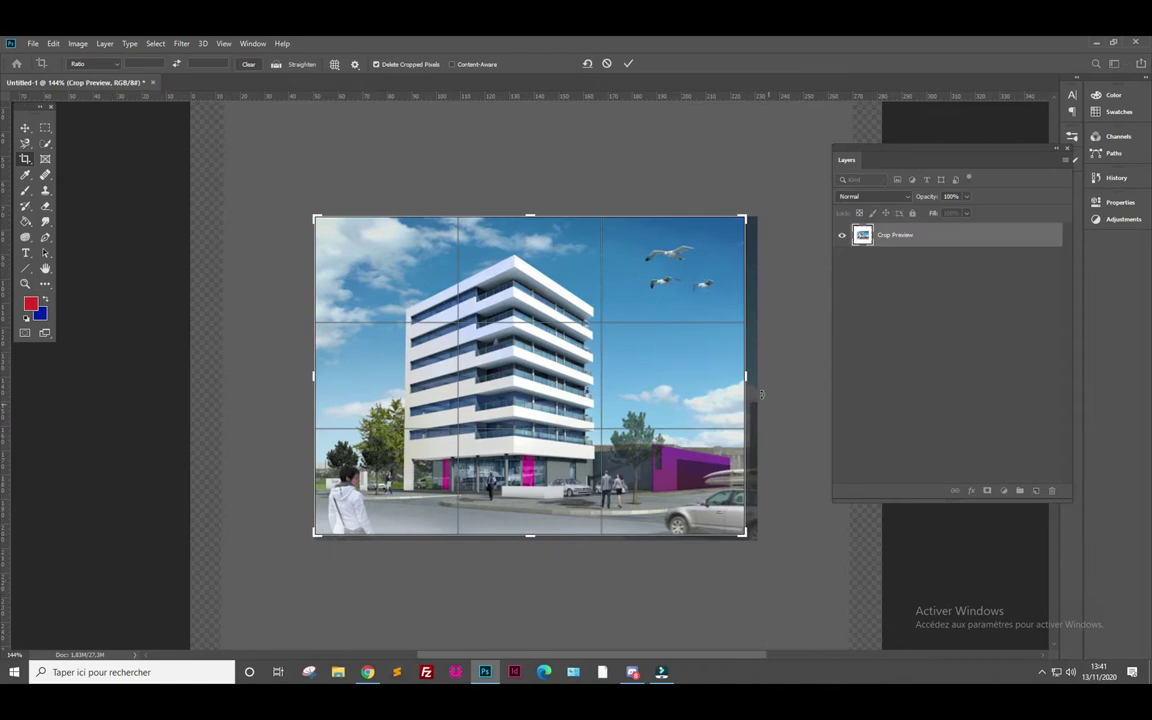
drag(747, 376, 743, 377)
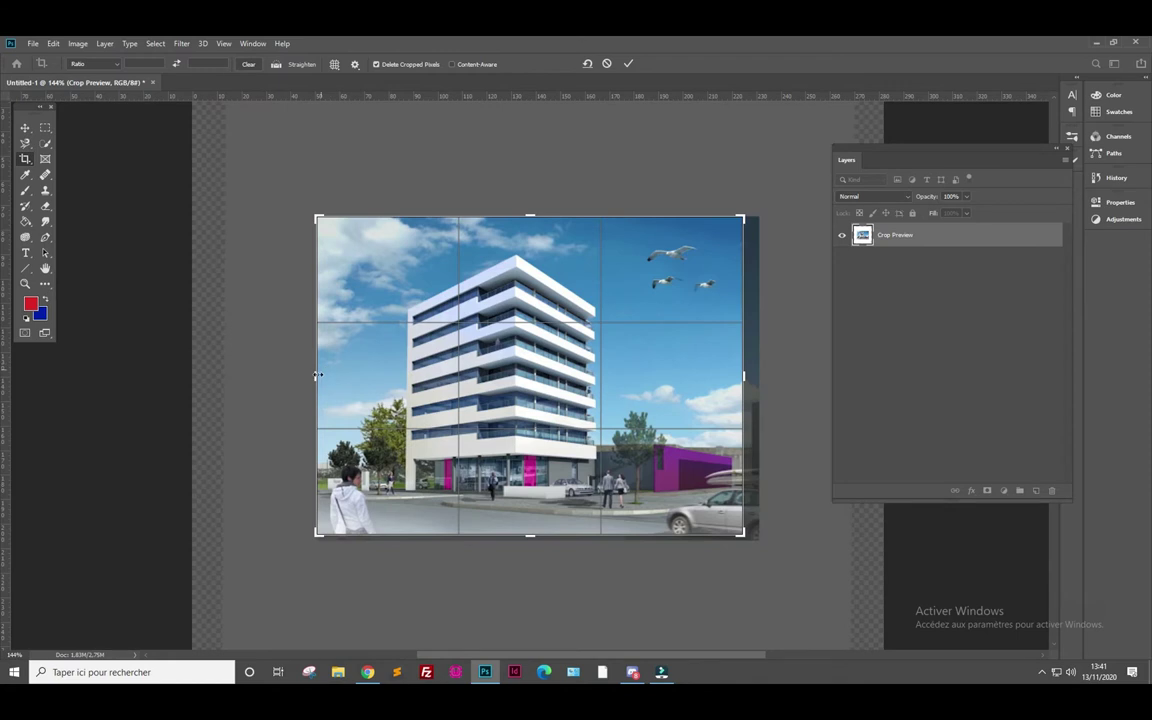
drag(316, 375, 326, 375)
drag(530, 216, 531, 218)
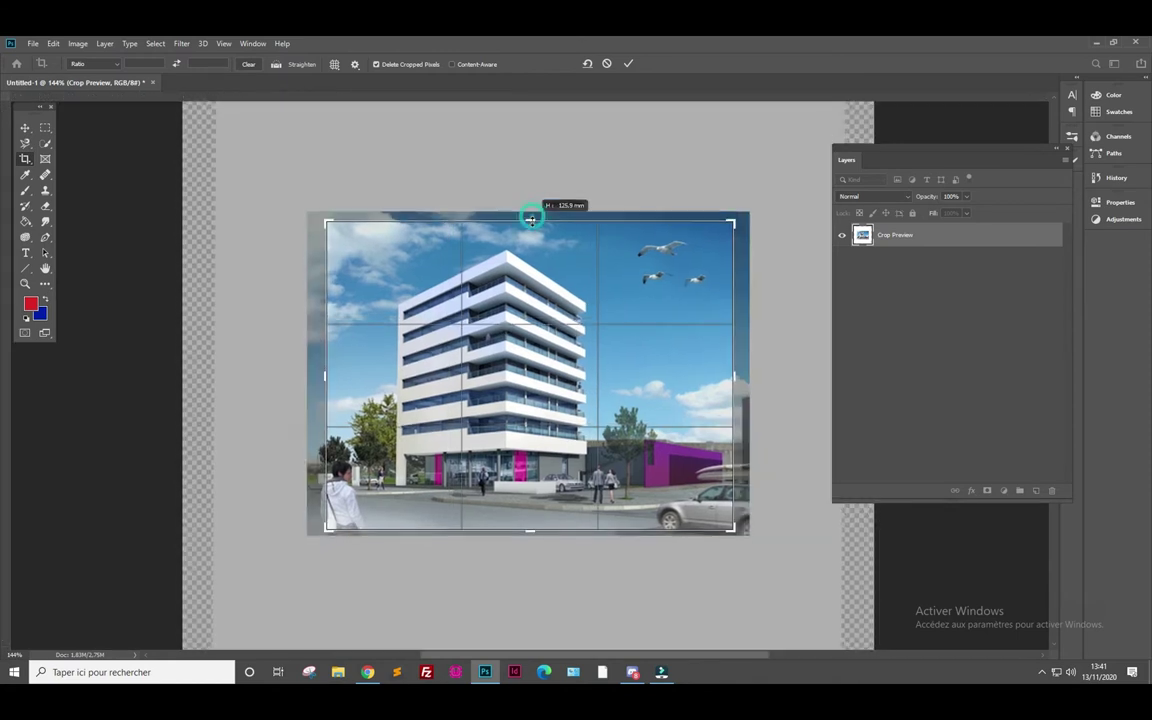
key(Return)
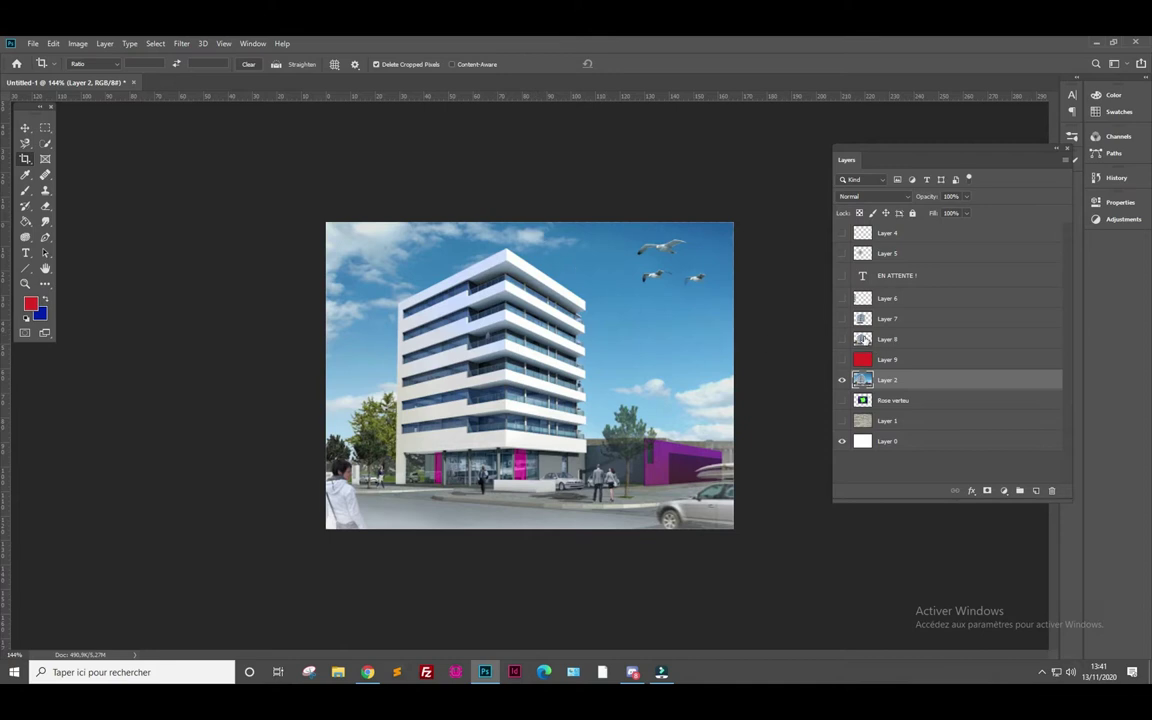
- Show Layers 7, 8, 9 and 6 to reveal the red sky and the left building
click(842, 318)
click(842, 340)
click(842, 359)
click(842, 298)
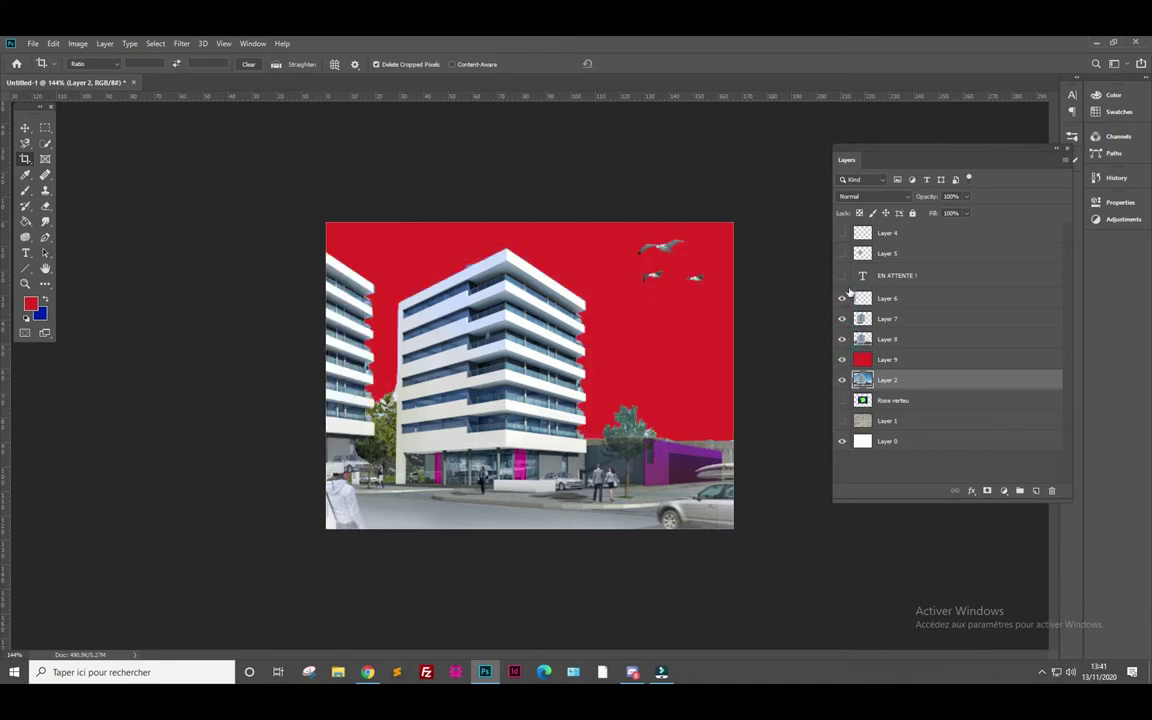
- With the Move tool, nudge Layer 6's left building slightly downward
click(25, 127)
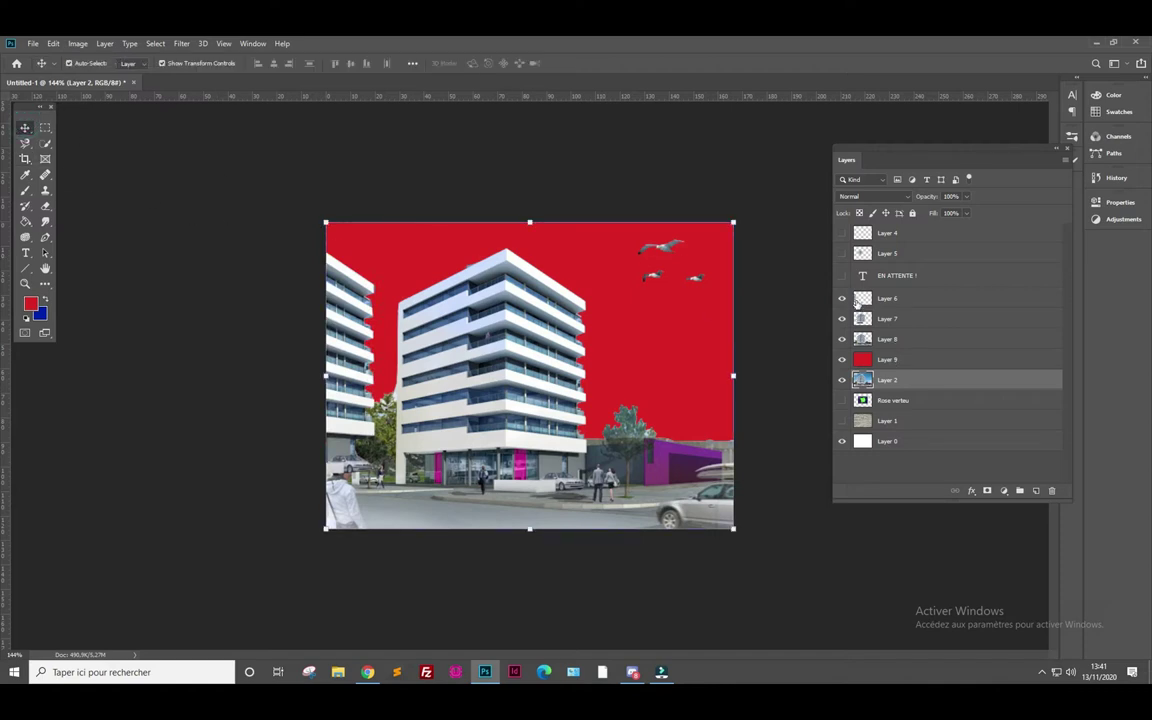
click(862, 298)
drag(334, 367, 340, 390)
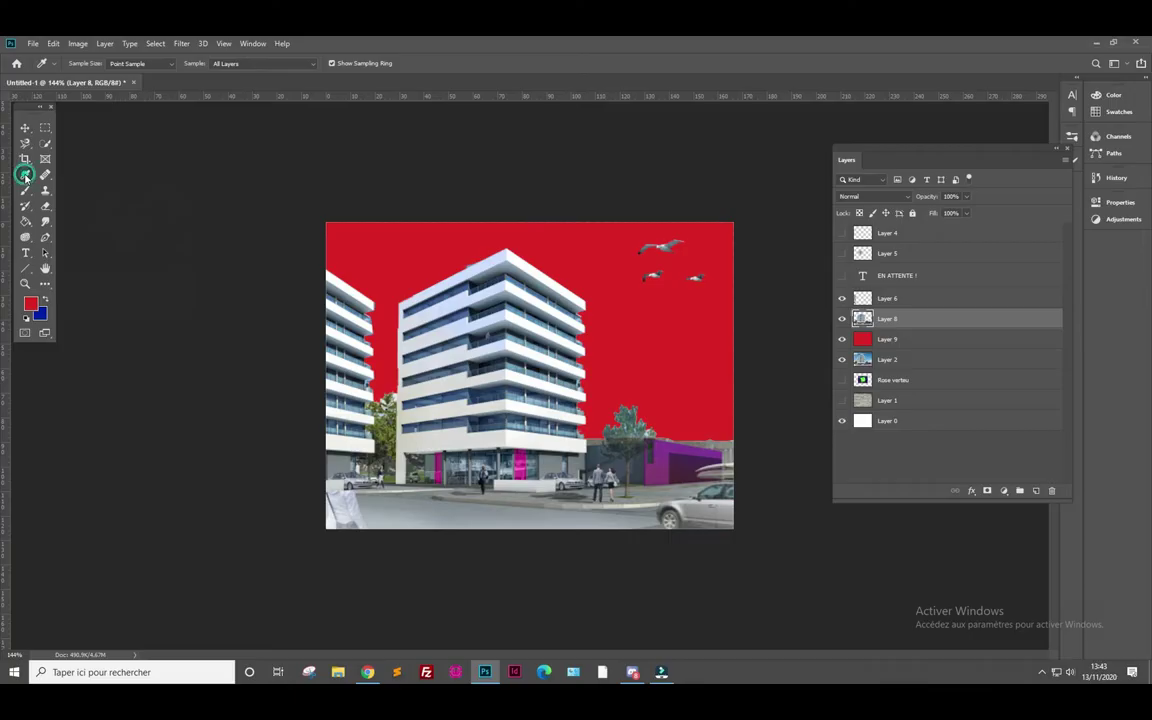
right_click(26, 176)
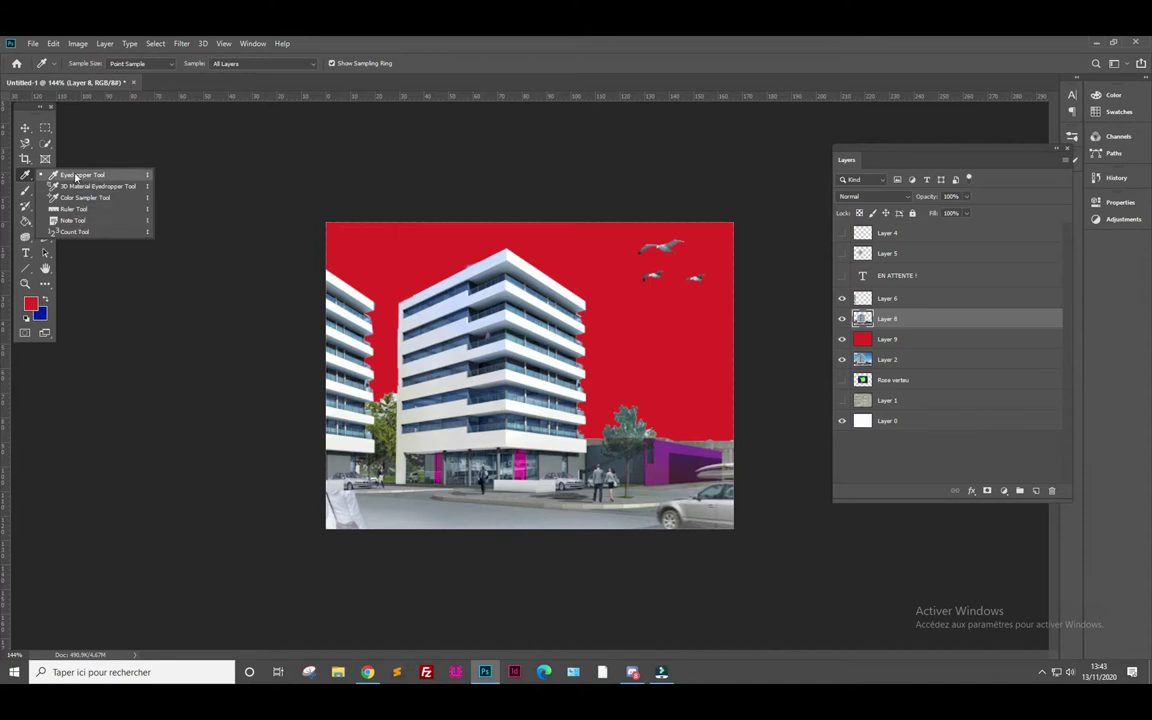
- Pick the Eyedropper and sample the red background and colours around the canvas
click(26, 176)
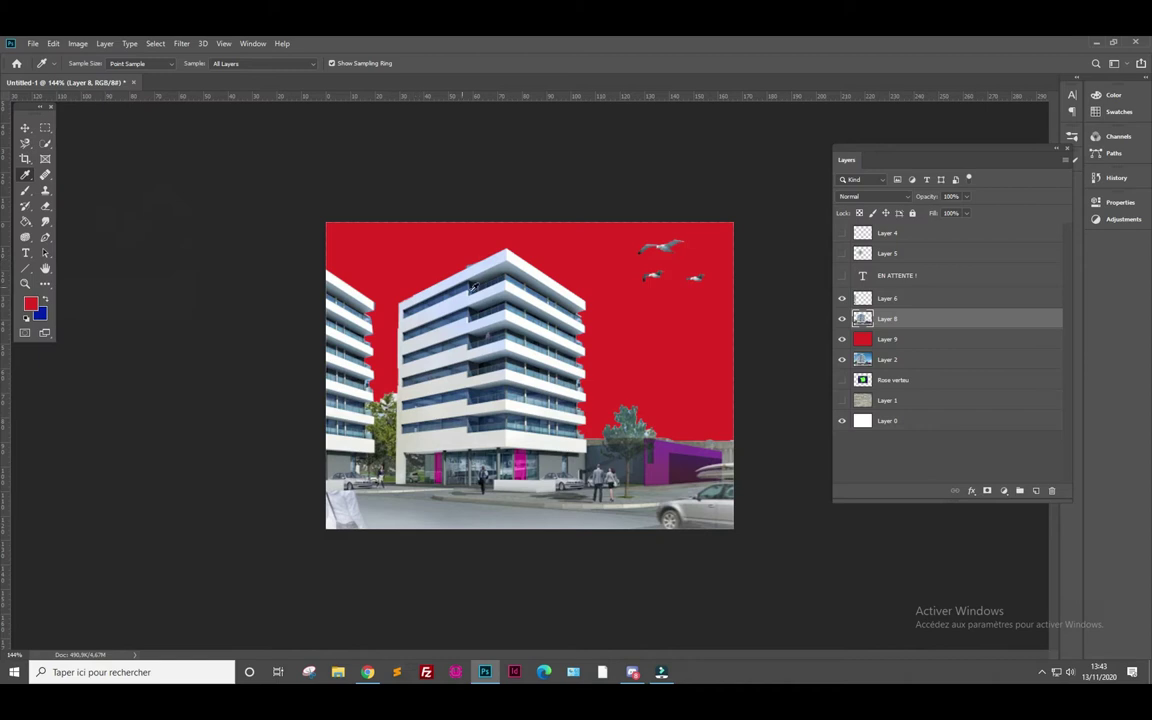
click(388, 240)
click(305, 245)
drag(305, 245, 389, 184)
click(604, 152)
click(210, 212)
click(234, 232)
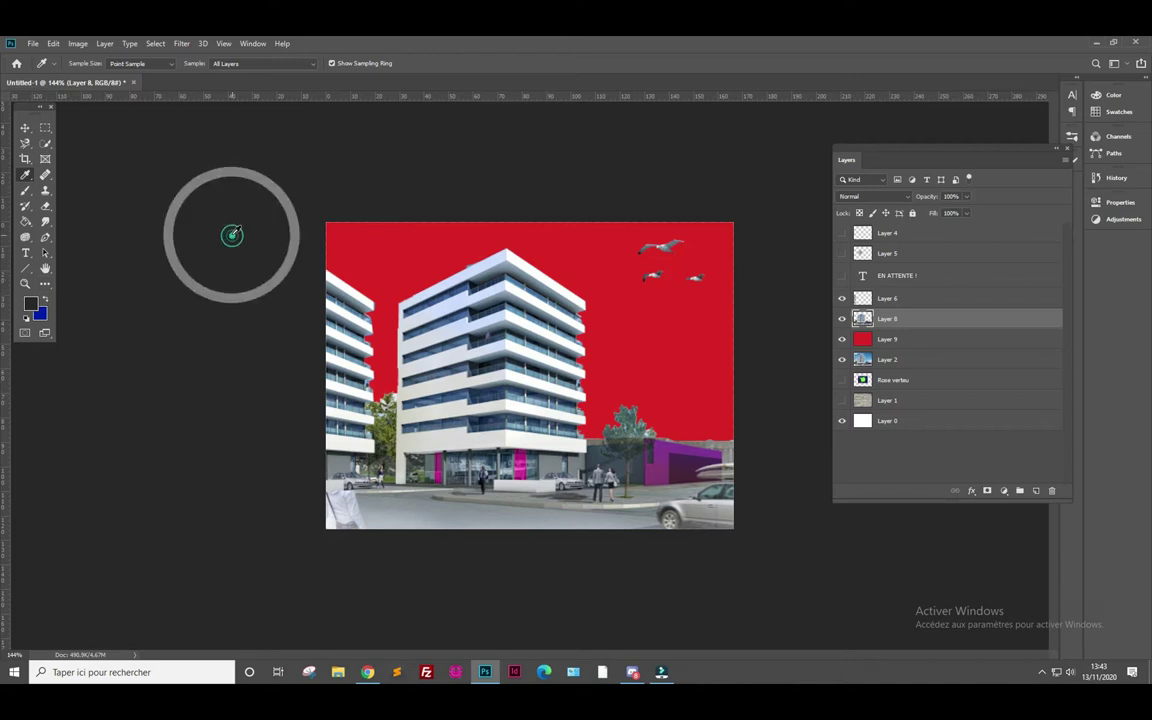
click(398, 245)
- Sample spots on the buildings until the foreground becomes the purple from the low right building
click(441, 300)
click(600, 218)
click(422, 333)
click(394, 379)
click(343, 424)
click(355, 370)
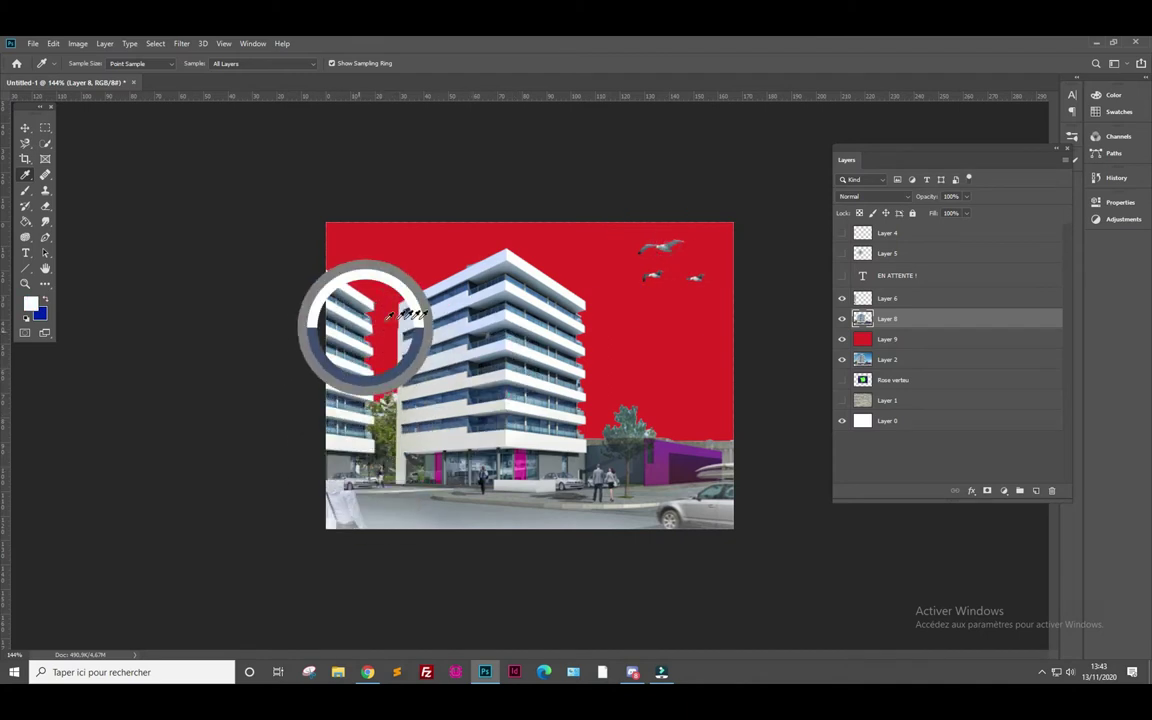
mouse_move(357, 355)
mouse_down()
mouse_move(529, 259)
mouse_move(625, 488)
mouse_move(660, 468)
mouse_up()
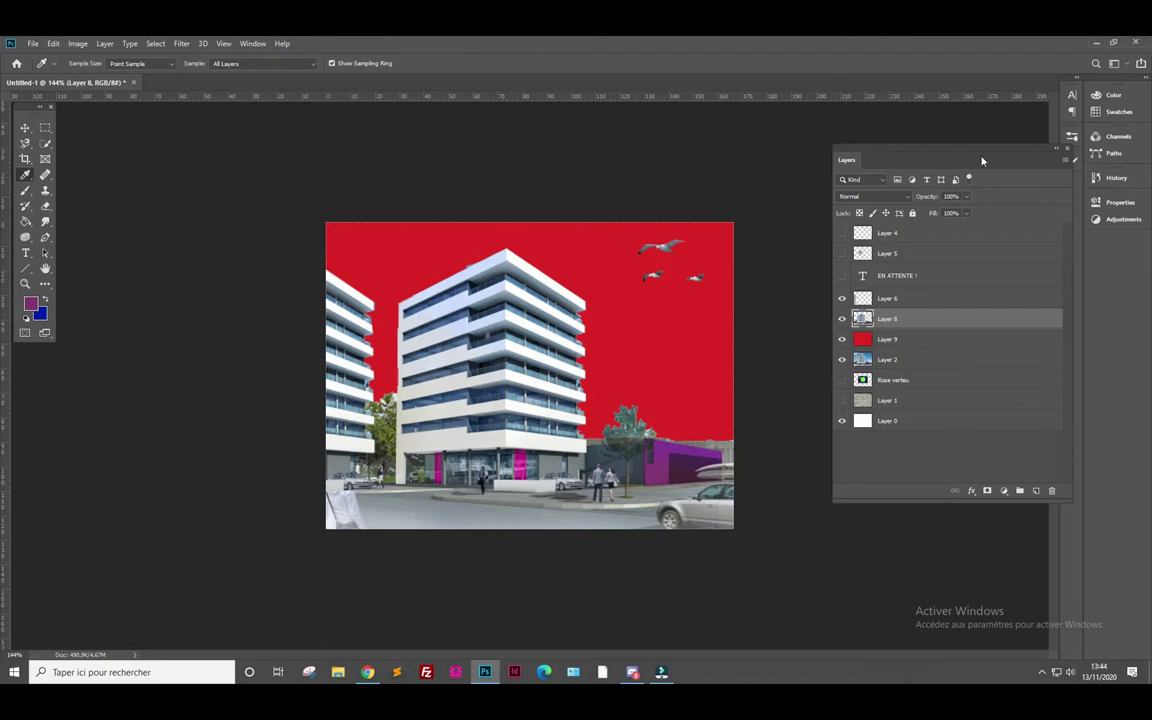
- In the Swatches panel, add the current violet as swatch 'Ma couleur violette de mes rêves'
click(1116, 112)
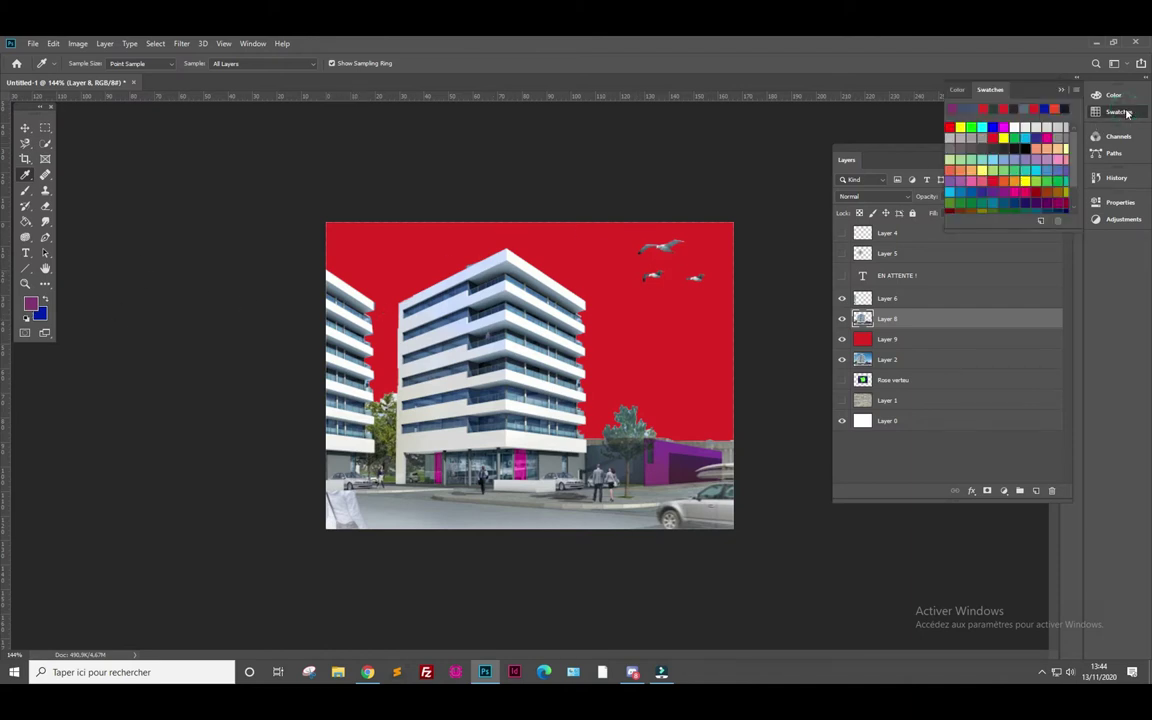
click(1040, 222)
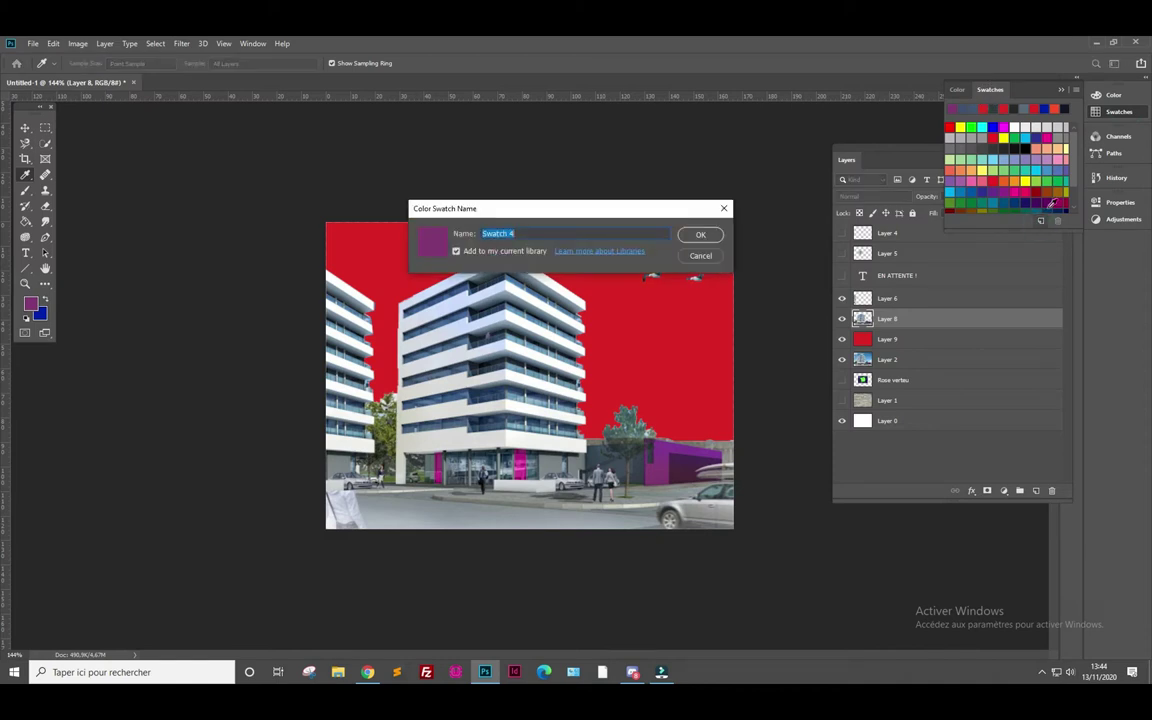
text(Ma couleur violette de )
text(mes rêves)
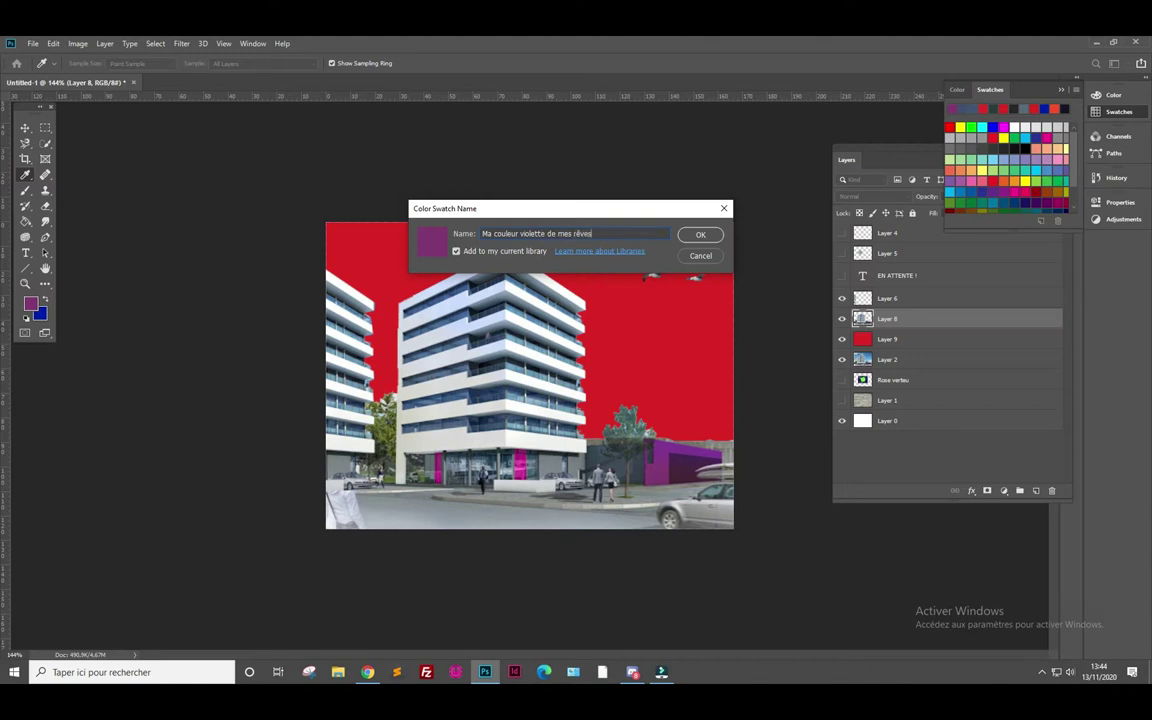
click(700, 236)
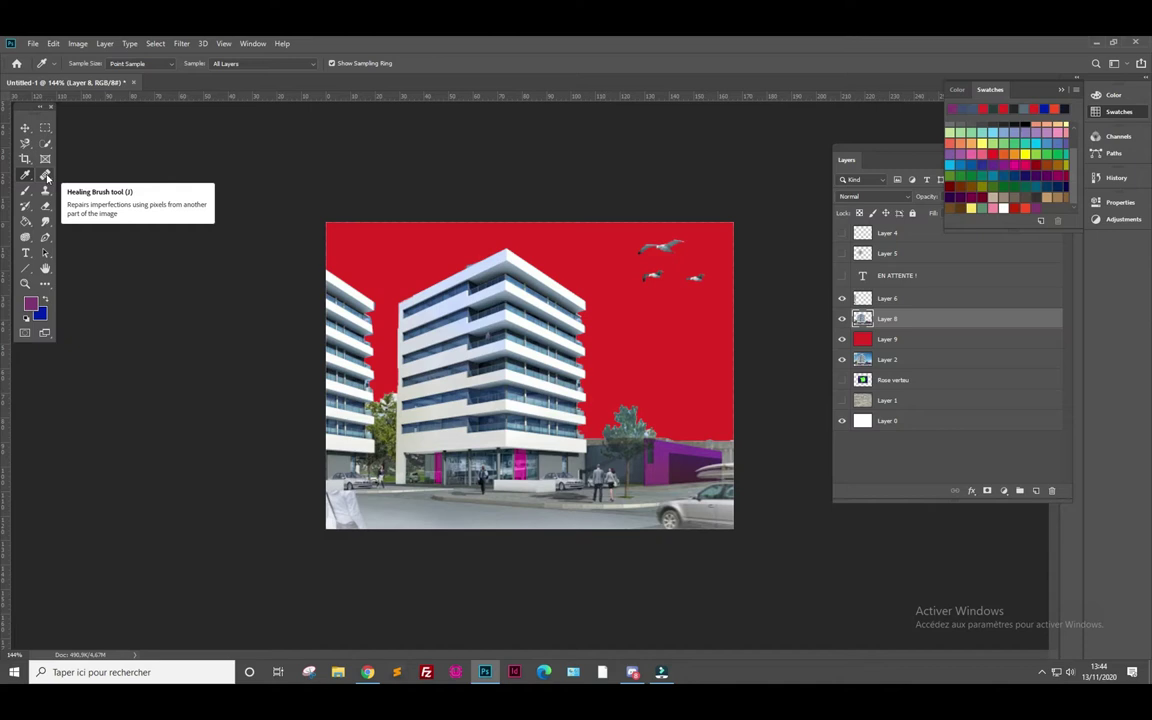
- Look through the healing tools flyout and make Layer 4 the active layer
click(45, 175)
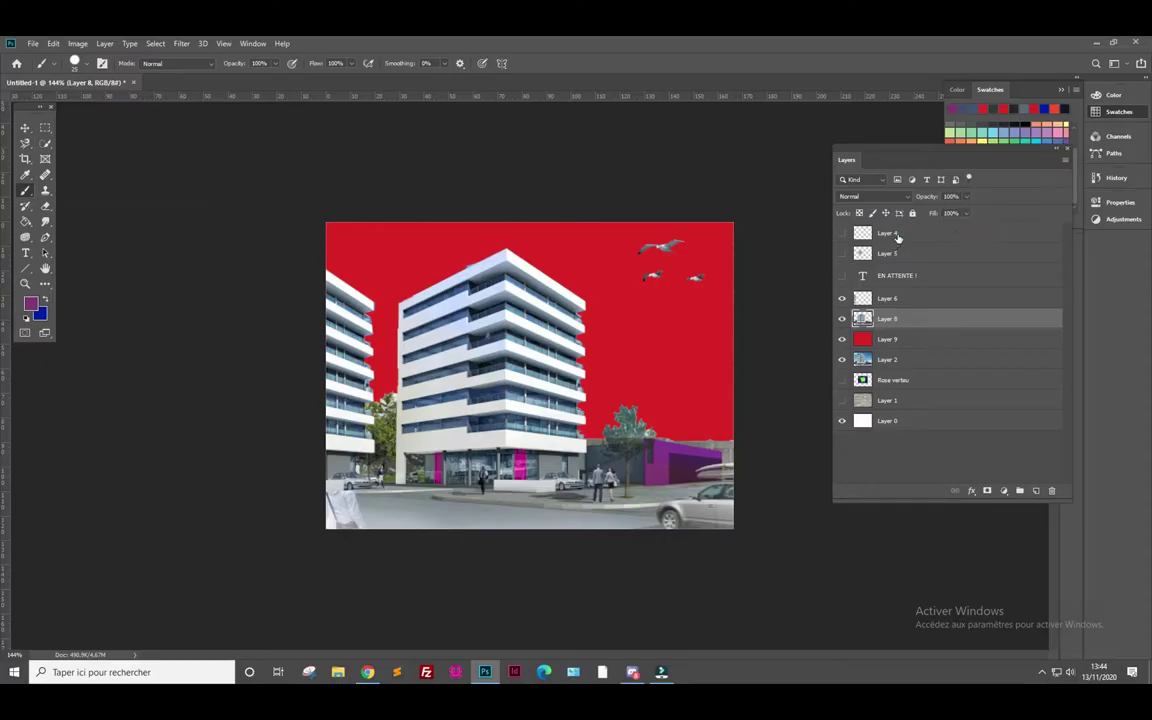
click(897, 233)
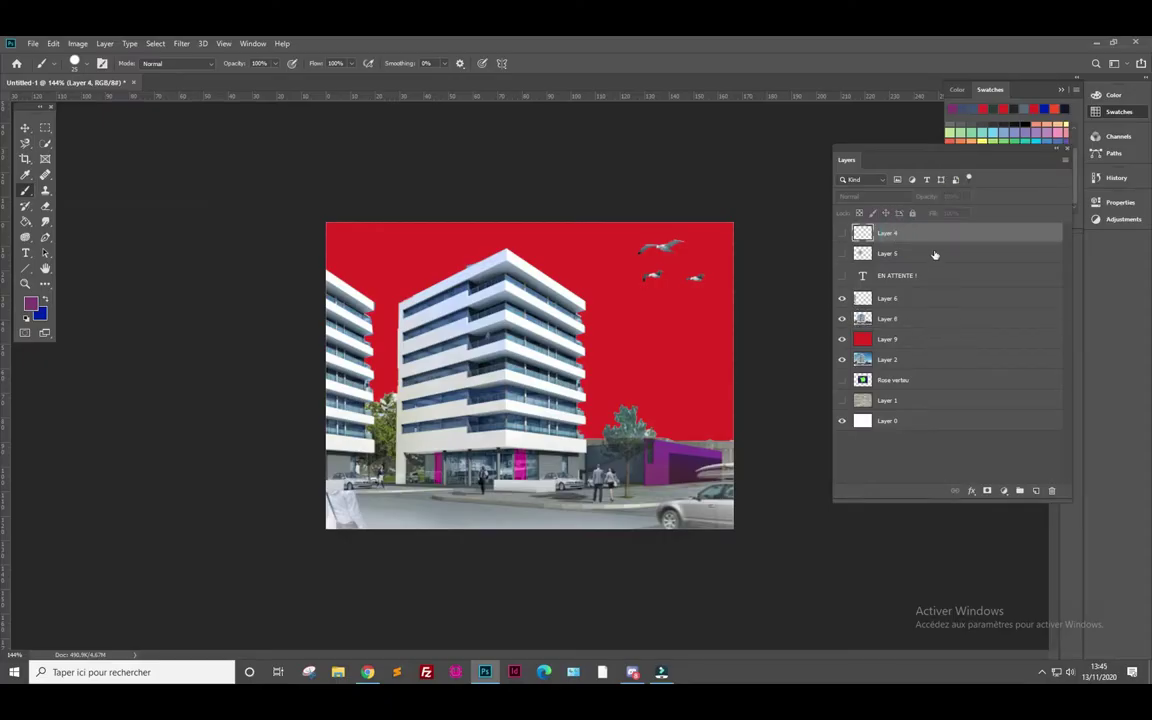
- Add empty Layer 10 and hide Layers 6, 9 and 8 (left building and red background)
click(1037, 492)
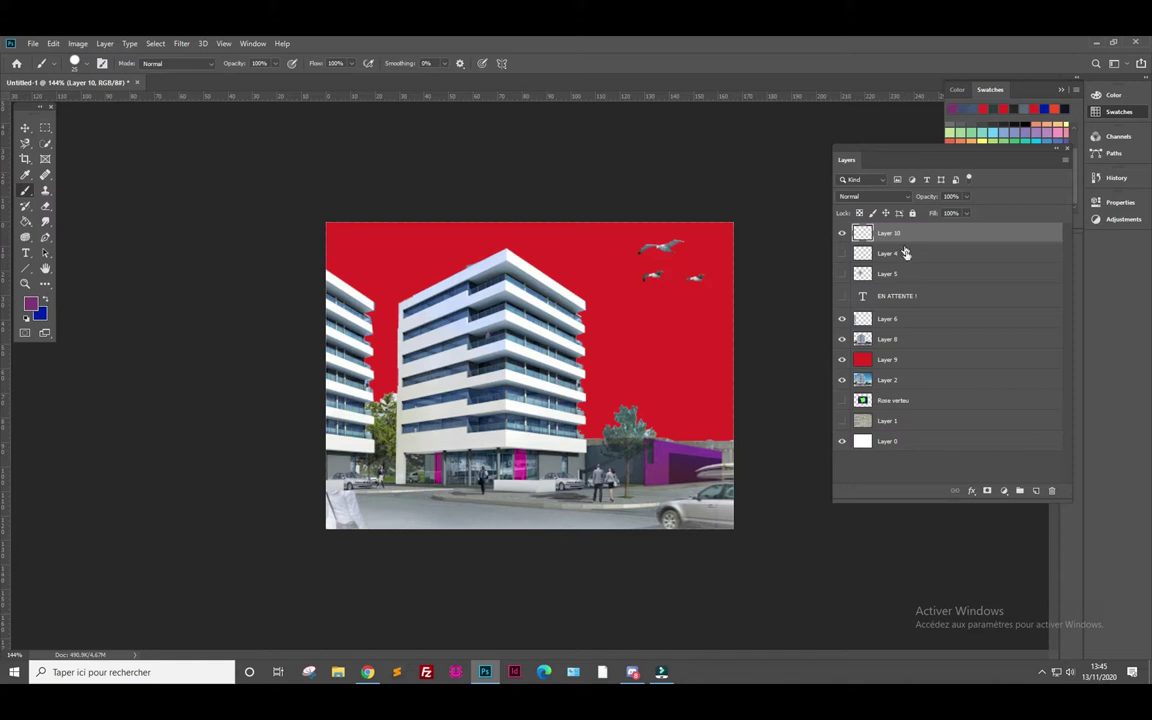
mouse_move(913, 236)
mouse_down()
mouse_move(967, 361)
mouse_move(927, 233)
mouse_up()
click(841, 319)
click(841, 359)
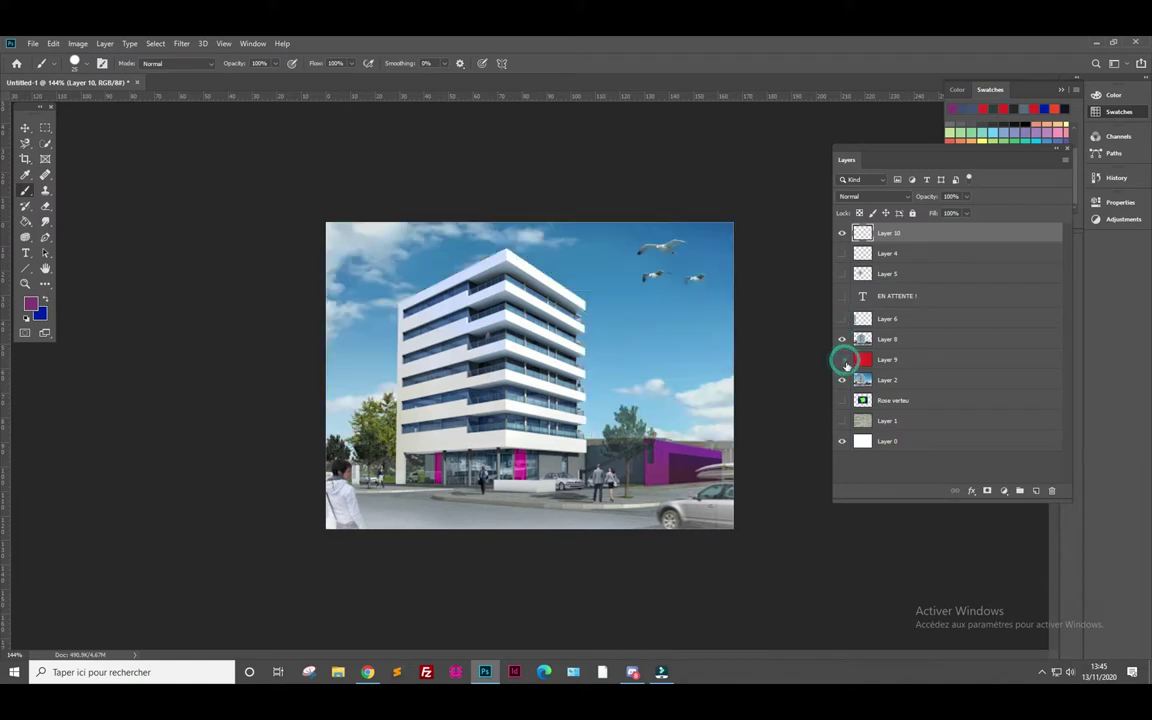
click(842, 340)
- Paint violet zigzags on Layer 10, then paint a broad patch over the building top at 29% hardness
drag(376, 272, 420, 400)
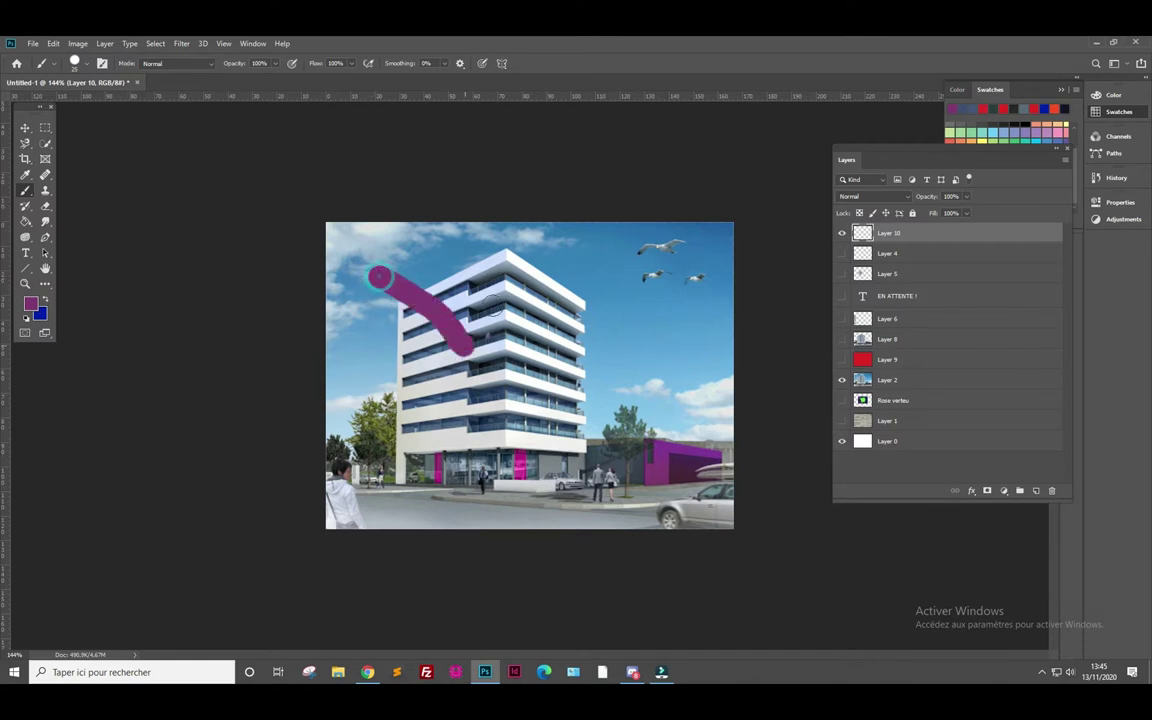
drag(493, 441, 655, 345)
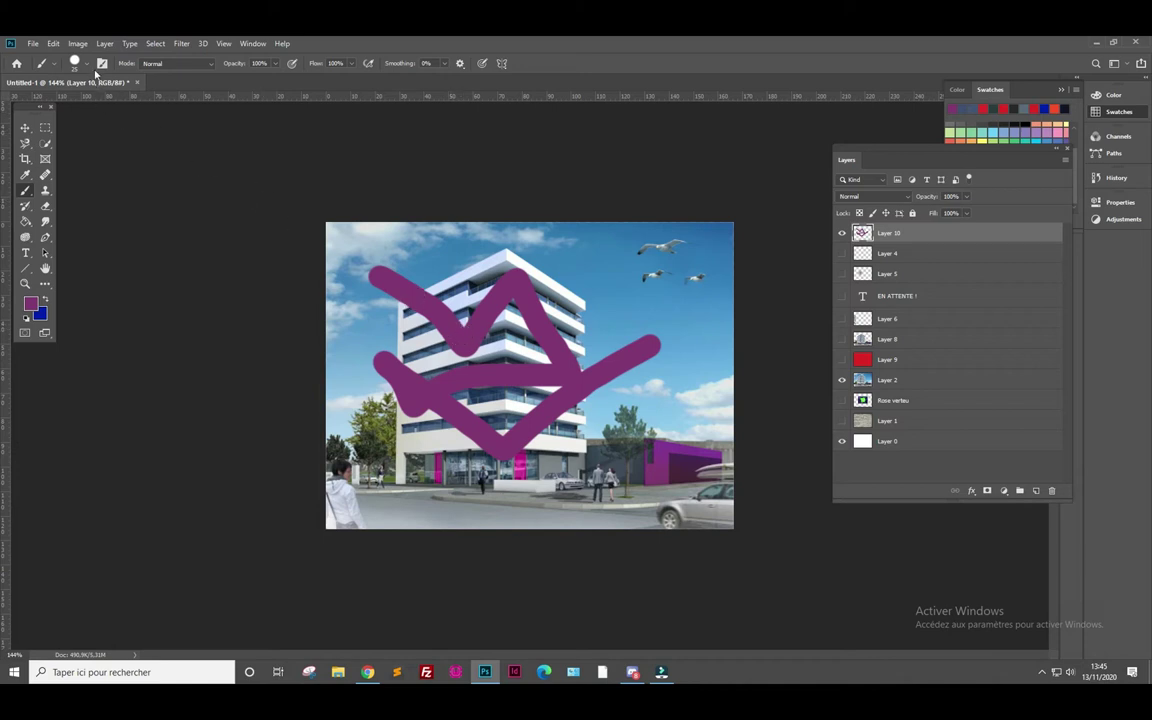
click(87, 65)
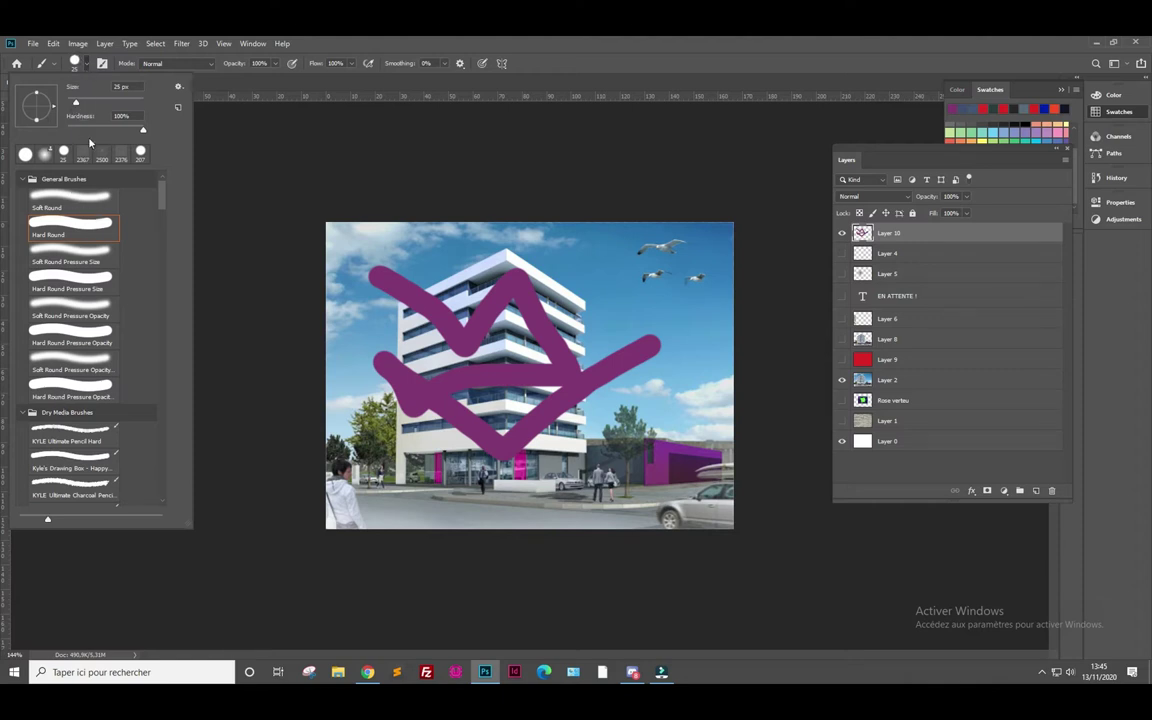
drag(76, 104, 82, 103)
drag(143, 133, 85, 132)
mouse_move(395, 250)
mouse_down()
mouse_move(517, 240)
mouse_move(458, 372)
mouse_move(365, 355)
mouse_up()
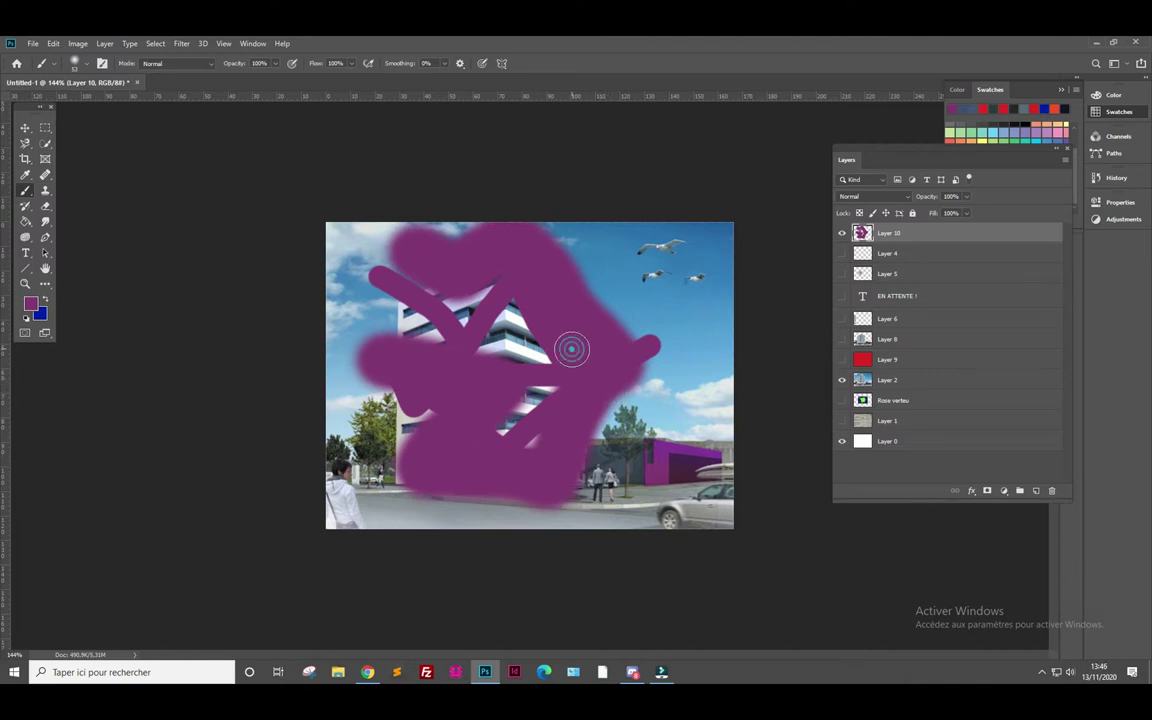
- Set the brush to 62 px and 40% hardness, then paint violet over the remaining building stripes
click(83, 66)
drag(86, 104, 114, 131)
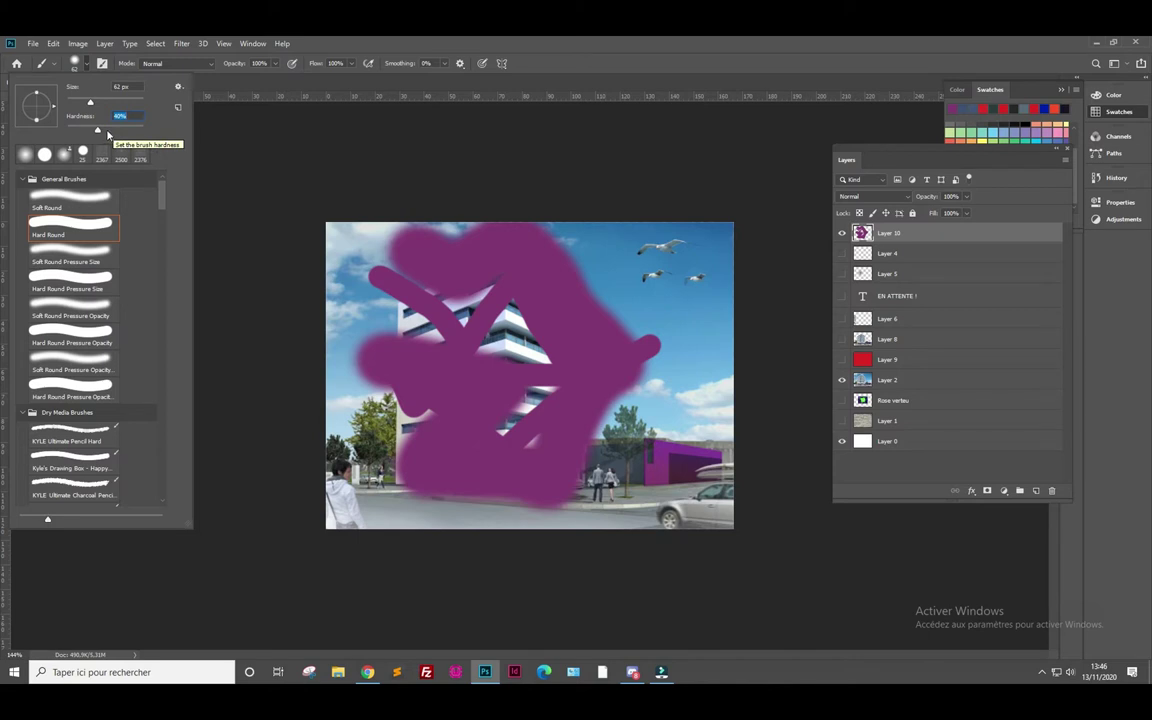
click(480, 355)
mouse_move(480, 355)
mouse_down()
mouse_move(508, 321)
mouse_move(502, 443)
mouse_up()
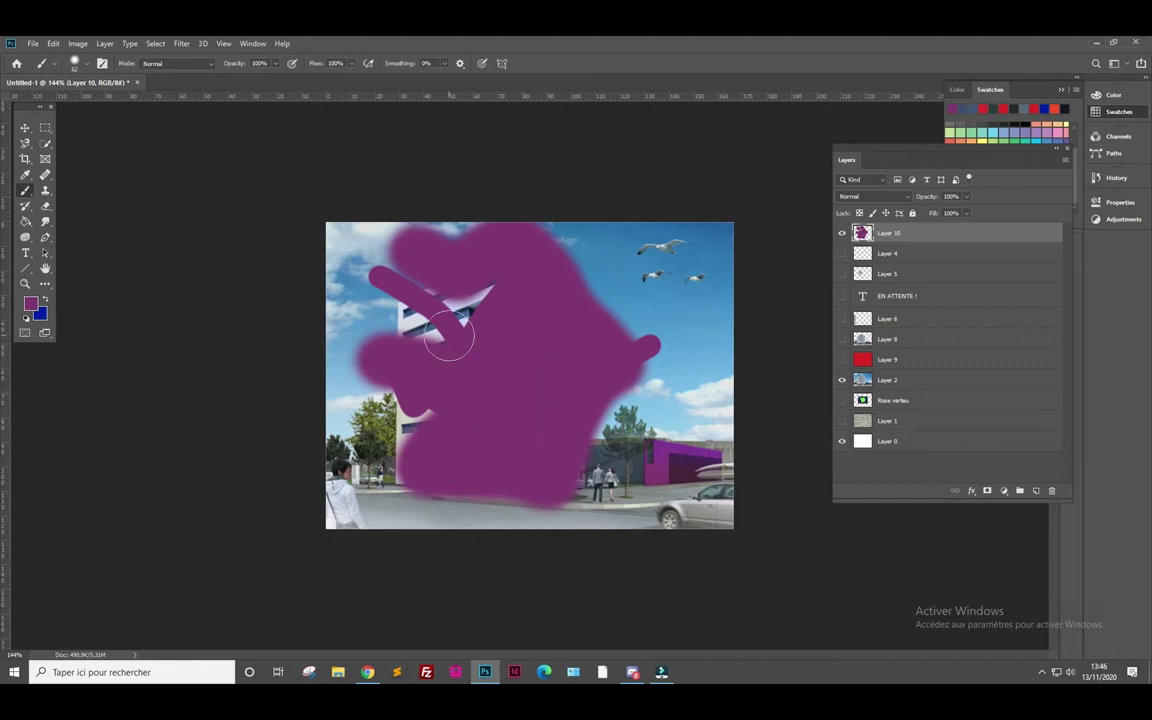
click(86, 67)
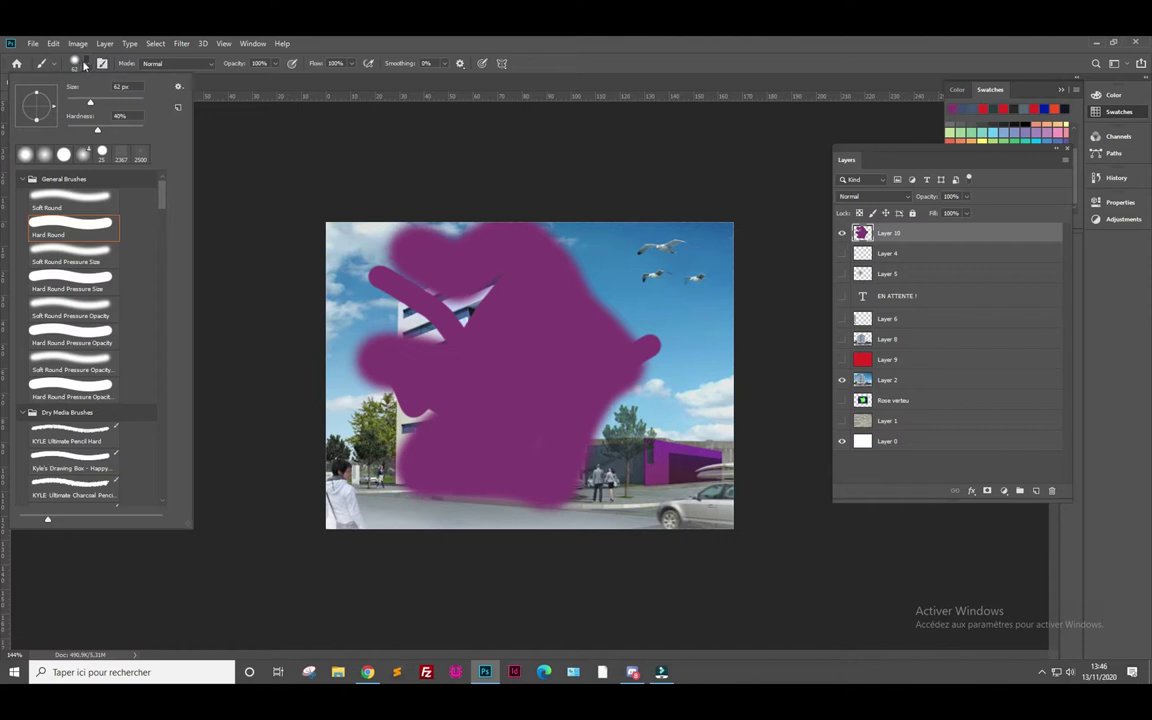
- Collapse all the brush groups in the Brush Preset picker
click(87, 65)
click(87, 66)
click(26, 180)
click(21, 196)
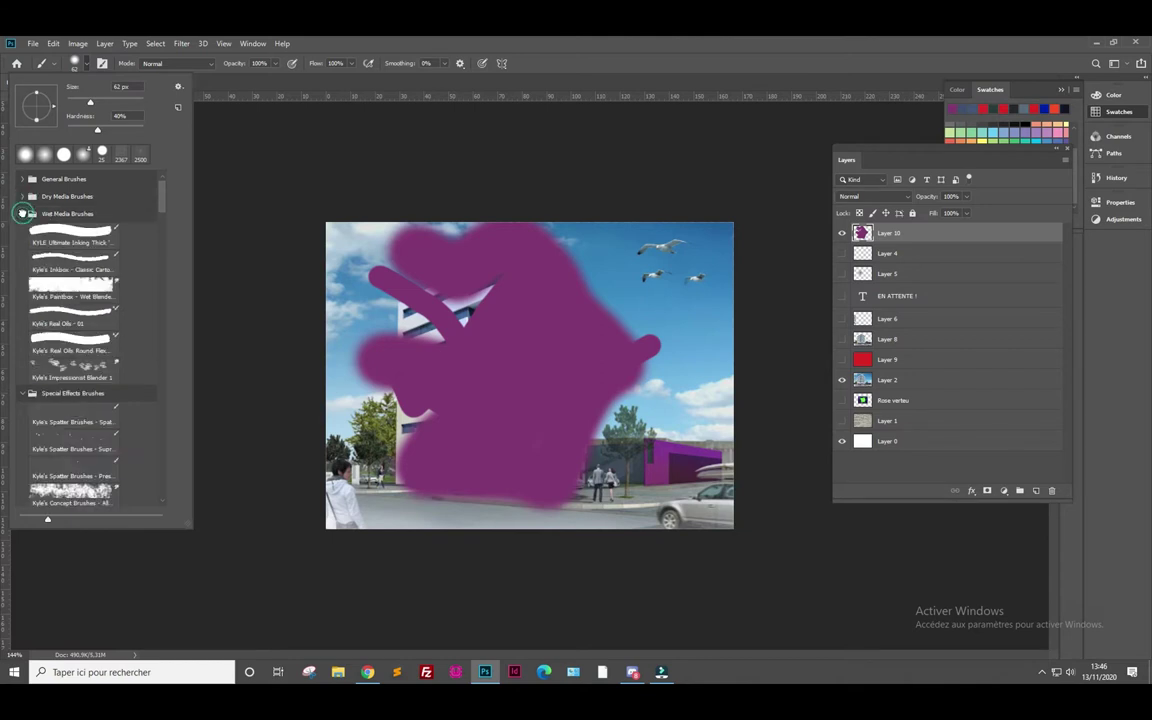
click(23, 214)
click(23, 232)
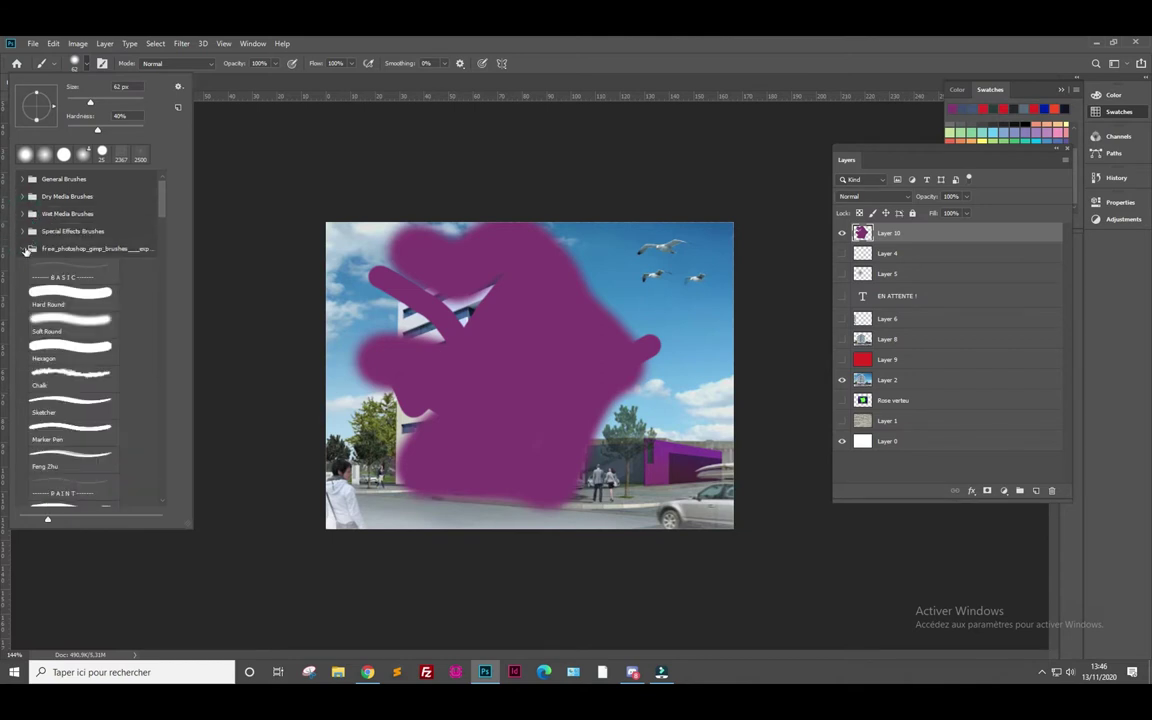
click(21, 248)
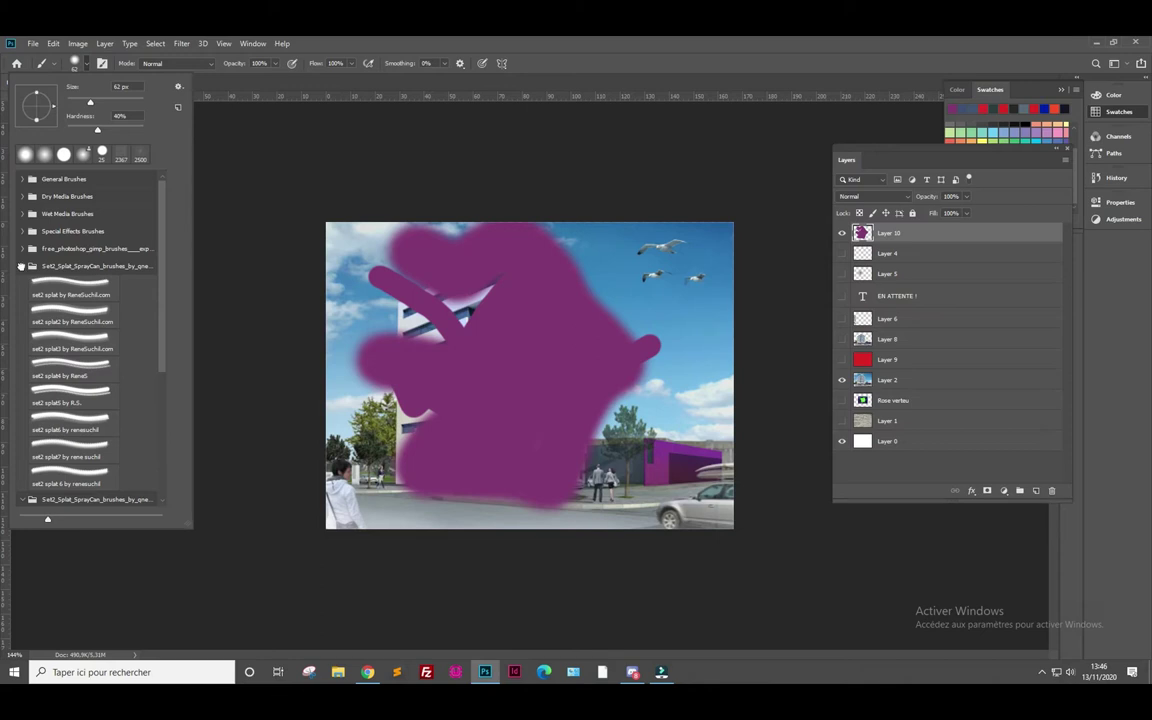
click(21, 266)
click(23, 285)
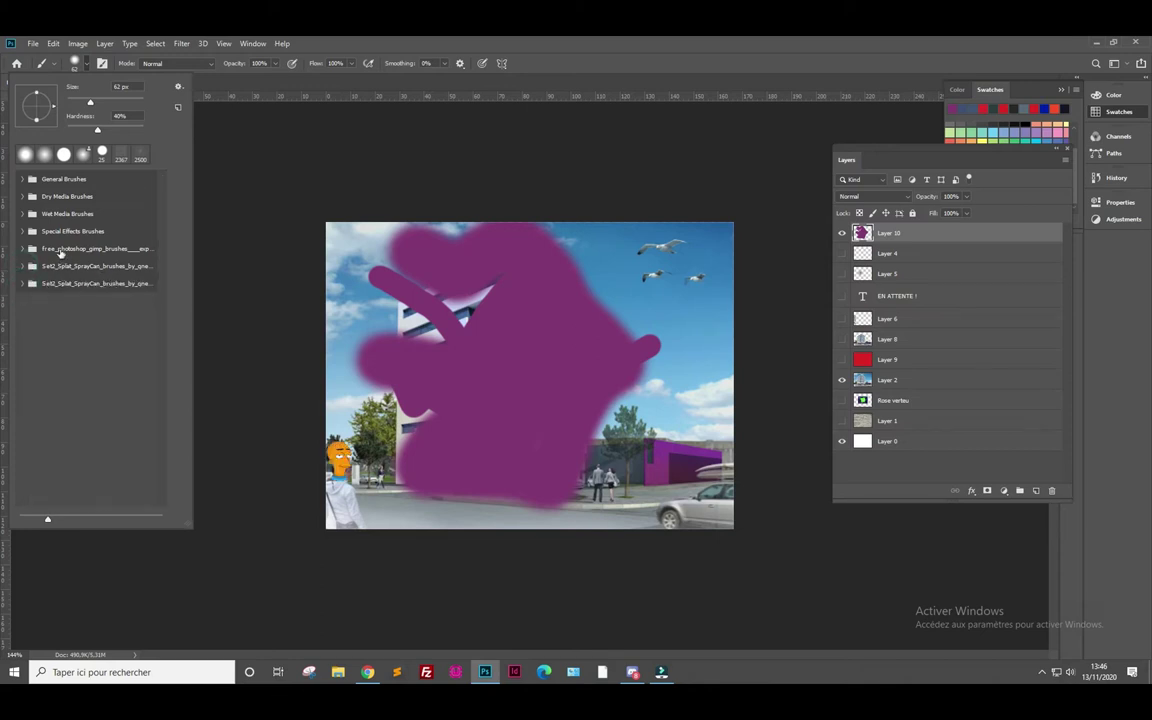
- Pick set2 splat2 from Set2_Splat_SprayCan and spray large purple splatter across the photo
click(66, 266)
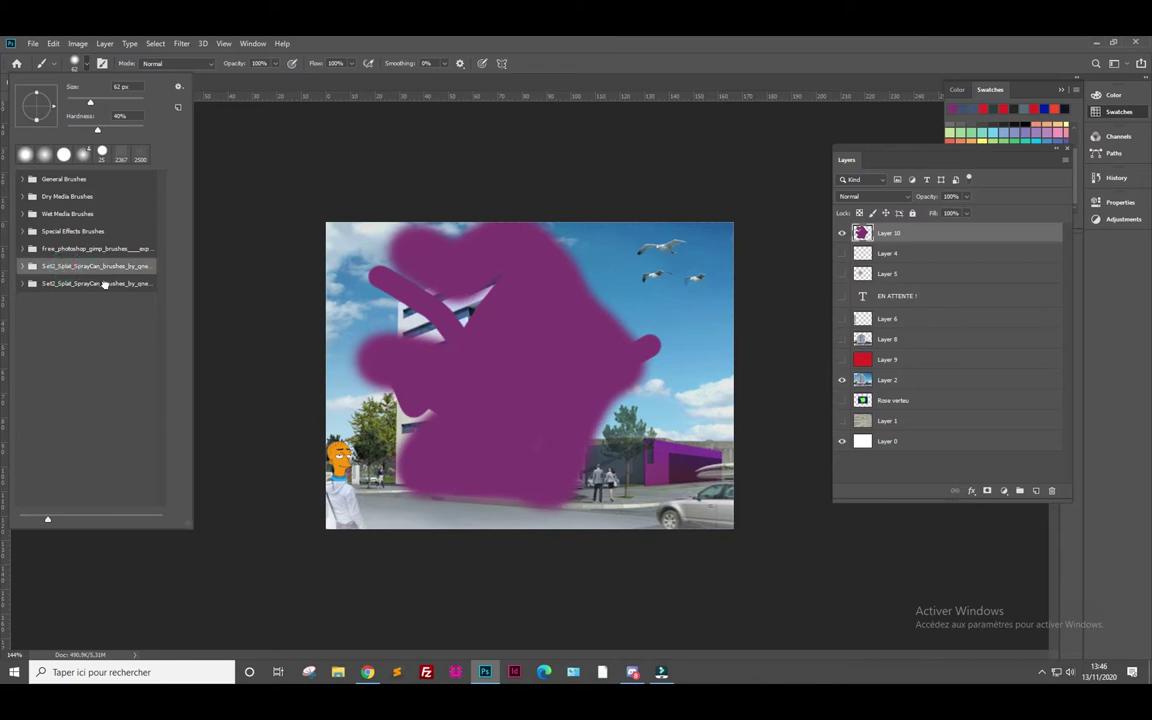
click(104, 285)
click(21, 285)
click(72, 332)
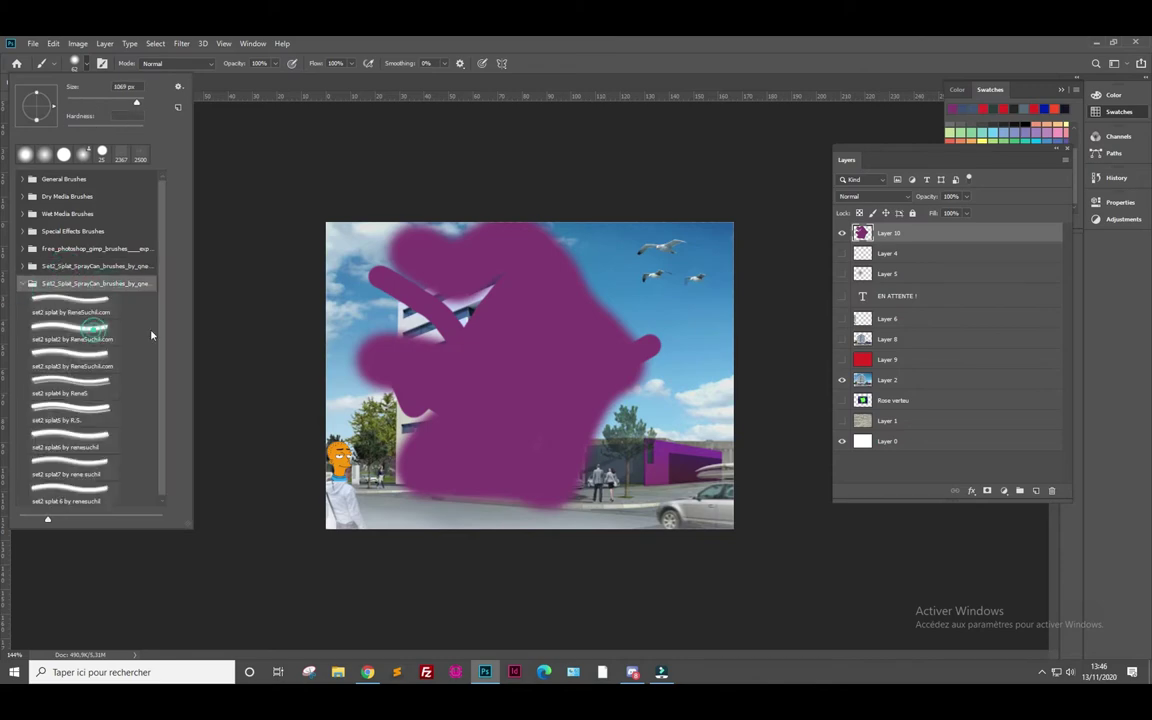
click(500, 400)
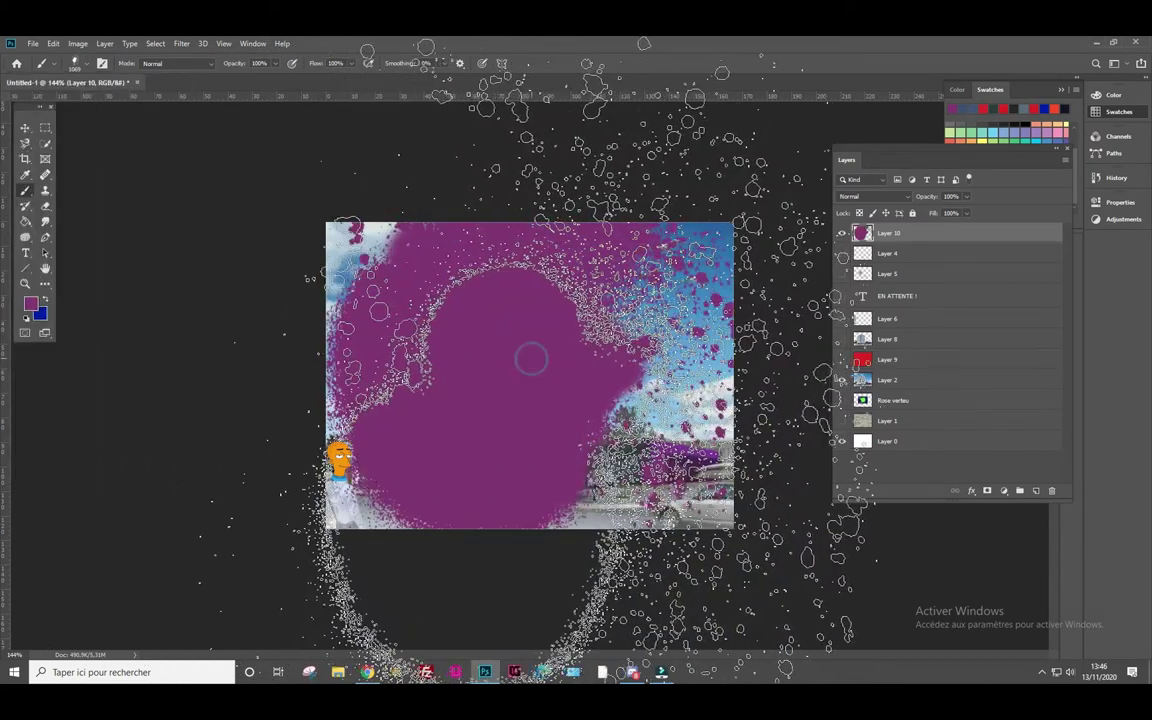
drag(480, 390, 400, 380)
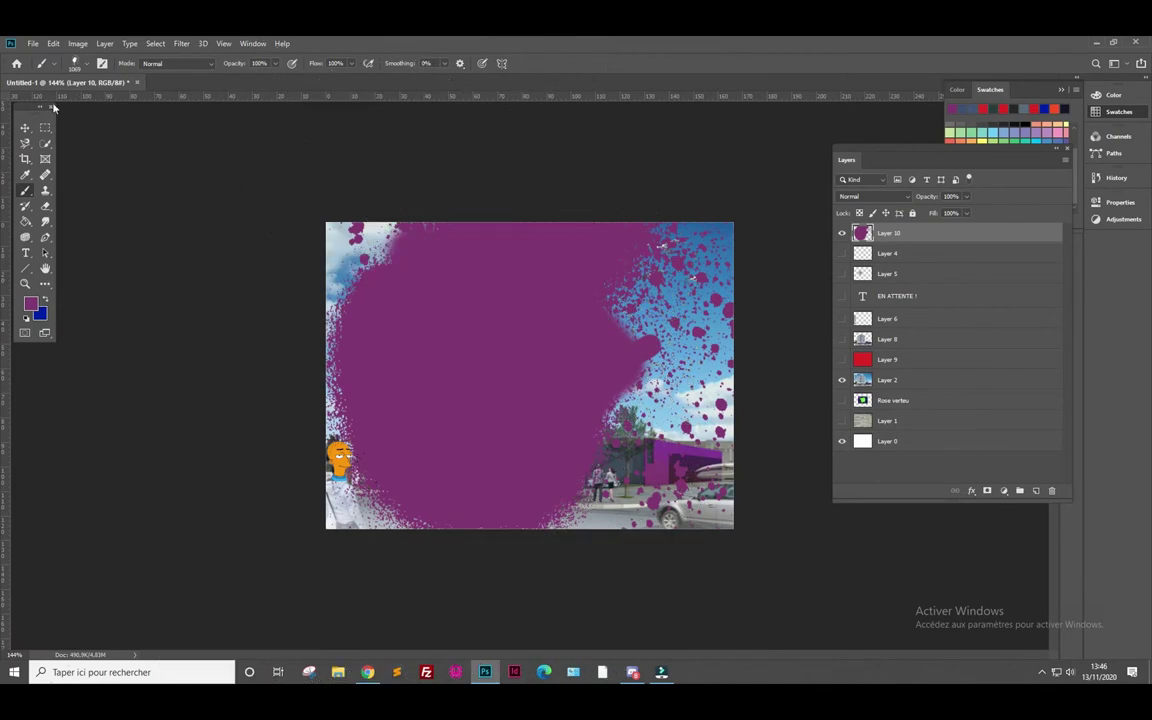
- Switch to the General Brushes Soft Round brush at 72 px and 100% hardness
click(87, 66)
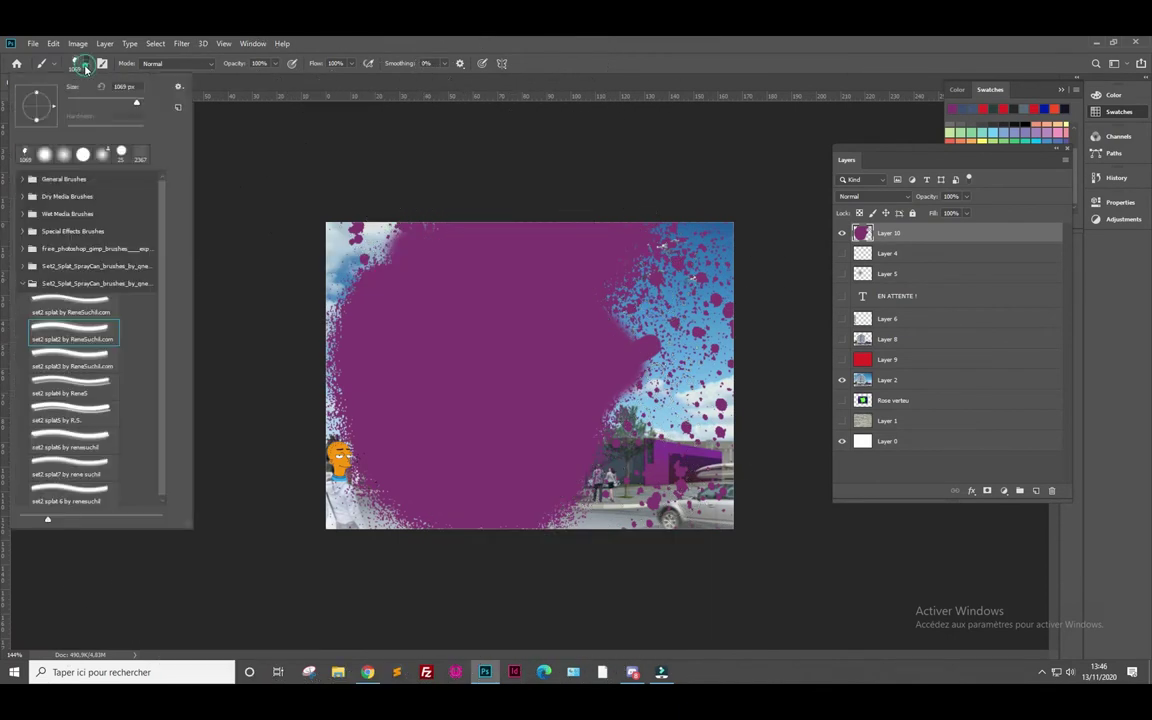
click(79, 381)
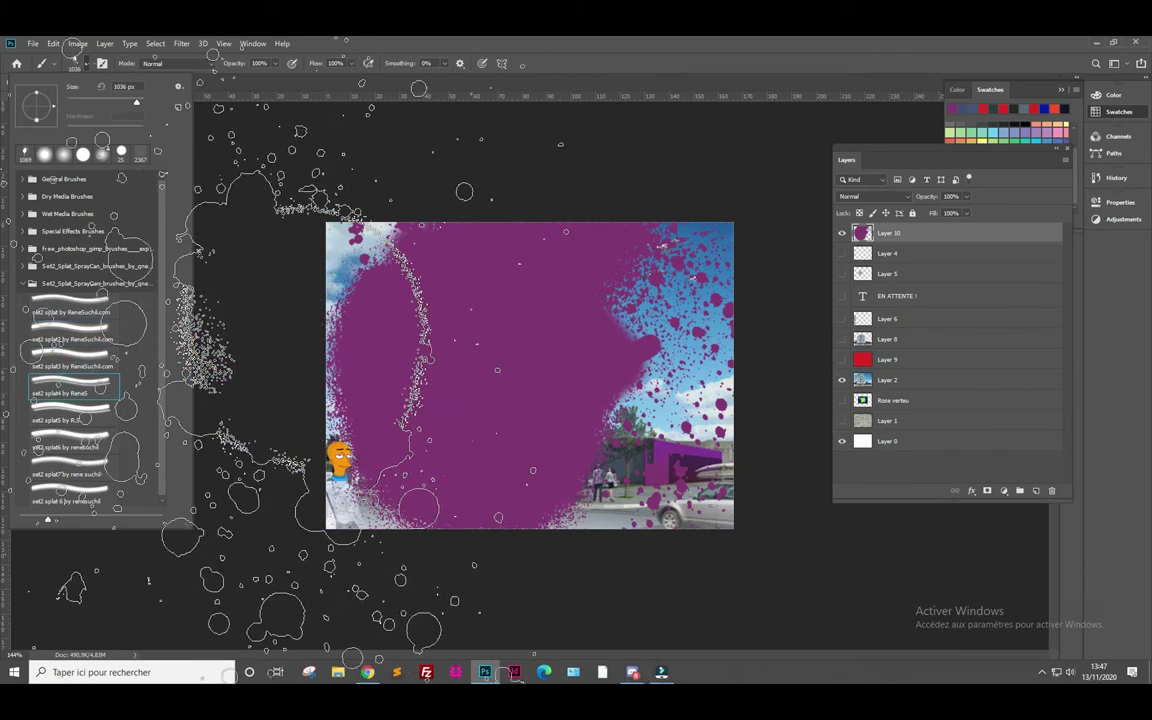
click(23, 284)
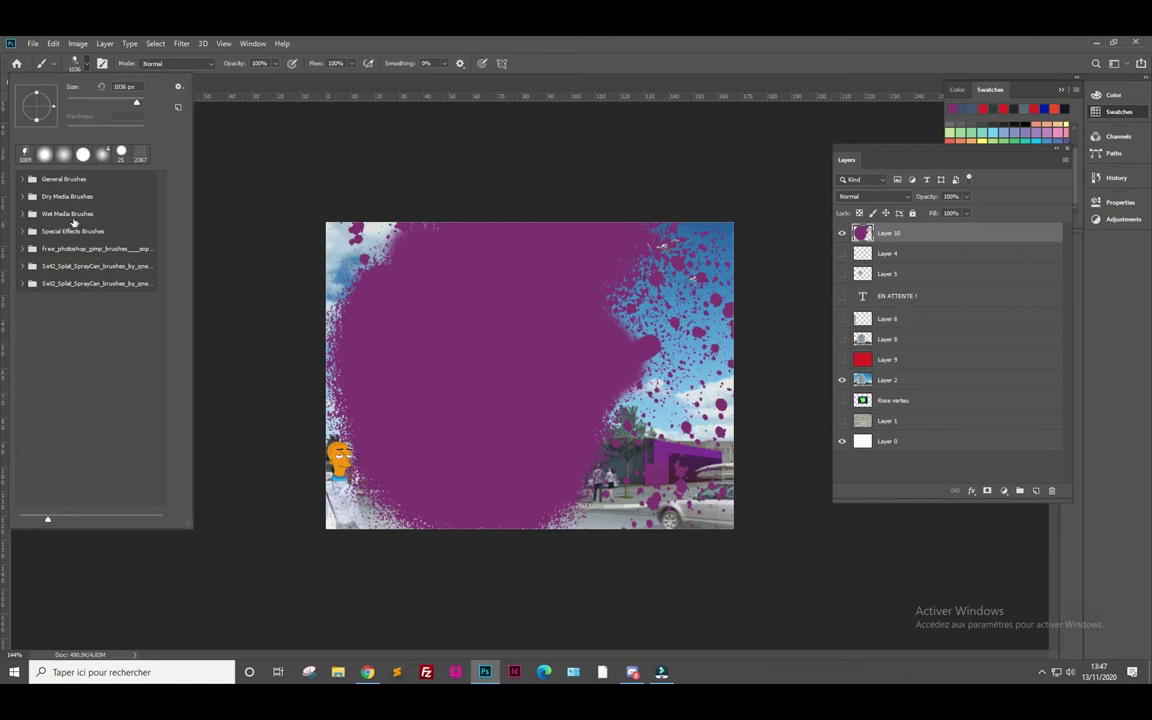
click(23, 180)
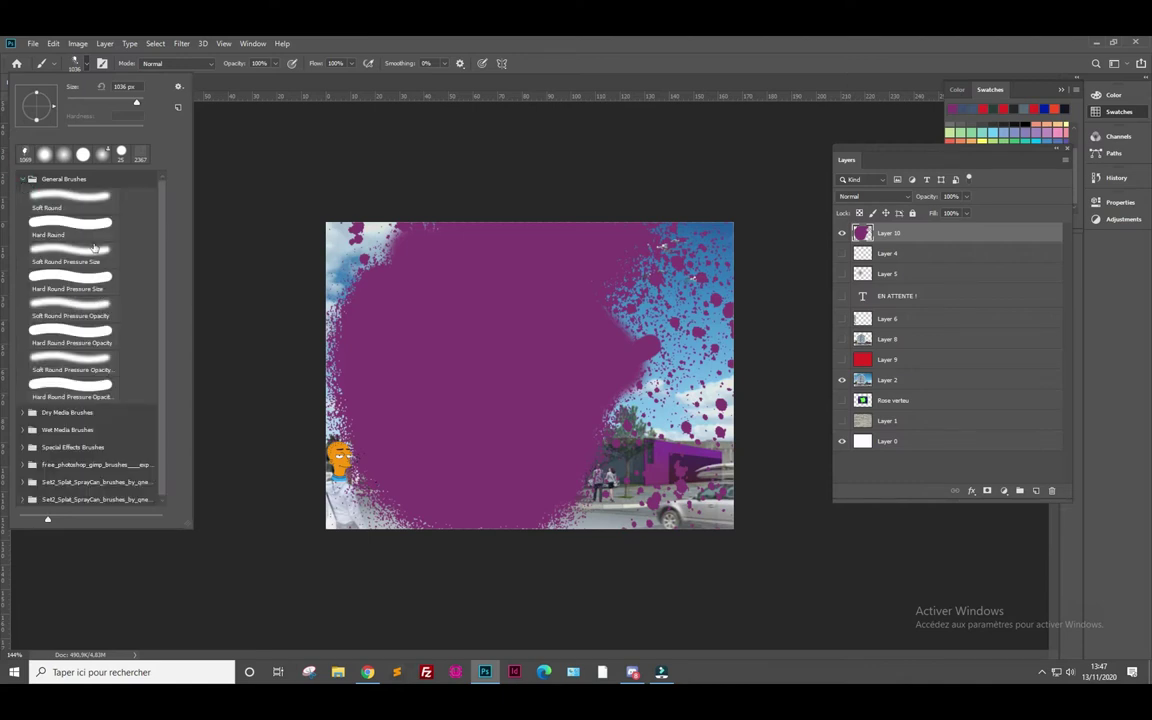
click(86, 196)
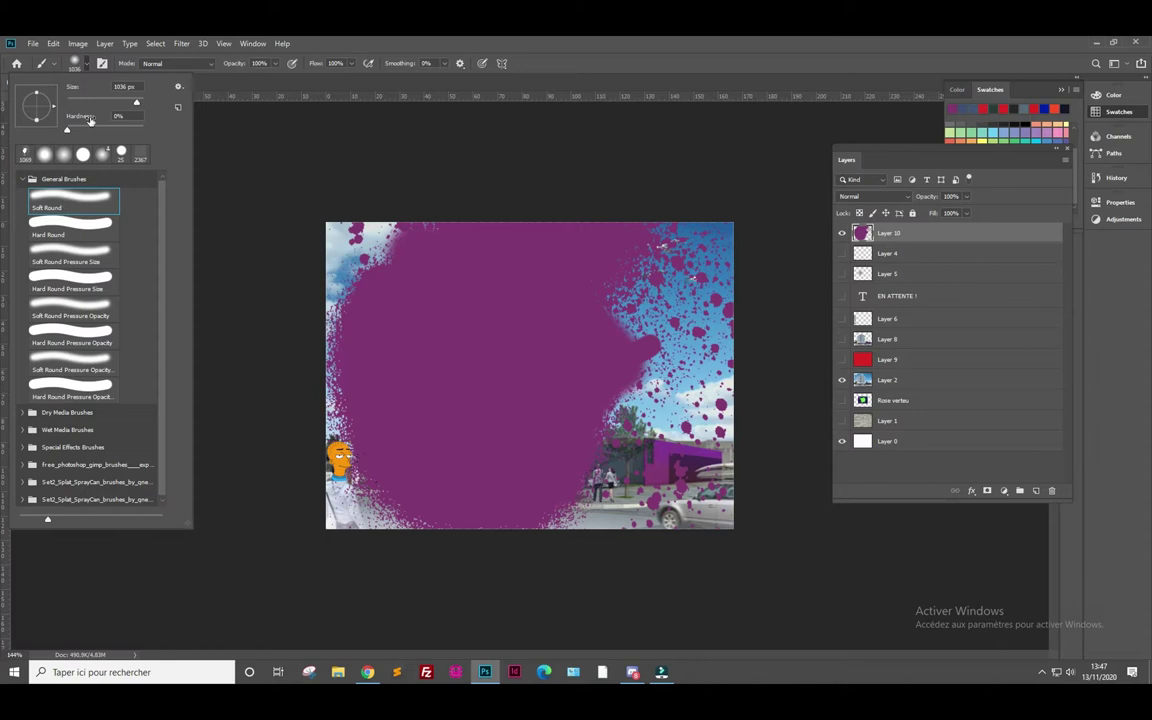
drag(67, 131, 73, 133)
mouse_move(137, 103)
mouse_down()
mouse_move(120, 103)
mouse_move(145, 133)
mouse_move(99, 104)
mouse_up()
- Paint a blue smiley face with two round eyes and a wide smile
click(250, 152)
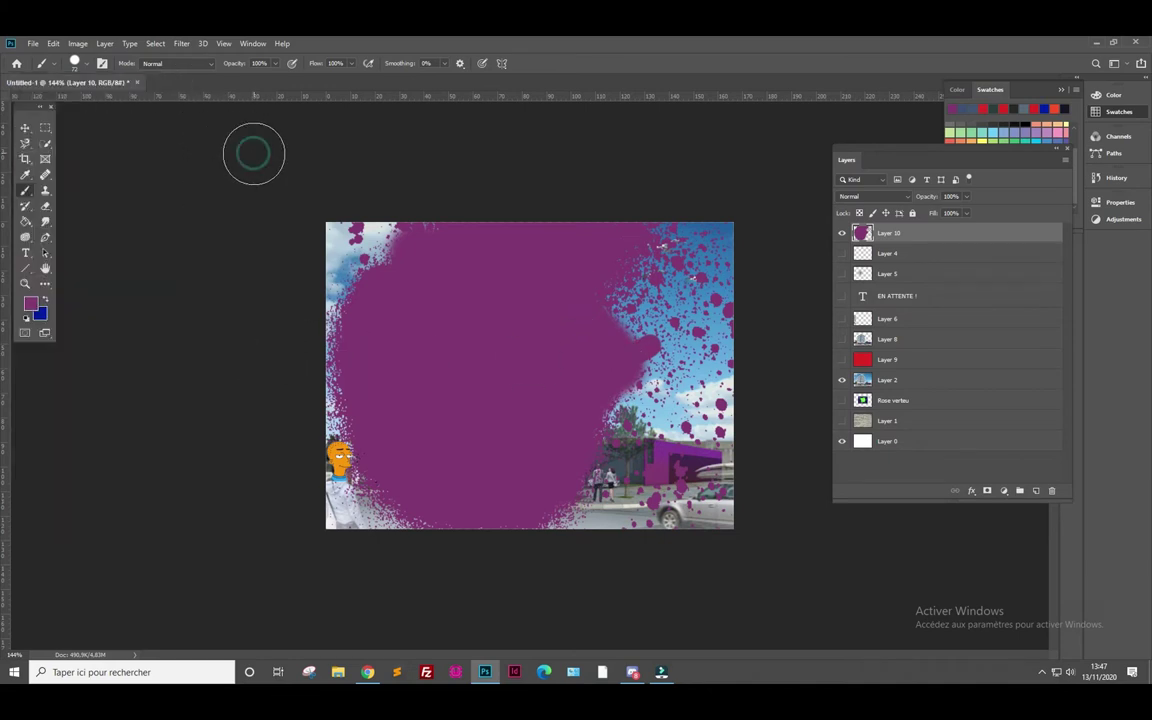
click(45, 302)
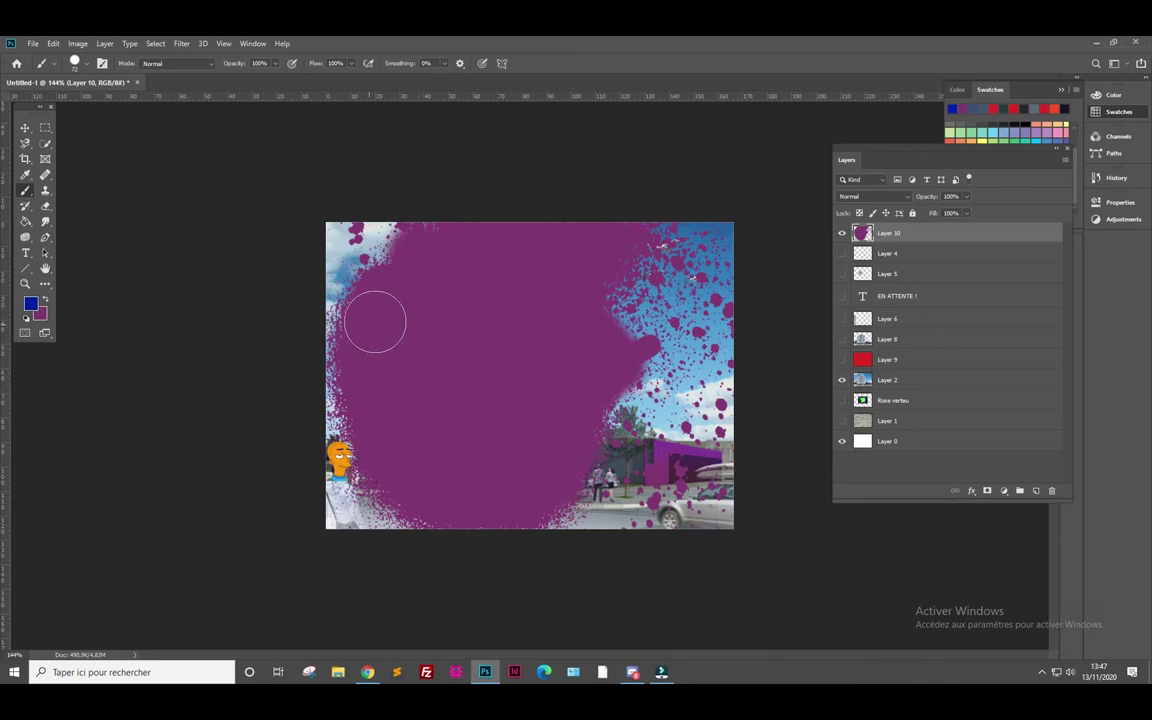
click(419, 317)
click(514, 317)
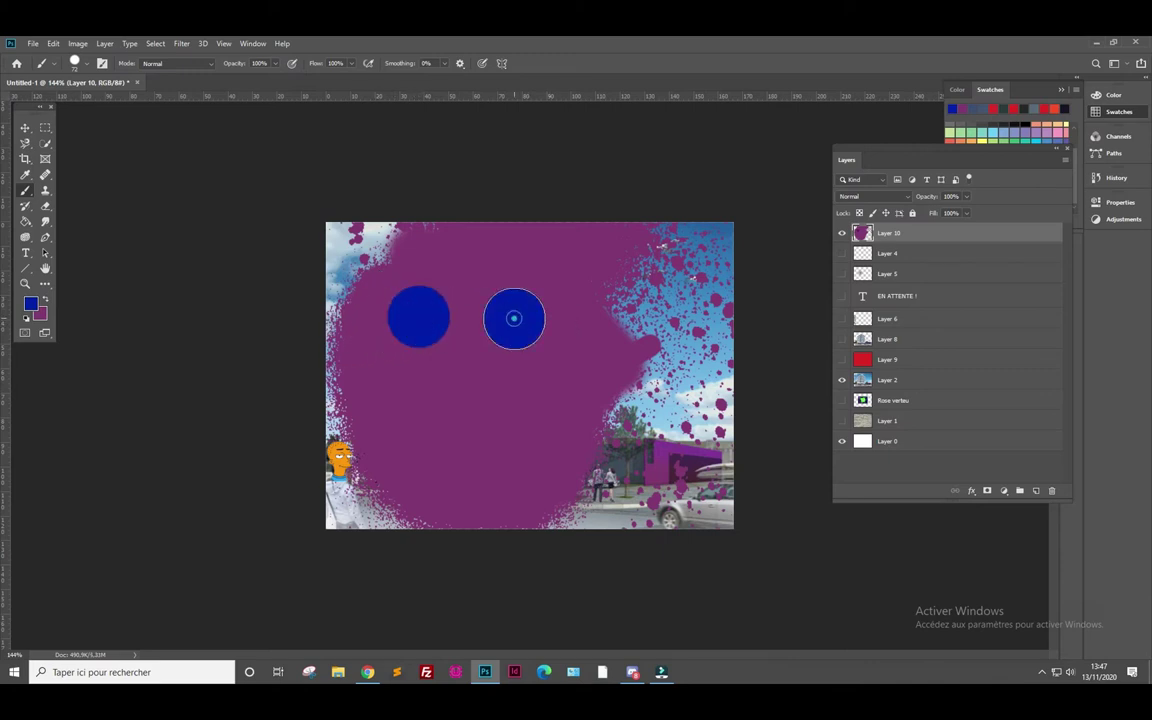
drag(378, 398, 532, 399)
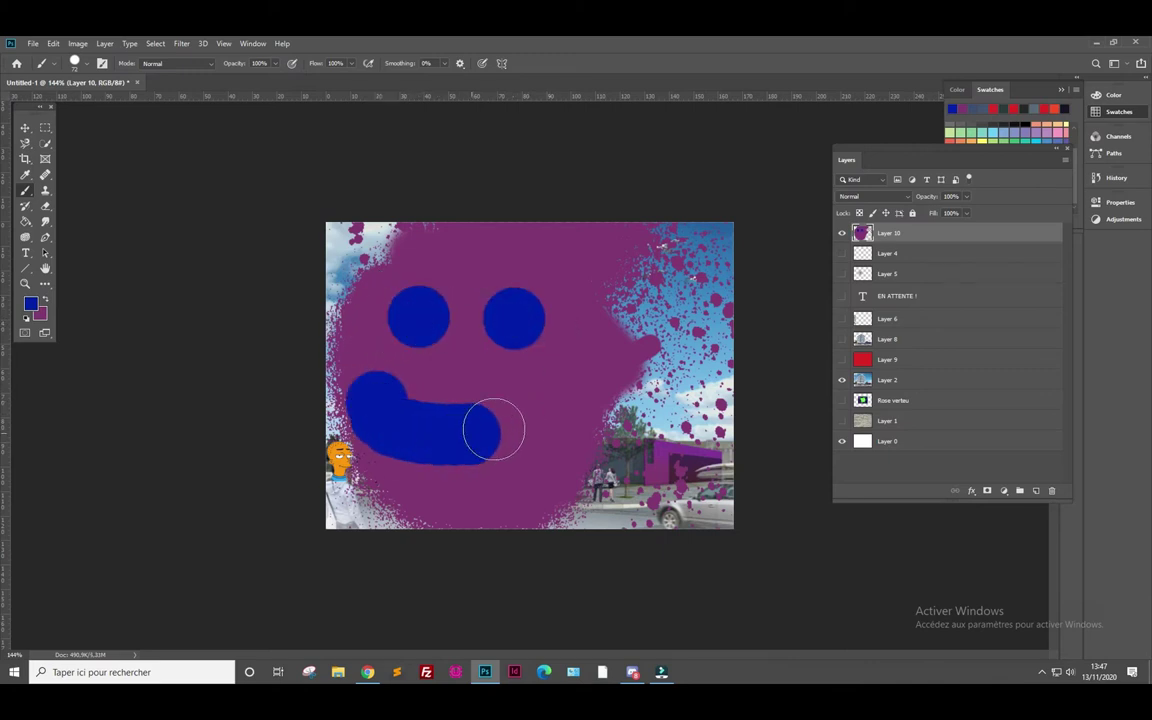
- Choose the KYLE charcoal brush from the Dry Media Brushes group
right_click(181, 323)
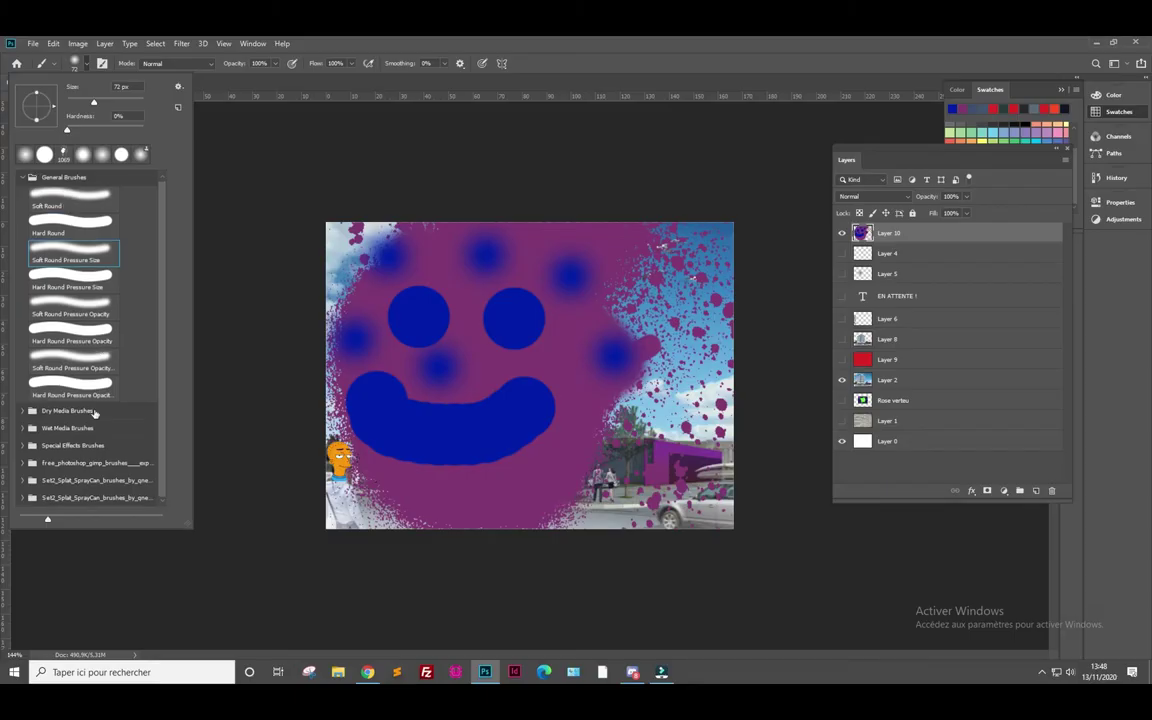
click(22, 413)
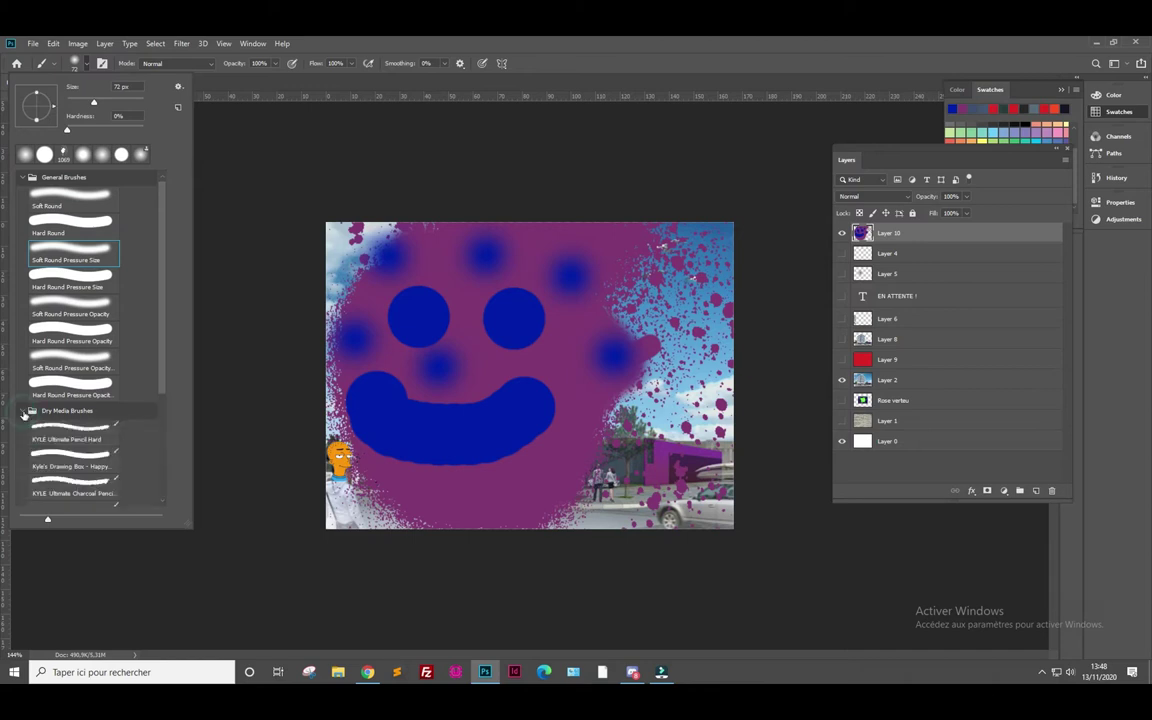
scroll(94, 388, down, 1)
scroll(94, 388, down, 1)
scroll(100, 420, down, 2)
click(70, 410)
click(565, 308)
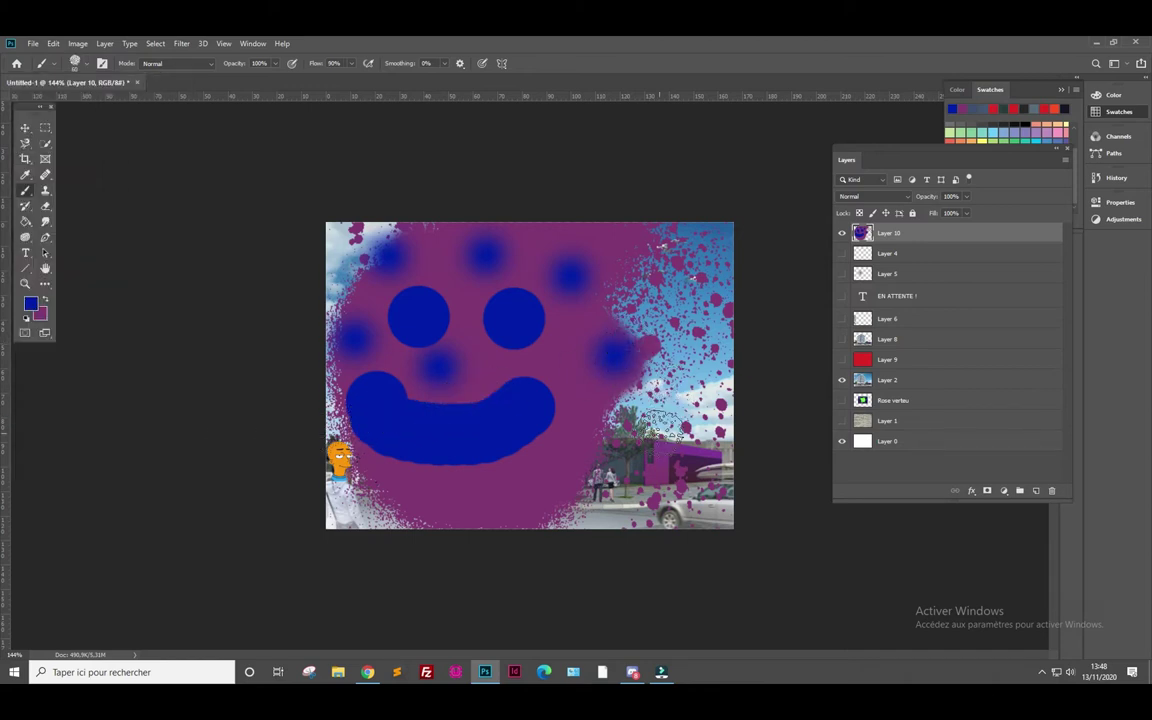
- Paint rough blue charcoal strokes over the right side and above the eyes
mouse_move(660, 425)
mouse_down()
mouse_move(584, 430)
mouse_move(612, 411)
mouse_move(550, 452)
mouse_move(604, 378)
mouse_move(596, 420)
mouse_move(617, 458)
mouse_move(500, 335)
mouse_move(545, 330)
mouse_move(558, 383)
mouse_move(535, 404)
mouse_move(535, 468)
mouse_move(514, 478)
mouse_move(531, 442)
mouse_move(548, 470)
mouse_move(494, 463)
mouse_move(498, 410)
mouse_move(463, 360)
mouse_move(437, 378)
mouse_move(491, 365)
mouse_move(465, 391)
mouse_up()
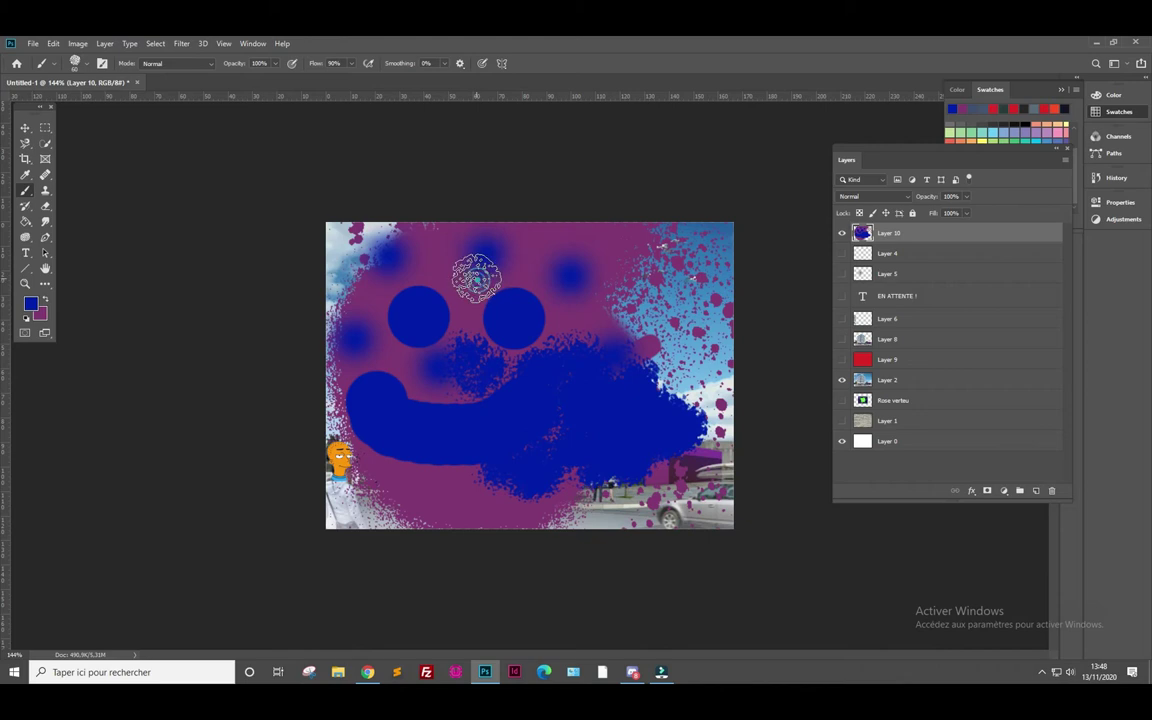
mouse_move(476, 272)
mouse_down()
mouse_move(488, 257)
mouse_move(541, 270)
mouse_move(609, 265)
mouse_move(576, 306)
mouse_move(524, 279)
mouse_move(470, 301)
mouse_move(438, 348)
mouse_move(405, 255)
mouse_move(385, 345)
mouse_move(442, 437)
mouse_move(504, 441)
mouse_move(570, 295)
mouse_move(683, 336)
mouse_move(676, 286)
mouse_up()
click(530, 305)
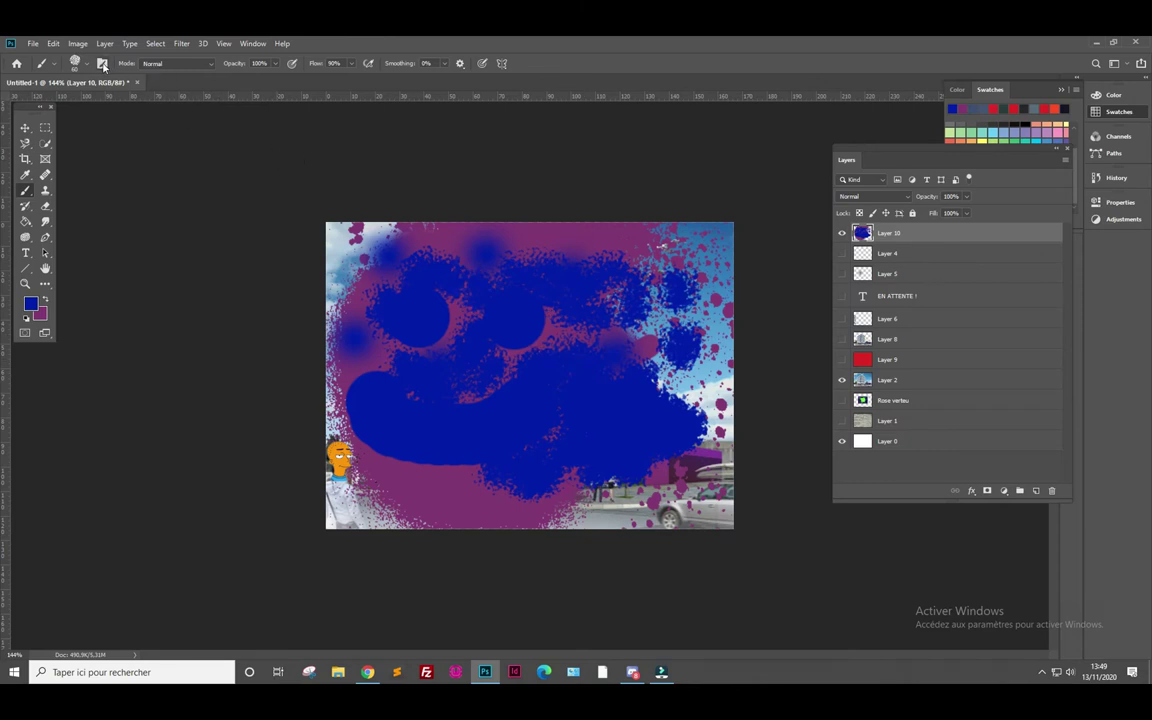
- Dock Brush Settings beside the canvas and set the tip size to 54 px and adjust its angle
click(102, 64)
drag(882, 158, 136, 225)
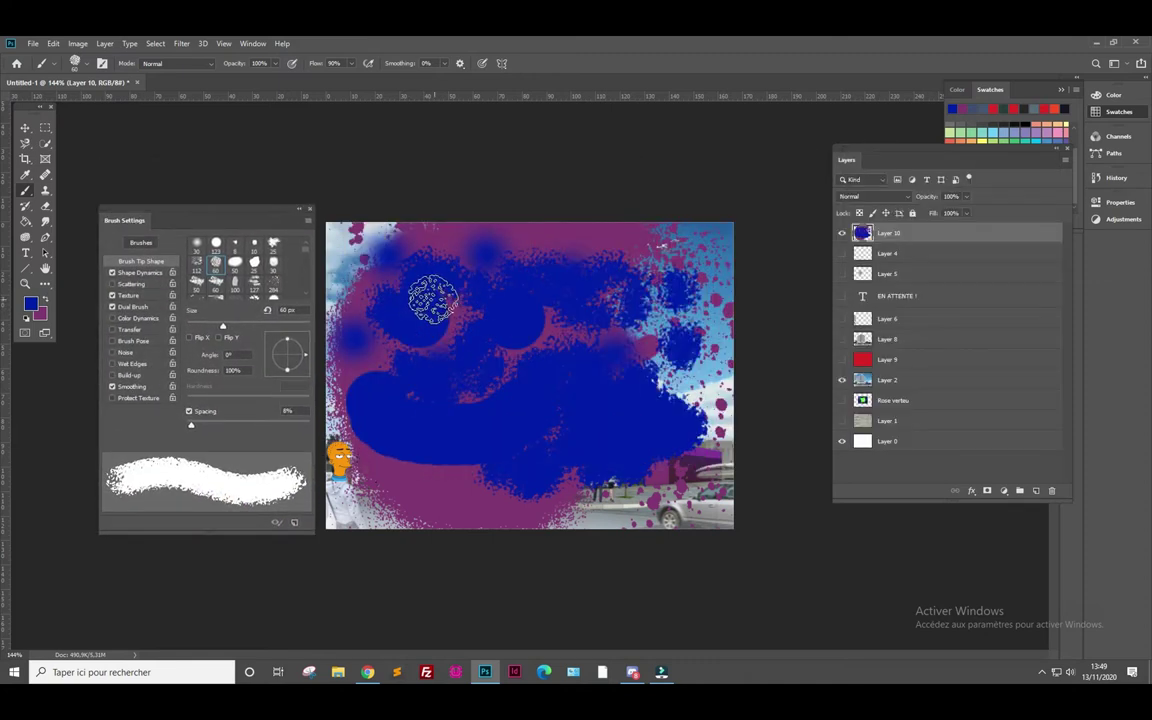
drag(223, 328, 220, 330)
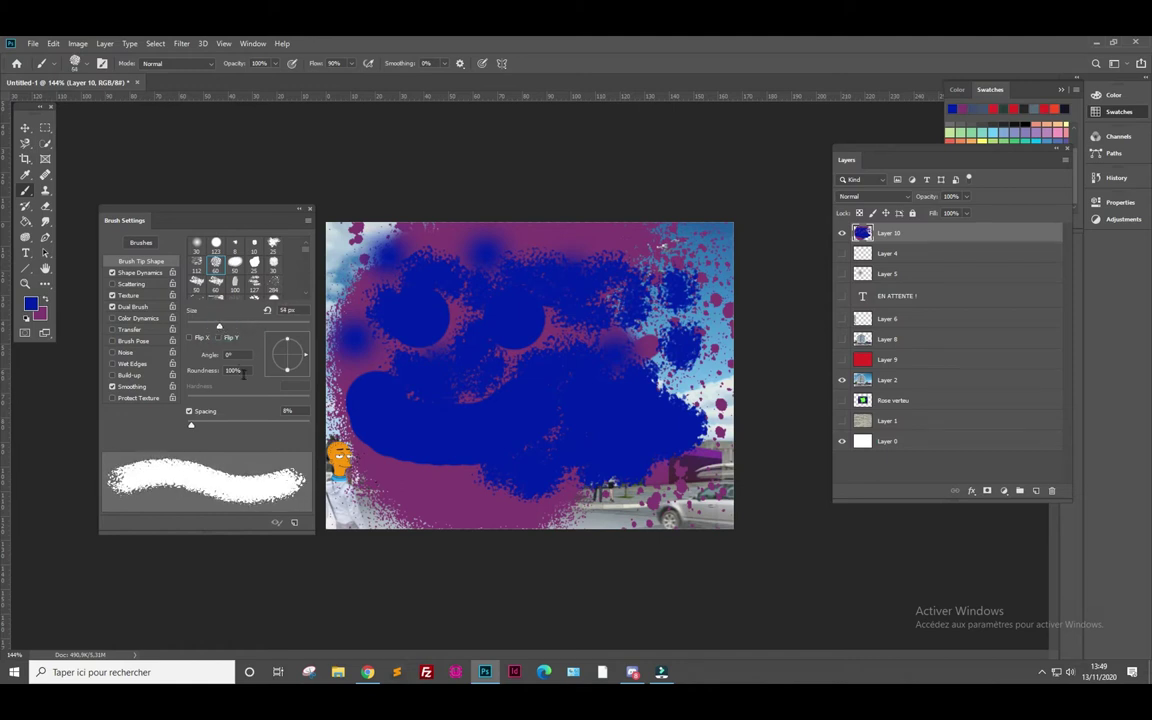
mouse_move(305, 357)
mouse_down()
mouse_move(281, 373)
mouse_move(270, 351)
mouse_move(305, 358)
mouse_up()
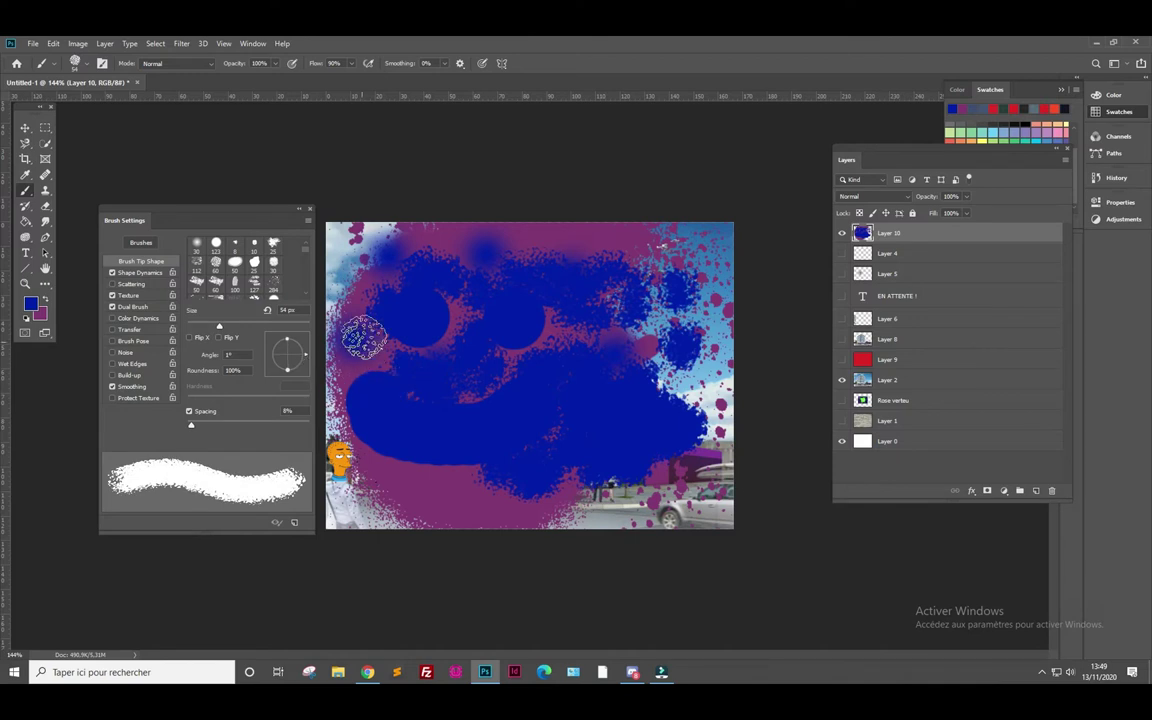
- In Shape Dynamics, set Minimum Diameter 60%, Angle Jitter 78%, Roundness Jitter 28%, Minimum Roundness 41%
click(138, 272)
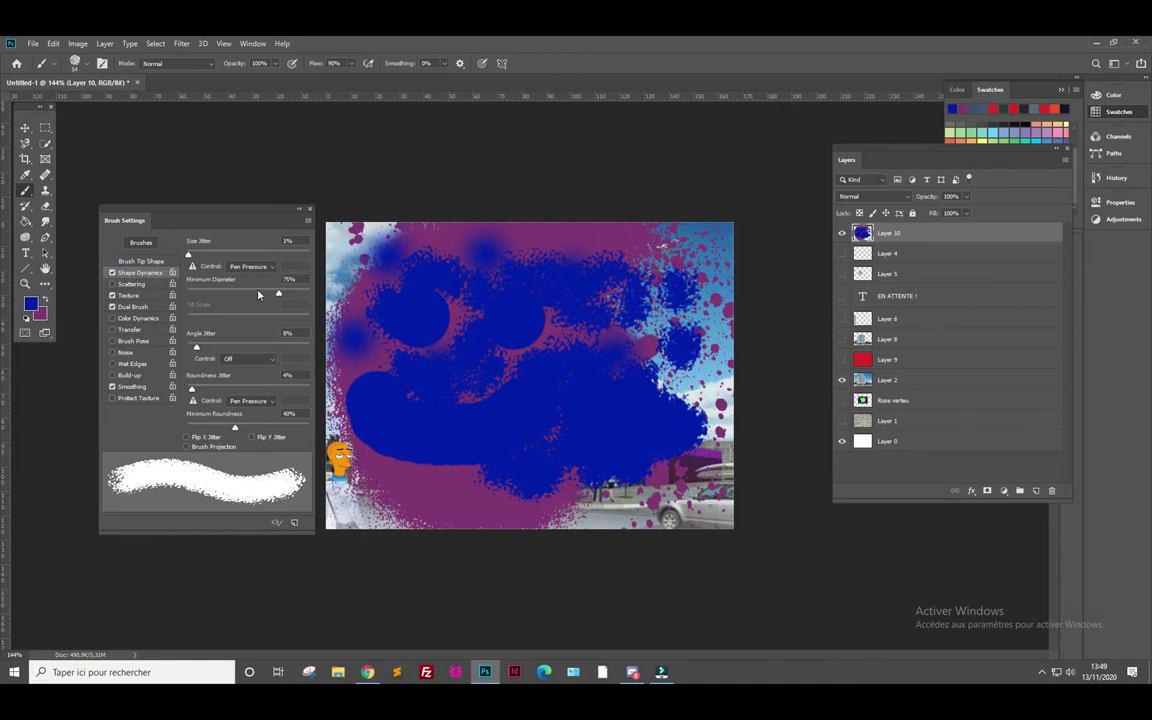
mouse_move(278, 293)
mouse_down()
mouse_move(221, 295)
mouse_move(273, 298)
mouse_move(264, 300)
mouse_up()
drag(197, 347, 283, 350)
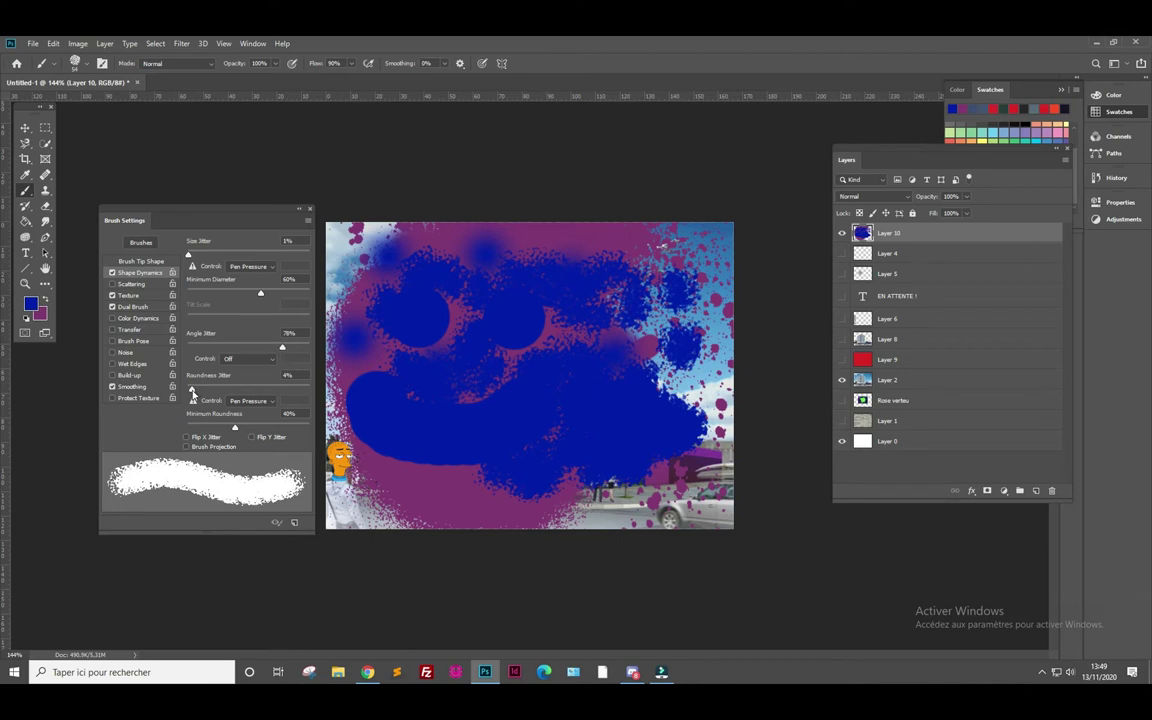
drag(191, 389, 222, 389)
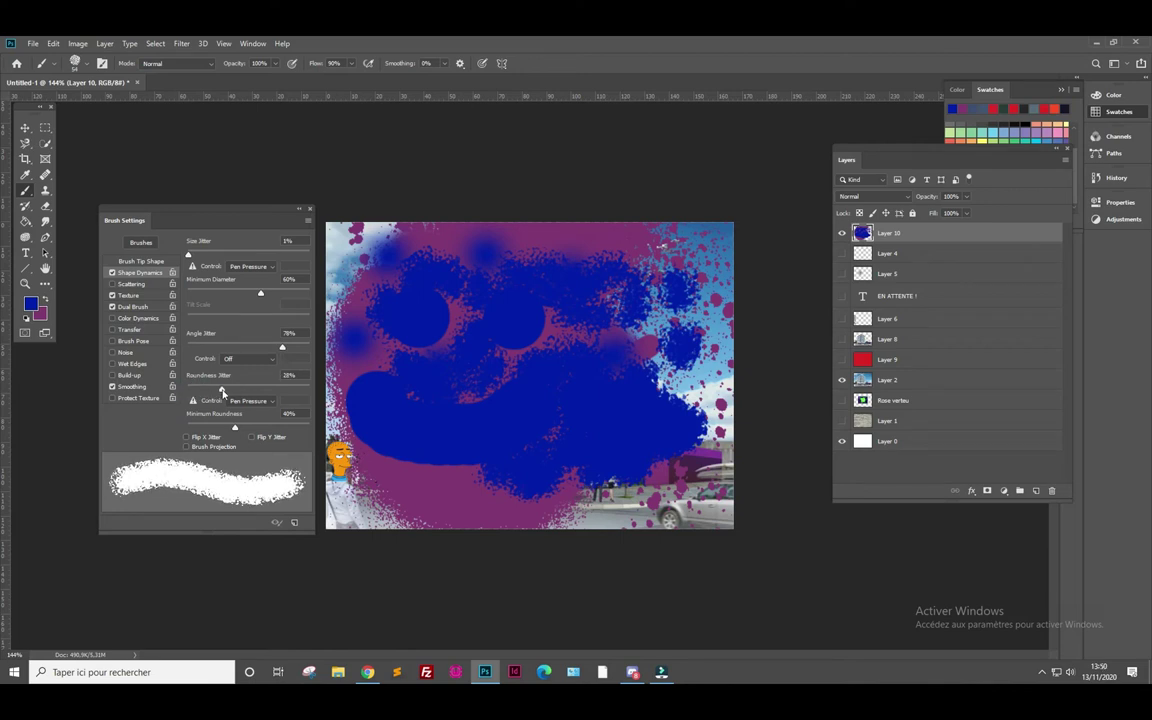
click(236, 429)
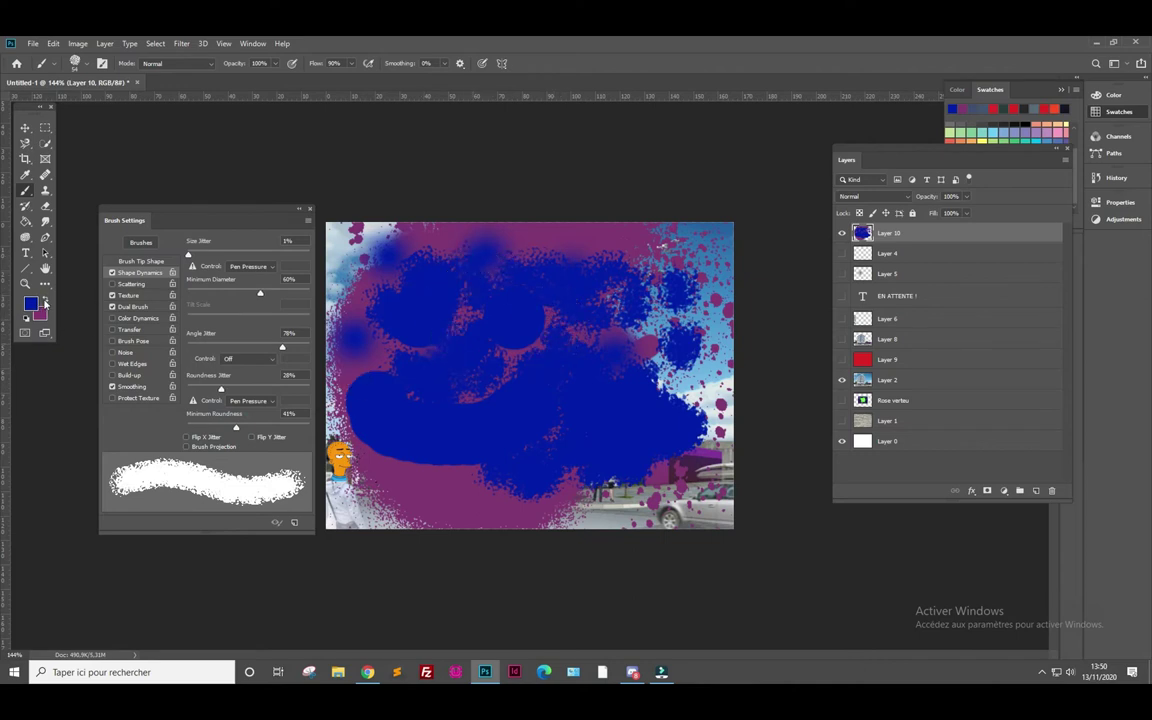
- Paint PANTONE Green C strokes and a loop over the blue area, then hide Layer 10
click(33, 304)
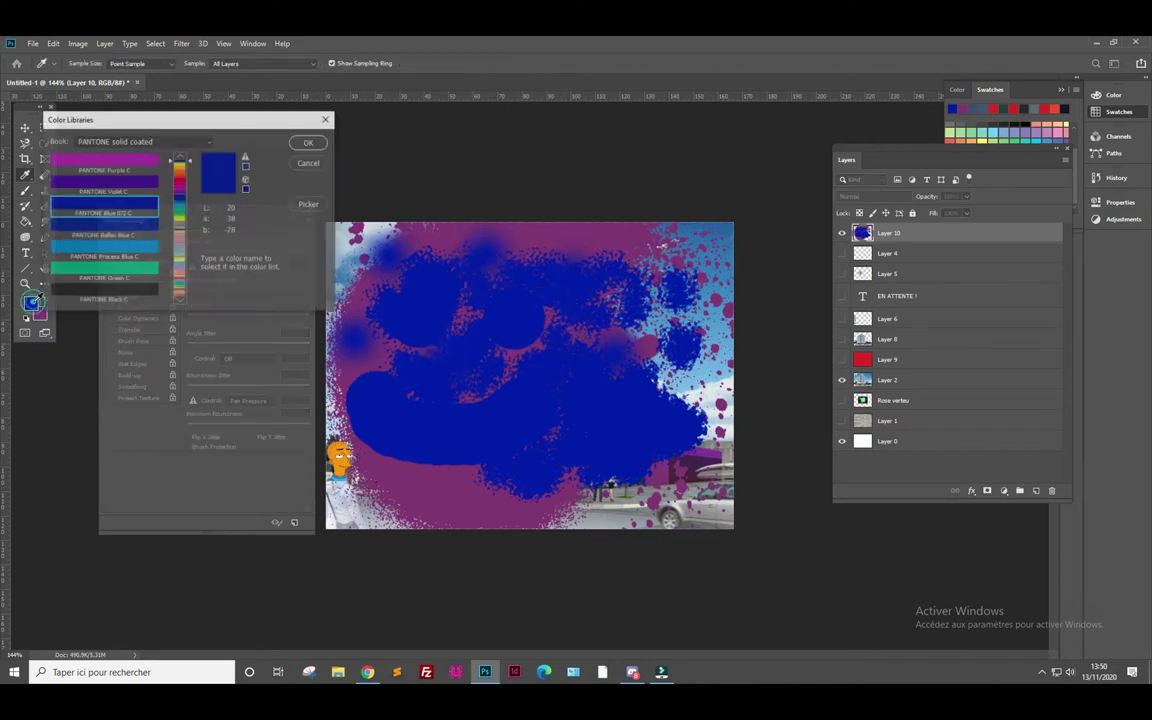
click(110, 268)
click(309, 142)
mouse_move(573, 365)
mouse_down()
mouse_move(506, 334)
mouse_move(483, 386)
mouse_move(450, 321)
mouse_move(497, 320)
mouse_move(465, 309)
mouse_move(417, 333)
mouse_up()
mouse_move(410, 397)
mouse_down()
mouse_move(410, 355)
mouse_move(571, 424)
mouse_move(570, 412)
mouse_up()
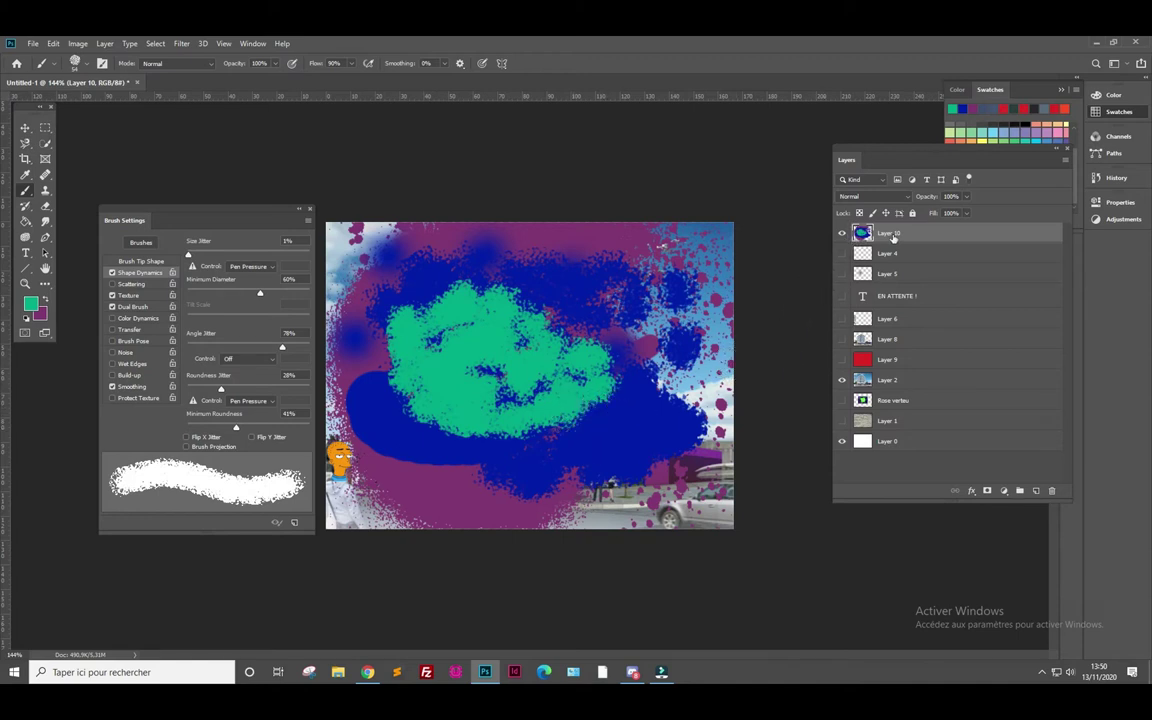
click(842, 233)
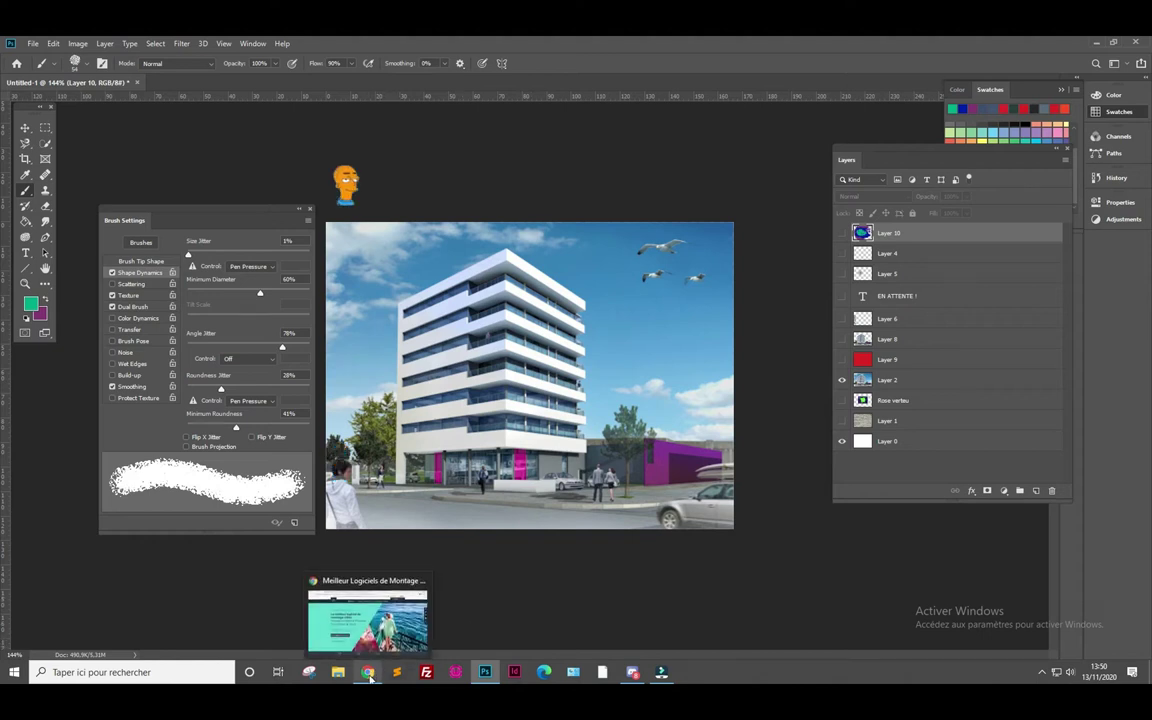
- Run a Google search for 'nuage' in a new Chrome tab
click(370, 676)
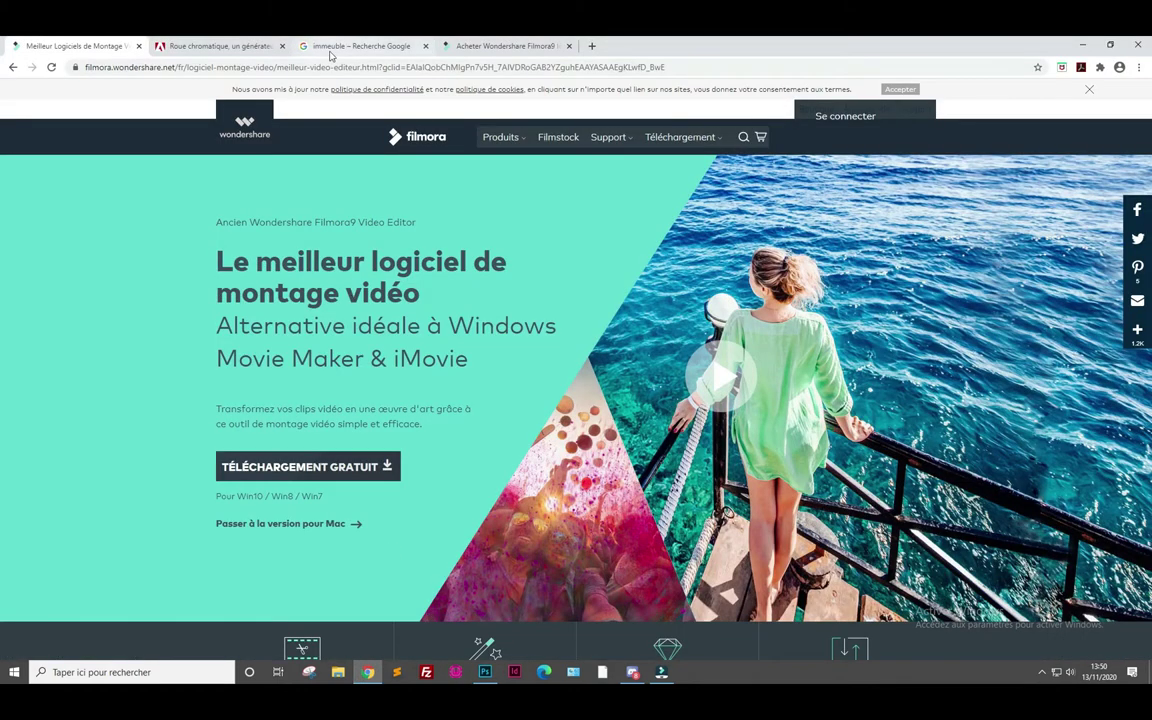
click(592, 45)
click(587, 286)
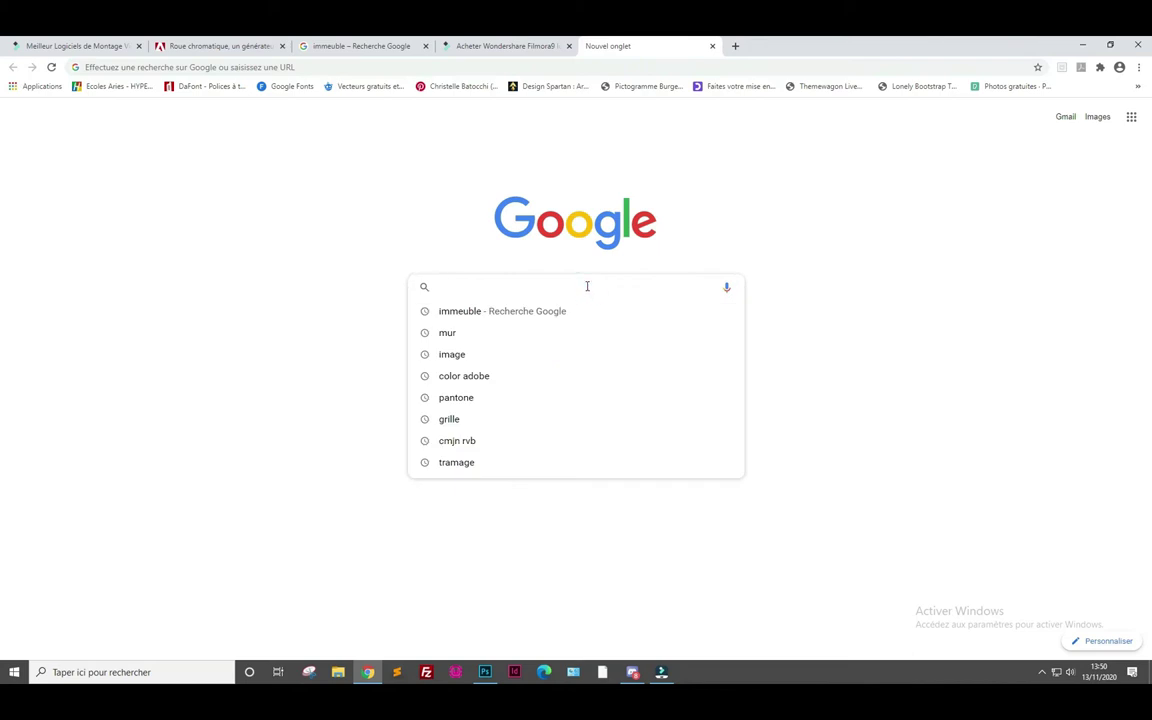
text(nuage)
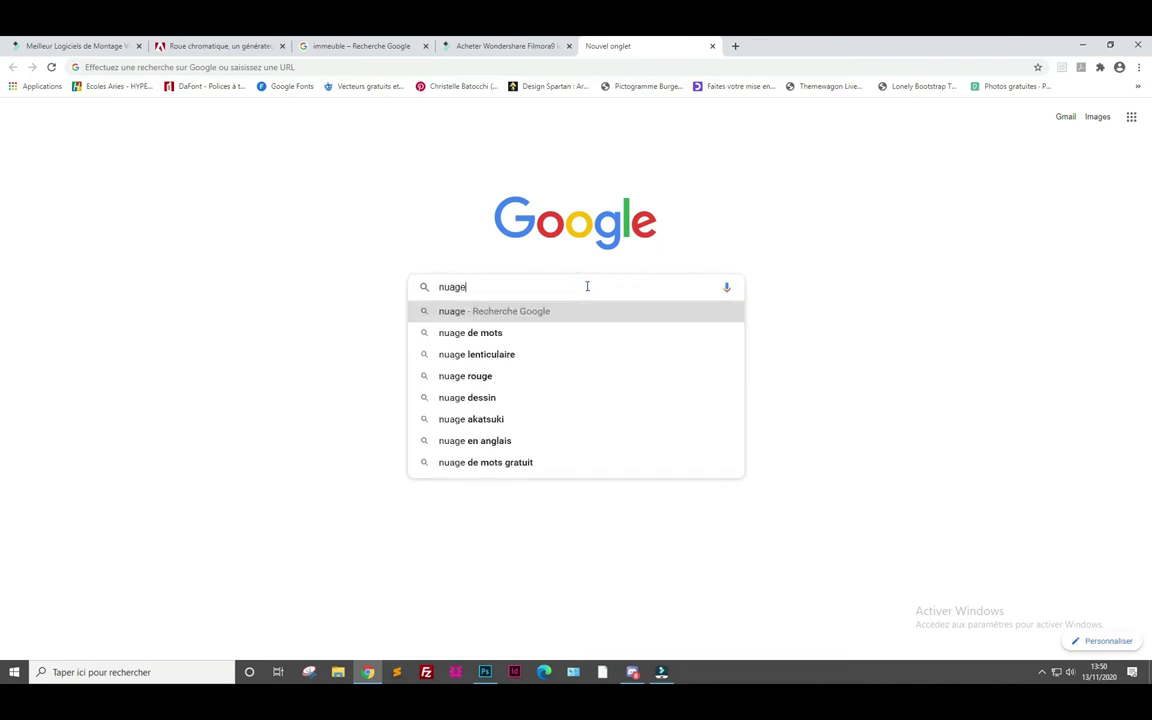
key(Return)
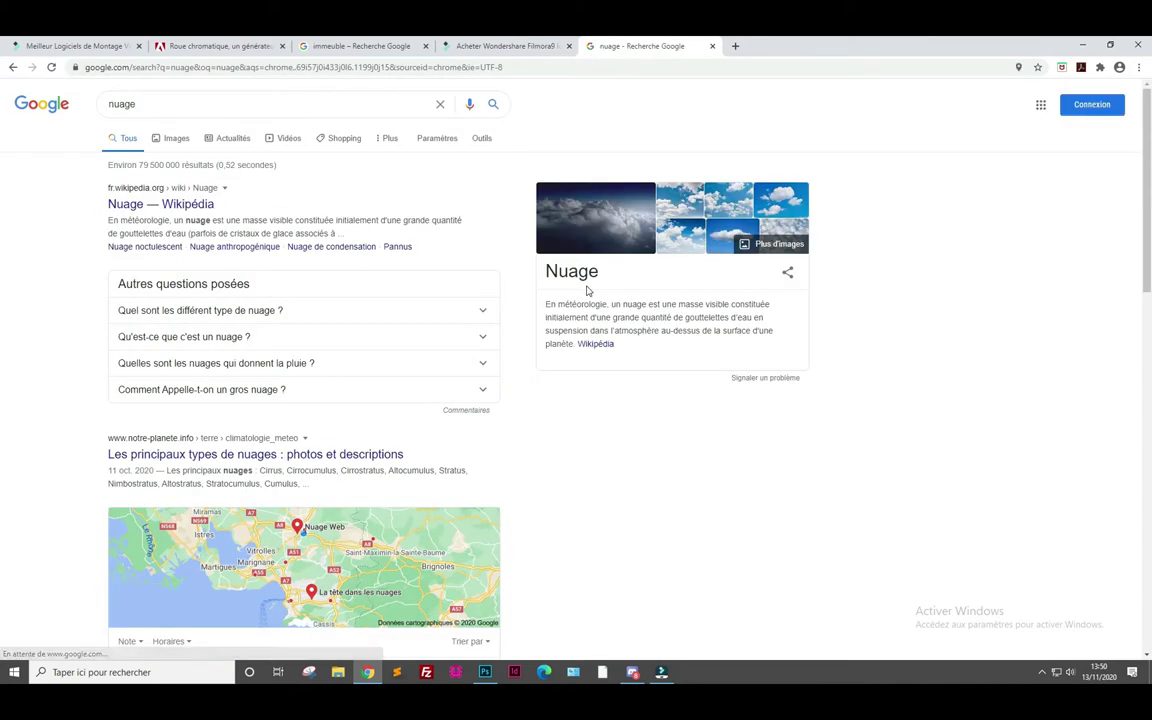
- Open a cloud picture from the Images results, copy it with Copier l'image, and return to Photoshop
click(170, 138)
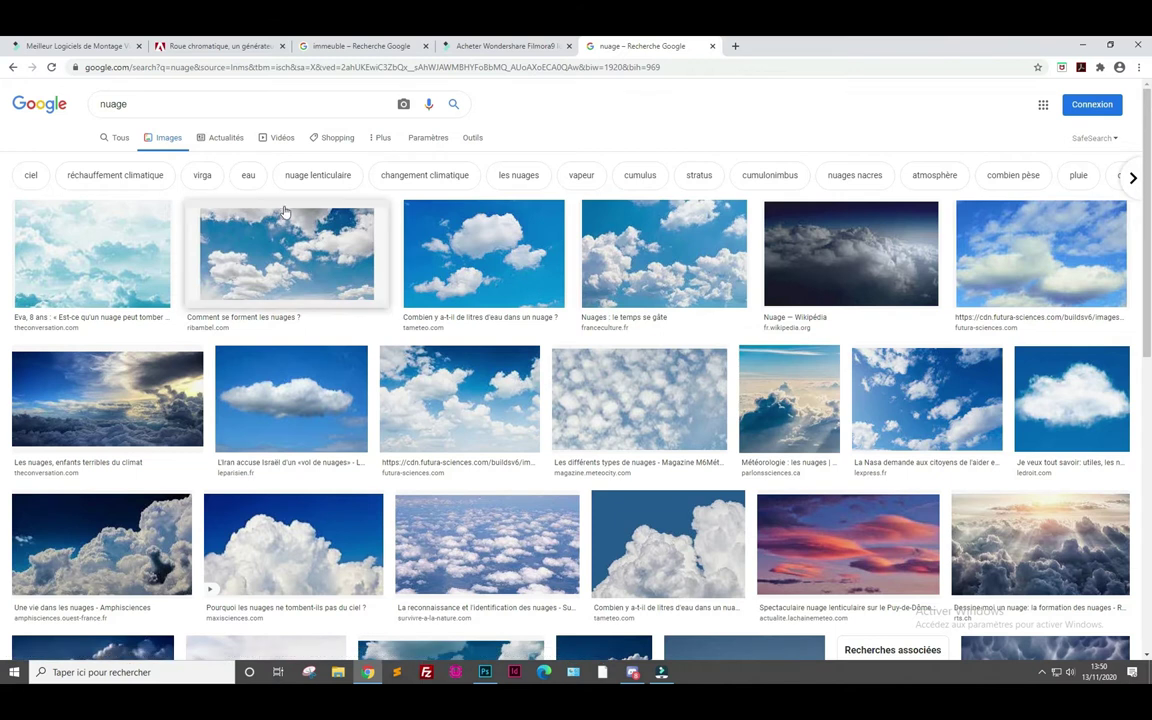
scroll(456, 275, down, 1)
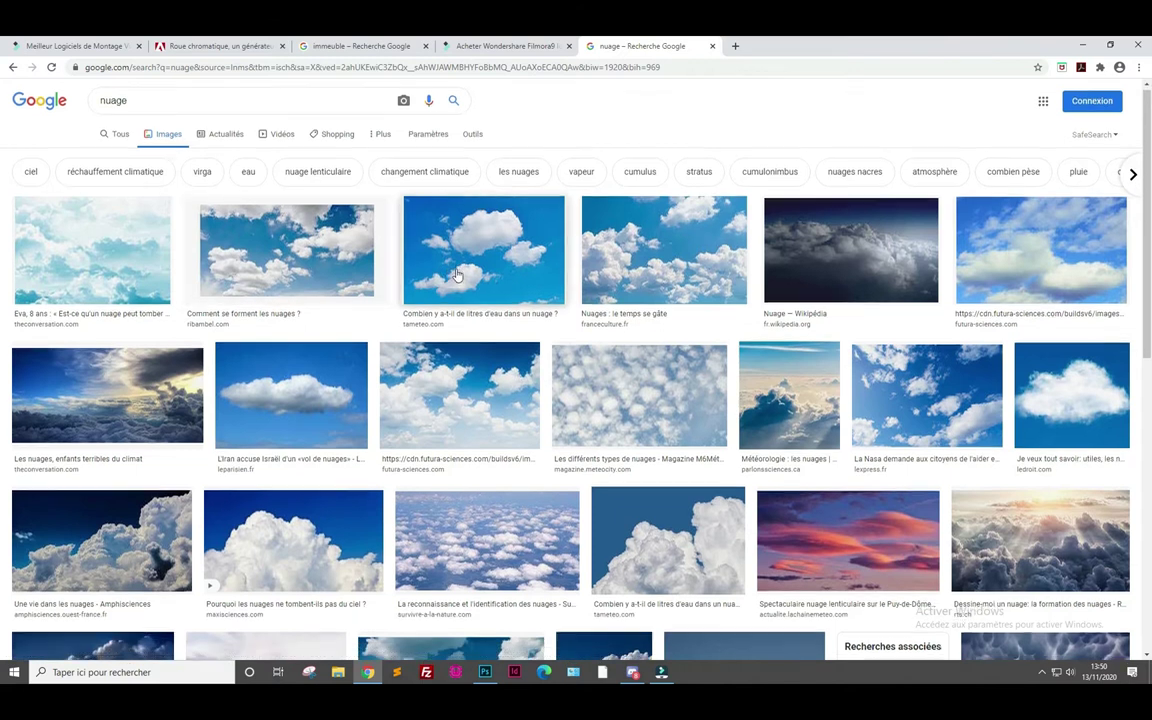
scroll(456, 275, down, 2)
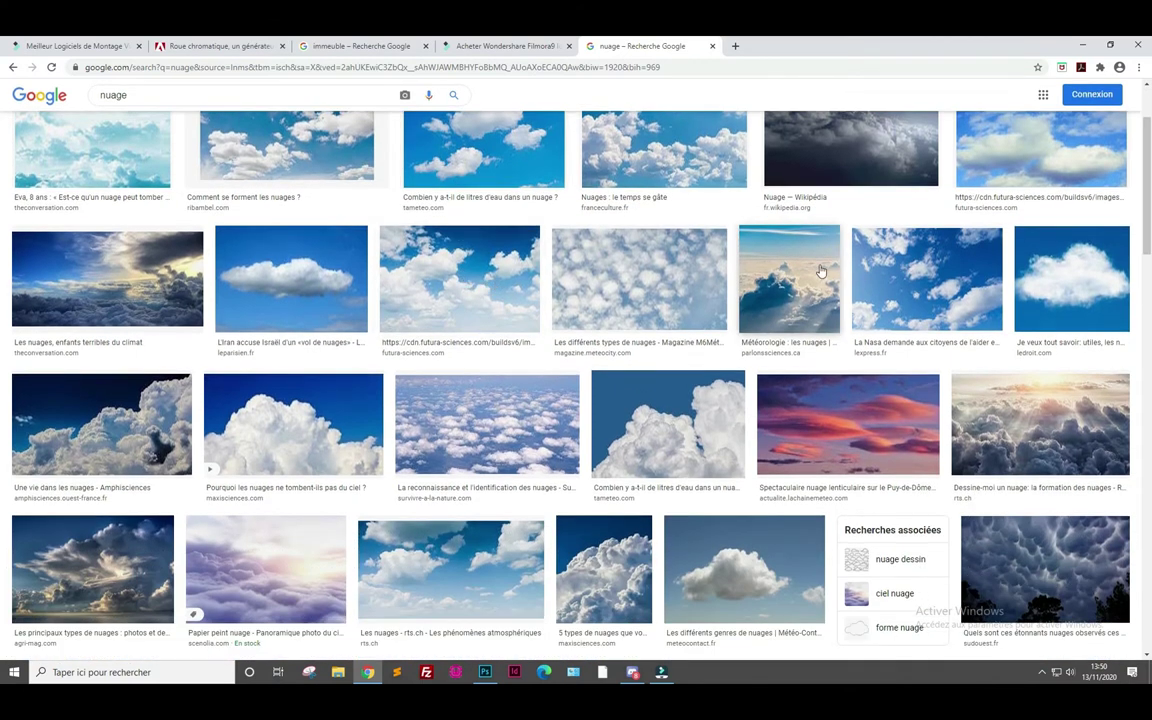
click(1073, 305)
right_click(877, 402)
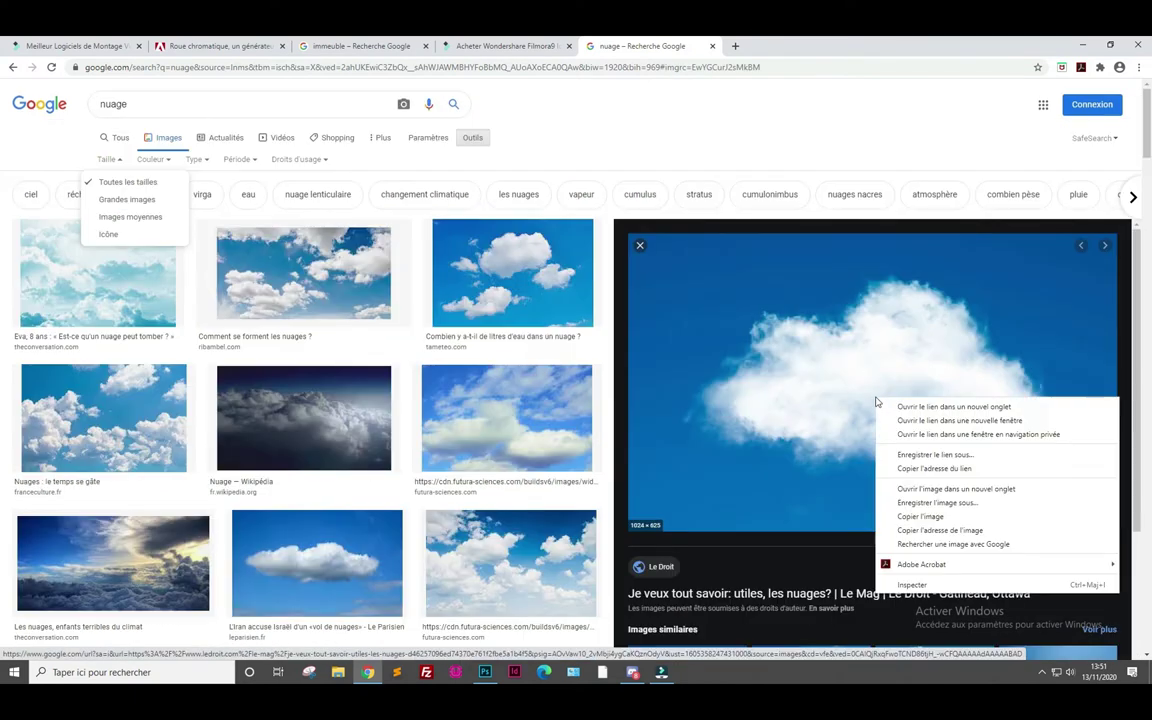
click(935, 515)
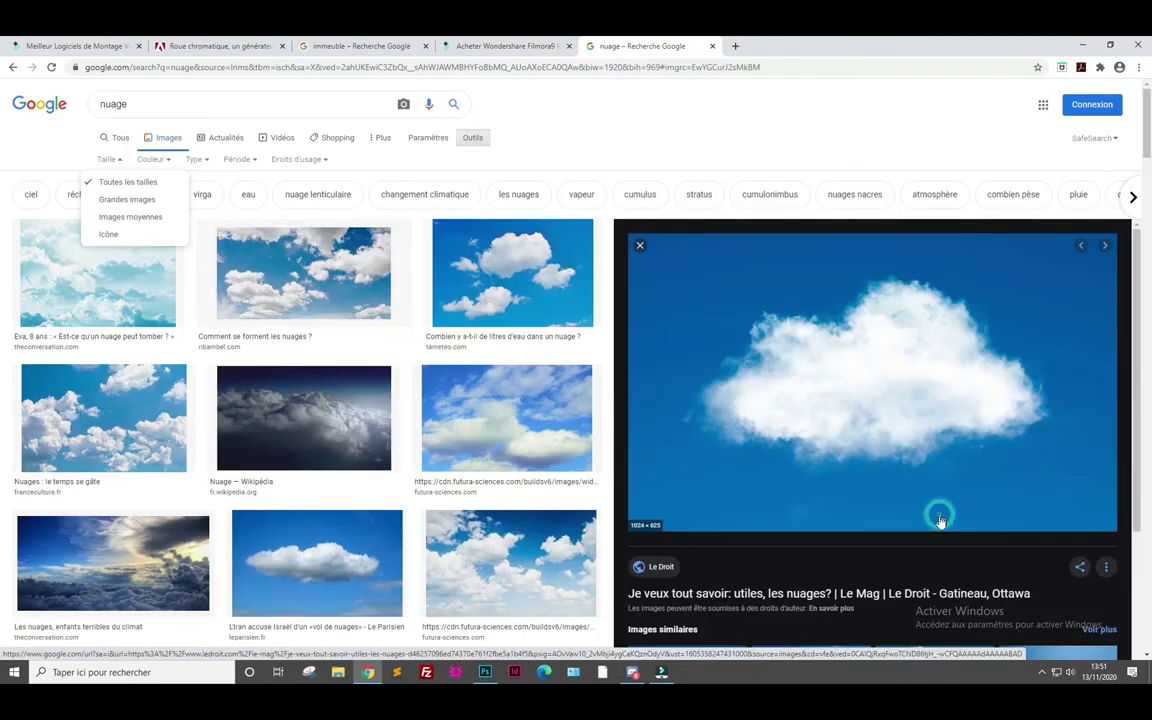
click(484, 672)
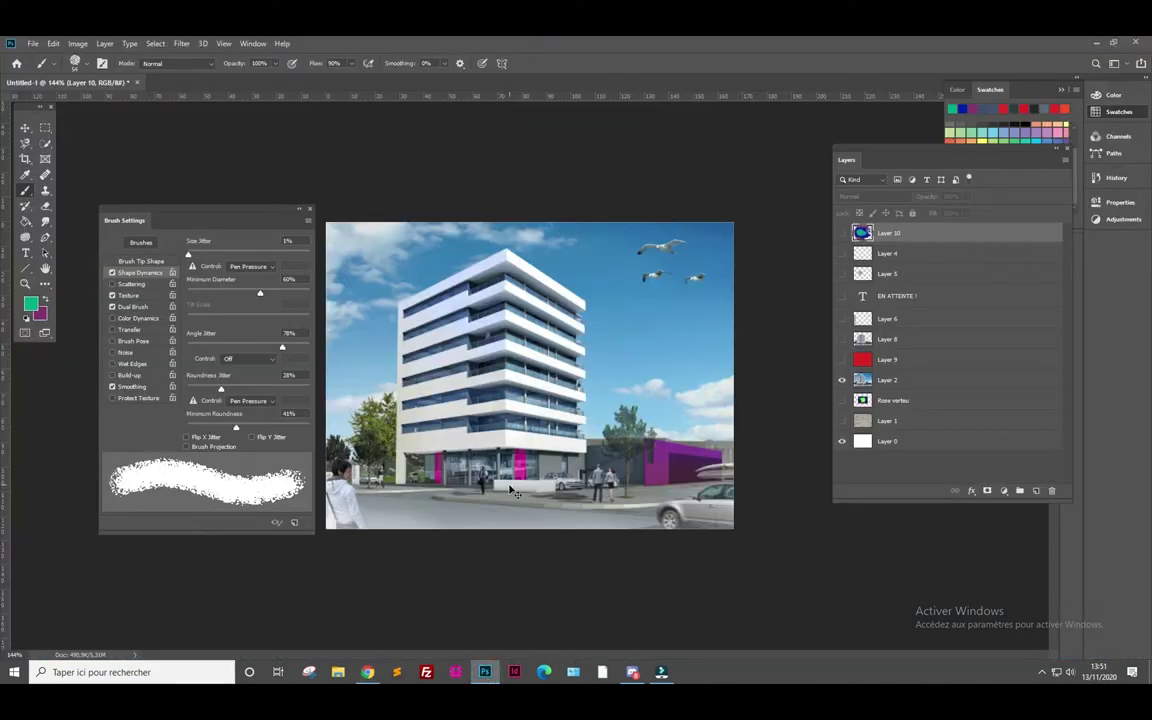
- Paste the cloud as Layer 11, then shrink it and move it up-left over the canvas
key(ctrl+v)
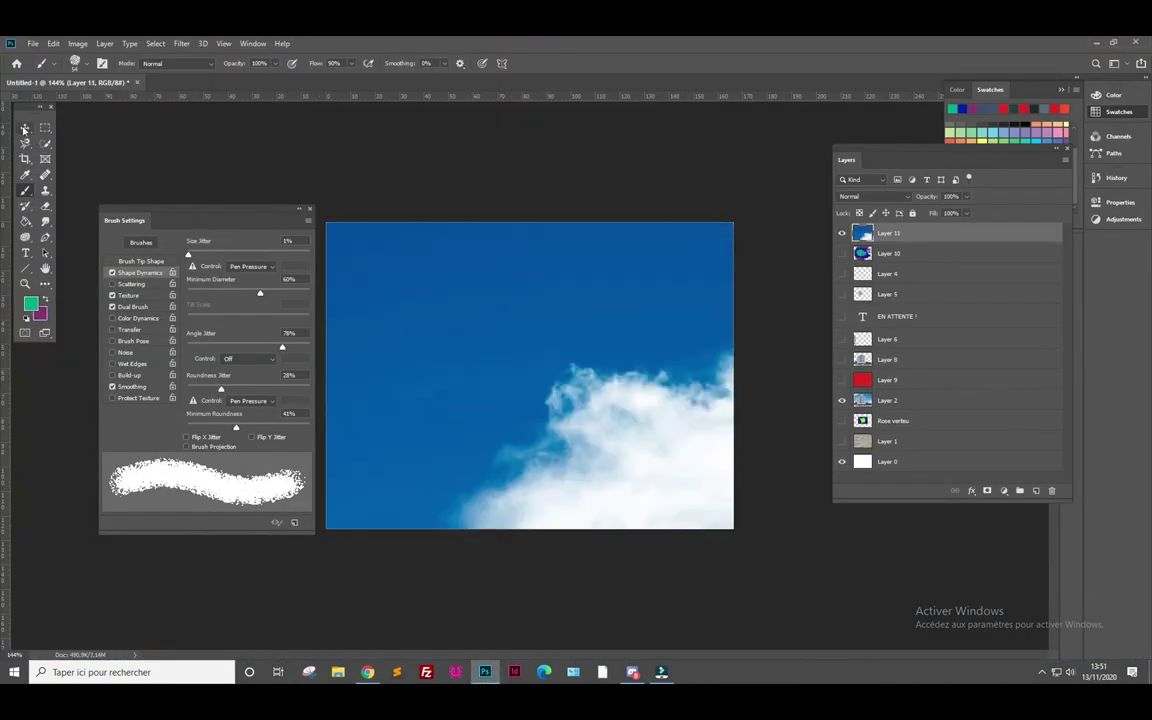
click(25, 128)
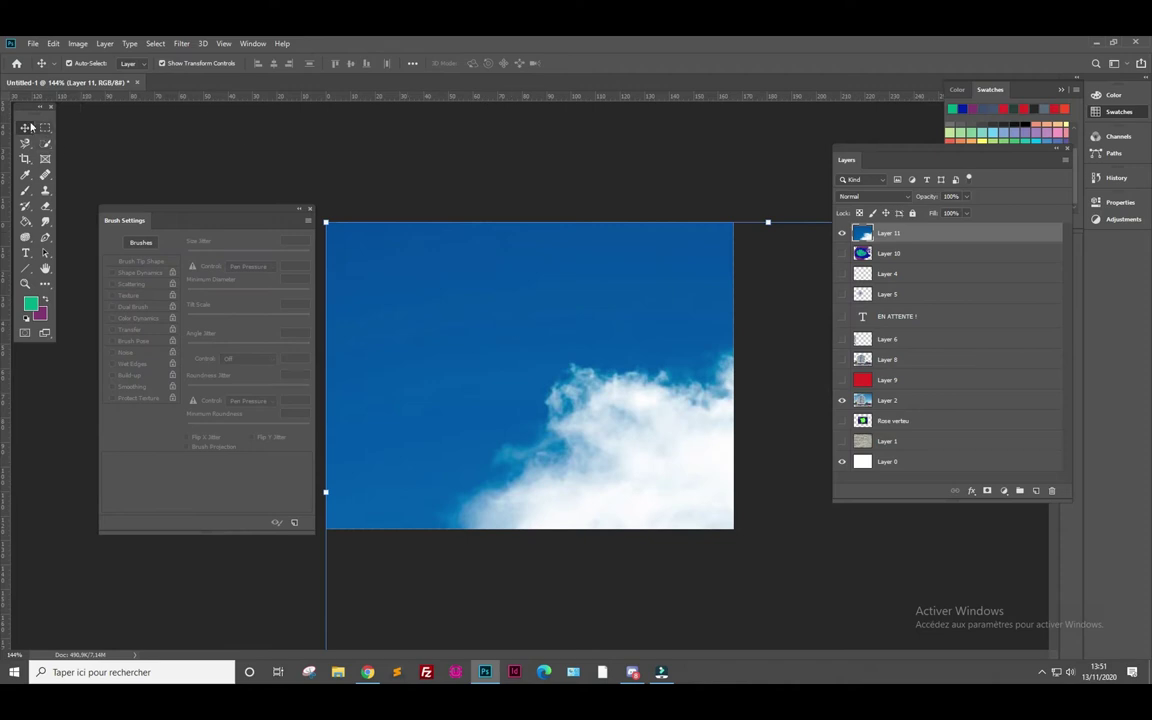
mouse_move(325, 222)
mouse_down()
mouse_move(530, 342)
mouse_move(333, 221)
mouse_move(430, 278)
mouse_up()
drag(609, 360, 500, 323)
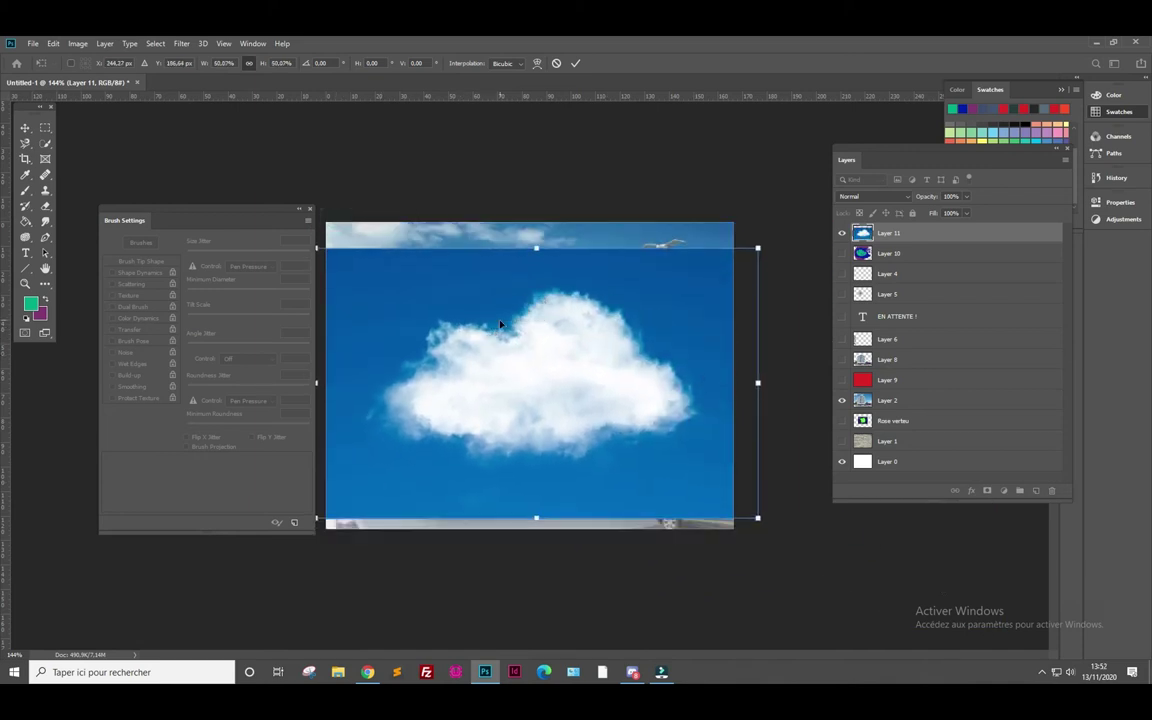
key(Return)
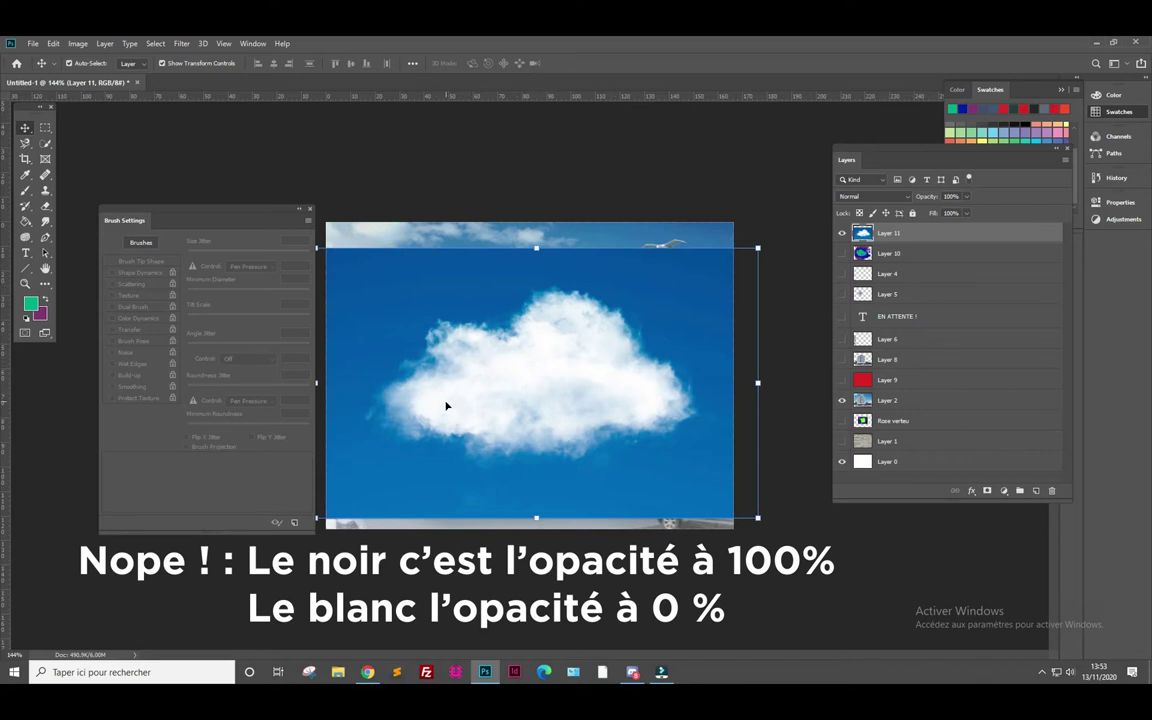
- Apply Black & White to Layer 11 with Reds 55, Cyans -200 and Blues -200
click(79, 44)
mouse_move(97, 75)
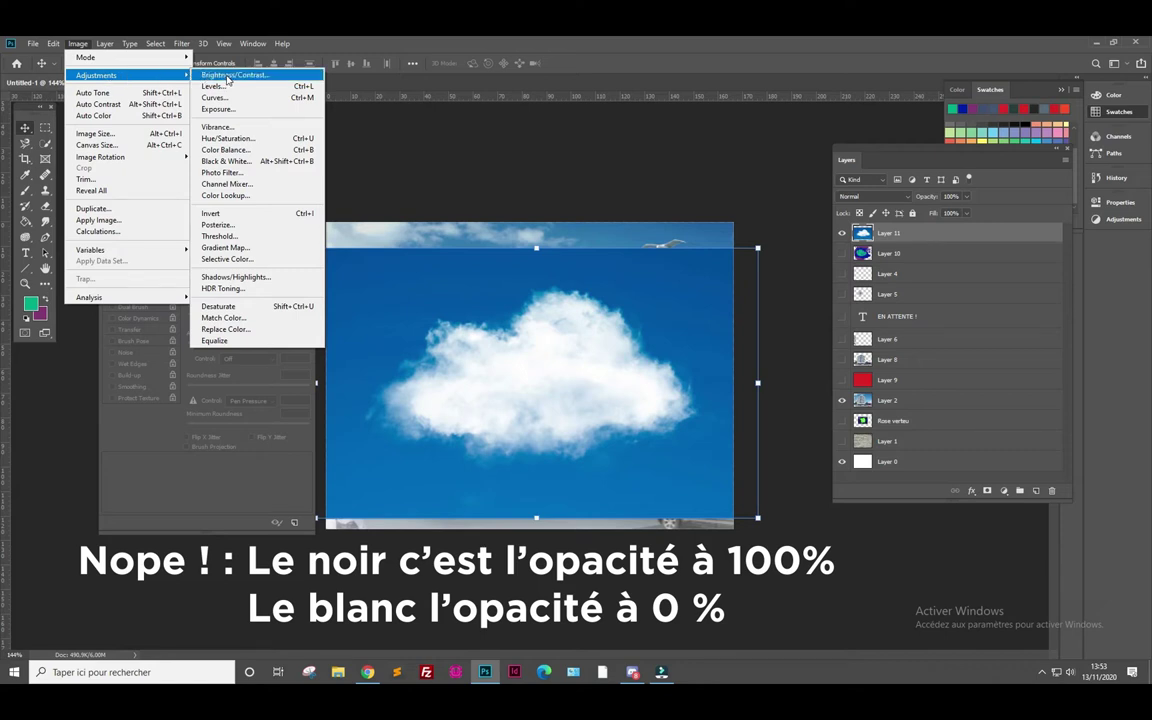
click(239, 162)
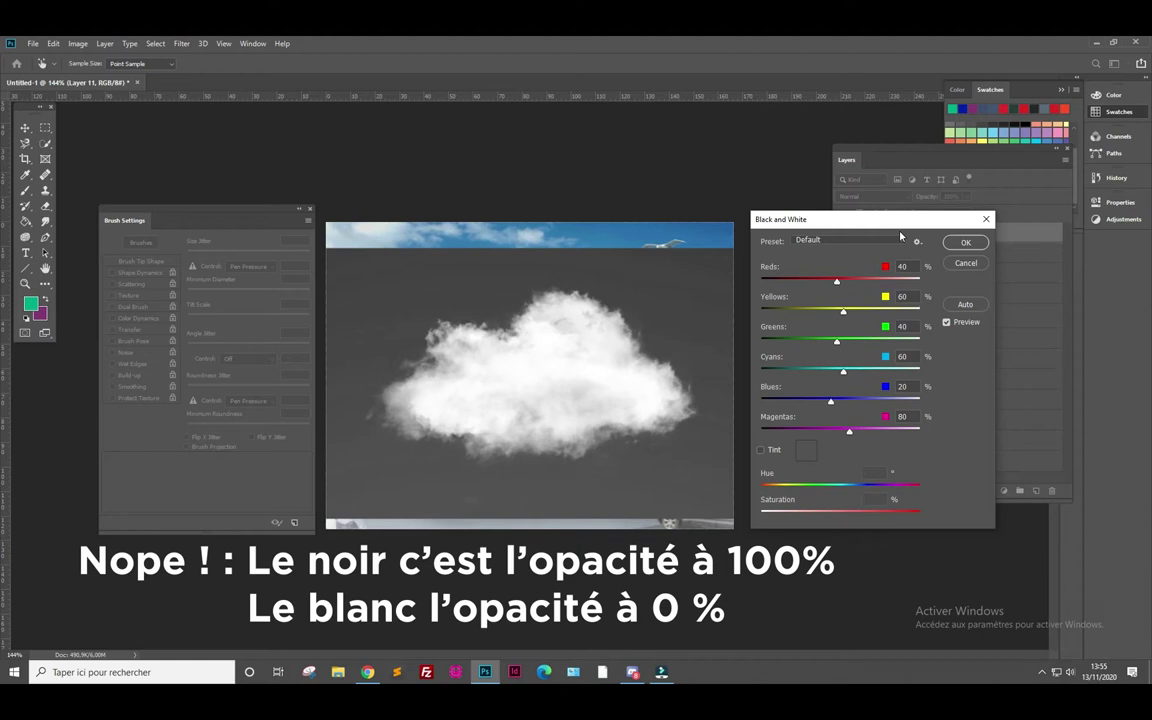
drag(883, 223, 878, 210)
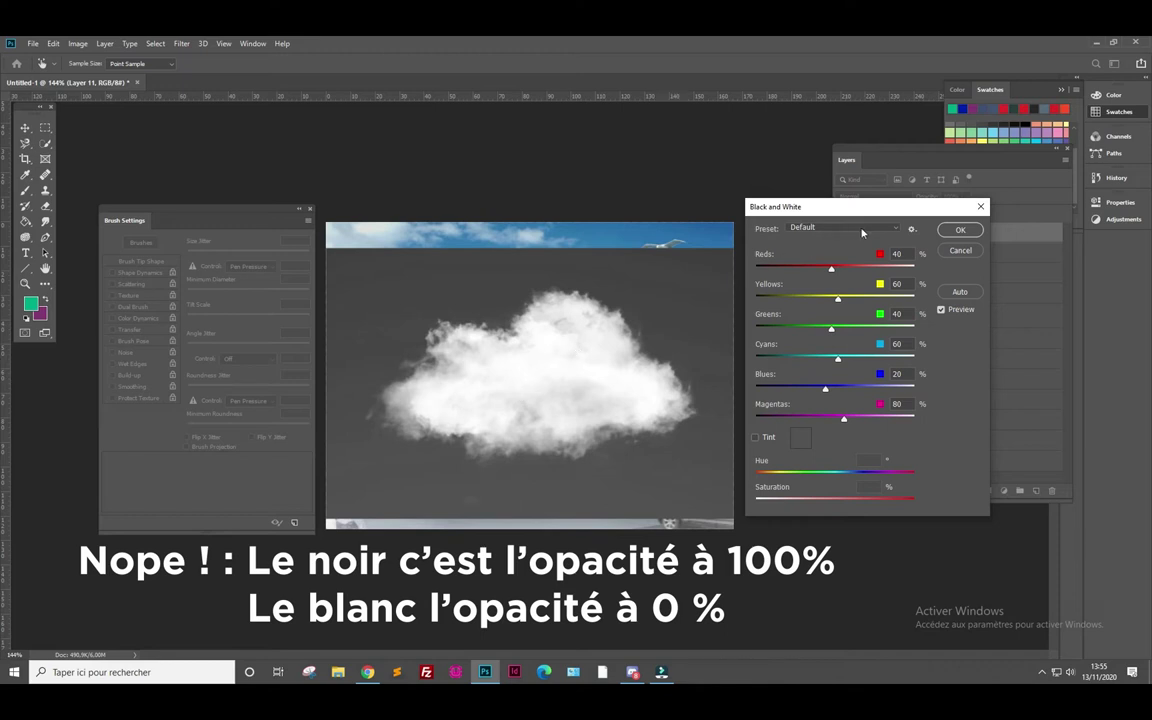
mouse_move(830, 269)
mouse_down()
mouse_move(799, 270)
mouse_move(860, 274)
mouse_move(836, 270)
mouse_up()
drag(845, 363, 753, 372)
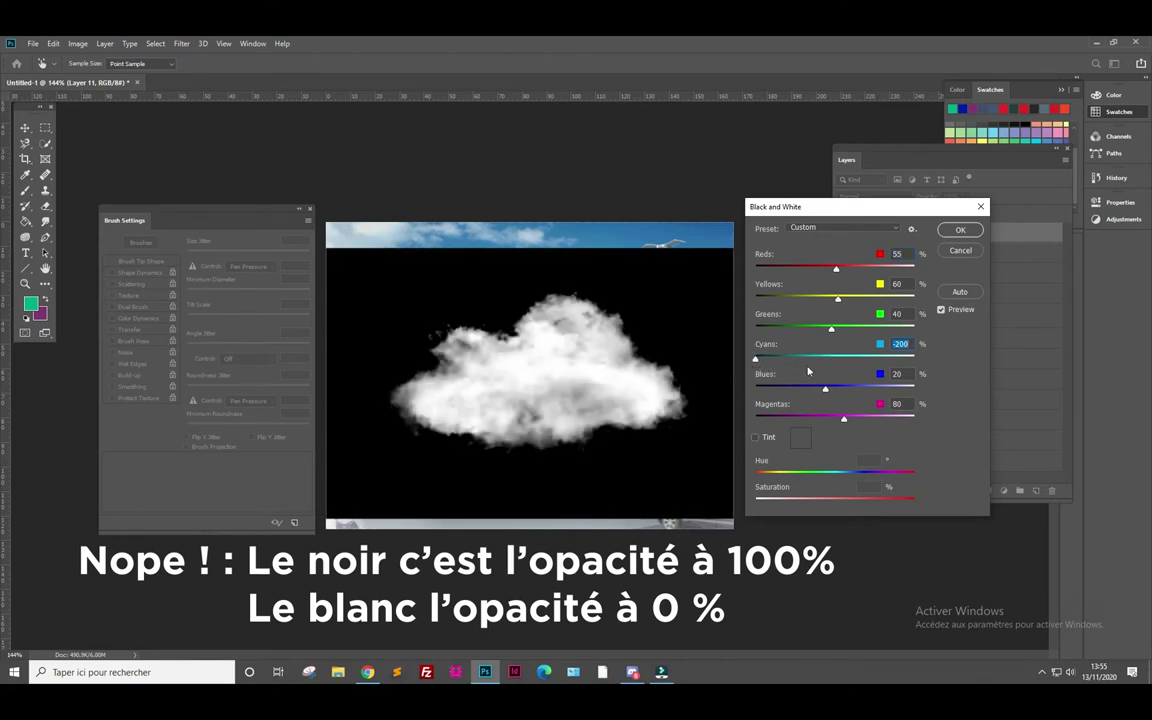
drag(798, 393, 762, 396)
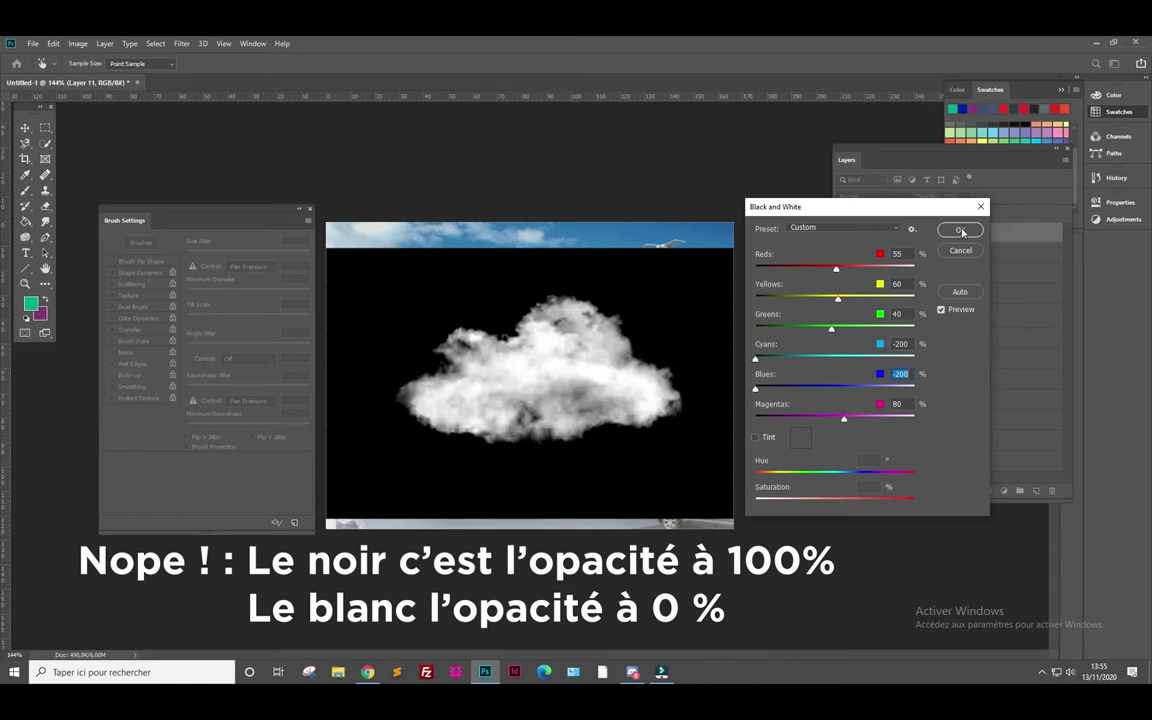
click(961, 231)
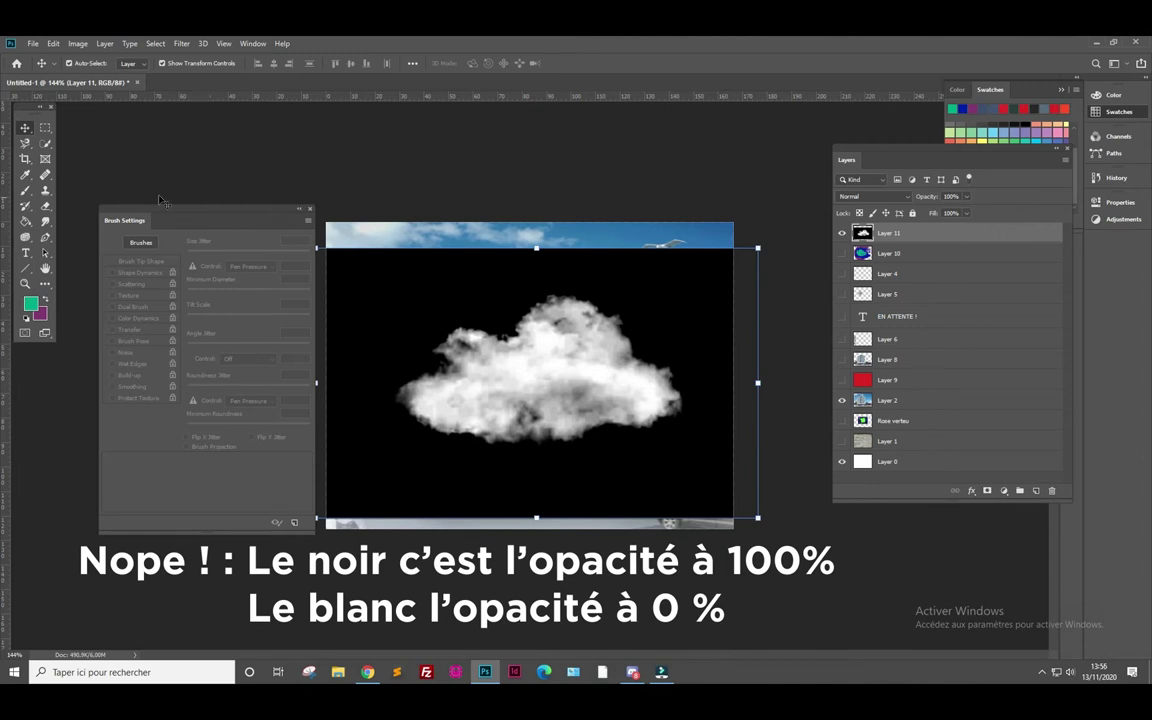
- Draw a rectangular marquee enclosing the white cloud
click(45, 127)
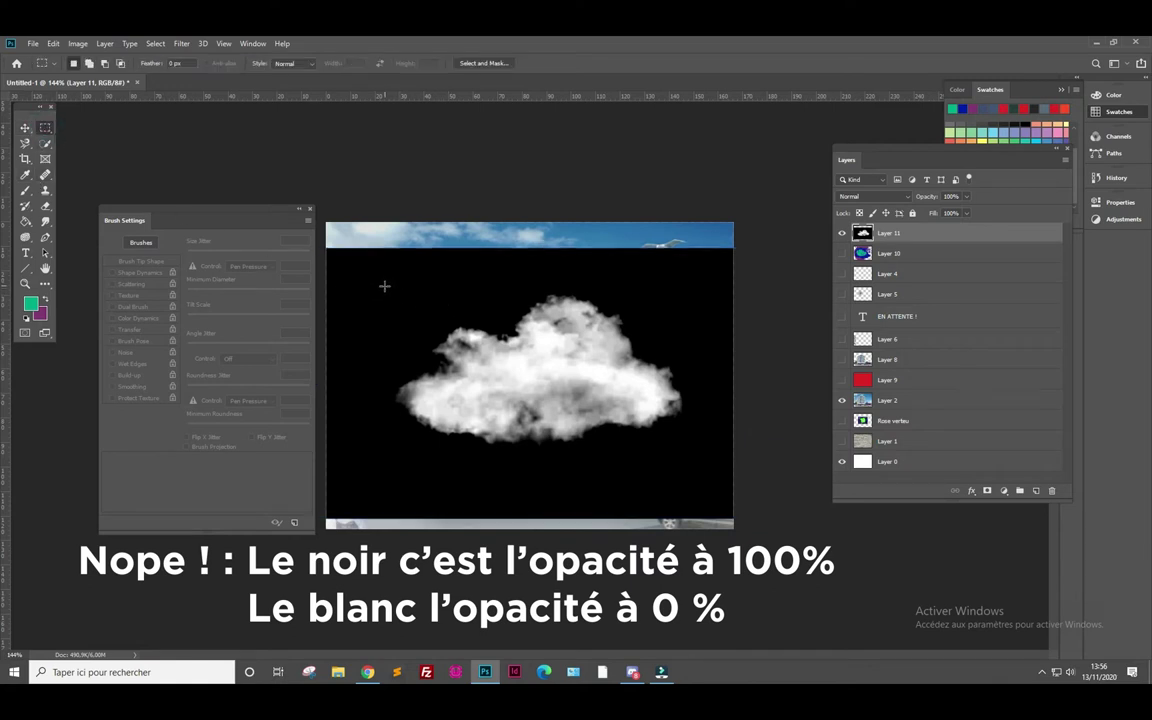
drag(379, 281, 704, 466)
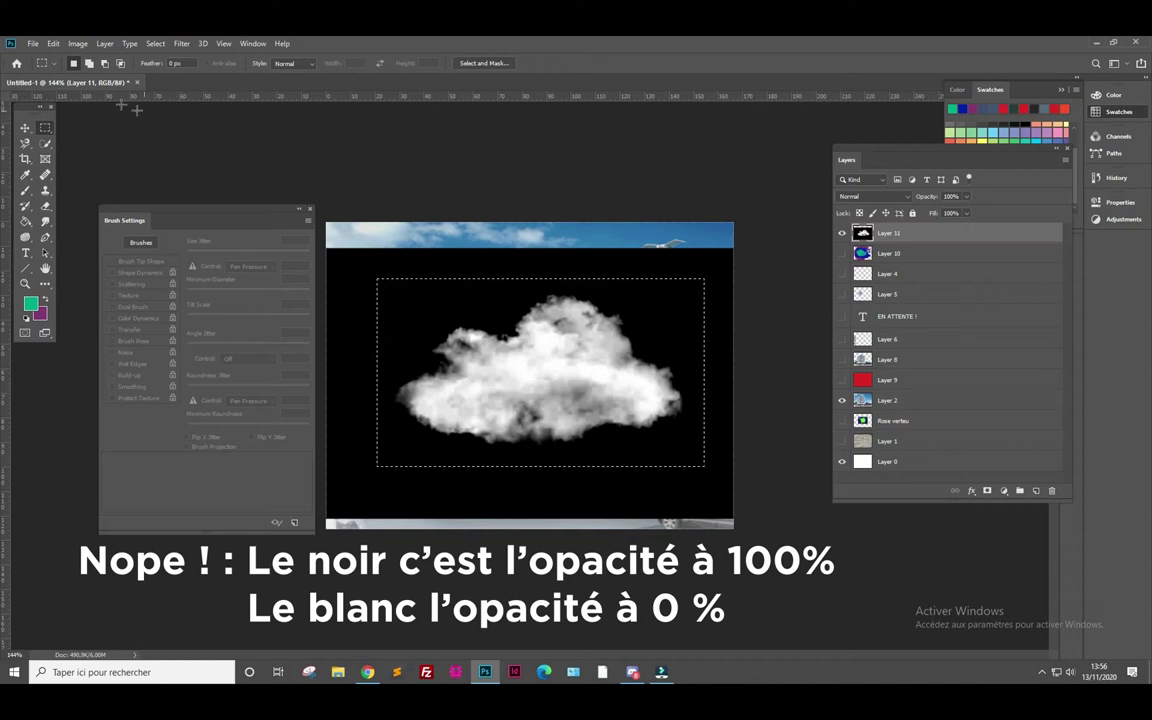
click(33, 44)
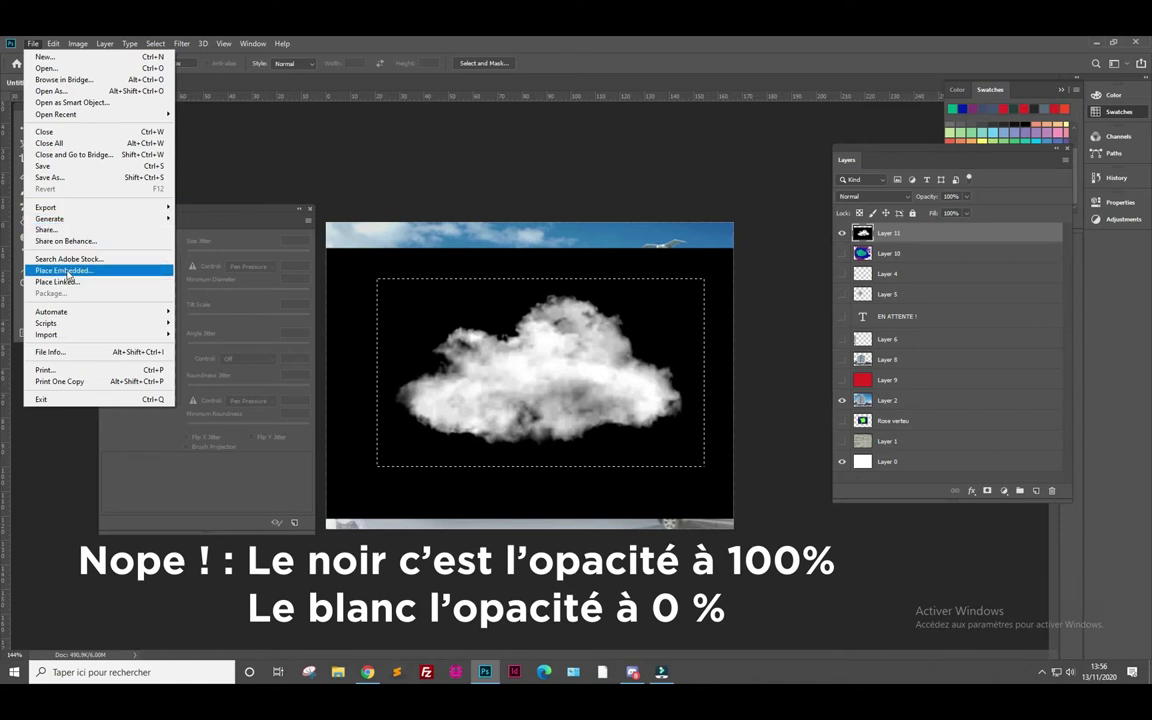
click(67, 38)
click(55, 43)
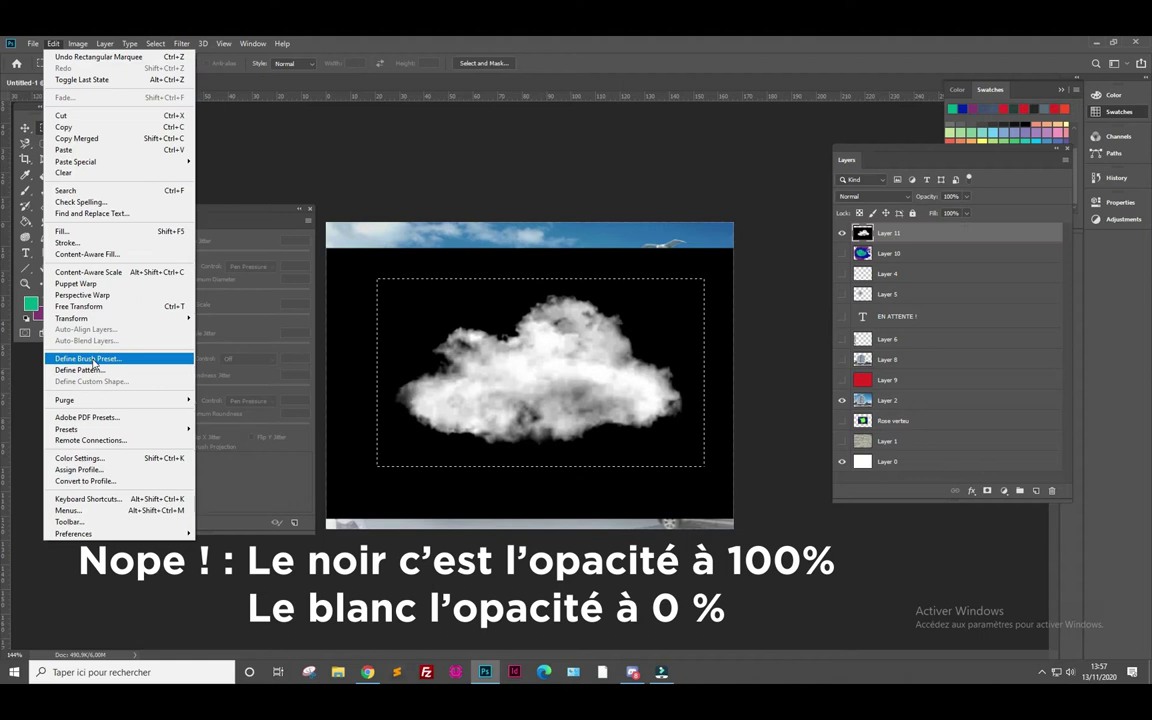
- Define the selected cloud as a brush preset named 'Nuage'
click(88, 358)
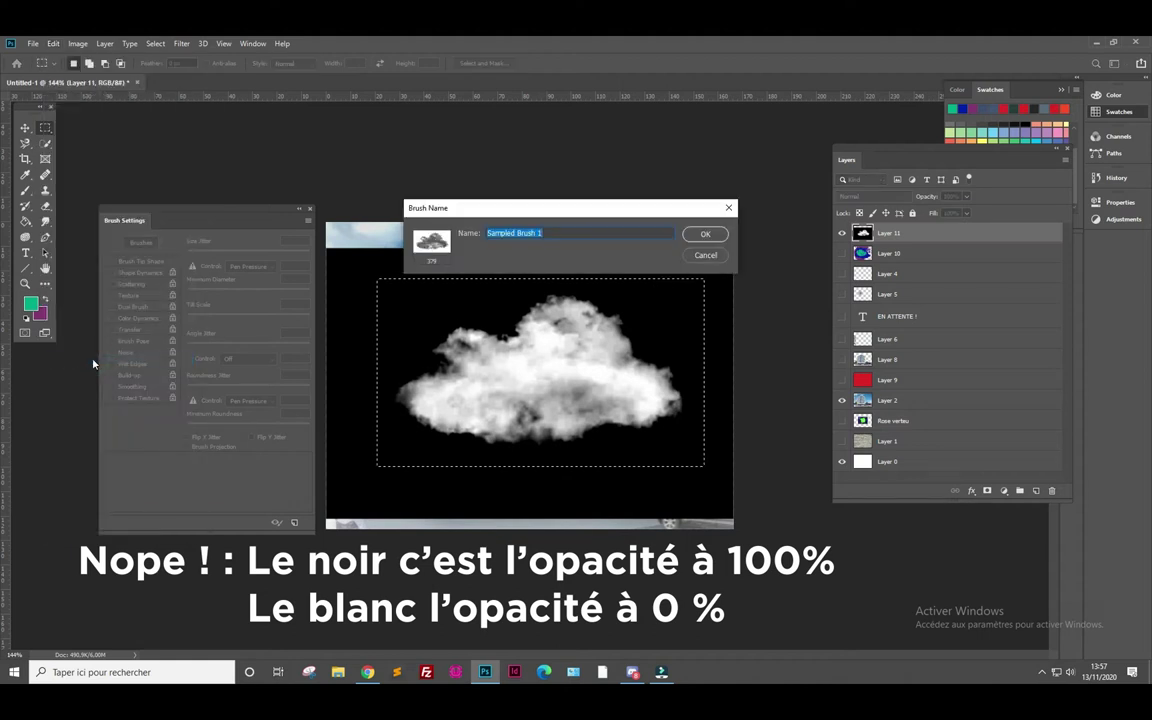
text(Nuage)
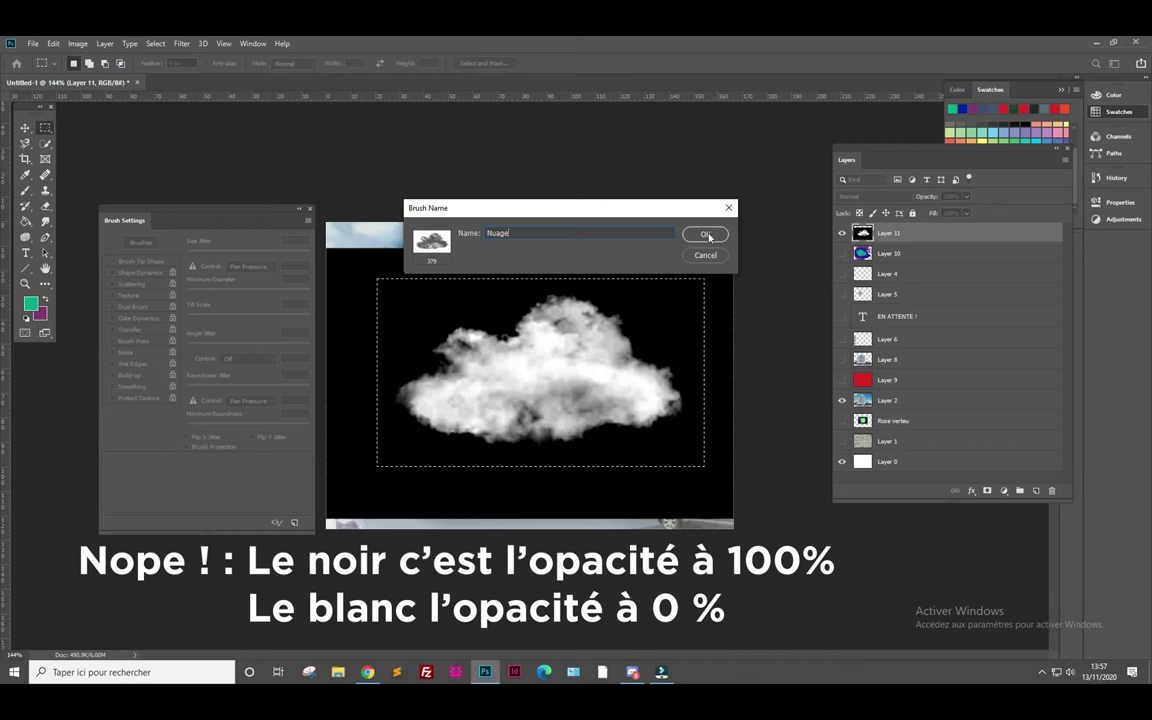
click(707, 256)
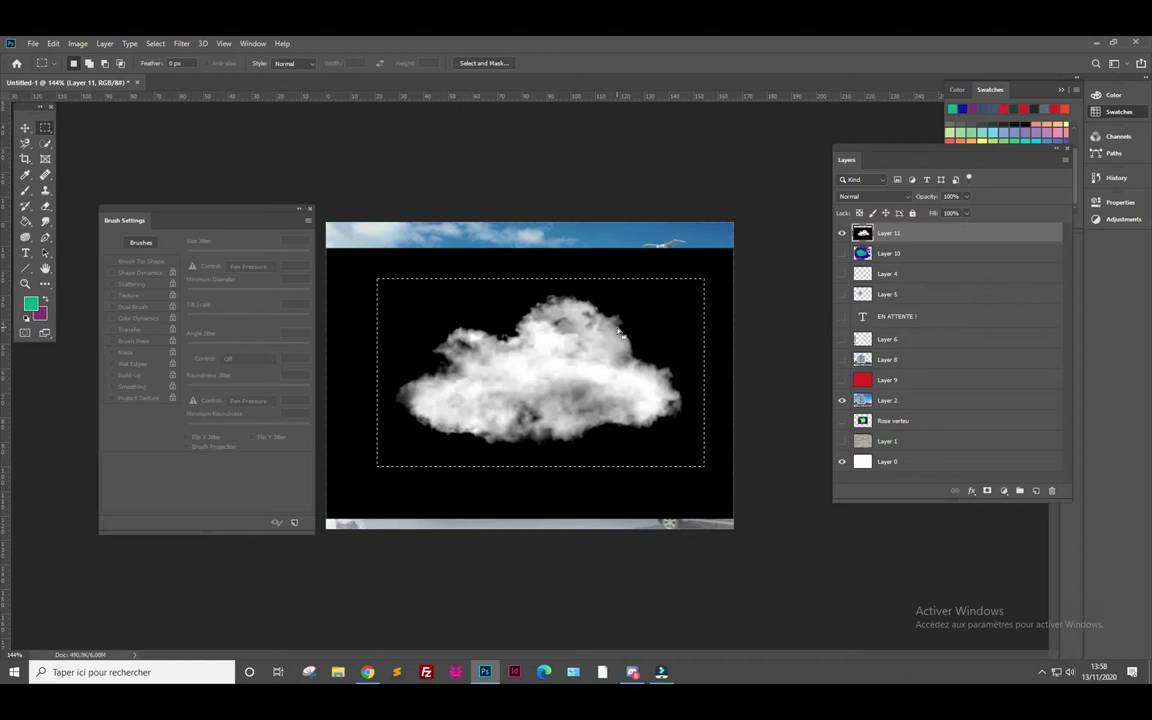
- Invert the selection's colours to get a dark cloud on a white rectangle
click(78, 44)
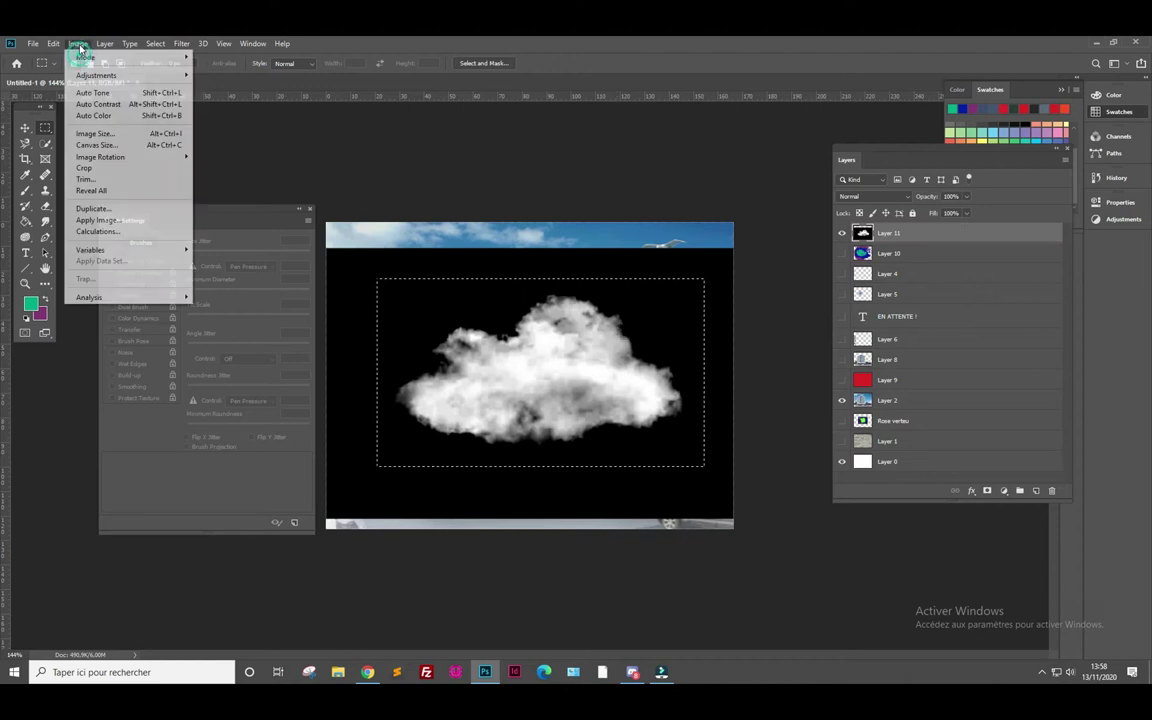
mouse_move(96, 75)
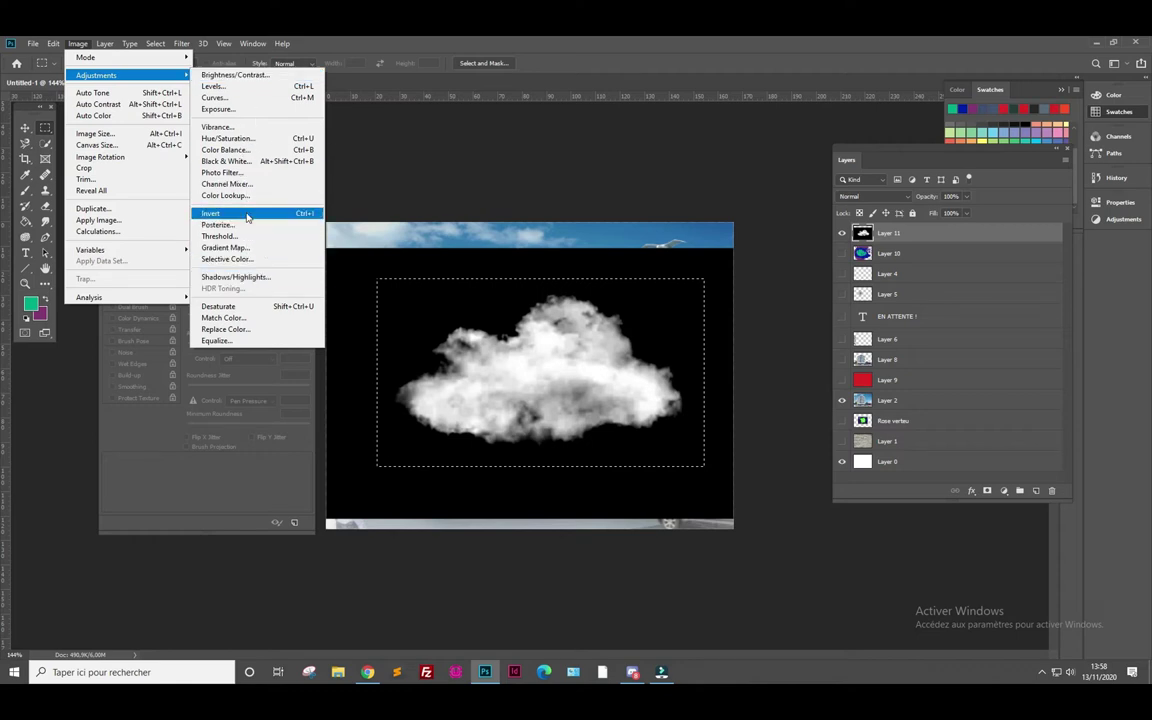
click(247, 214)
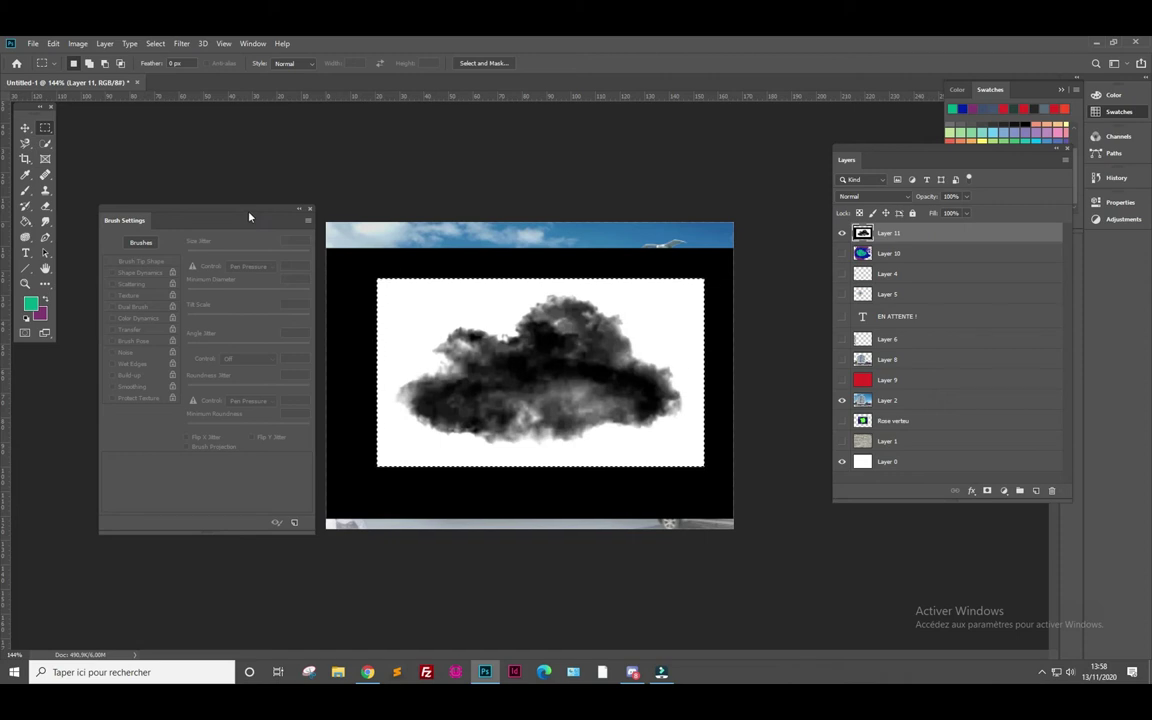
click(54, 45)
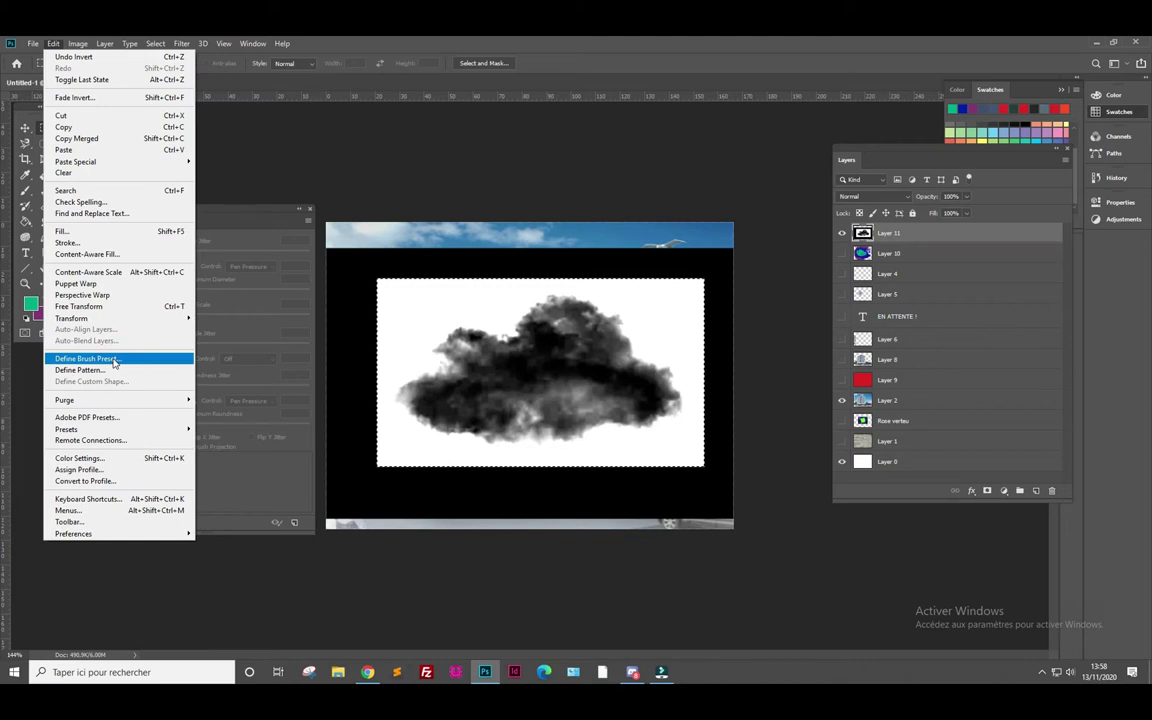
- Define the inverted dark cloud as a brush preset named 'nuage'
click(86, 358)
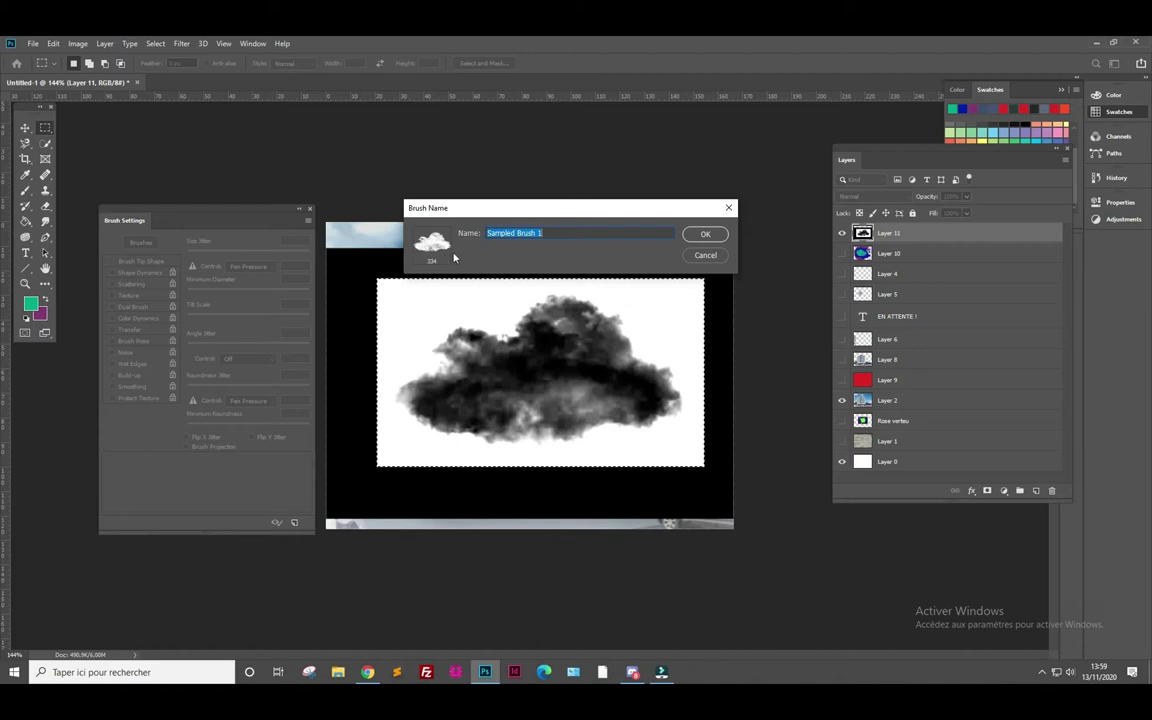
text(nuage)
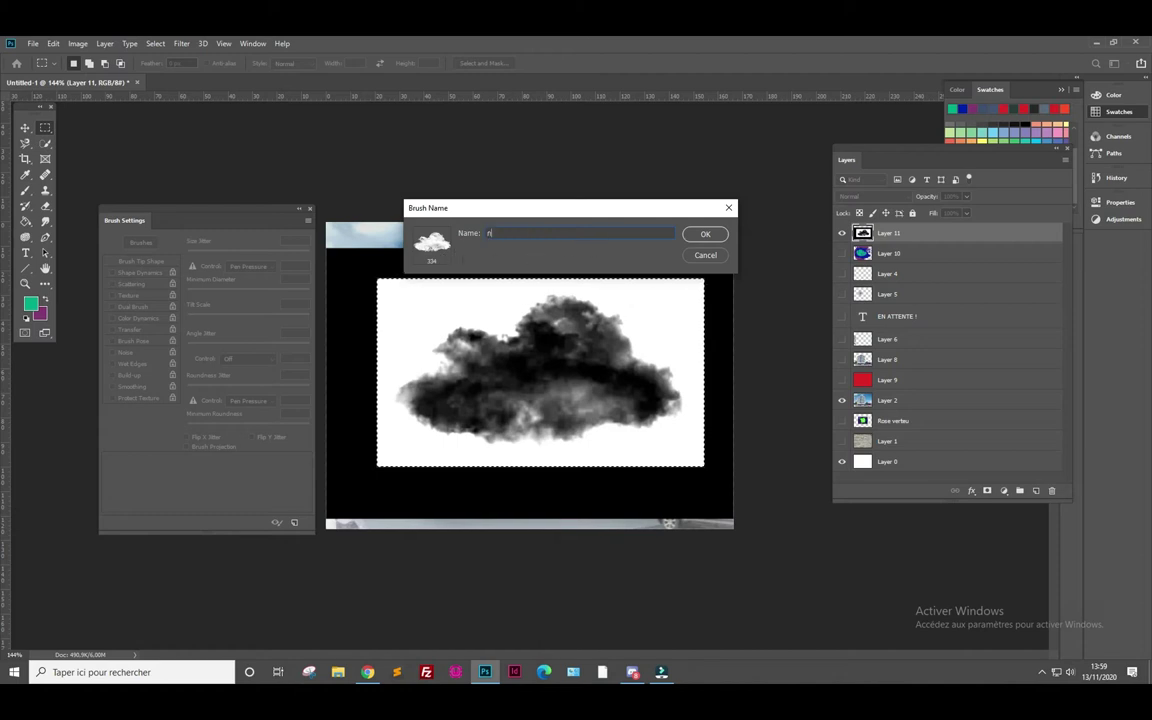
click(704, 234)
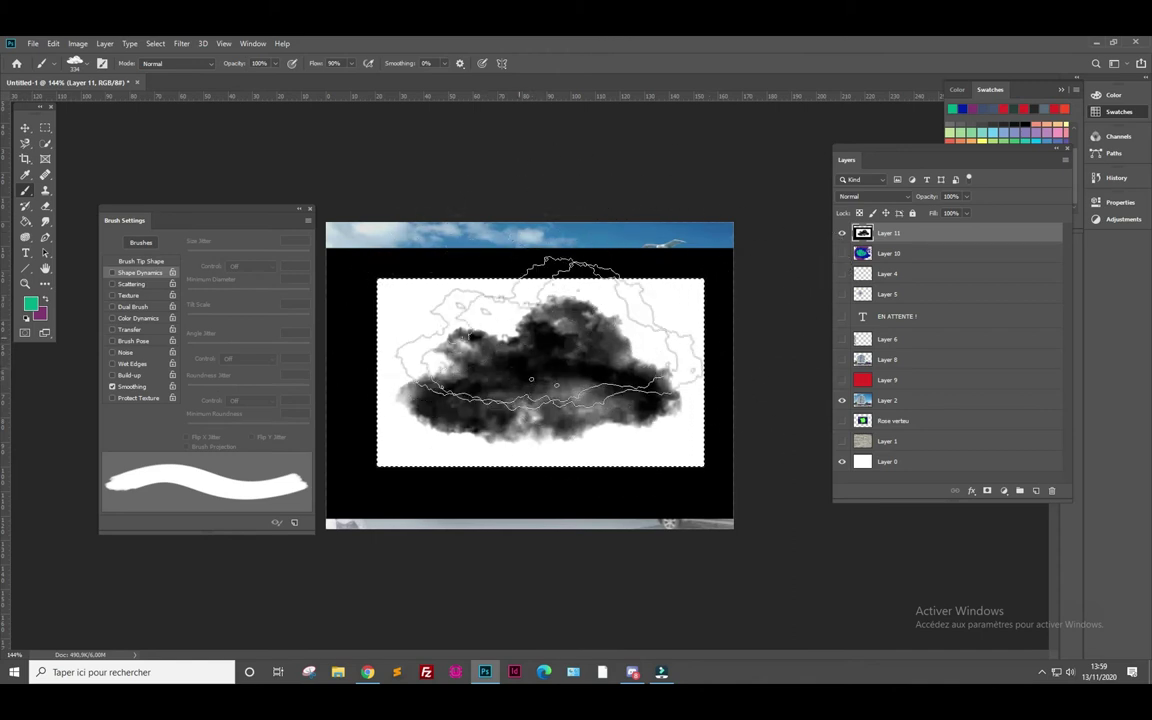
- Hide Layer 11, deselect, and add a new empty layer above Layer 2
click(842, 233)
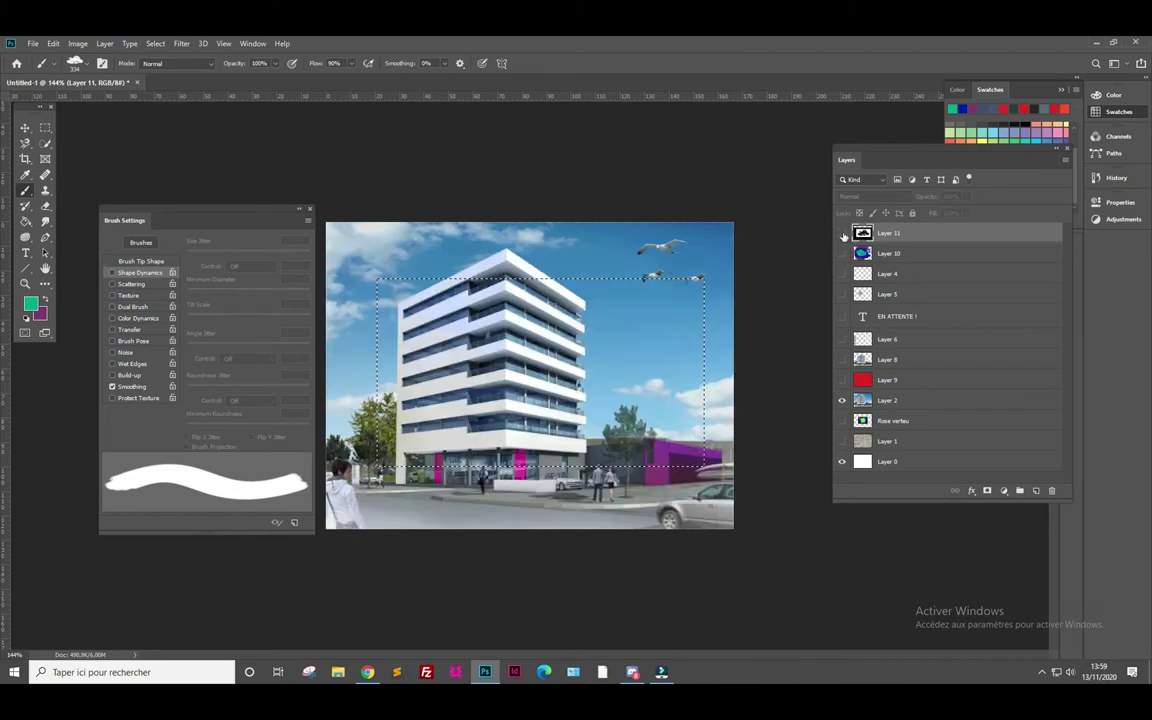
key(ctrl+d)
click(929, 400)
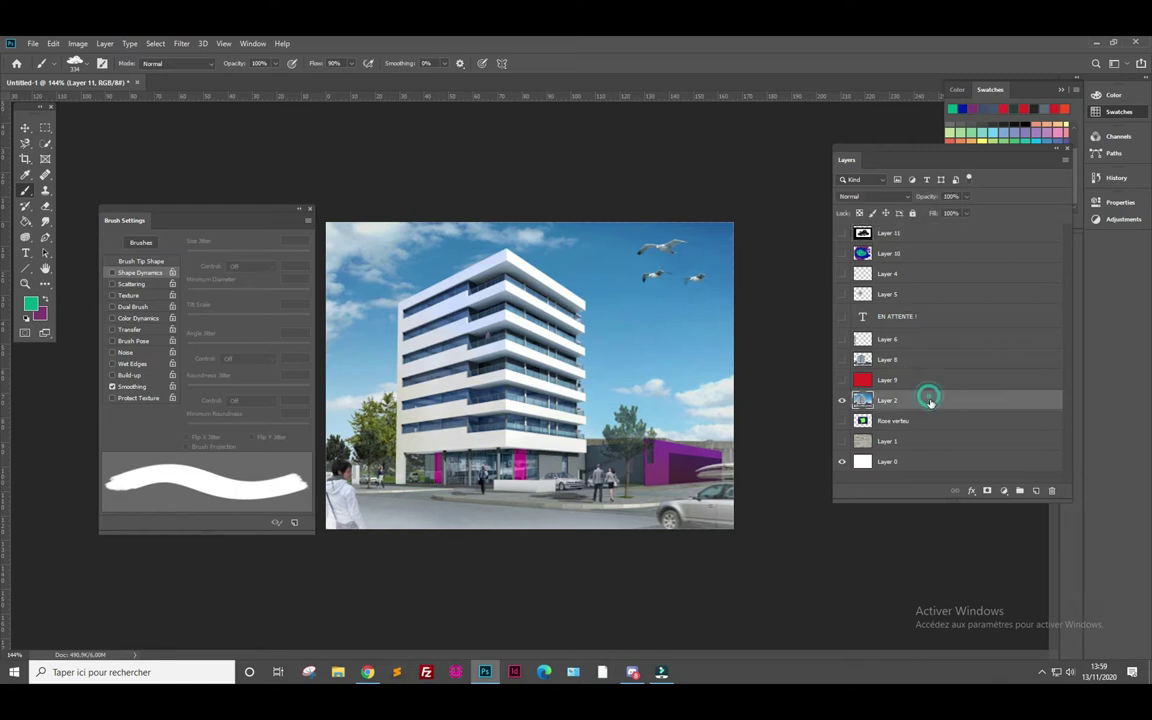
click(1036, 491)
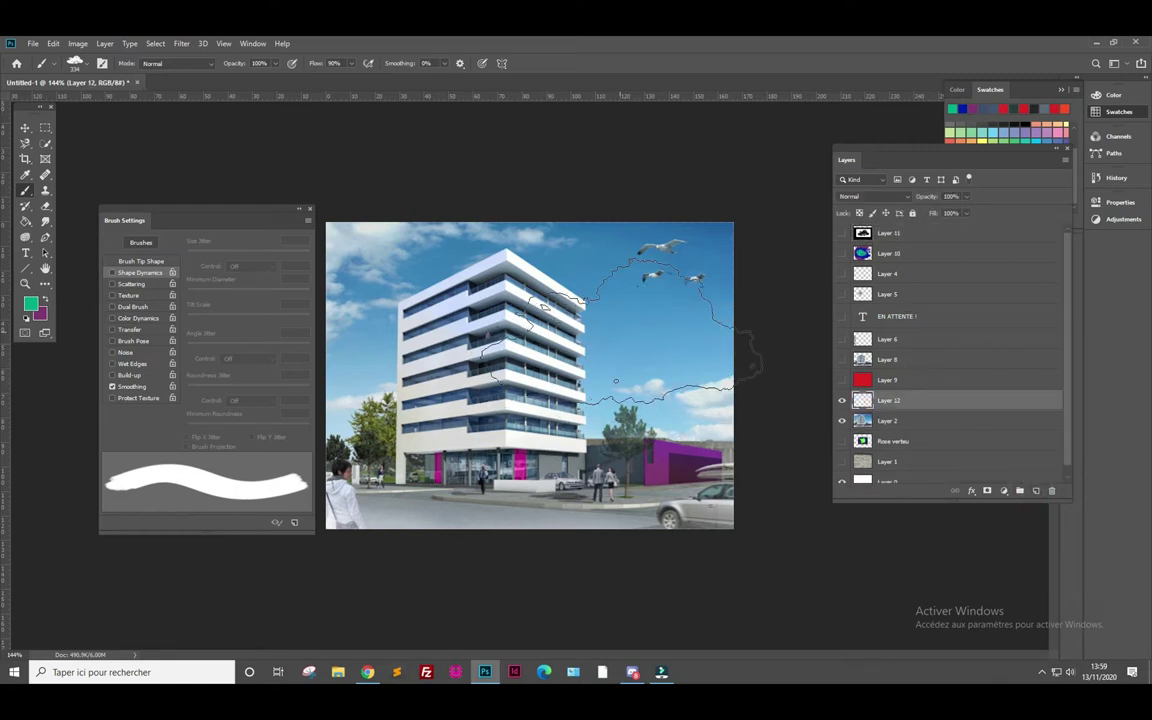
- Test the cloud brush with green and magenta strokes, then reset colours to black and white
drag(700, 310, 490, 350)
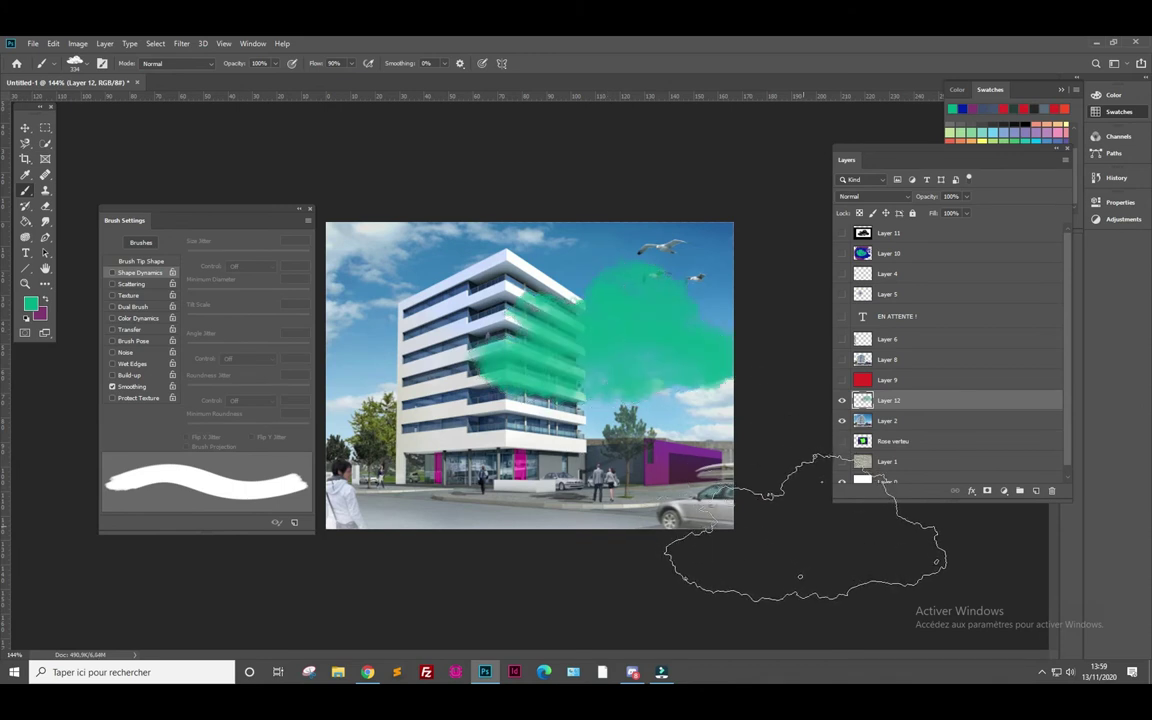
click(44, 298)
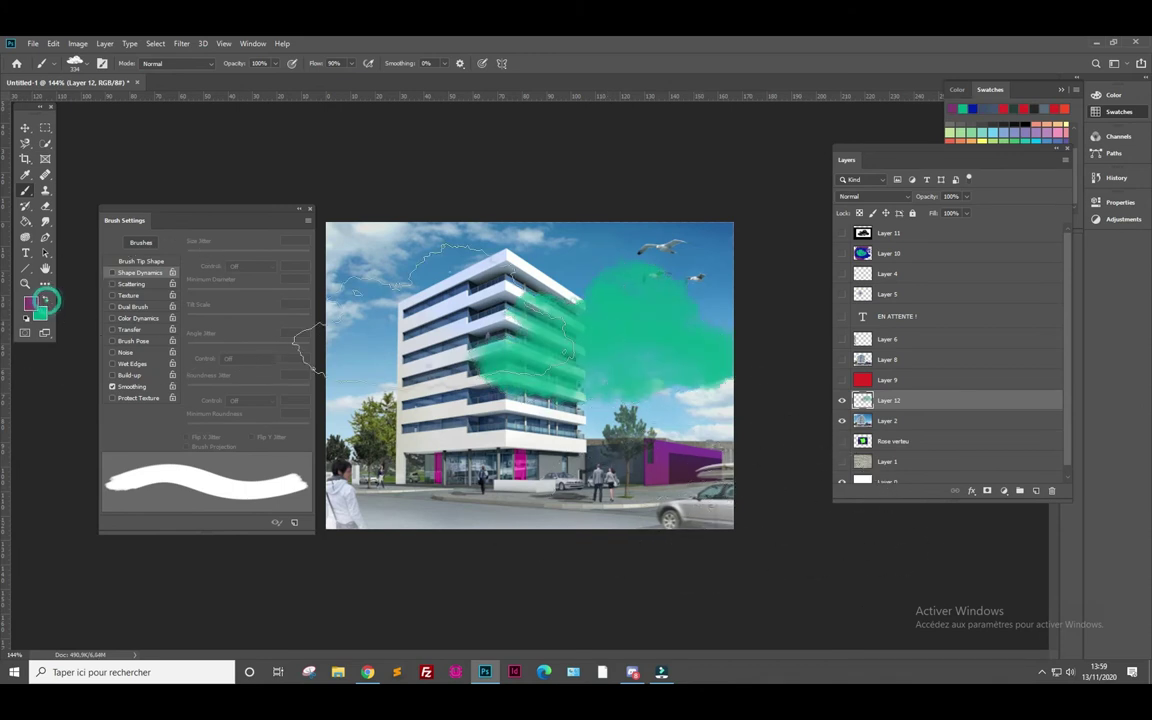
drag(411, 381, 411, 330)
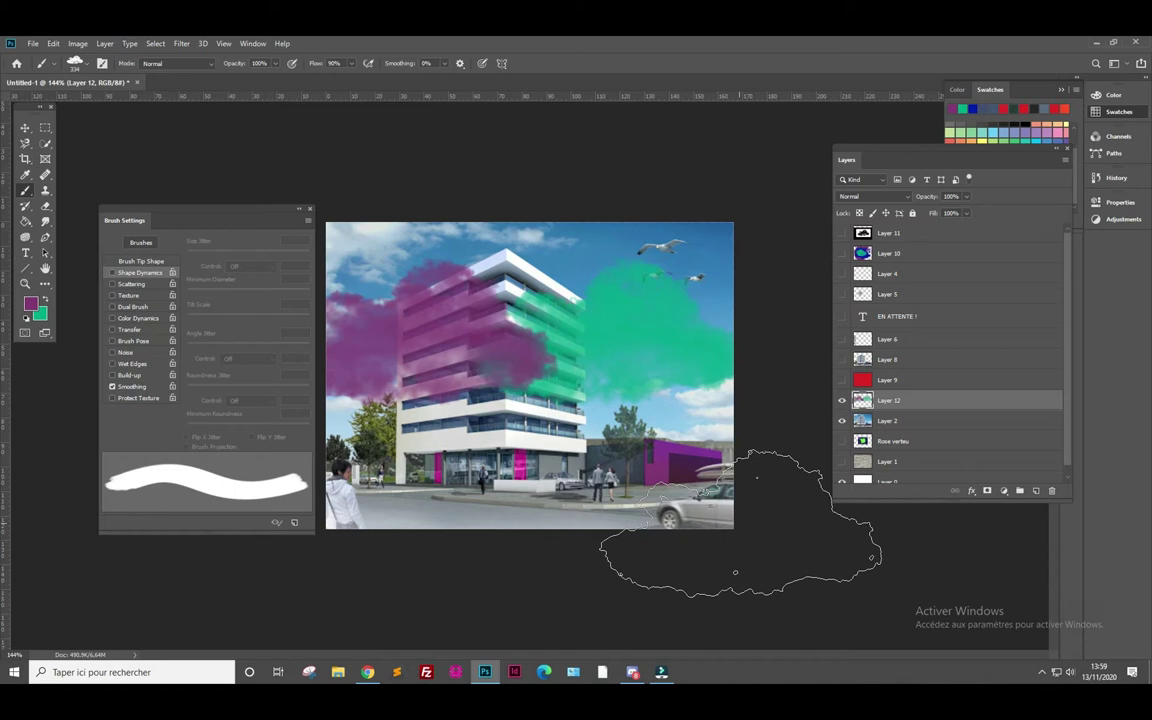
key(ctrl+d)
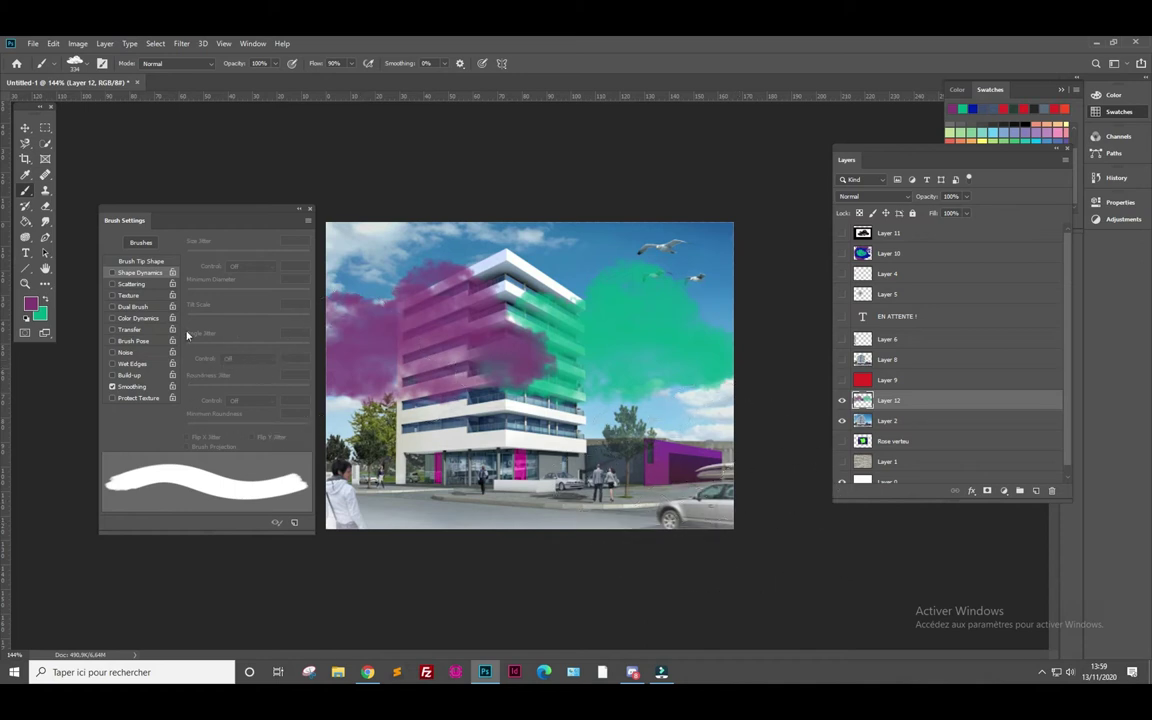
click(28, 317)
click(44, 298)
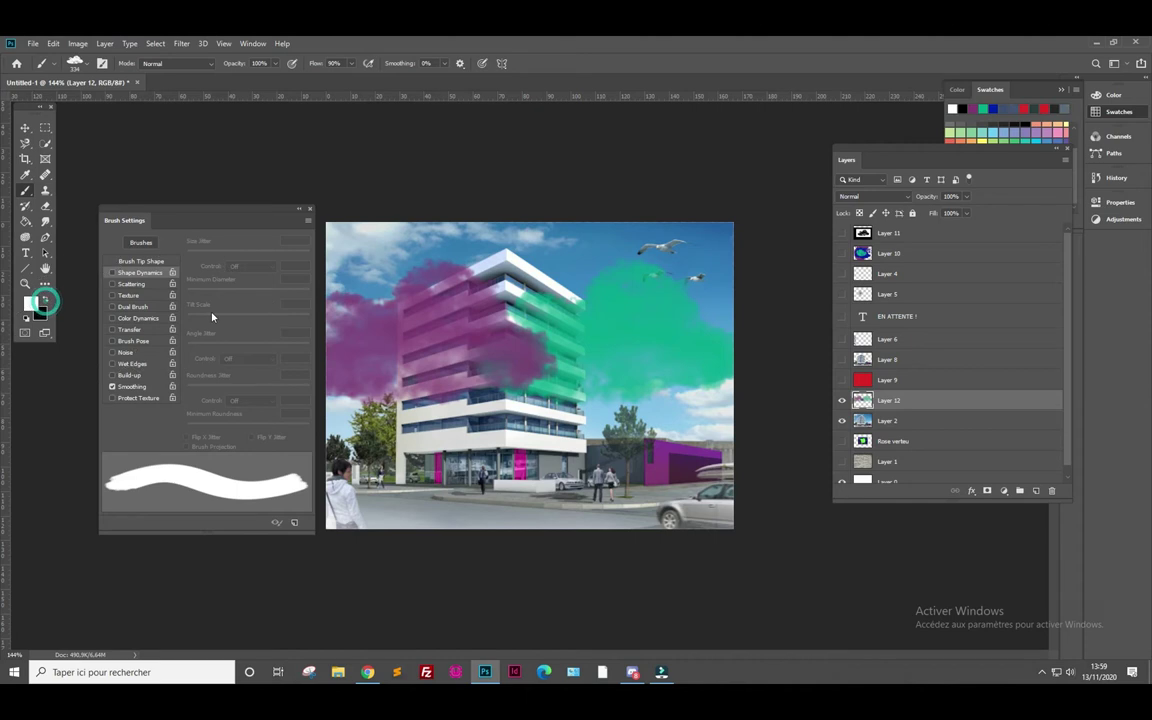
key(ctrl+shift+d)
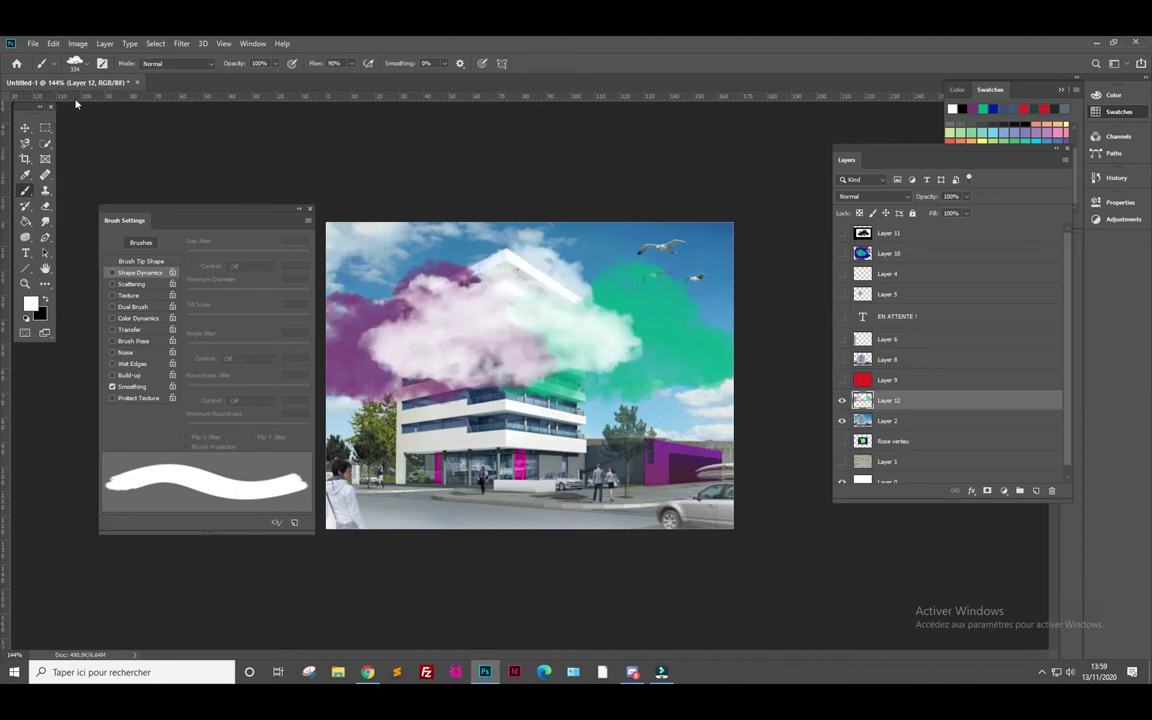
- Open the brush preset list and toggle the Brush Settings panel
click(84, 65)
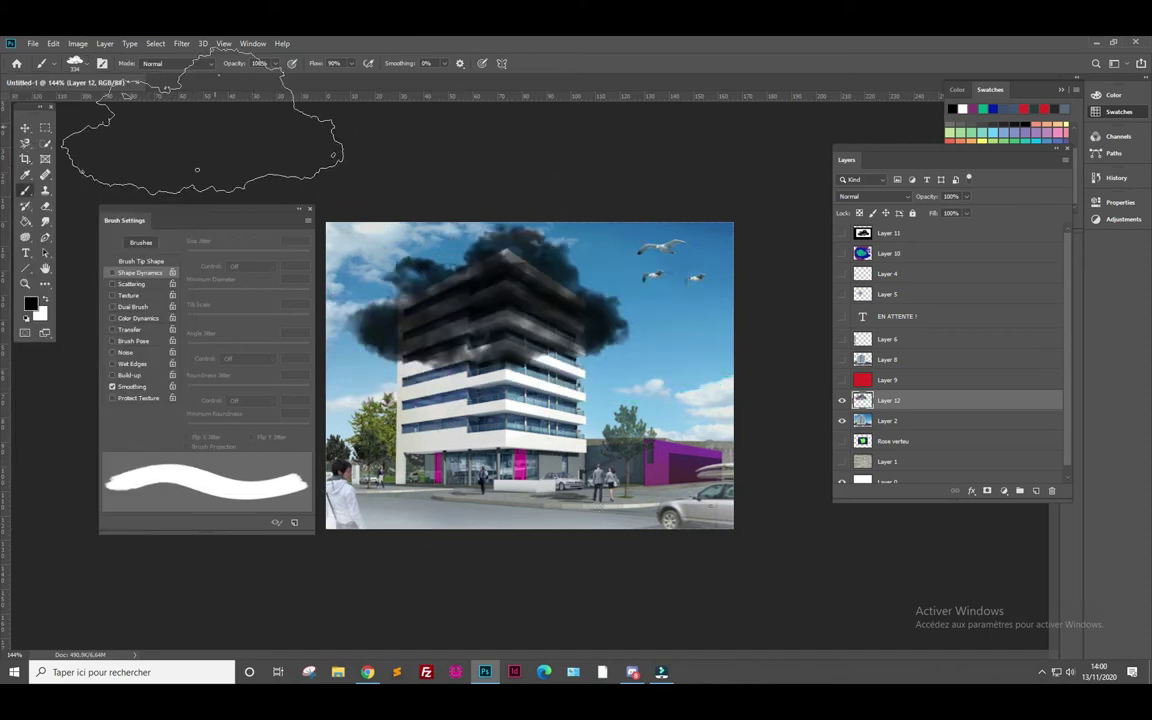
click(103, 65)
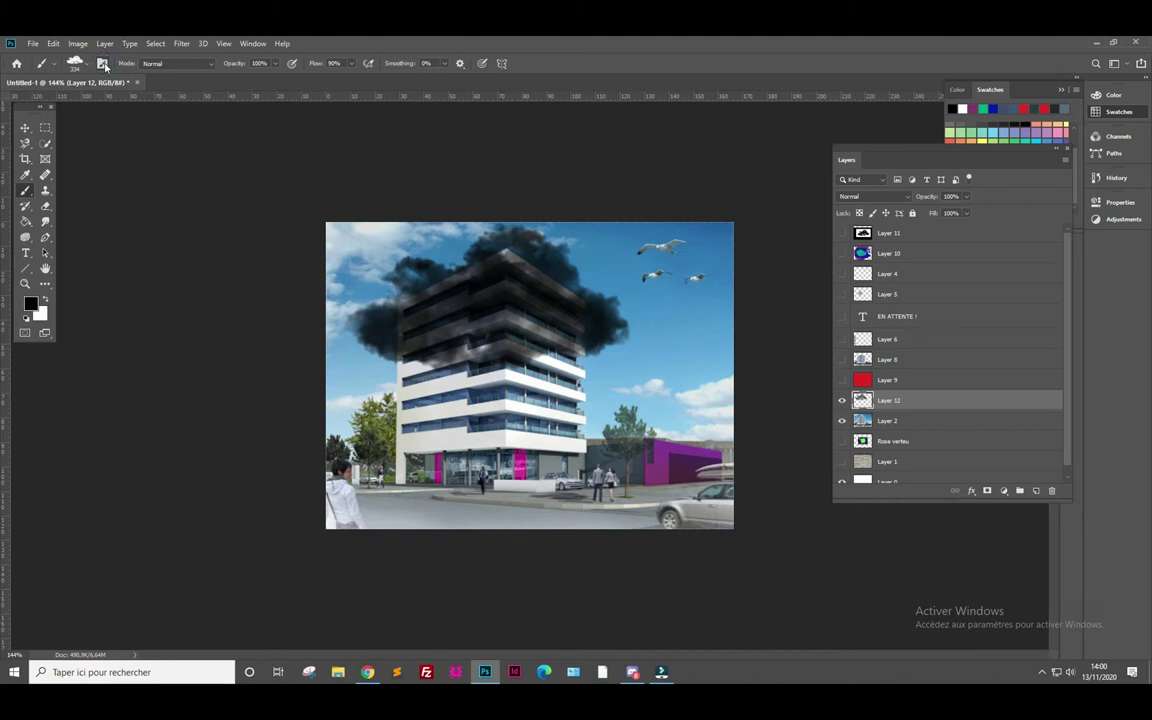
click(103, 65)
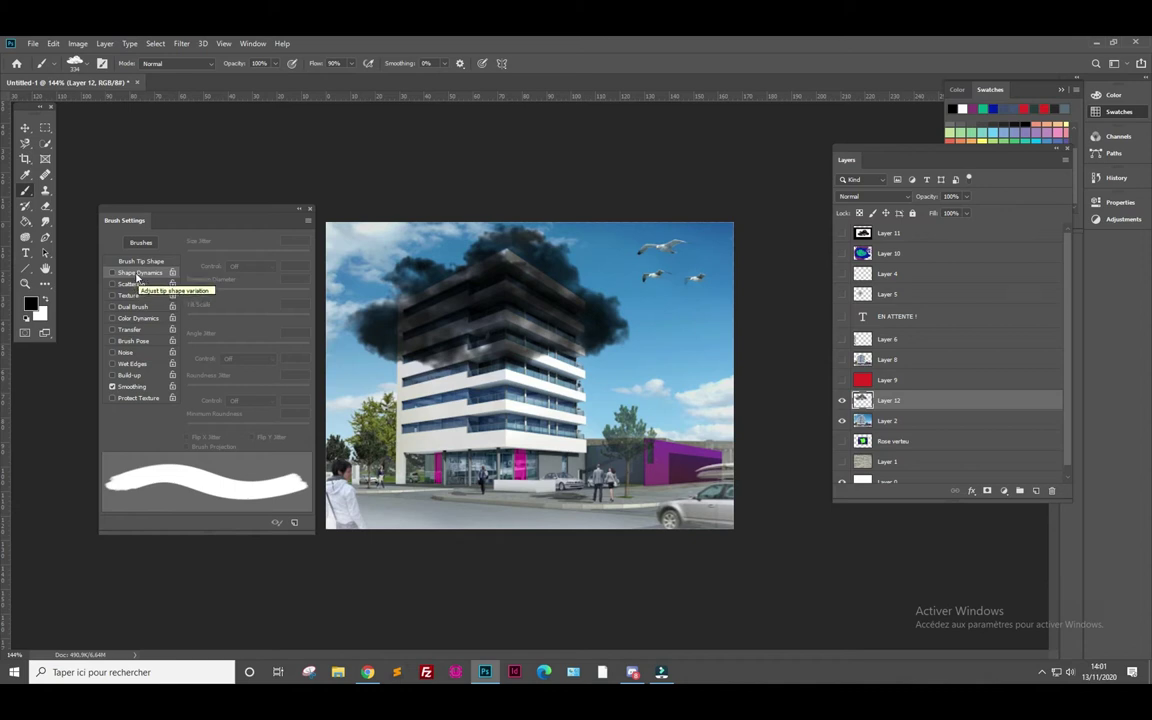
- Enable Shape Dynamics: size jitter 8%, minimum diameter 30%, angle jitter 32%, roundness jitter 73%, minimum roundness 51%
click(138, 275)
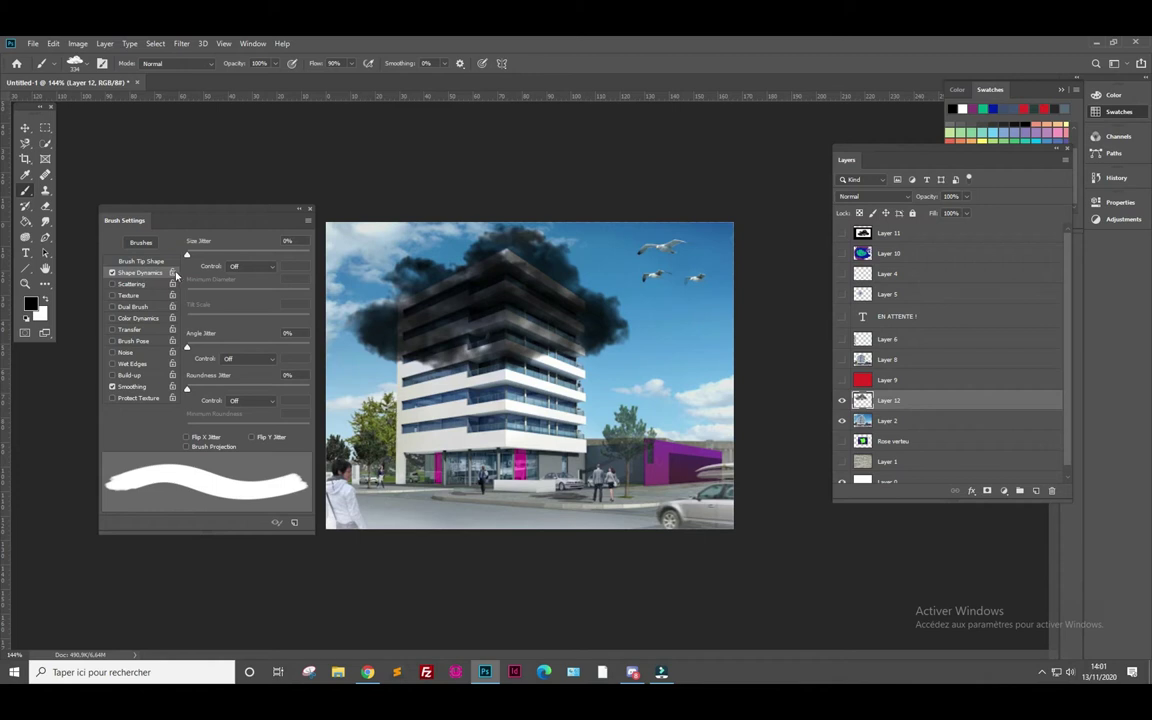
mouse_move(188, 255)
mouse_down()
mouse_move(262, 255)
mouse_move(194, 256)
mouse_up()
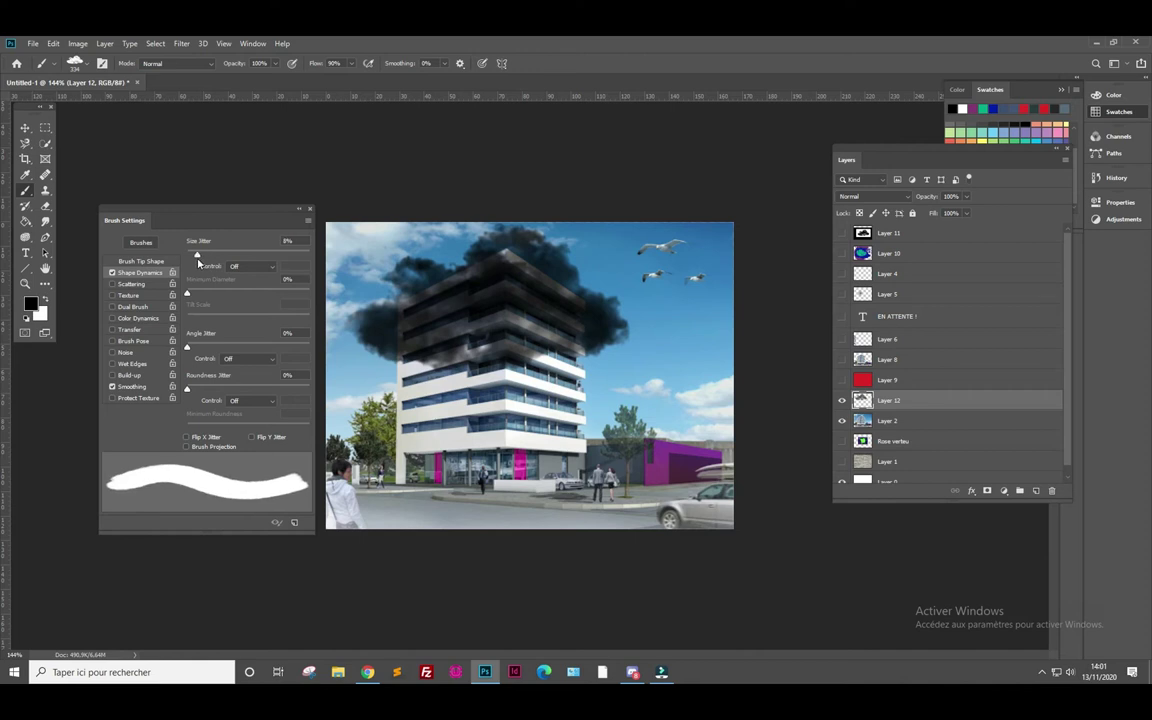
drag(186, 294, 223, 293)
drag(187, 347, 227, 348)
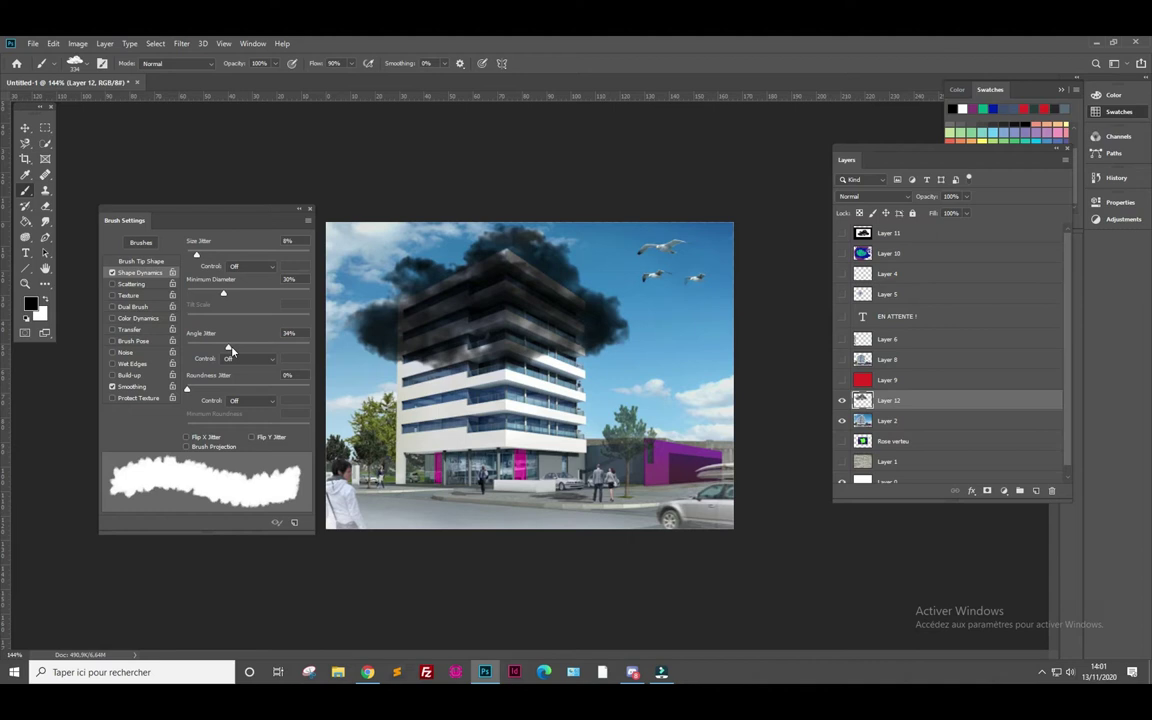
drag(186, 389, 274, 390)
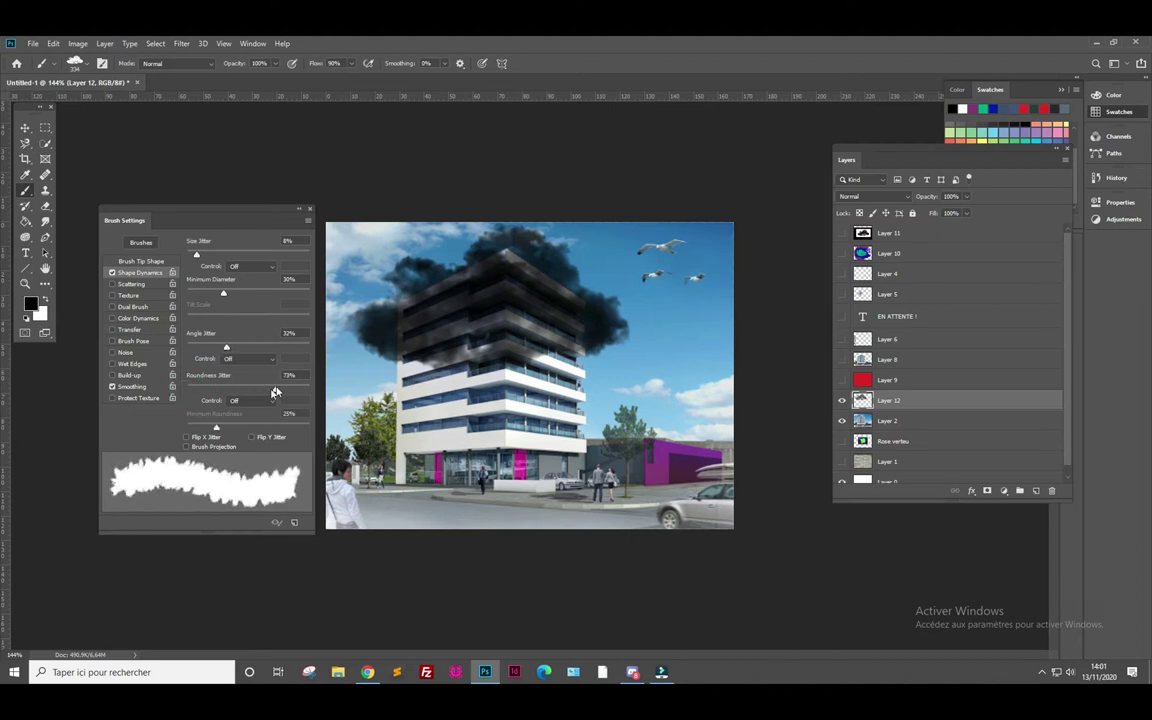
drag(216, 430, 248, 428)
click(145, 286)
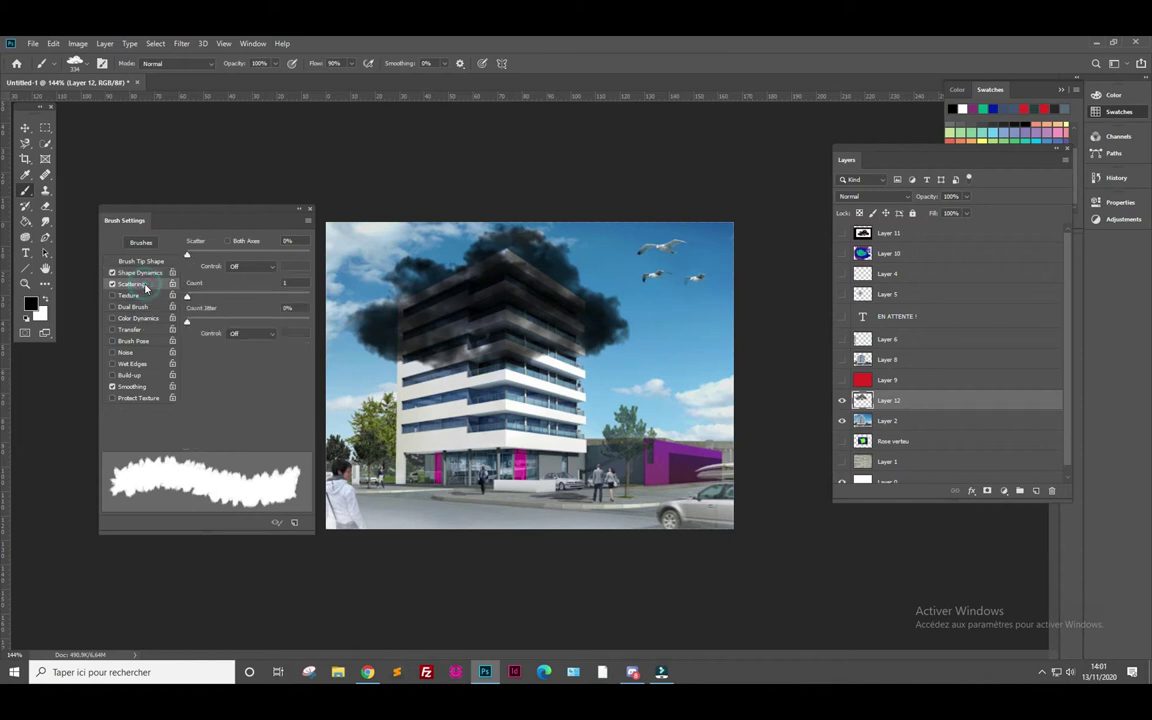
click(113, 284)
click(136, 272)
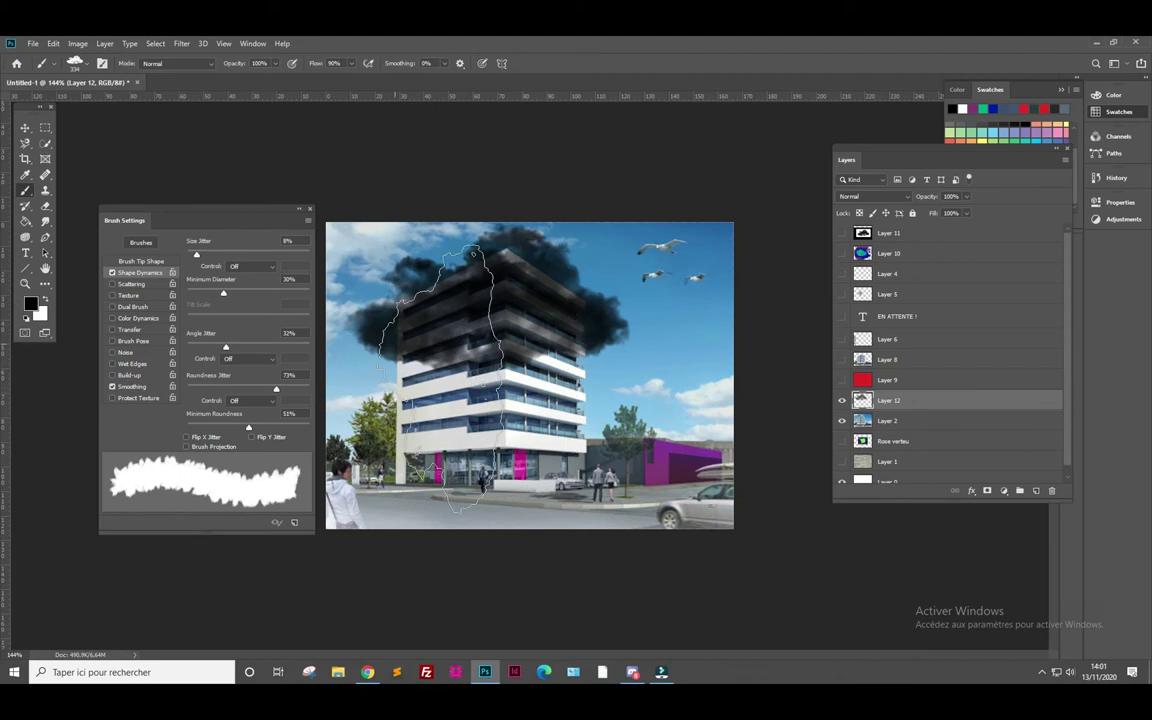
- Create a new brush from these settings, entering a long descriptive French name
click(295, 524)
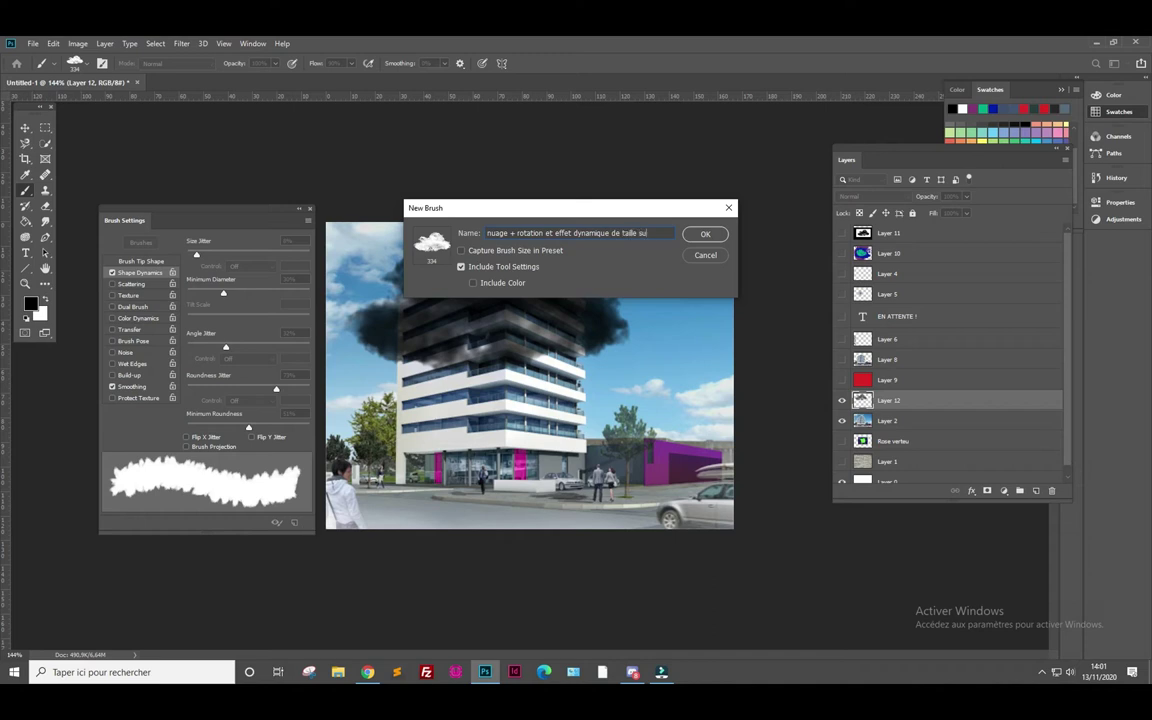
text(uage que je)
text( suis allé prendre sur google image, et c'est très bien)
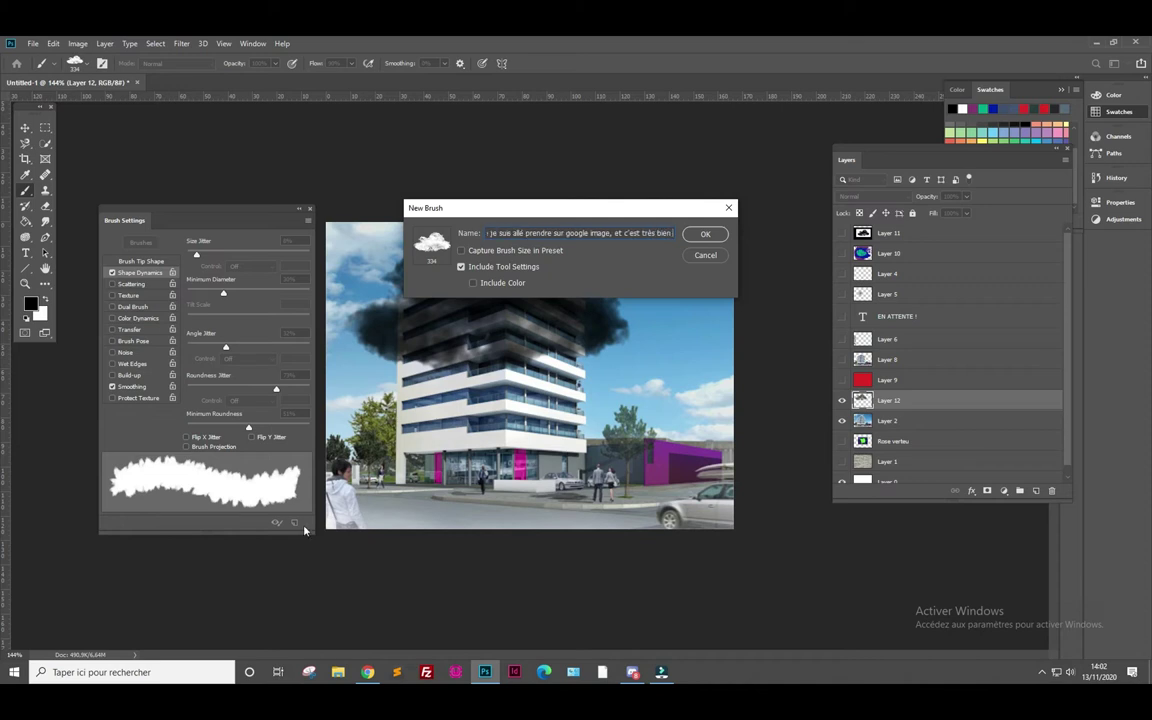
text(vvant qu'on me coupe pour me poser une uestion)
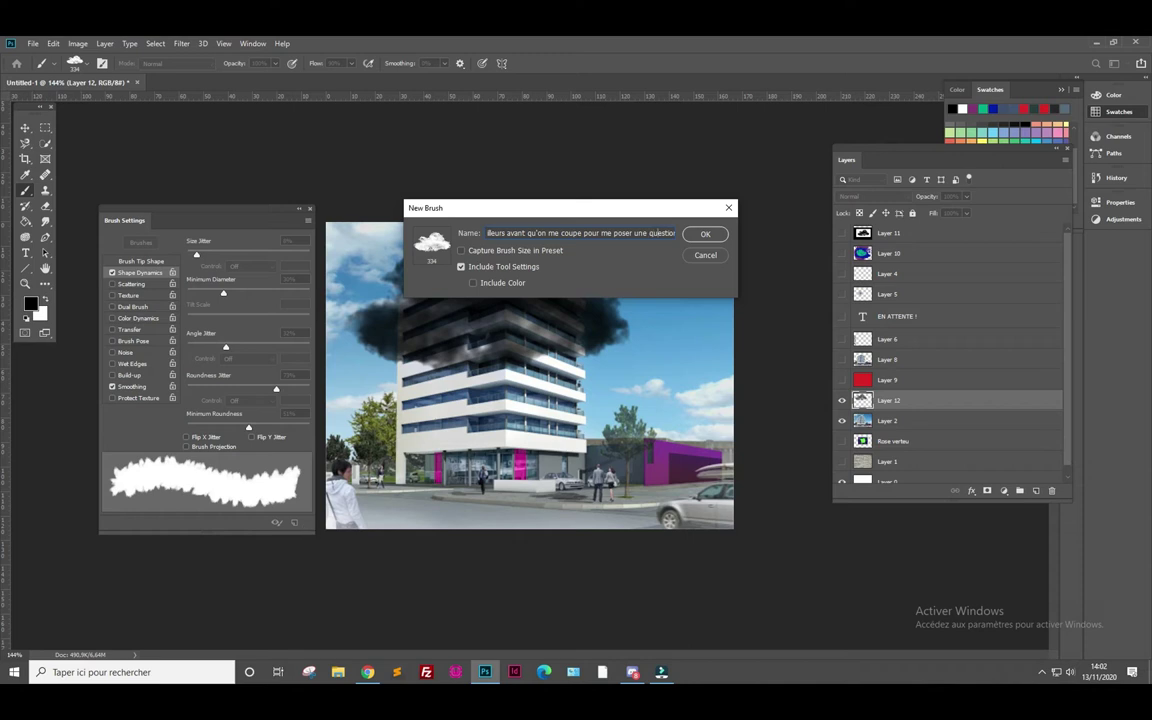
text( ...)
- Confirm the new brush, then paint black clouds and white clouds over them on Layer 12
click(706, 235)
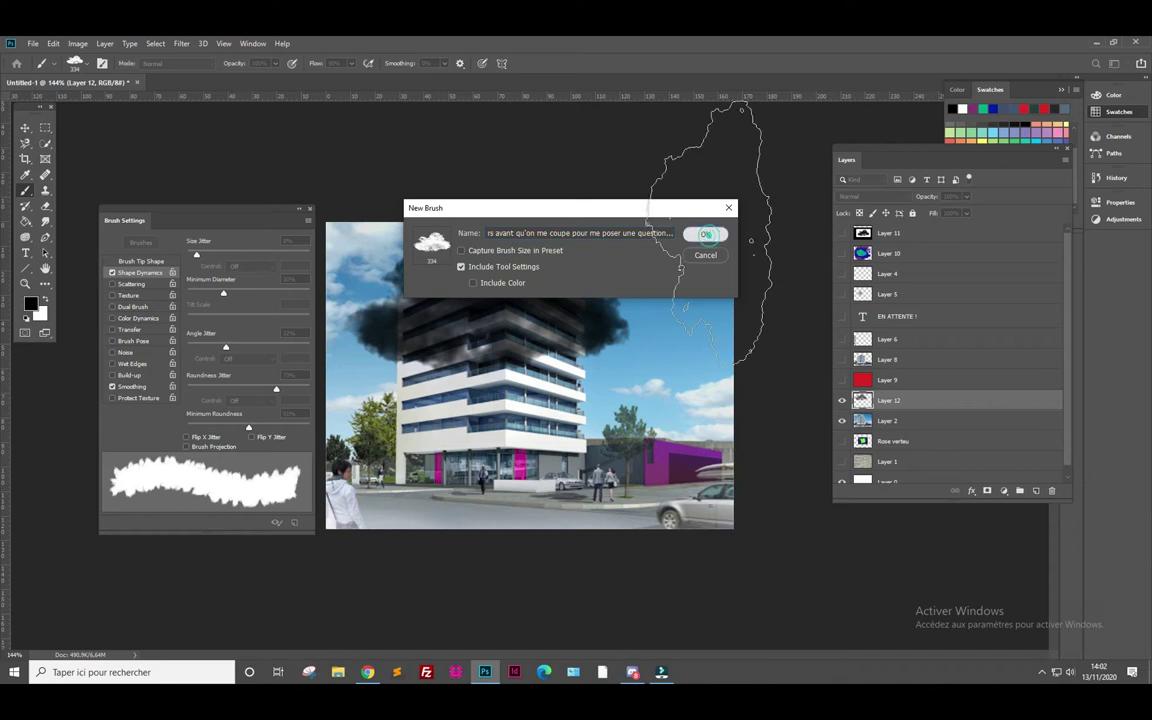
mouse_move(618, 390)
mouse_down()
mouse_move(484, 382)
mouse_move(384, 434)
mouse_move(630, 363)
mouse_move(656, 275)
mouse_move(386, 257)
mouse_move(540, 424)
mouse_move(692, 387)
mouse_move(686, 247)
mouse_up()
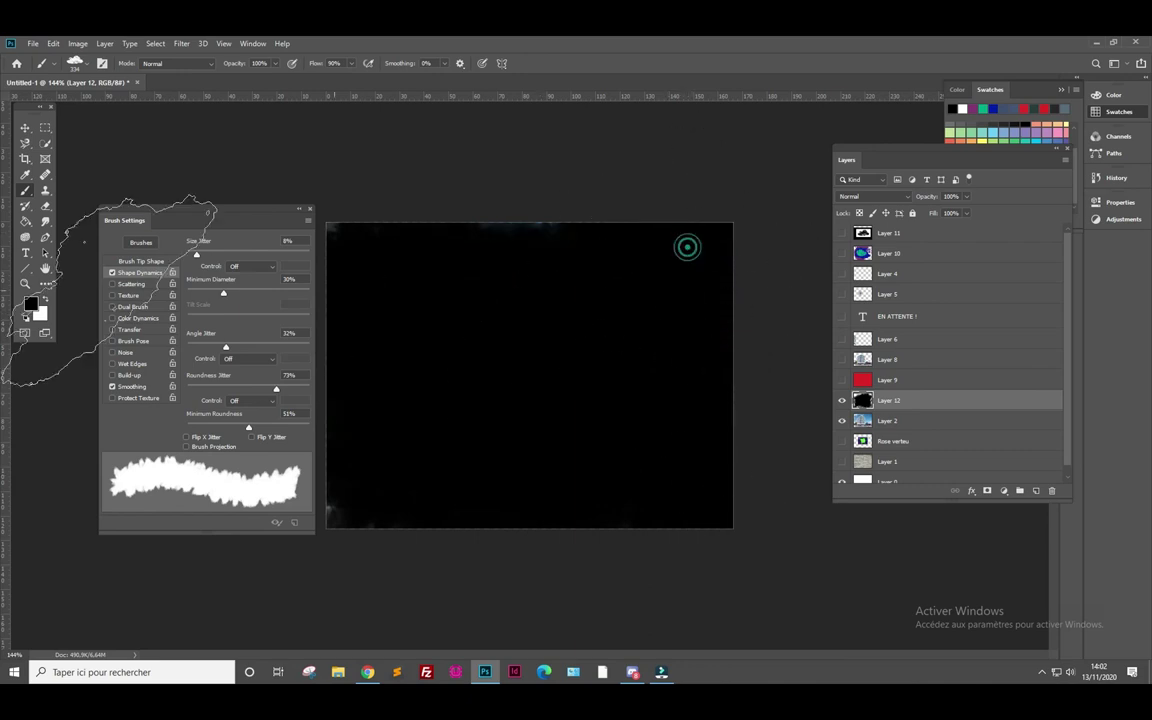
click(46, 302)
mouse_move(527, 321)
mouse_down()
mouse_move(597, 392)
mouse_move(507, 365)
mouse_move(400, 400)
mouse_move(547, 300)
mouse_move(653, 463)
mouse_move(475, 388)
mouse_up()
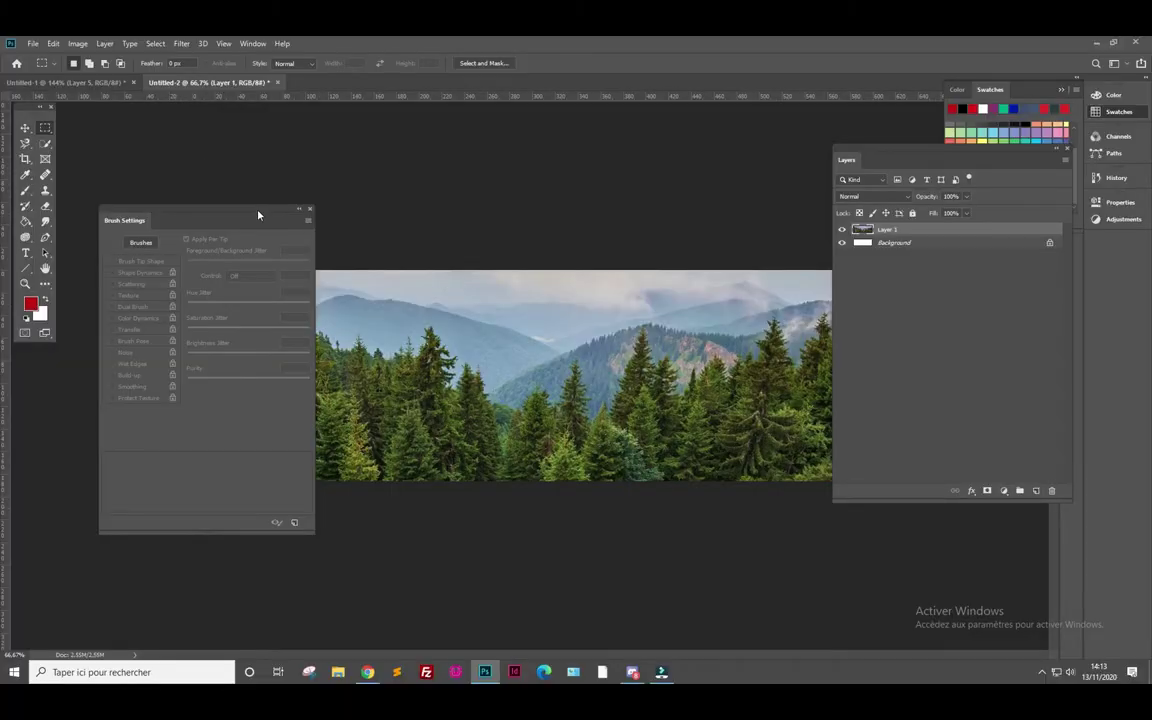
- Switch to the Clone Stamp tool with a 127 px brush
drag(256, 211, 155, 285)
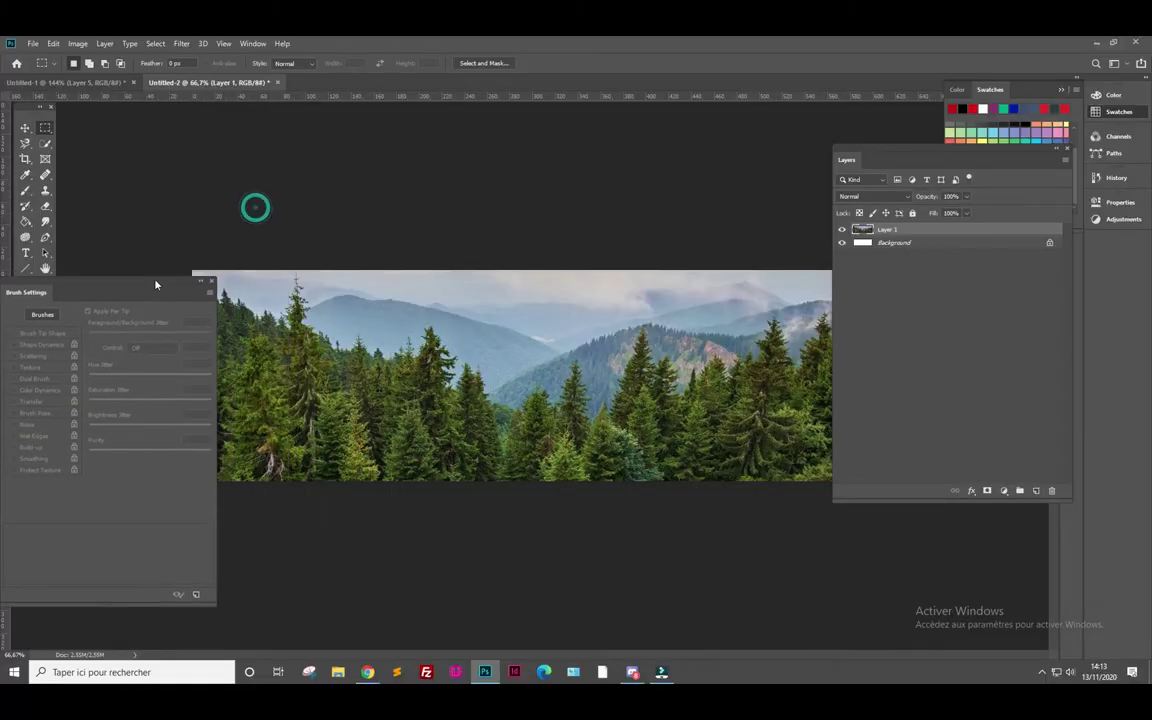
click(1066, 148)
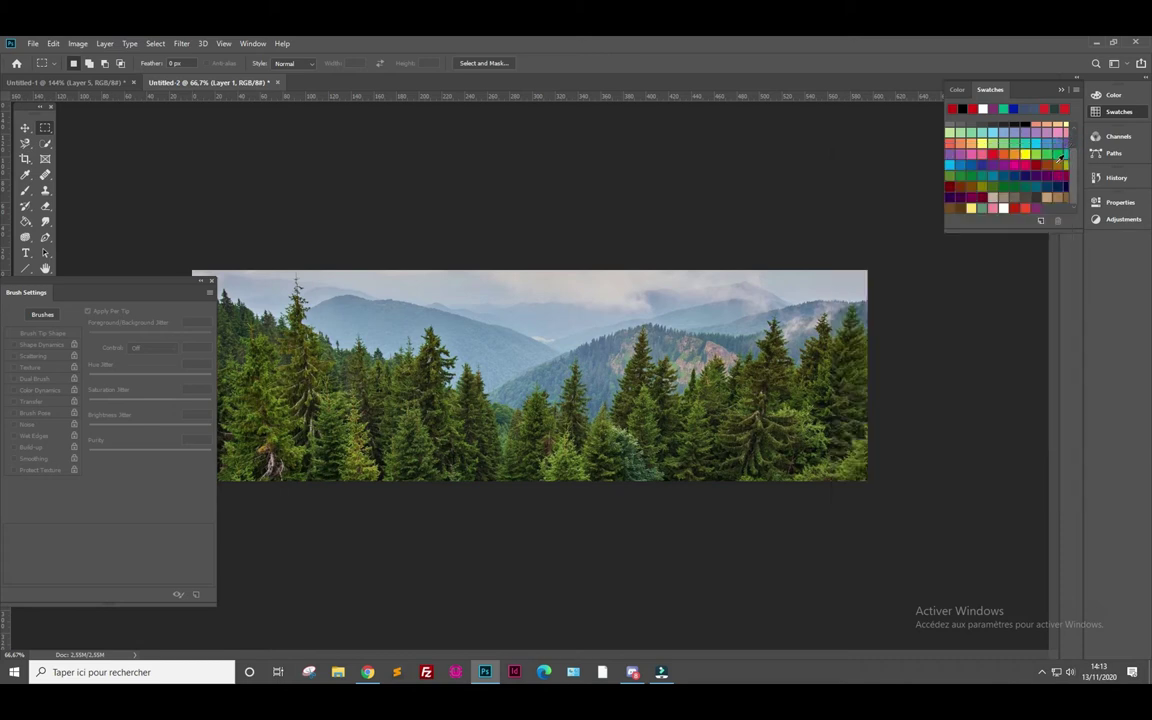
click(45, 189)
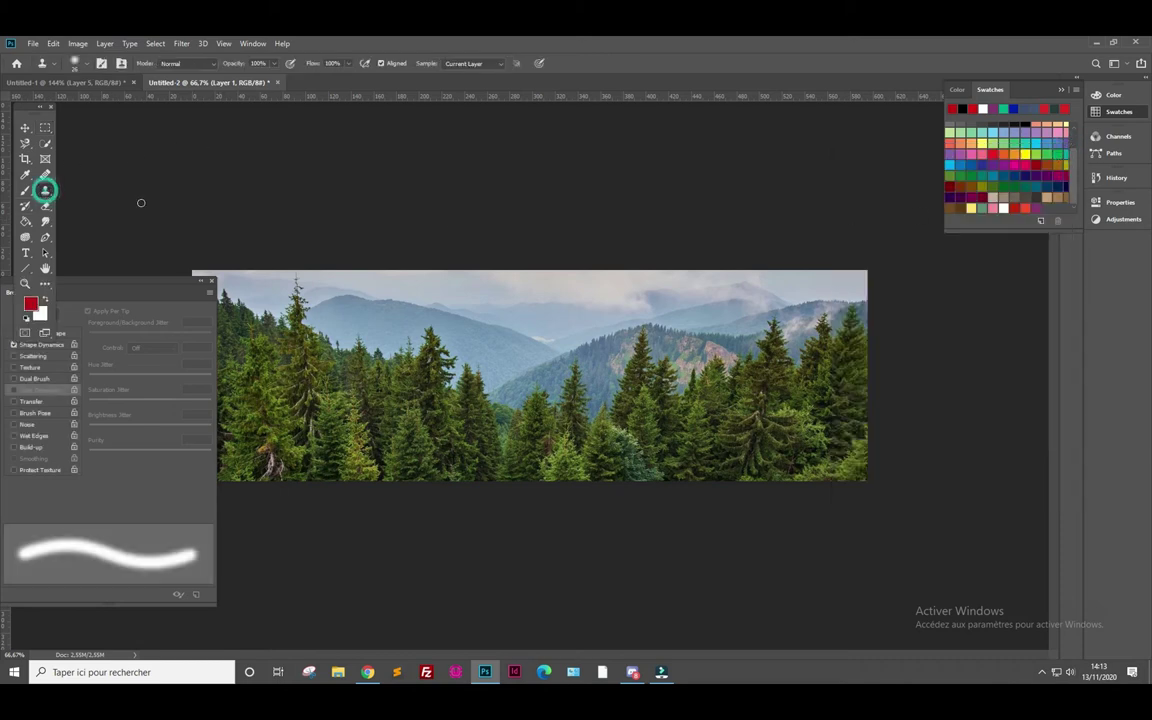
click(77, 62)
click(110, 102)
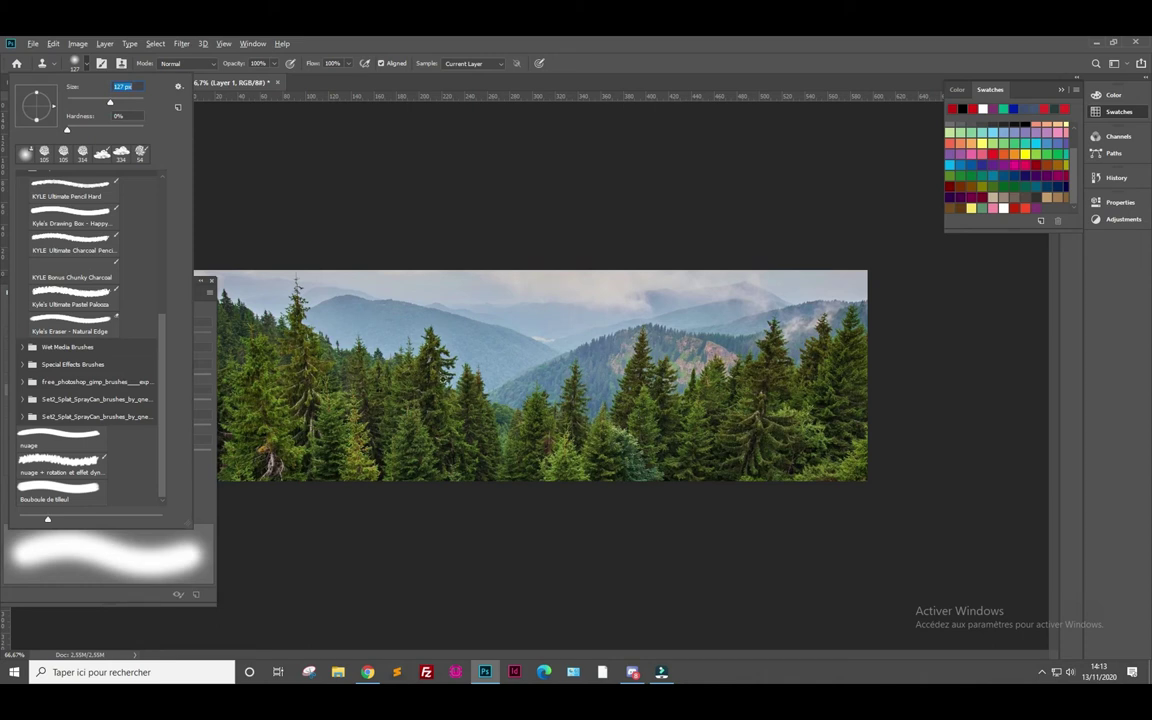
click(428, 330)
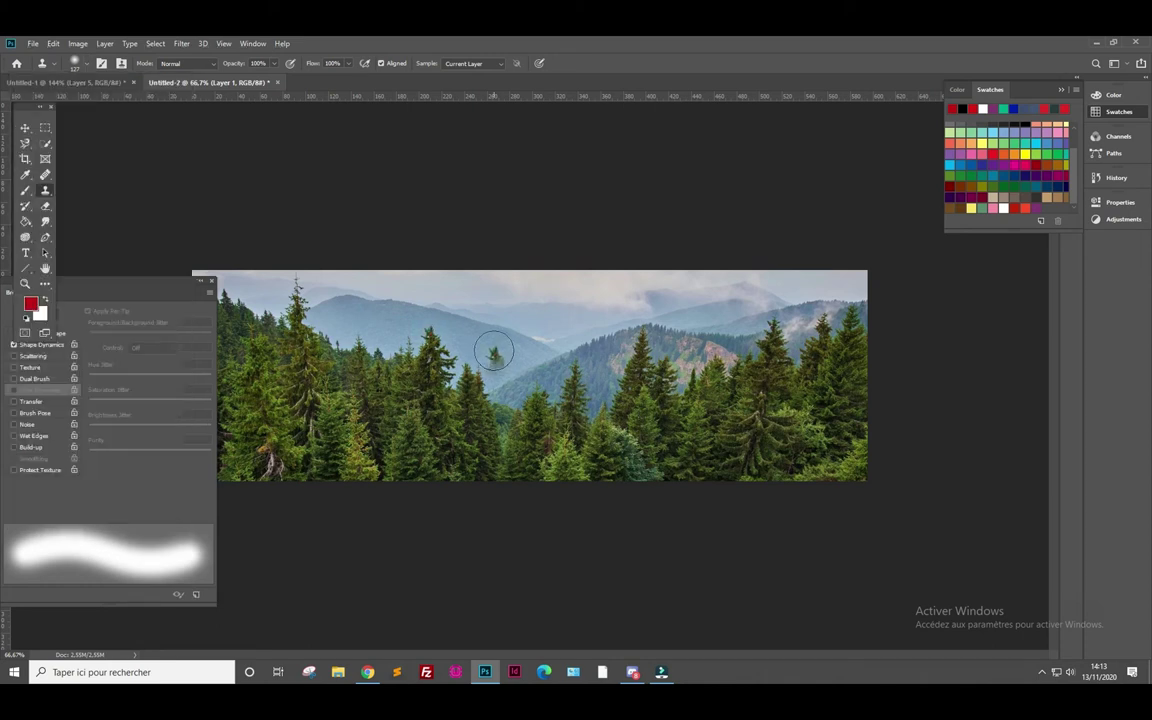
- Clone pine trees over the mountain slope and the sky patches
drag(496, 346, 441, 400)
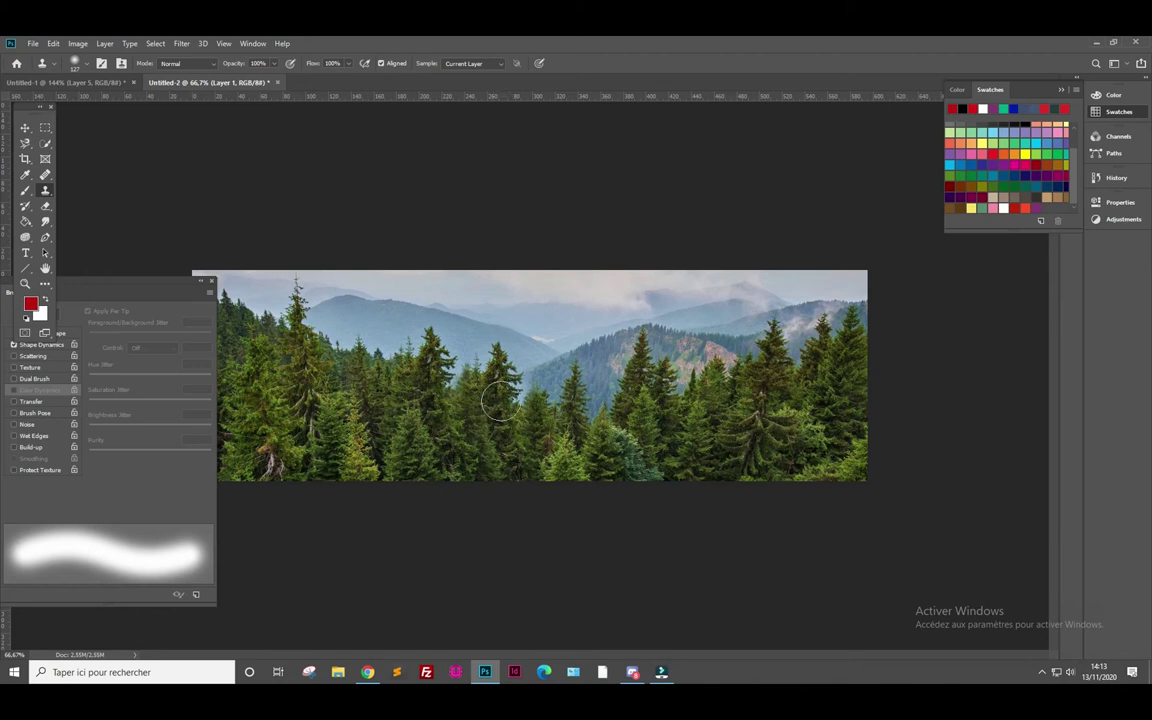
mouse_move(499, 393)
mouse_down()
mouse_move(467, 393)
mouse_move(505, 425)
mouse_move(762, 421)
mouse_move(537, 409)
mouse_up()
mouse_move(843, 353)
mouse_down()
mouse_move(808, 276)
mouse_move(579, 438)
mouse_move(313, 286)
mouse_move(600, 278)
mouse_up()
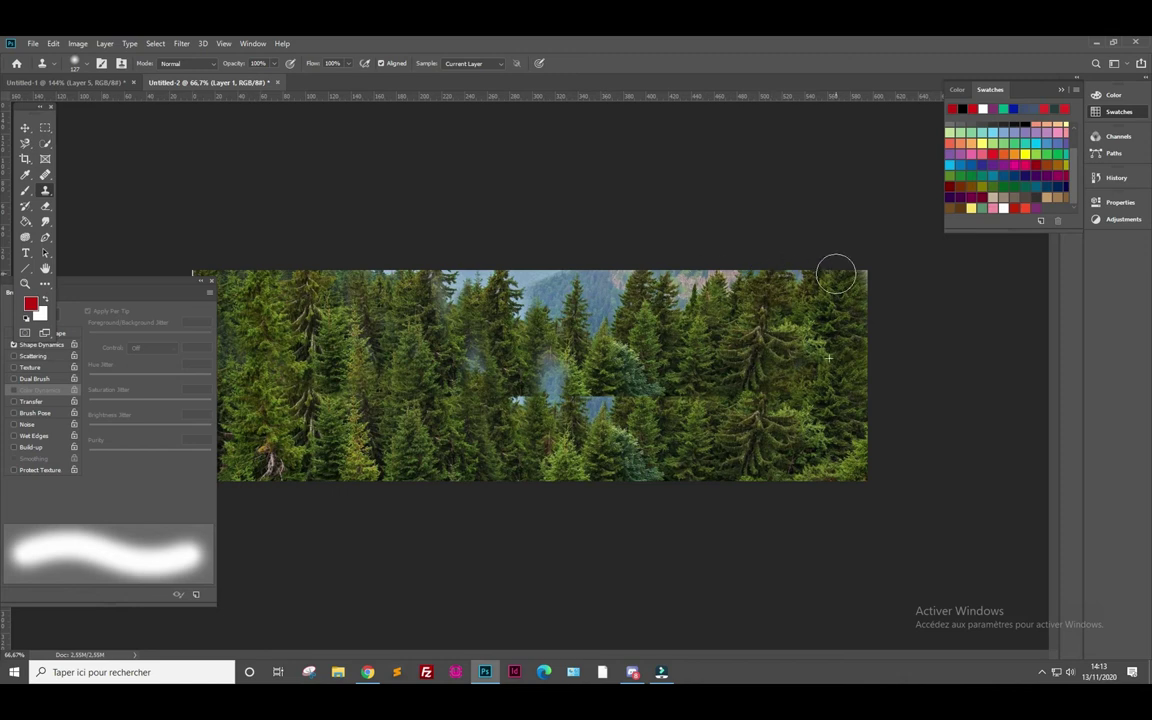
mouse_move(623, 404)
mouse_down()
mouse_move(510, 397)
mouse_move(526, 425)
mouse_move(490, 378)
mouse_move(405, 320)
mouse_up()
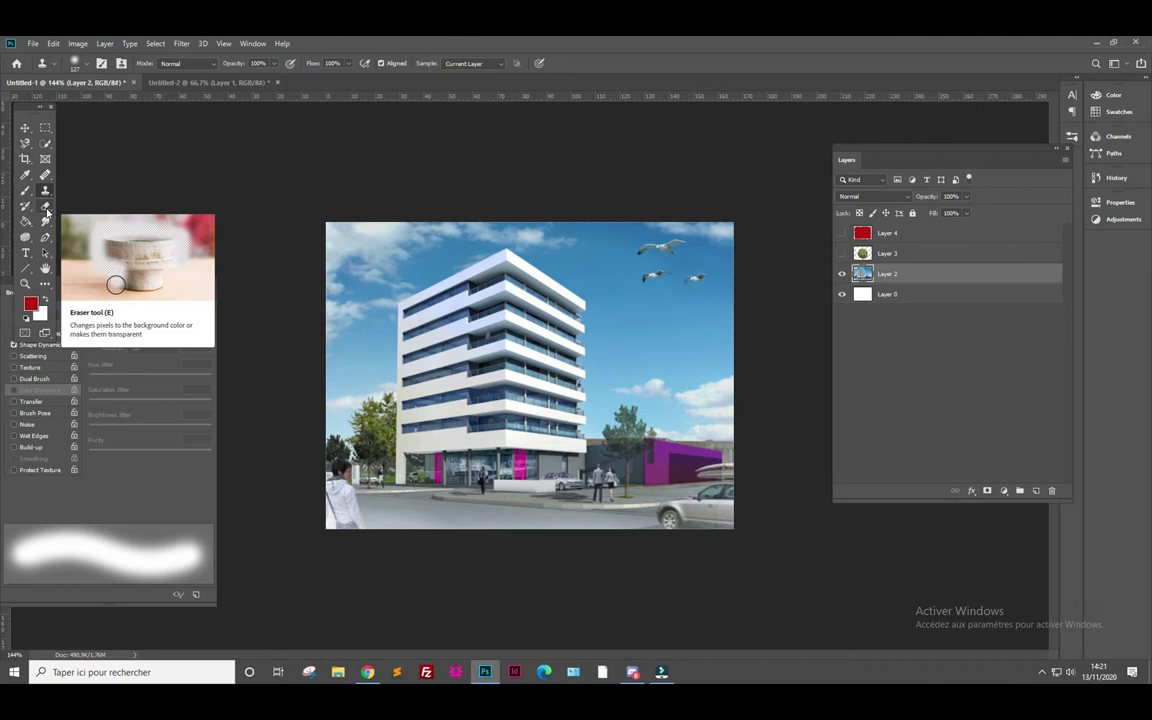
- With the Eraser, test-erase parts of the building on Layer 2, then undo the erasing
click(45, 207)
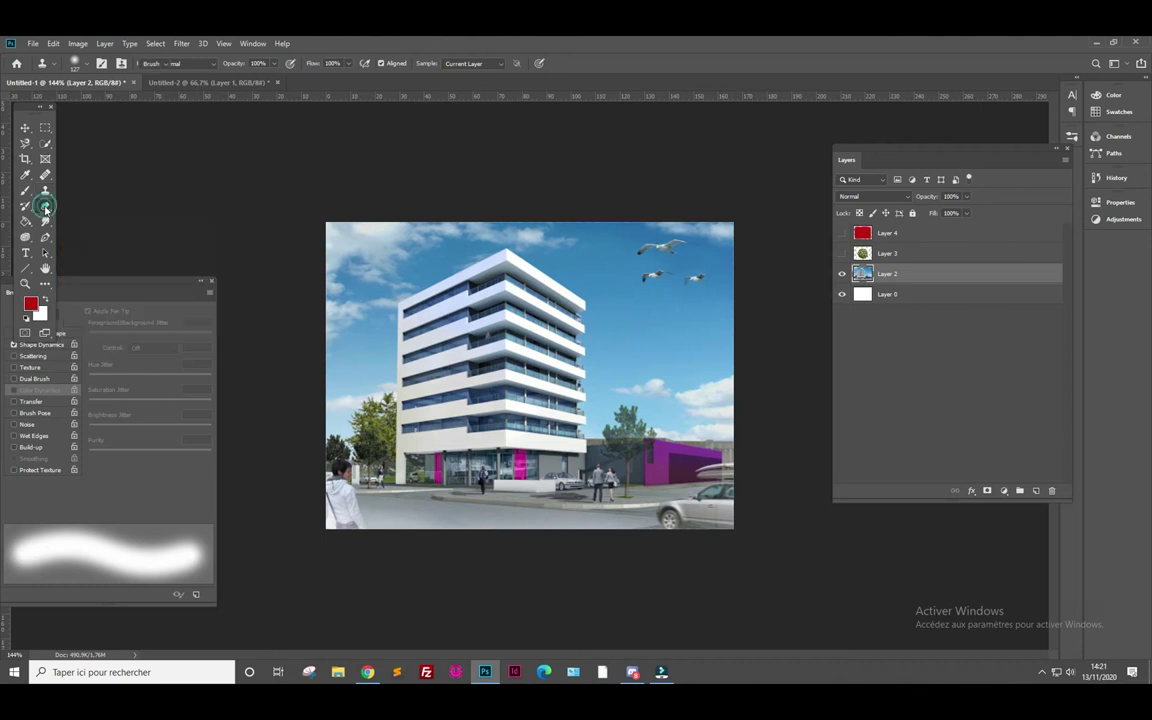
mouse_move(516, 363)
mouse_down()
mouse_move(496, 373)
mouse_move(526, 348)
mouse_up()
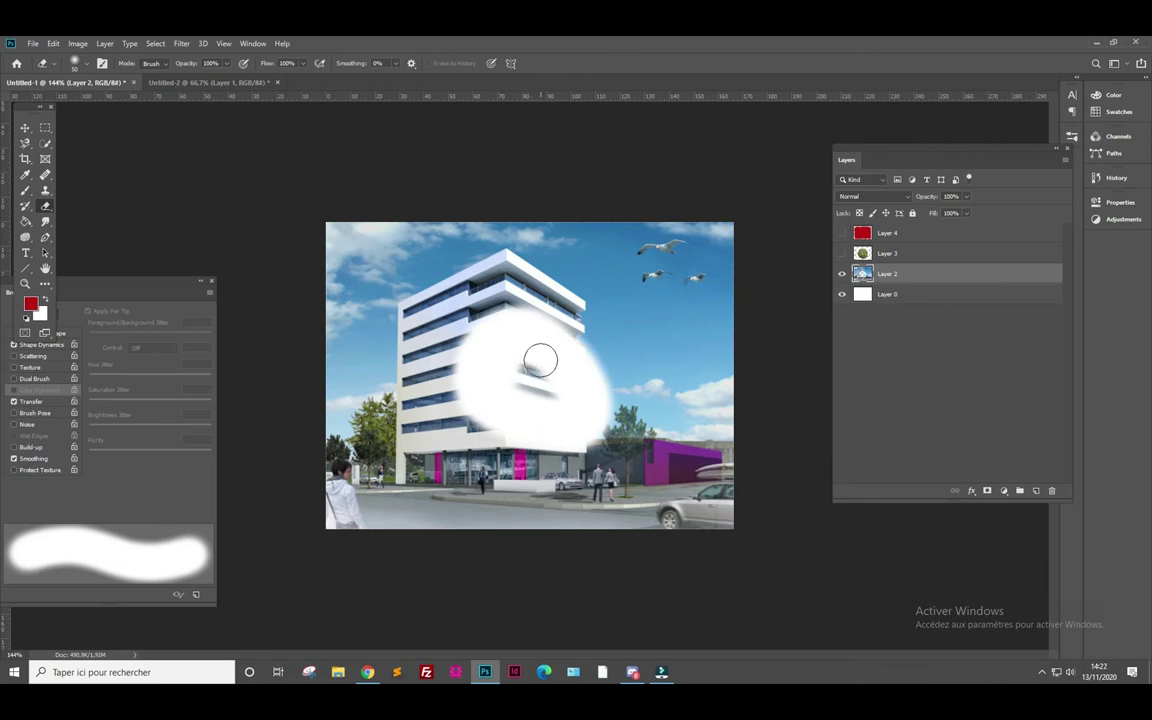
mouse_move(506, 378)
mouse_down()
mouse_move(565, 470)
mouse_move(582, 432)
mouse_up()
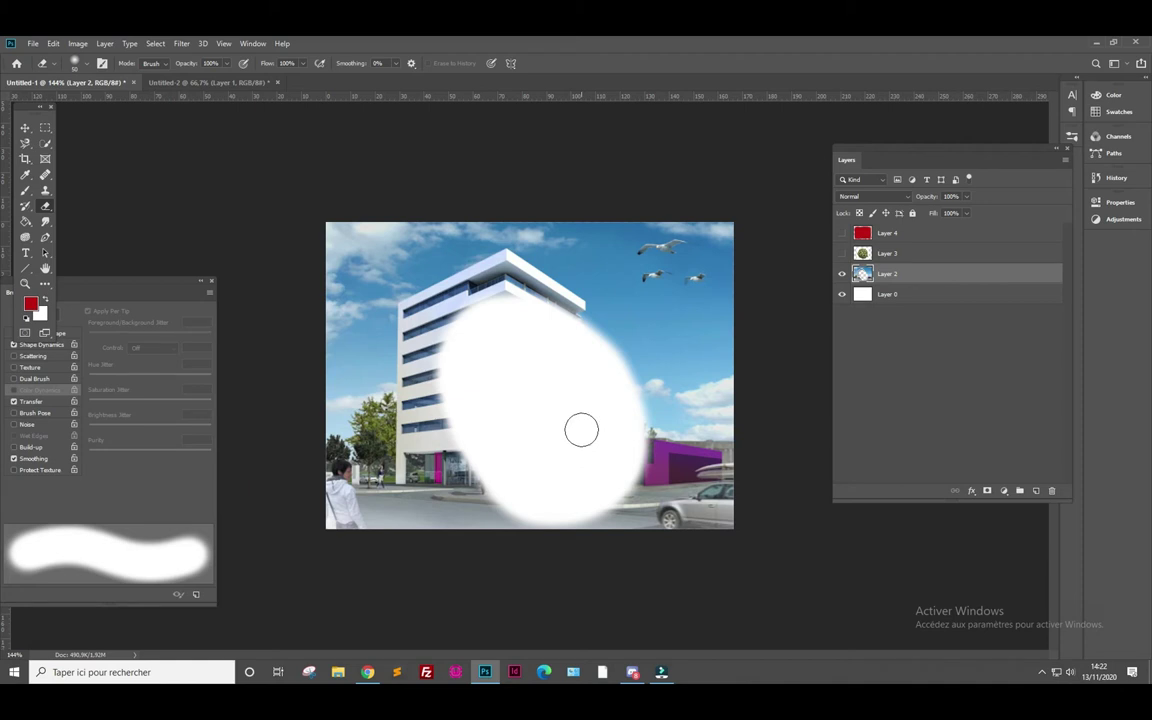
click(841, 294)
drag(598, 322, 586, 303)
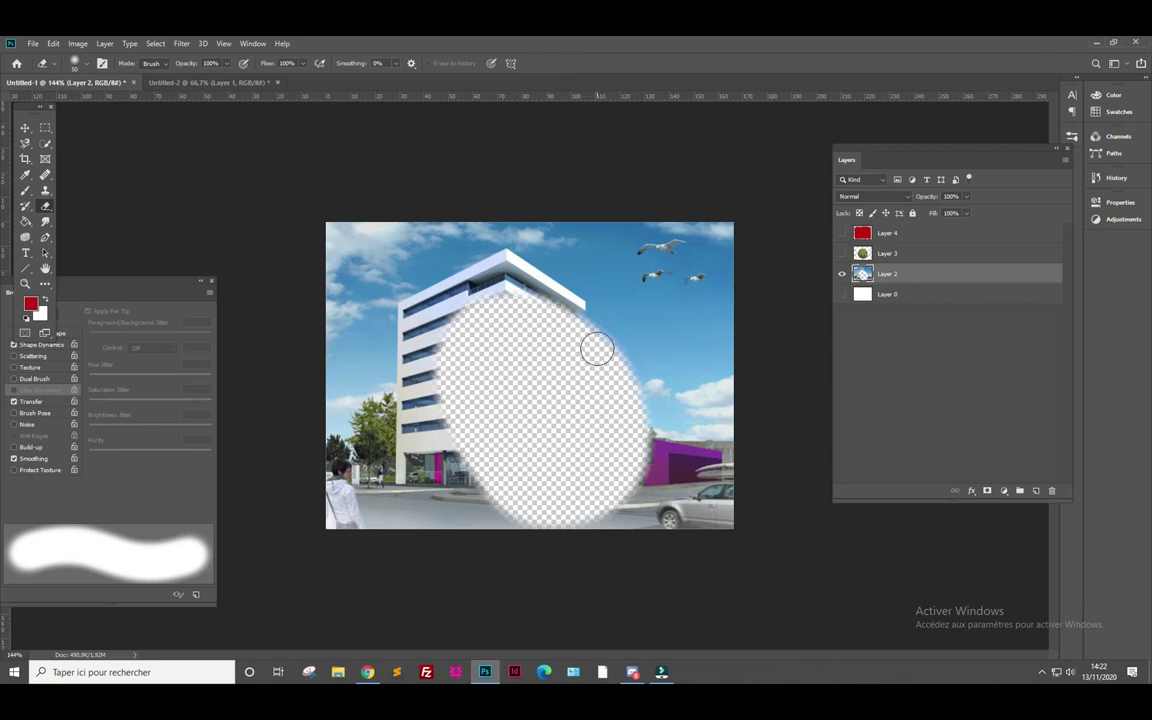
click(842, 294)
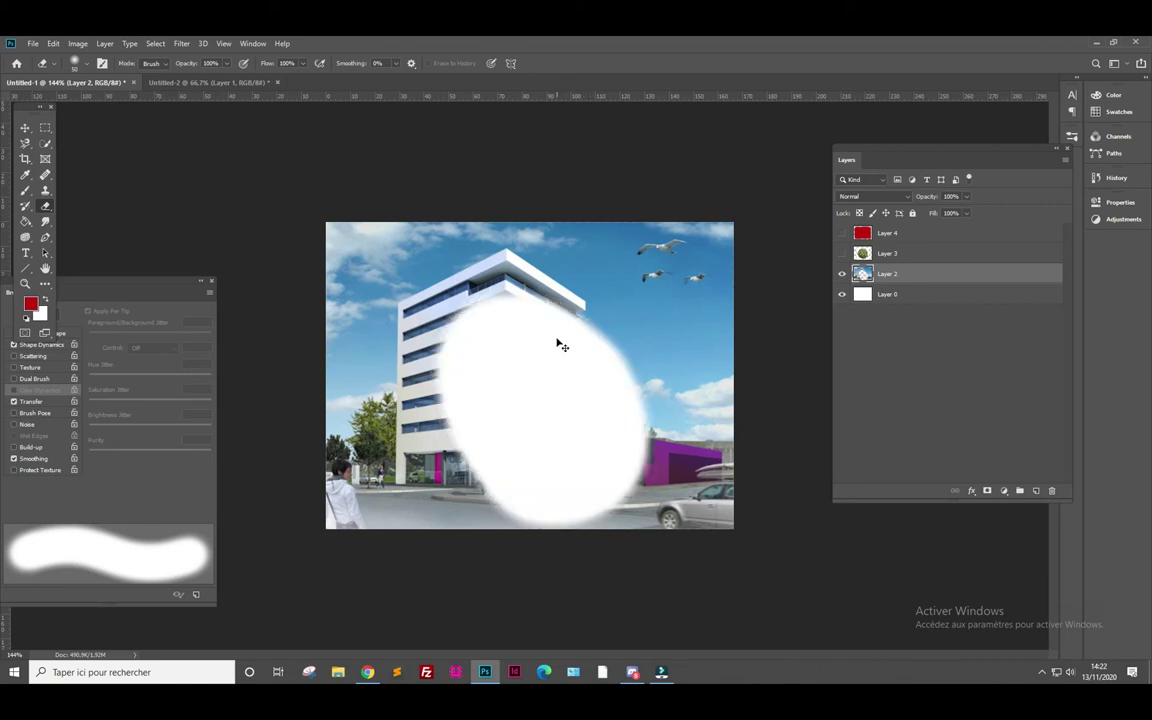
key(ctrl+z)
key(ctrl+z)
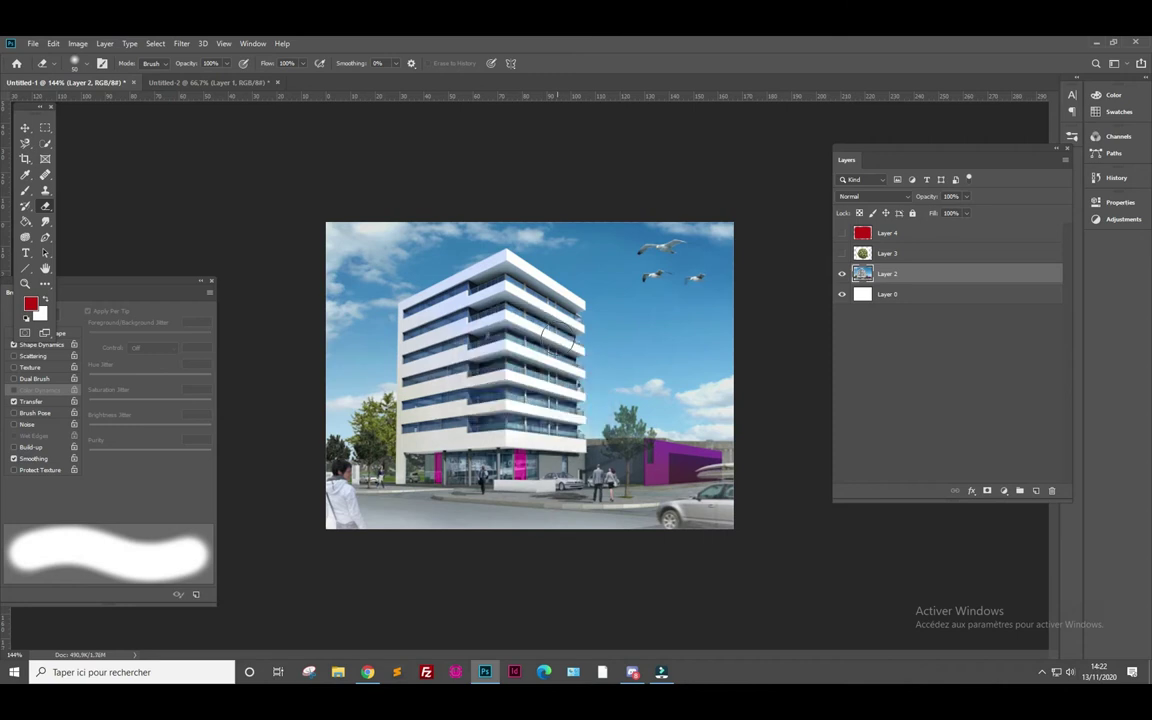
drag(545, 295, 585, 332)
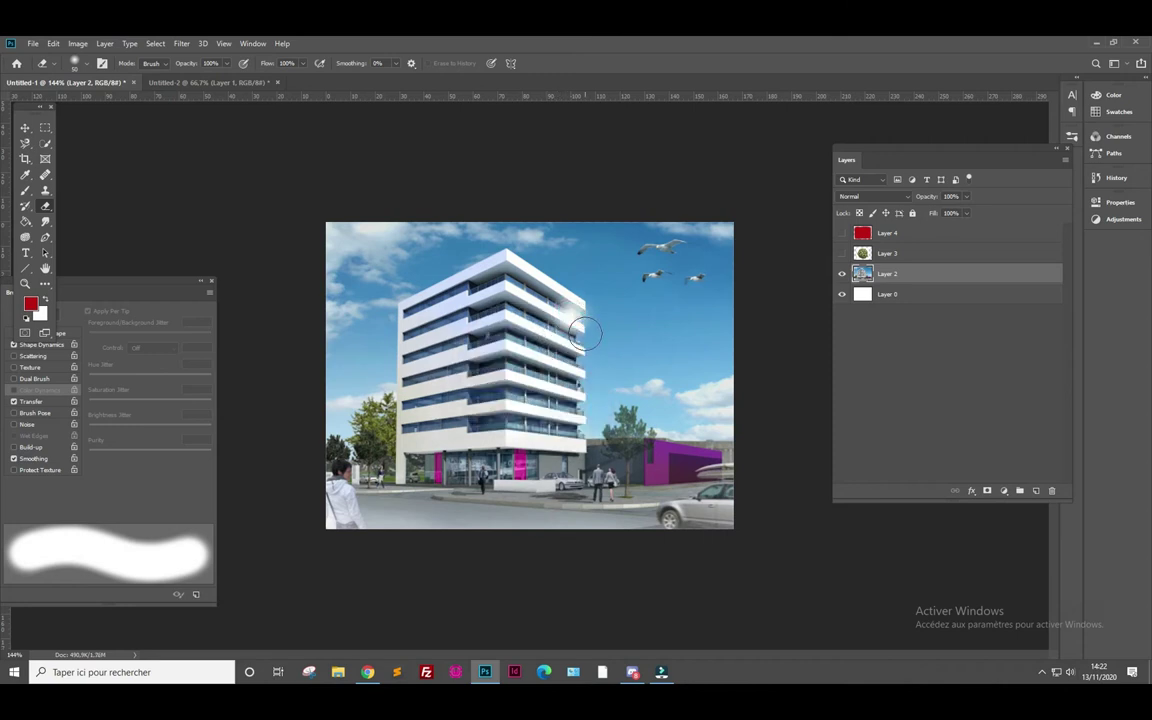
click(585, 333)
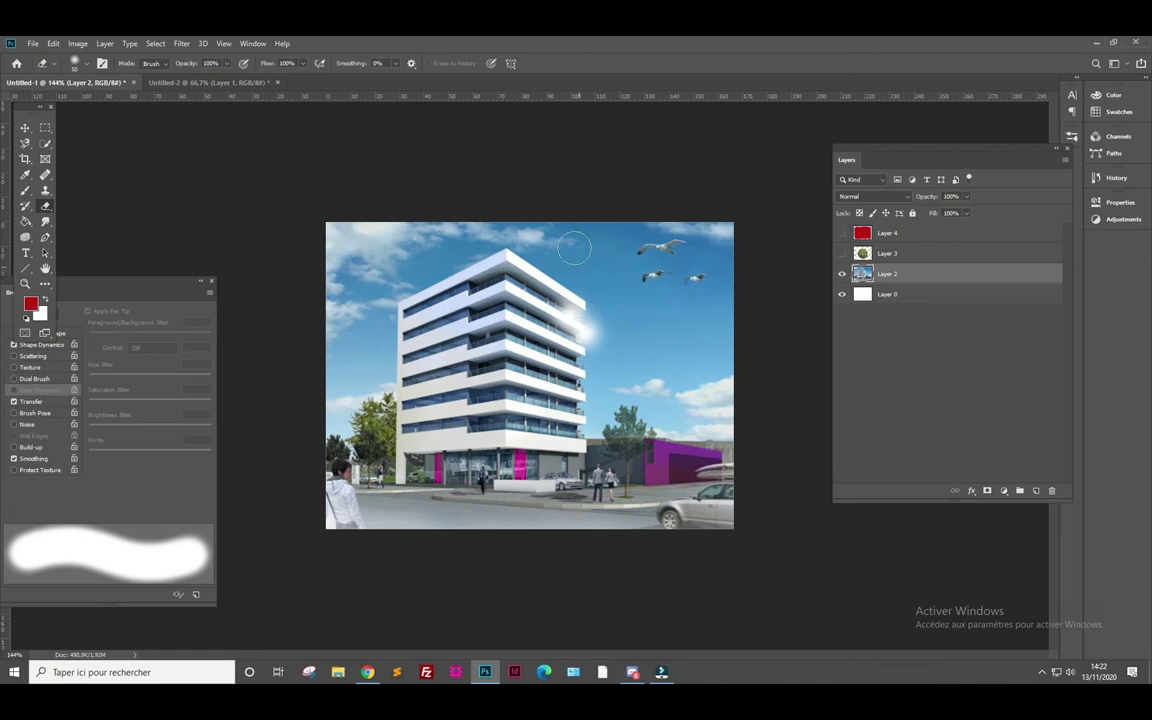
drag(584, 324, 594, 344)
key(ctrl+z)
key(ctrl+z)
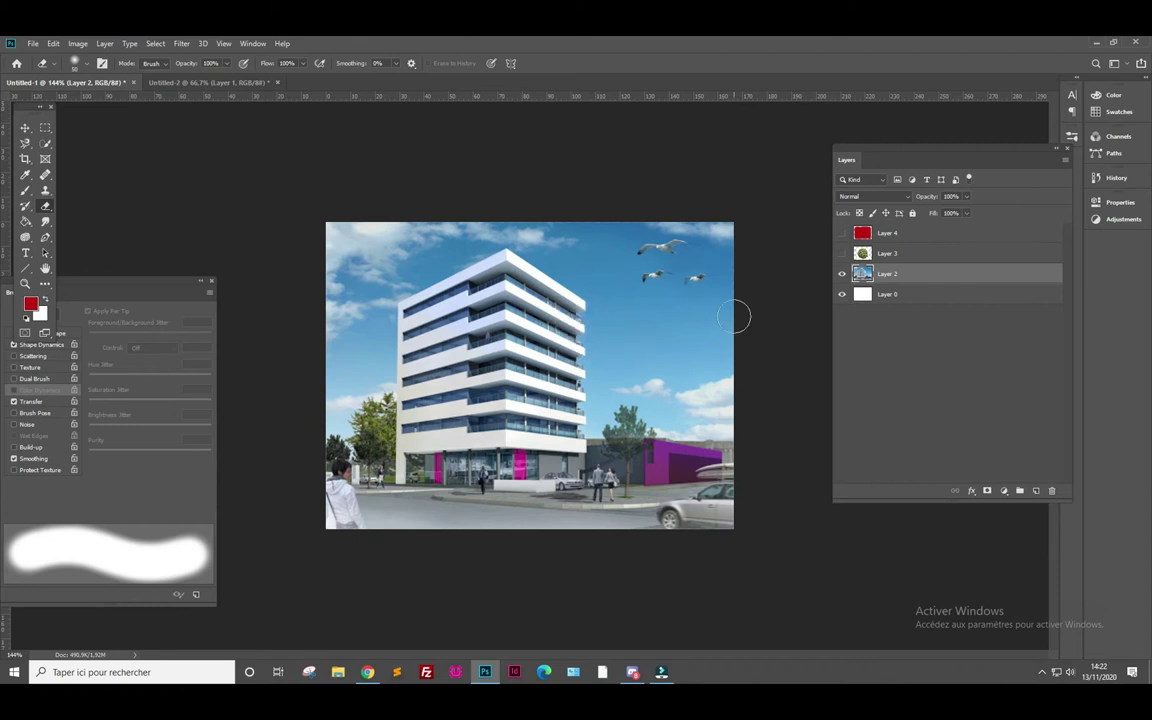
- Show leaf Layer 3, erase a round hole in its centre, then hide it again
click(842, 253)
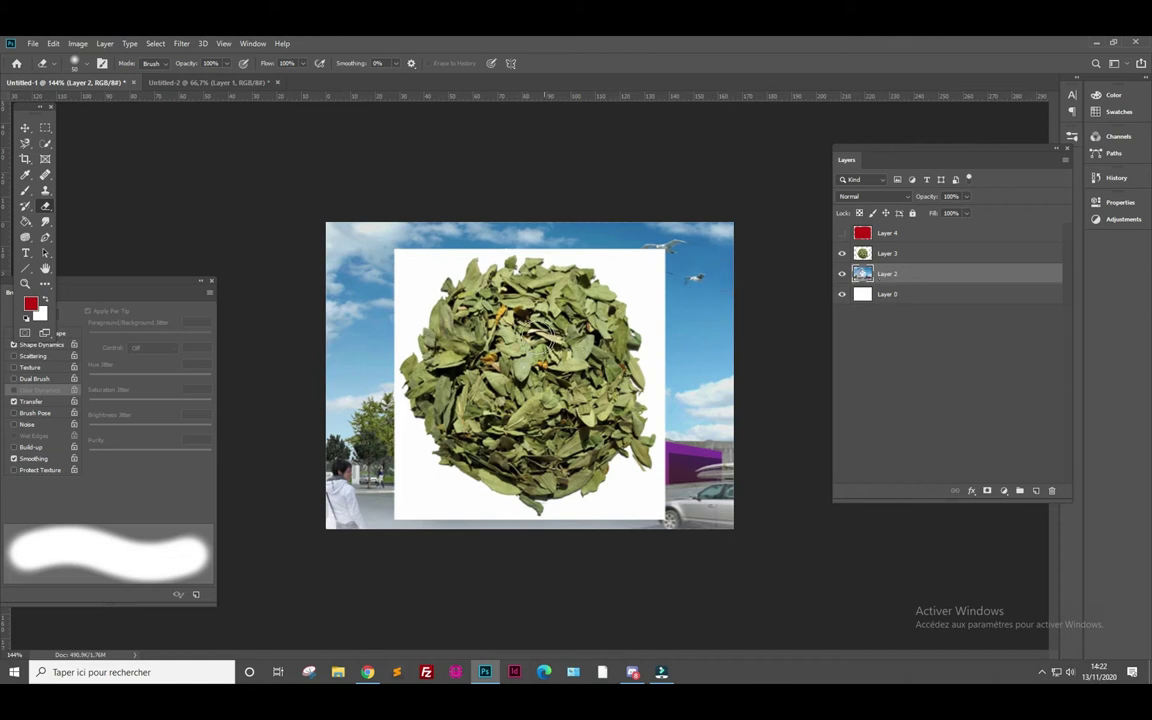
click(900, 253)
mouse_move(505, 337)
mouse_down()
mouse_move(531, 384)
mouse_move(546, 372)
mouse_move(491, 337)
mouse_up()
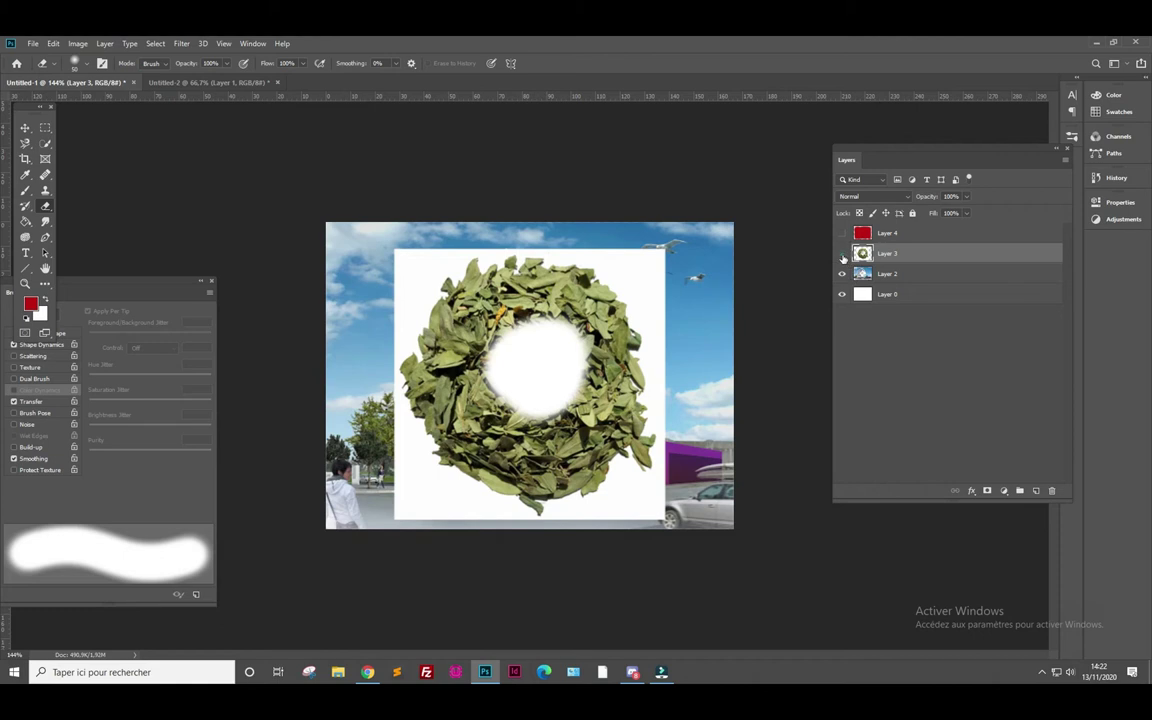
click(842, 255)
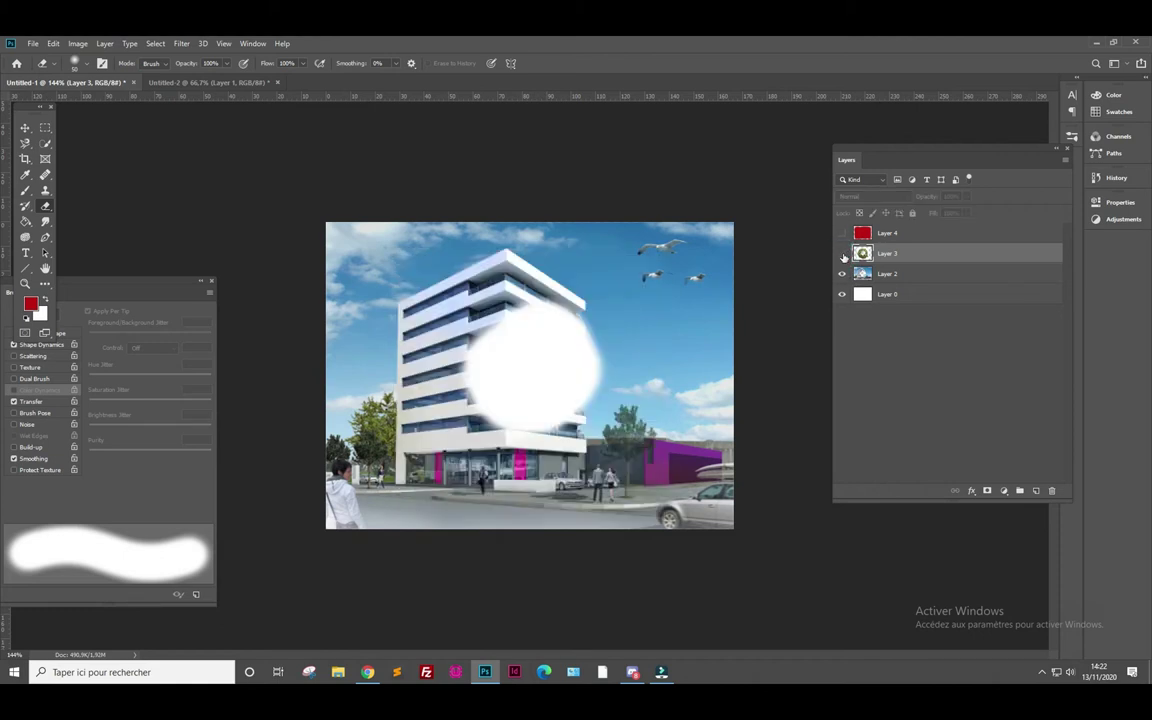
click(842, 254)
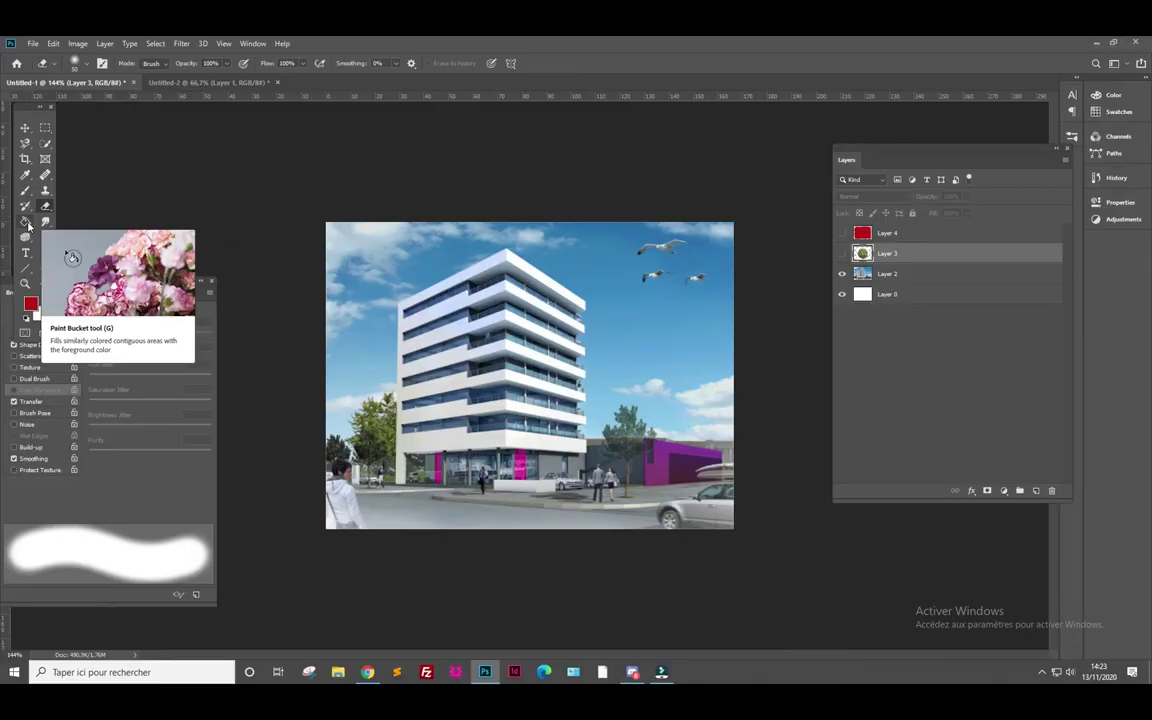
click(25, 222)
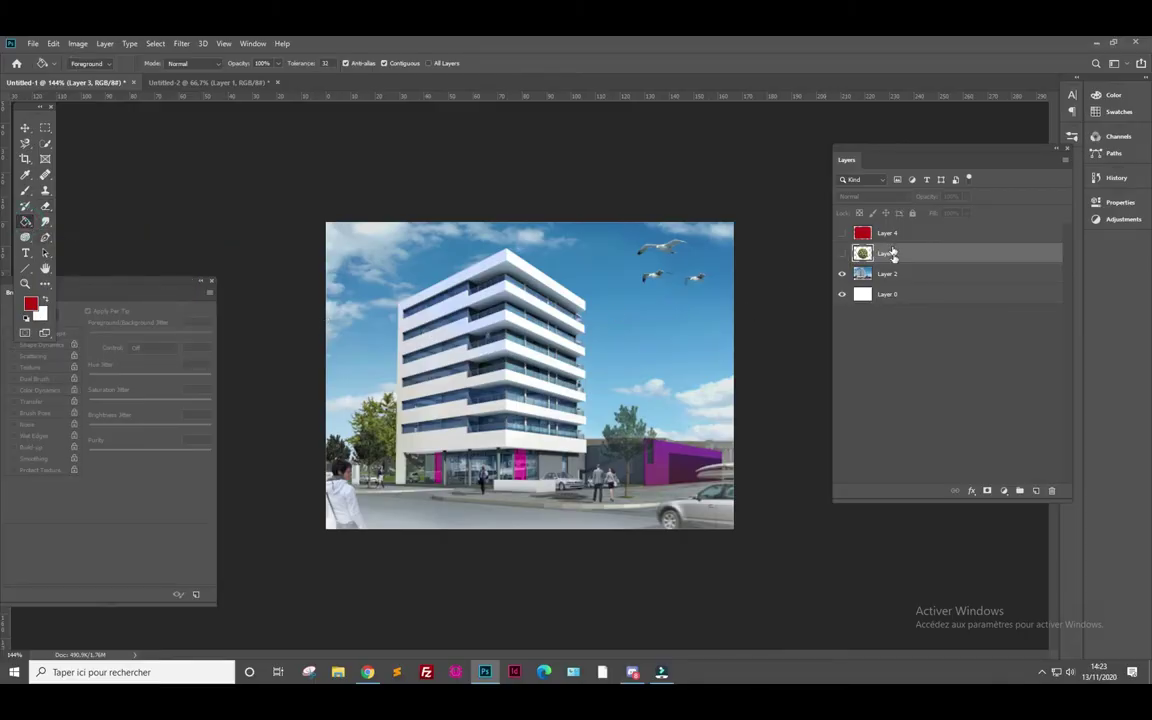
- Add a new Layer 5, fill it solid red, and hide it with the leaf layer
click(1036, 490)
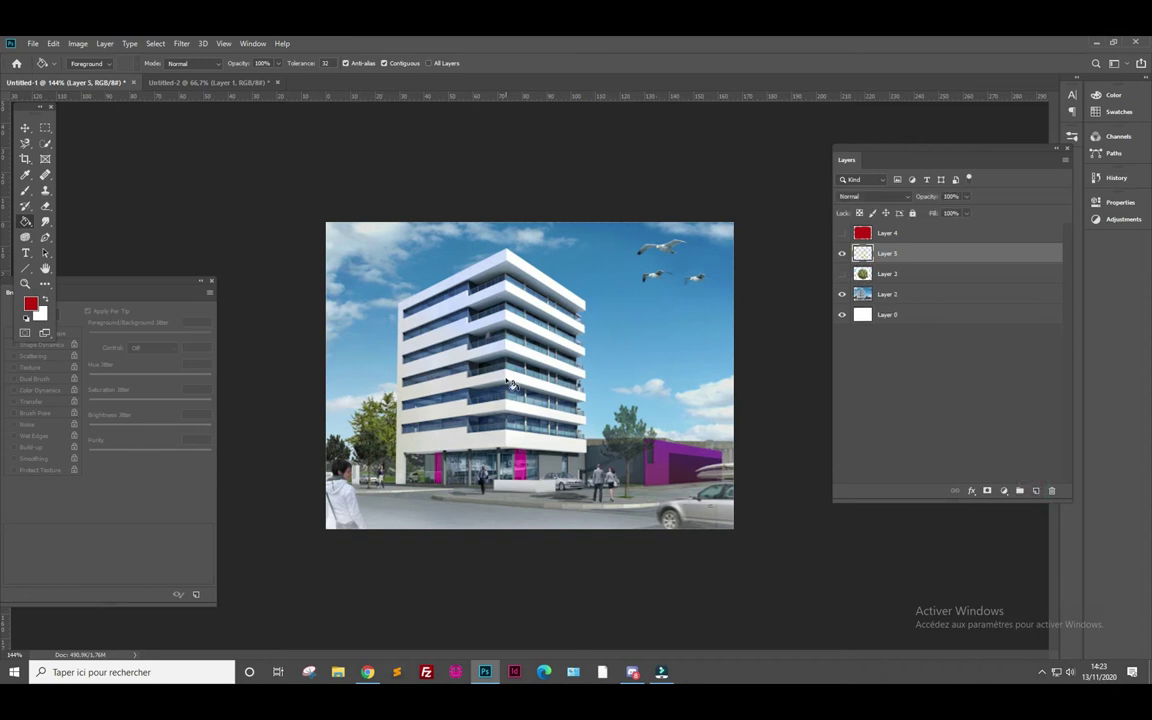
click(505, 378)
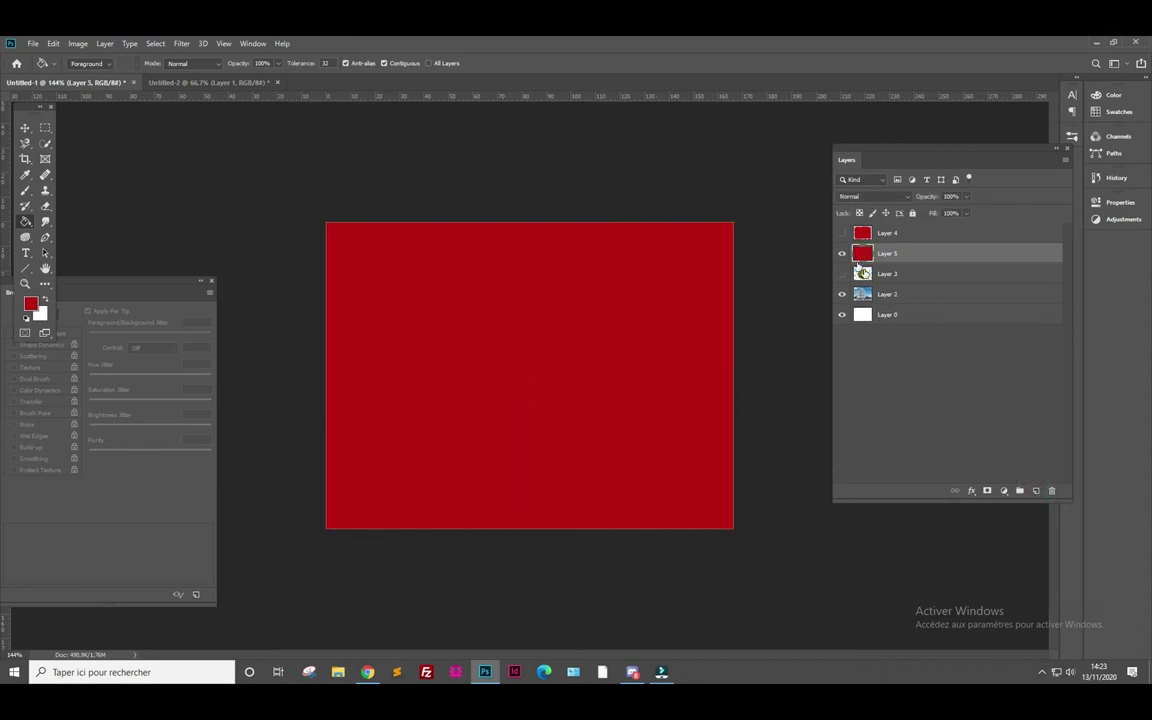
drag(841, 253, 841, 273)
- Select building Layer 2 and bucket-fill its sky patches red
click(862, 293)
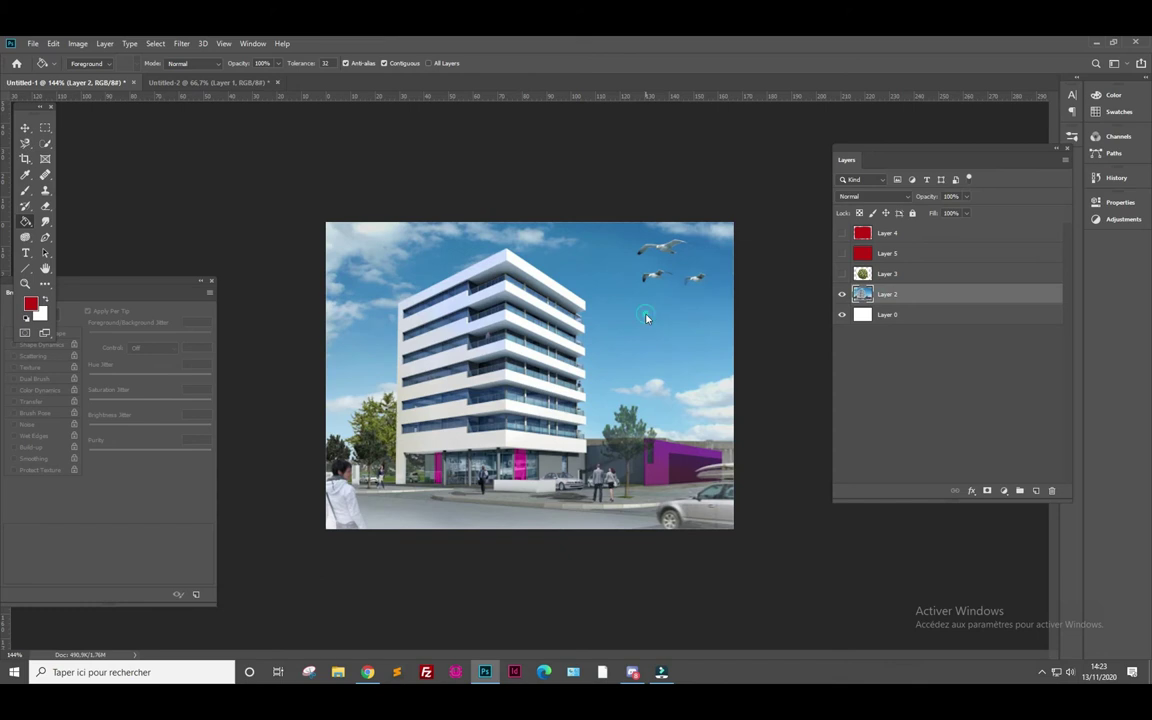
click(646, 318)
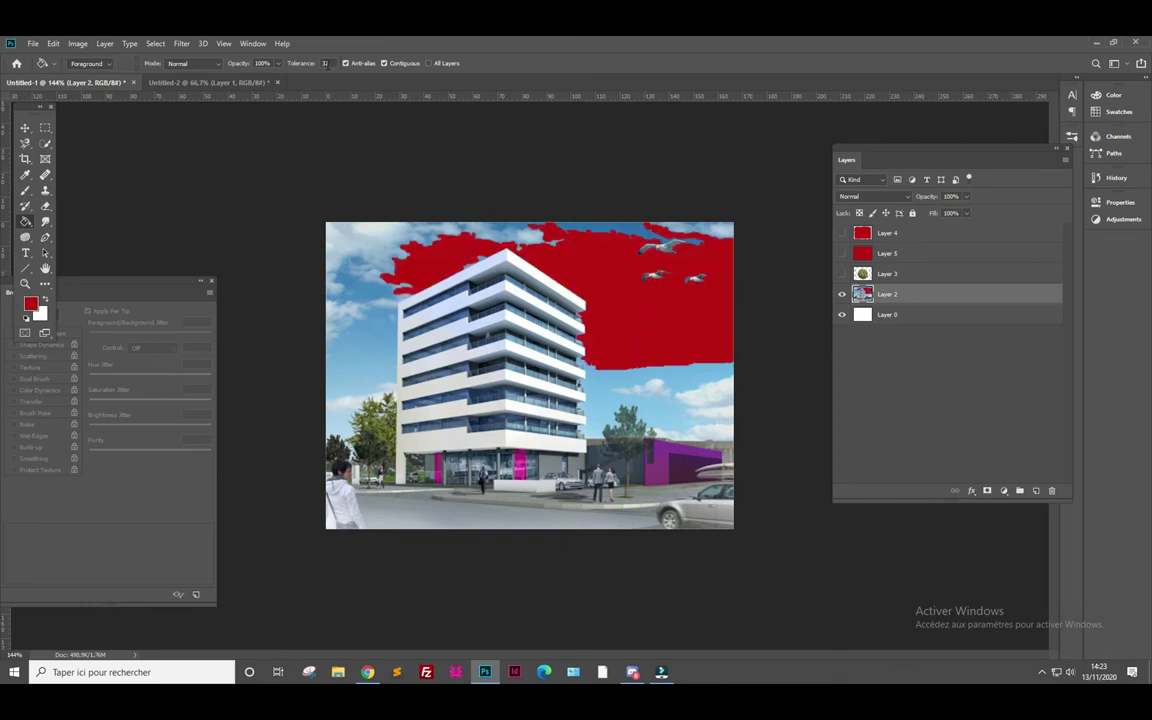
click(331, 320)
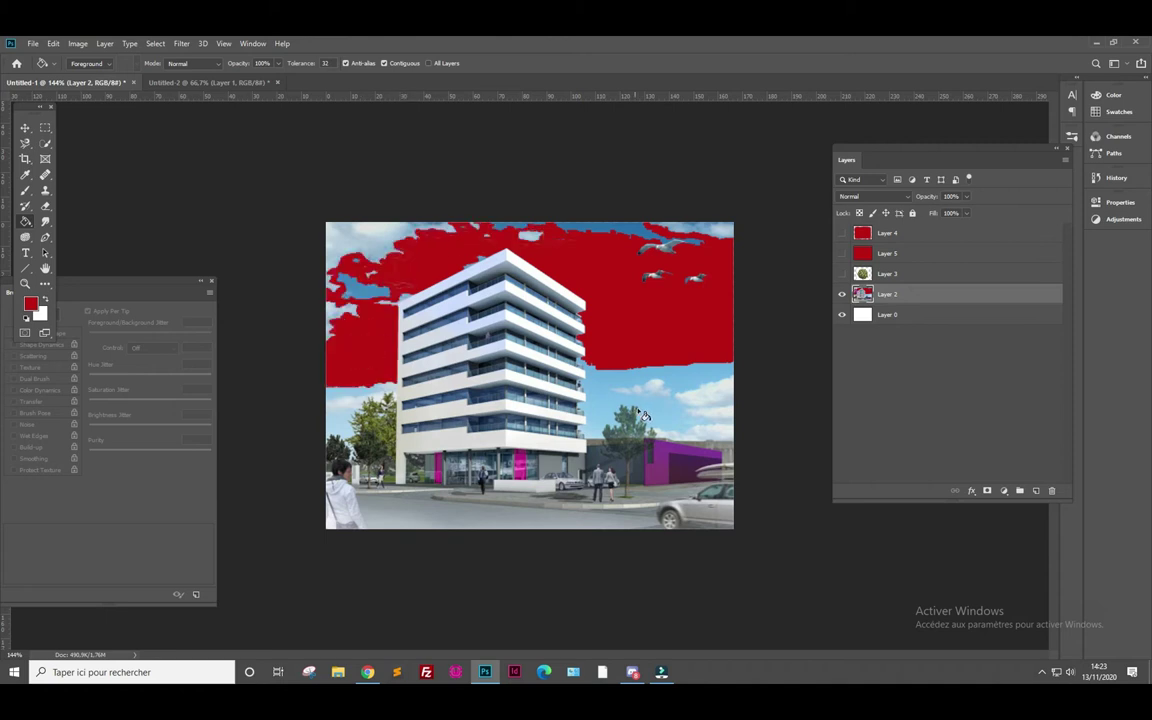
click(600, 401)
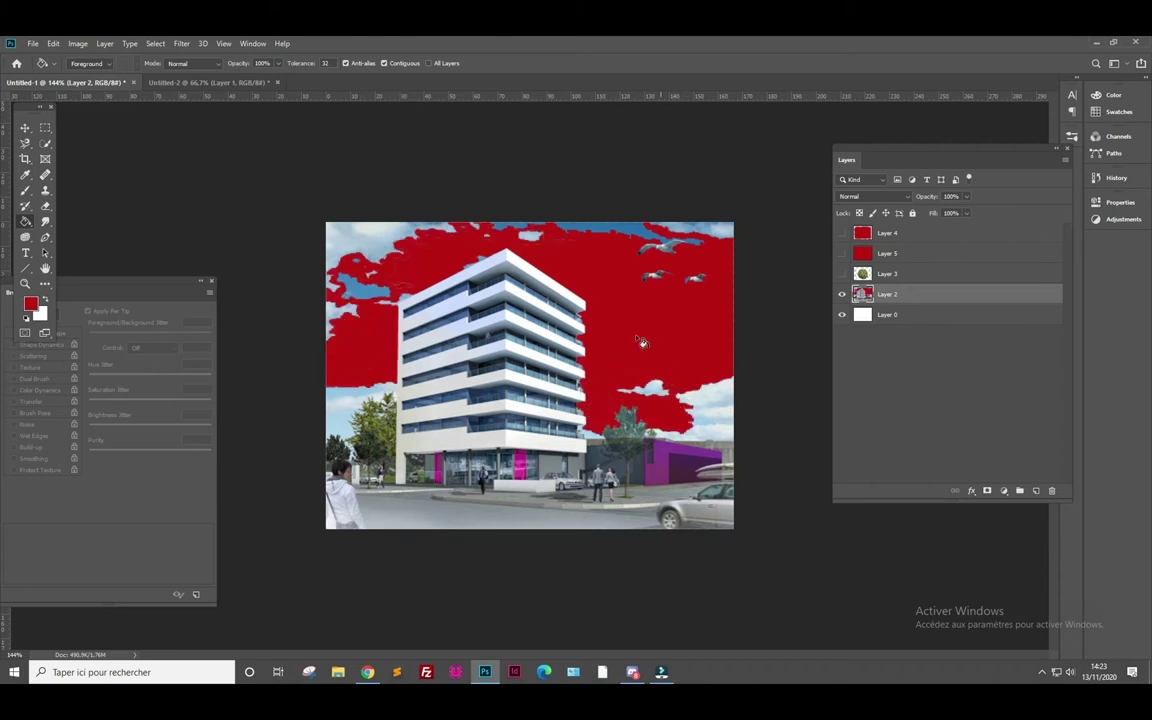
click(585, 232)
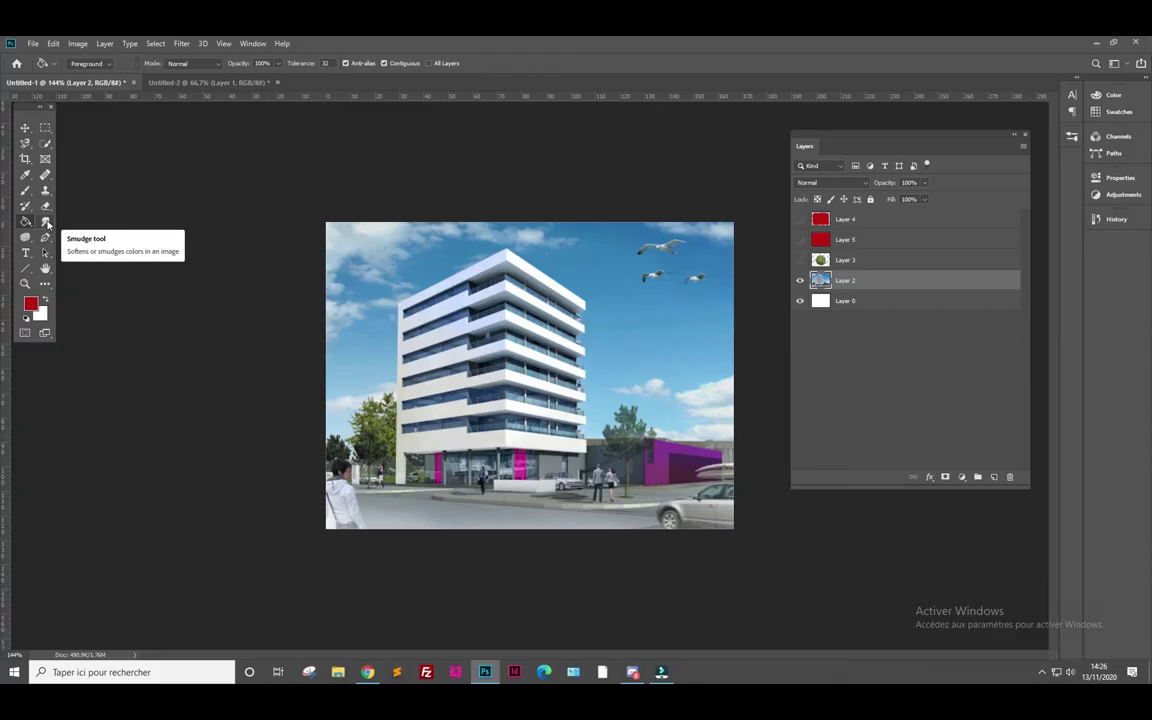
- Pick the Smudge tool, try smudge strokes across the sky and building, then undo them
click(46, 222)
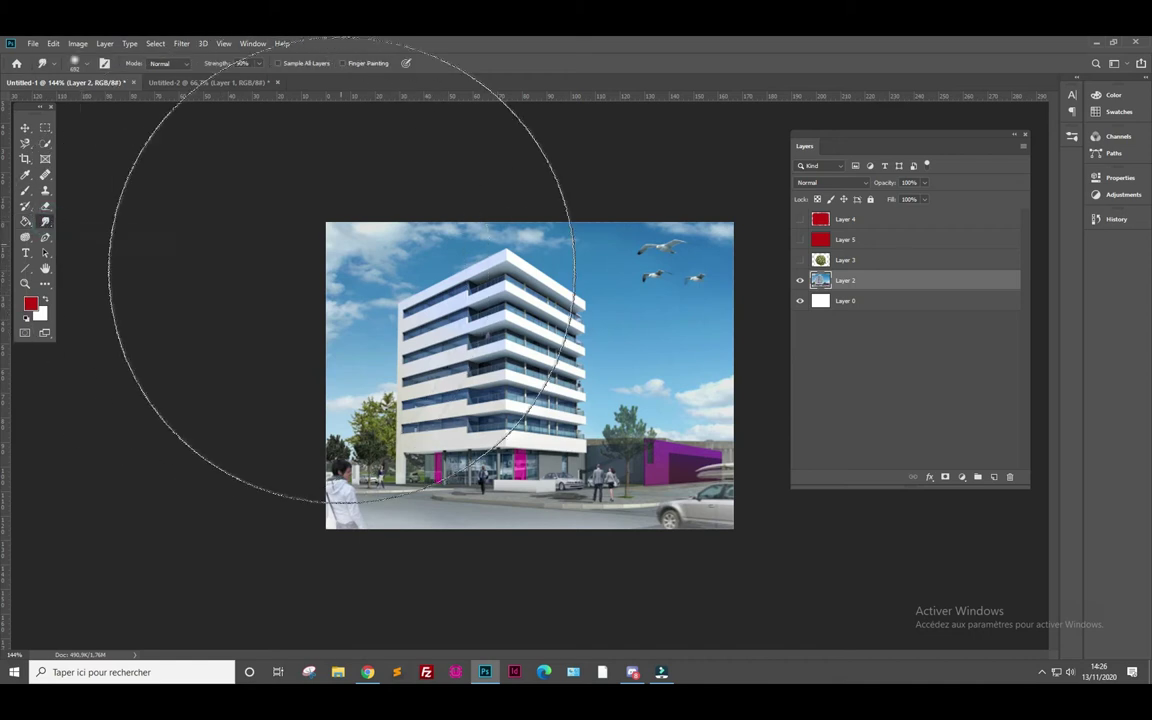
click(88, 66)
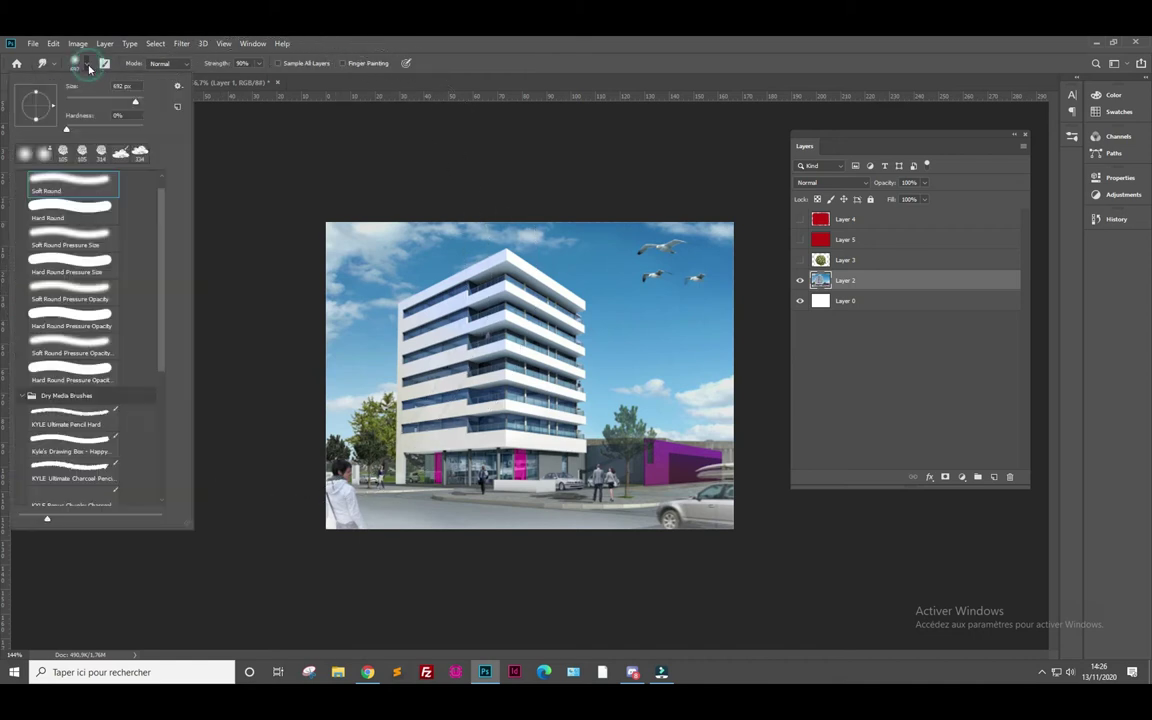
mouse_move(90, 103)
mouse_down()
mouse_move(80, 104)
mouse_move(92, 103)
mouse_up()
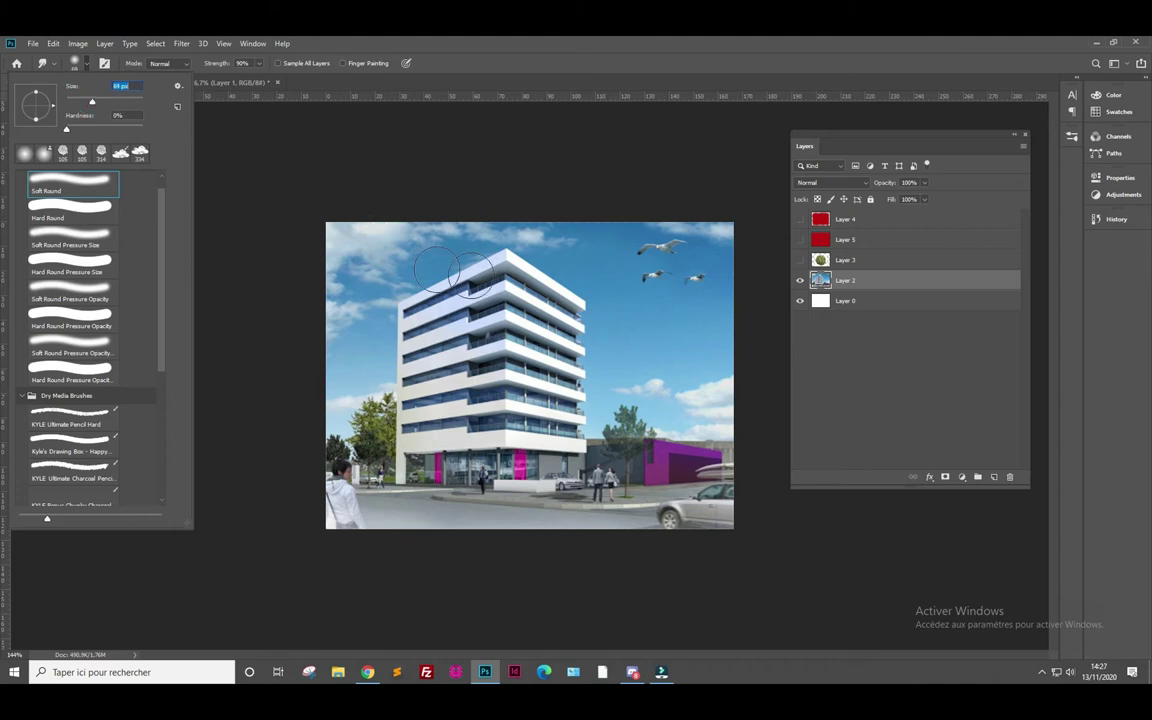
click(656, 270)
mouse_move(600, 258)
mouse_down()
mouse_move(505, 340)
mouse_move(395, 370)
mouse_up()
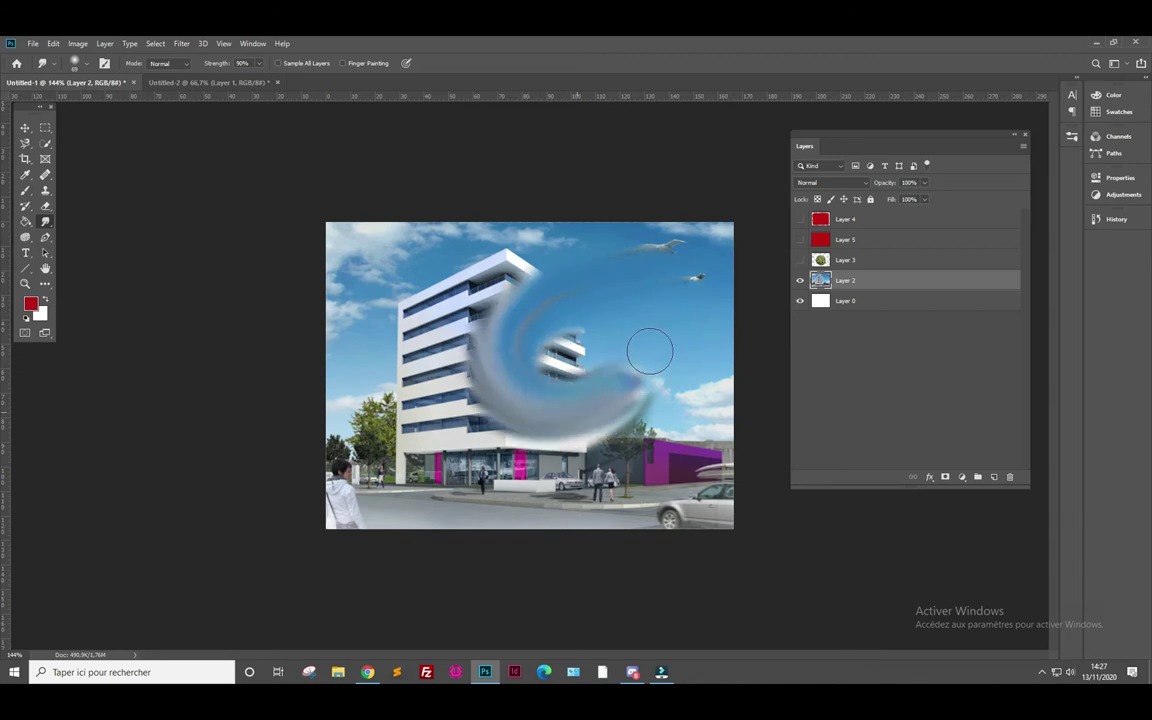
mouse_move(440, 510)
mouse_down()
mouse_move(352, 455)
mouse_move(694, 275)
mouse_move(553, 249)
mouse_move(527, 494)
mouse_move(716, 344)
mouse_move(774, 375)
mouse_up()
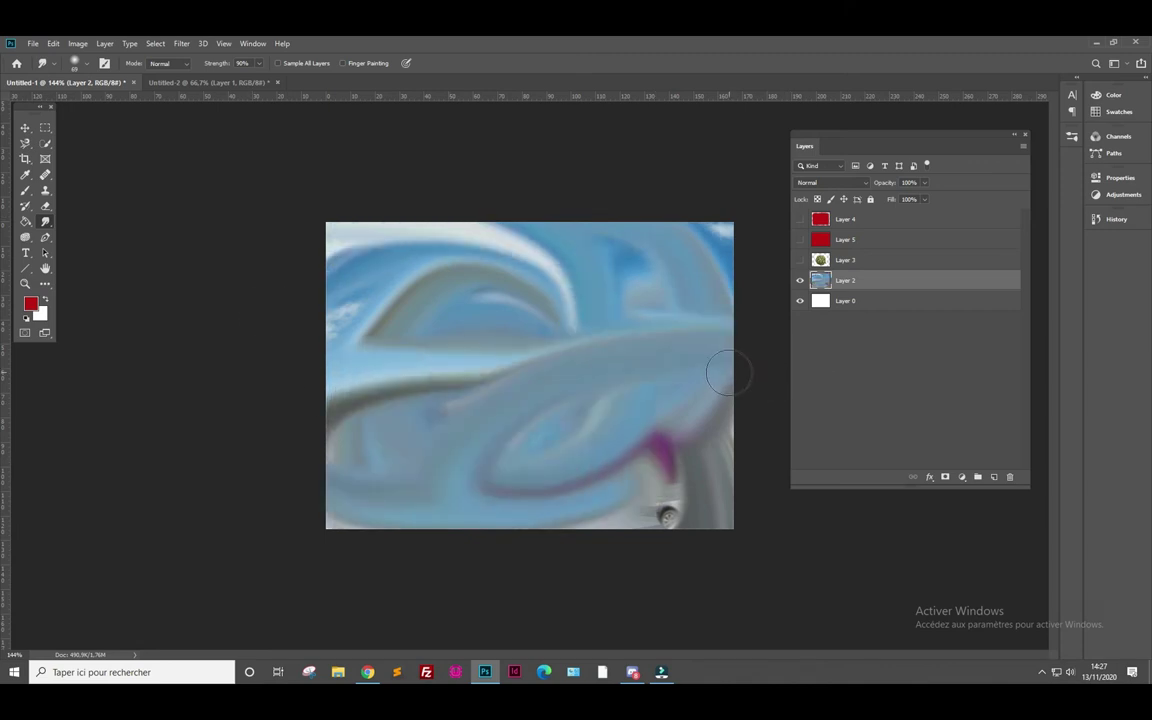
key(F12)
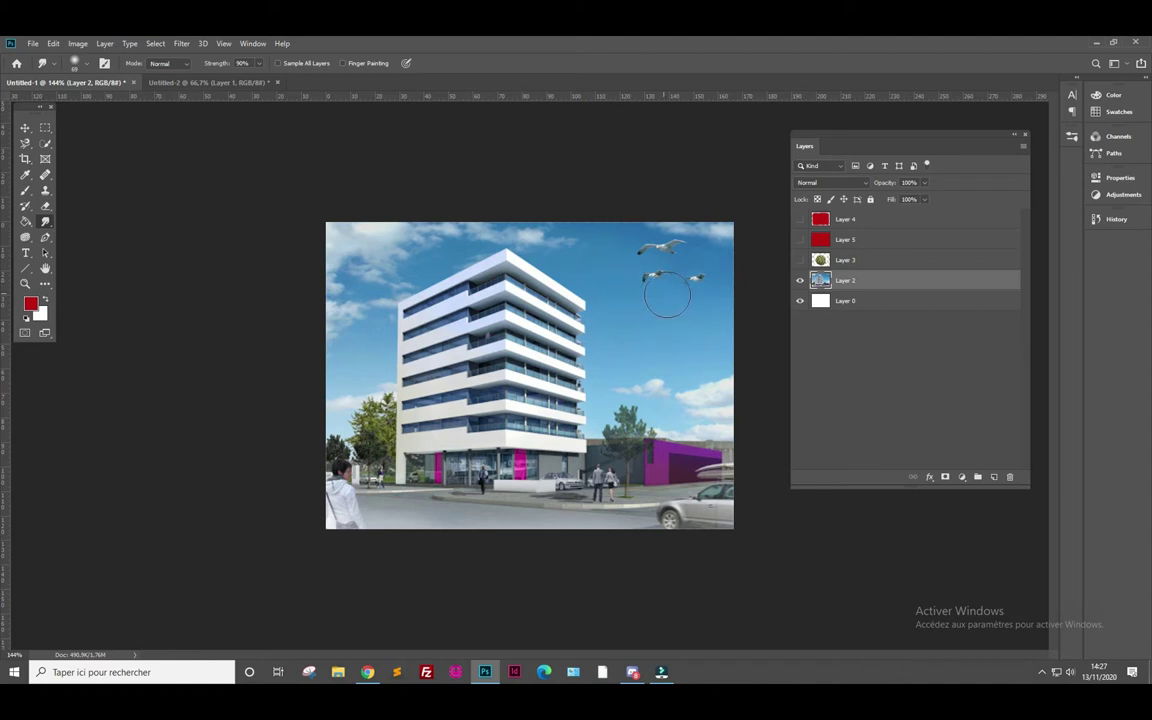
scroll(668, 296, up, 4)
scroll(668, 303, up, 1)
drag(663, 360, 470, 365)
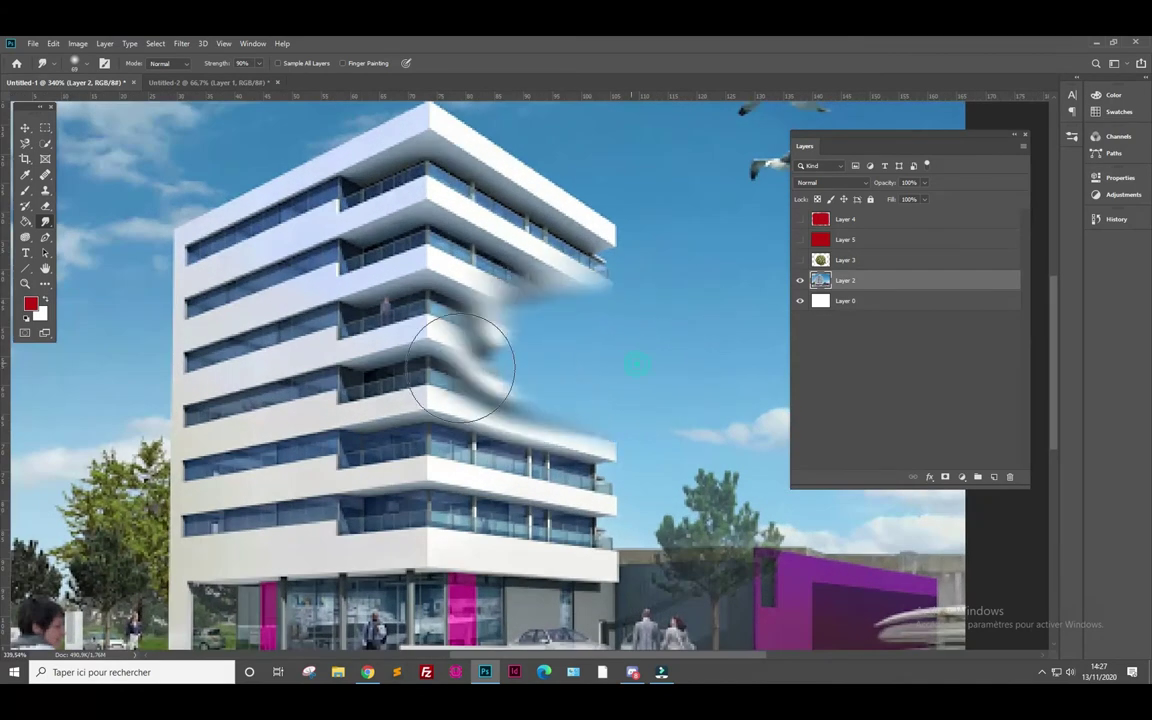
key(ctrl+z)
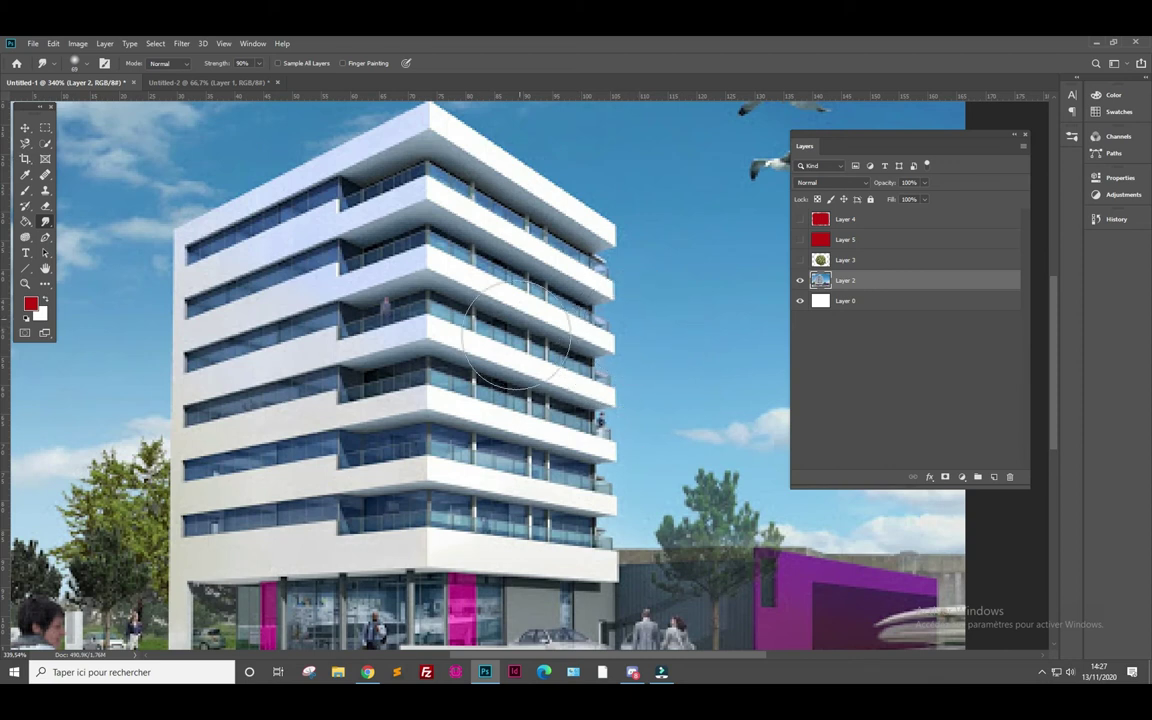
scroll(452, 378, up, 3)
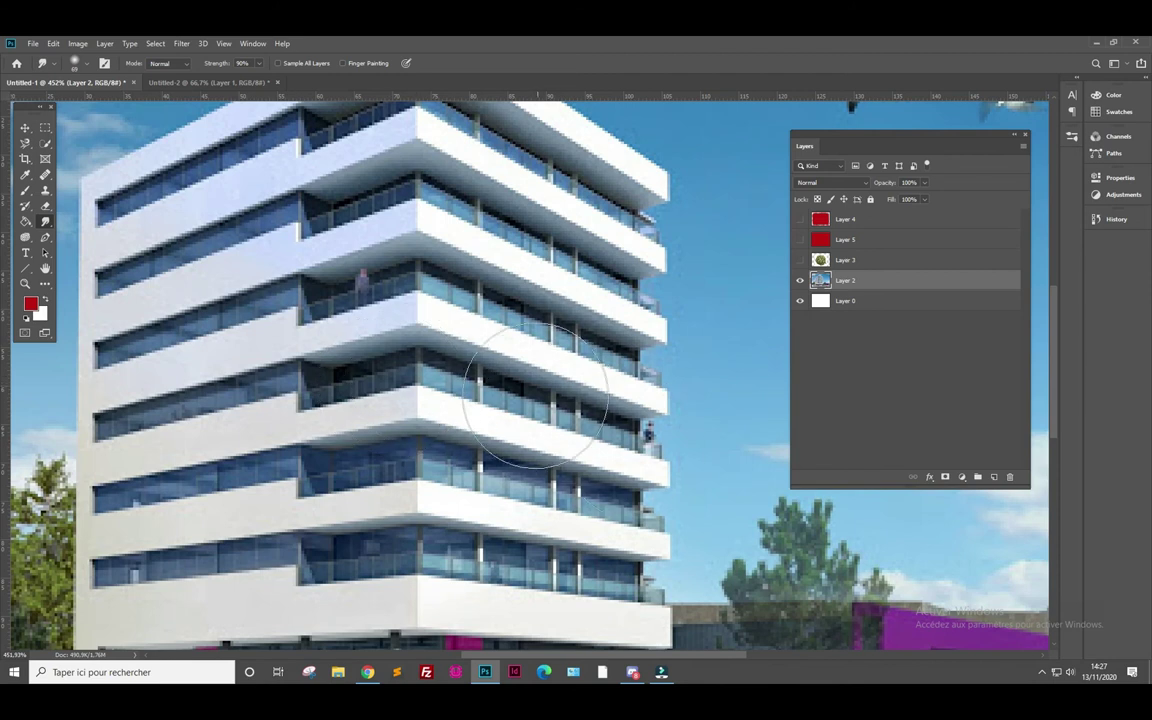
- Shrink the smudge brush to 4 px, zoom in, and move the Layers panel off the seagulls
click(87, 65)
drag(73, 104, 68, 104)
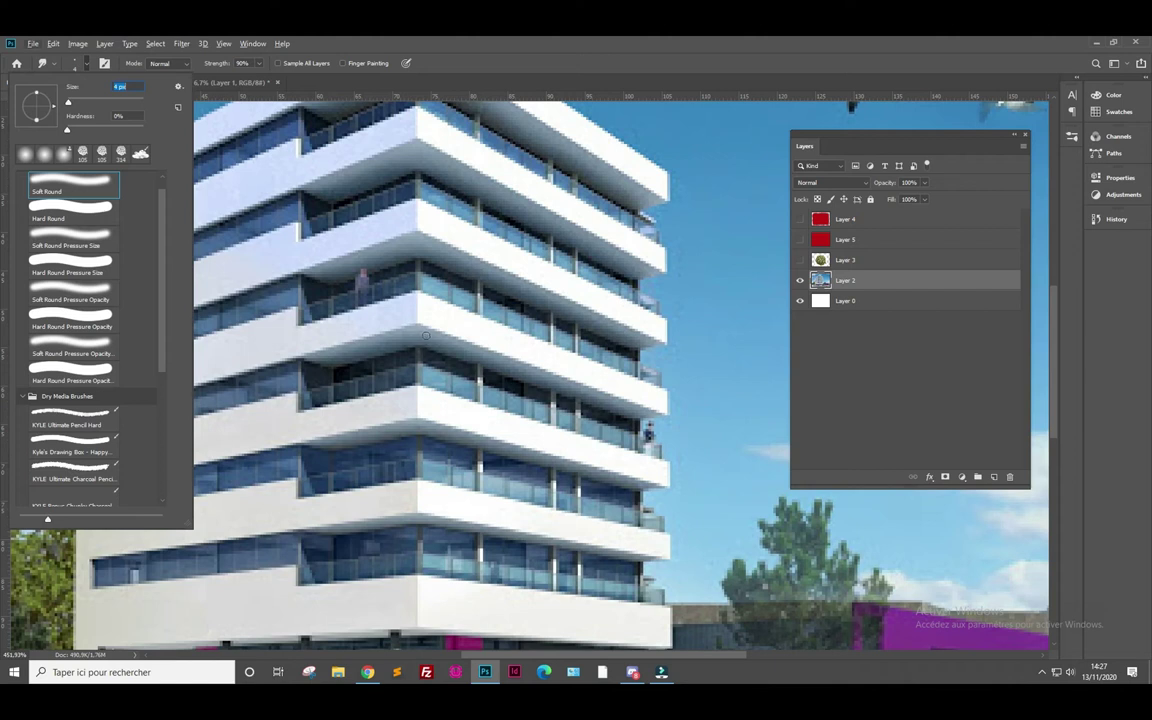
key(Return)
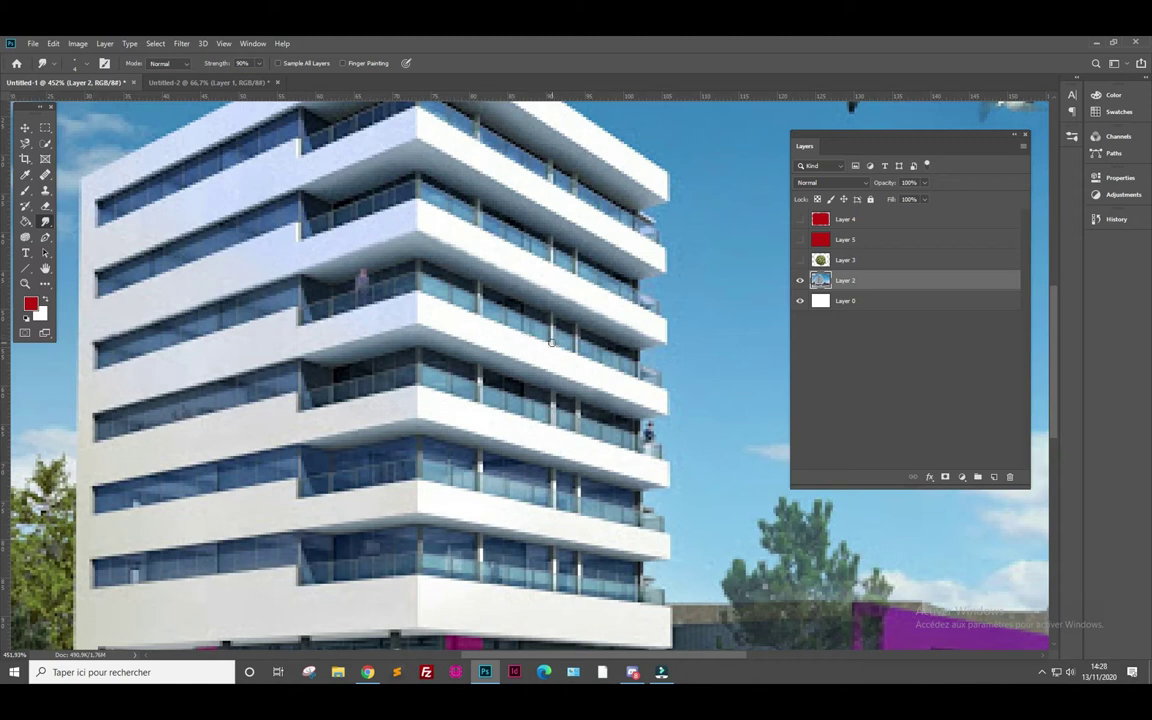
scroll(551, 343, down, 3)
scroll(551, 343, down, 2)
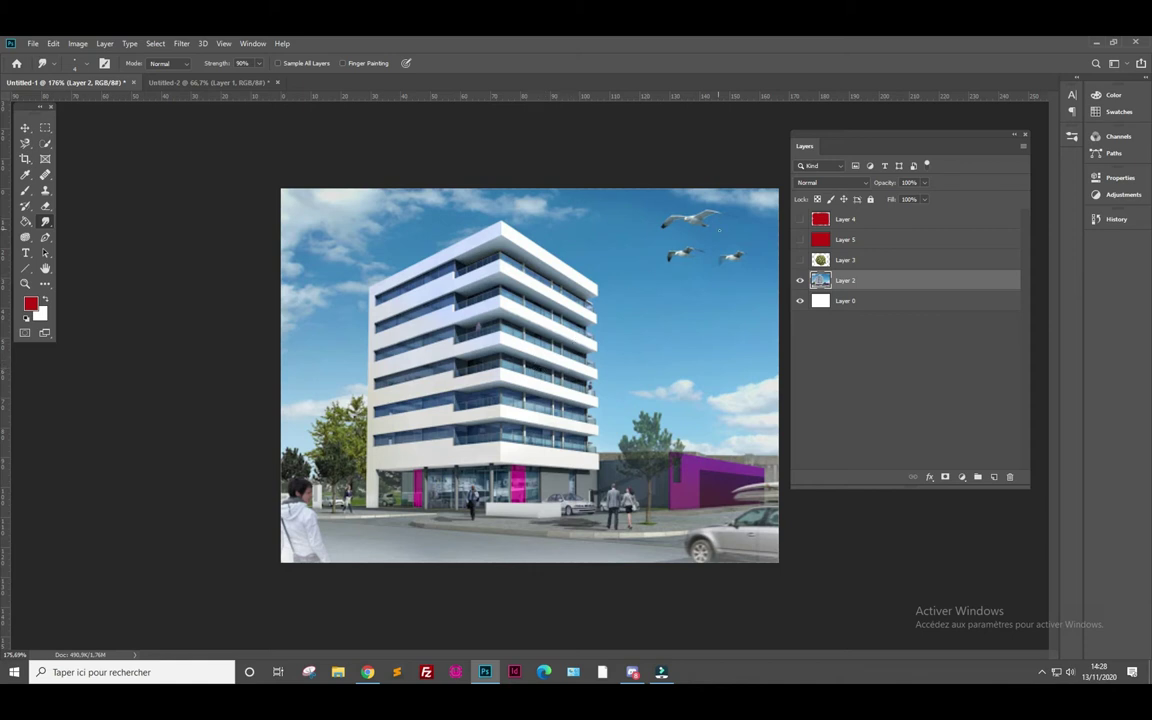
key(ctrl+plus)
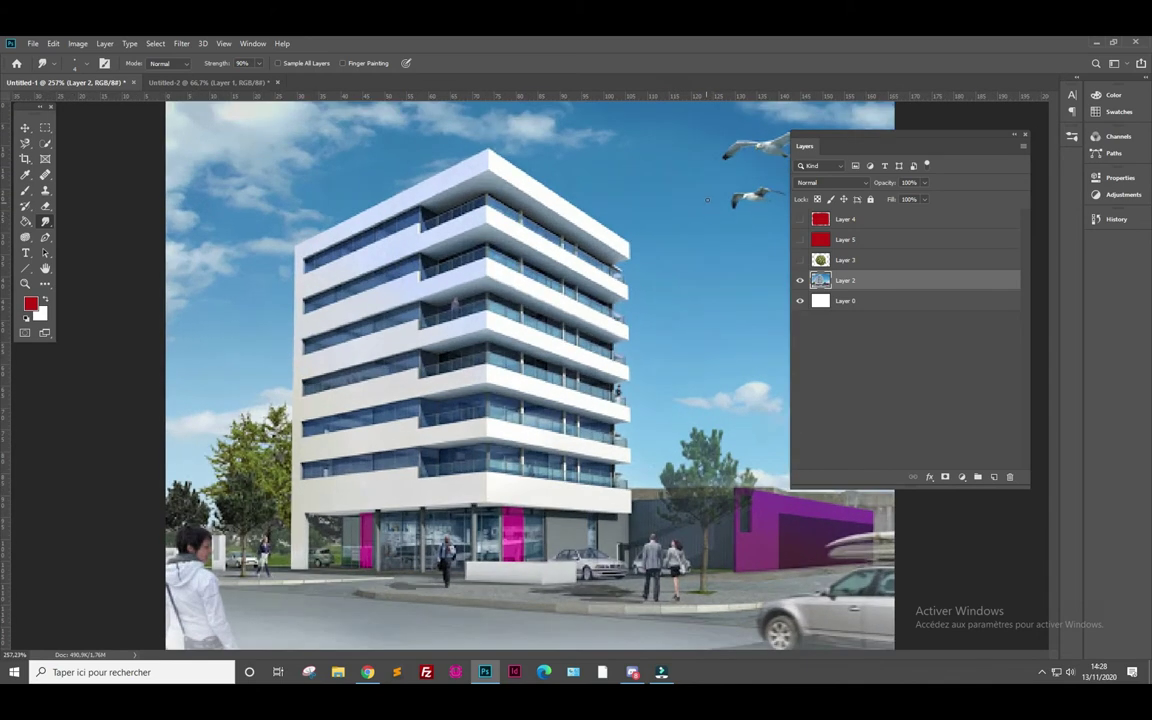
drag(1002, 138, 987, 275)
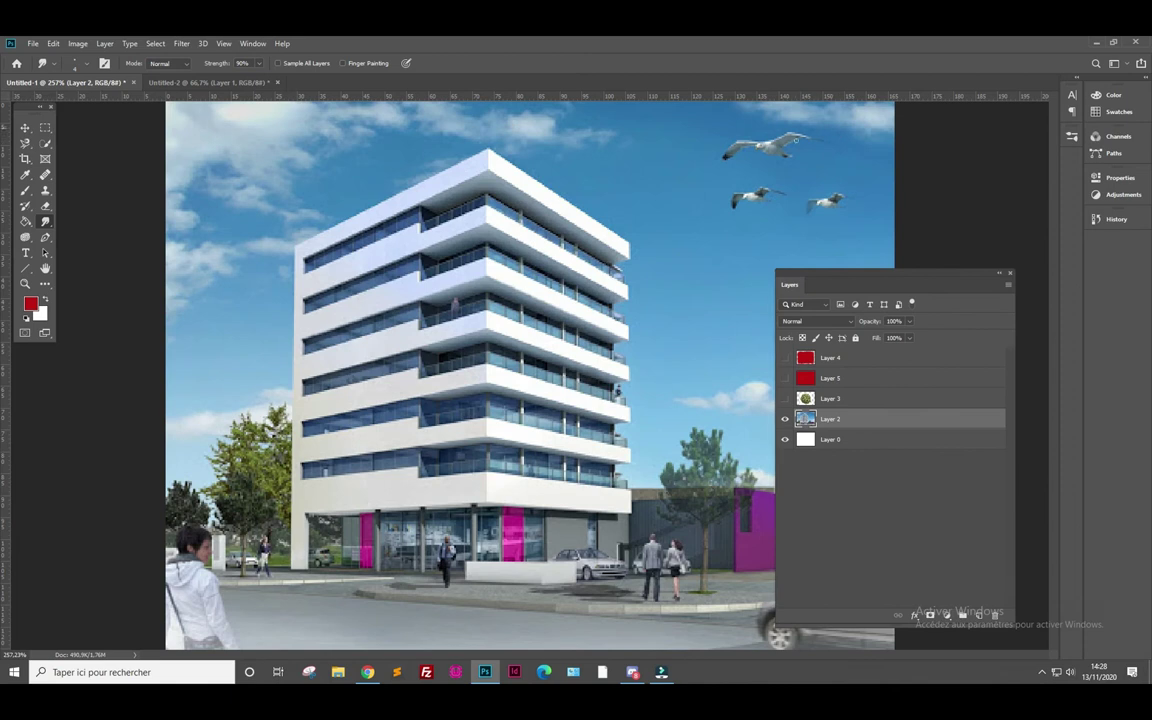
scroll(796, 140, up, 2)
scroll(796, 140, up, 2)
scroll(799, 145, down, 2)
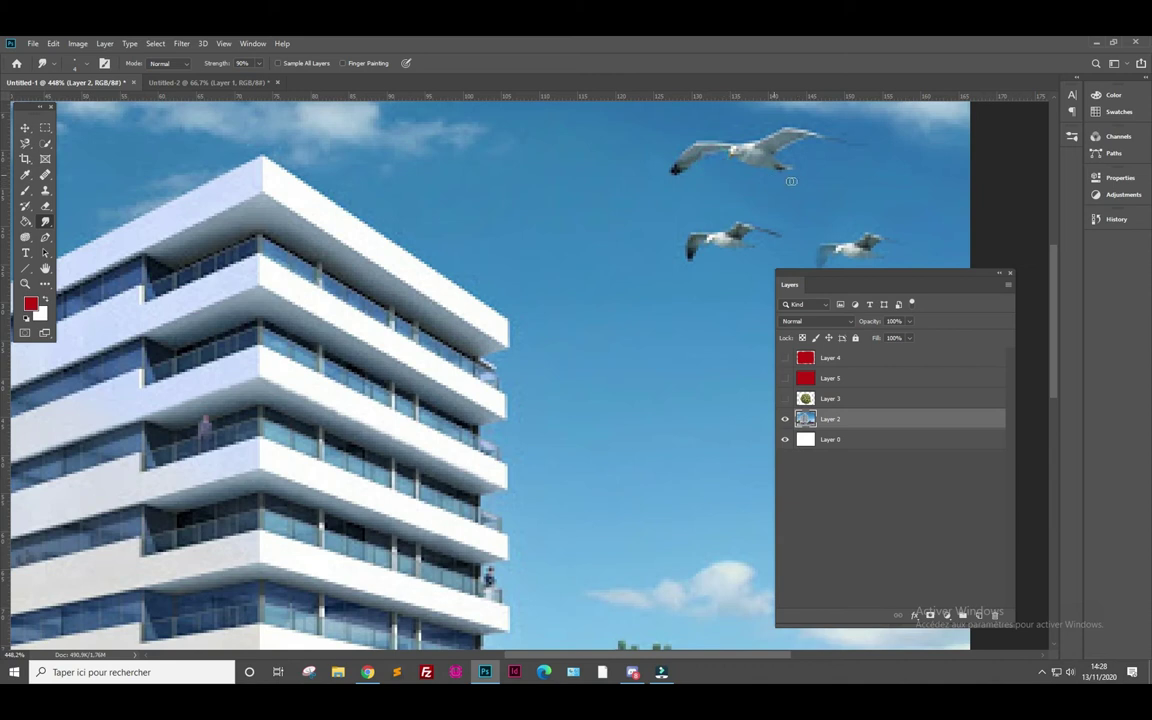
- Smudge the upper seagull's wing, then test a facade streak and undo it
drag(783, 155, 803, 148)
scroll(621, 262, down, 3)
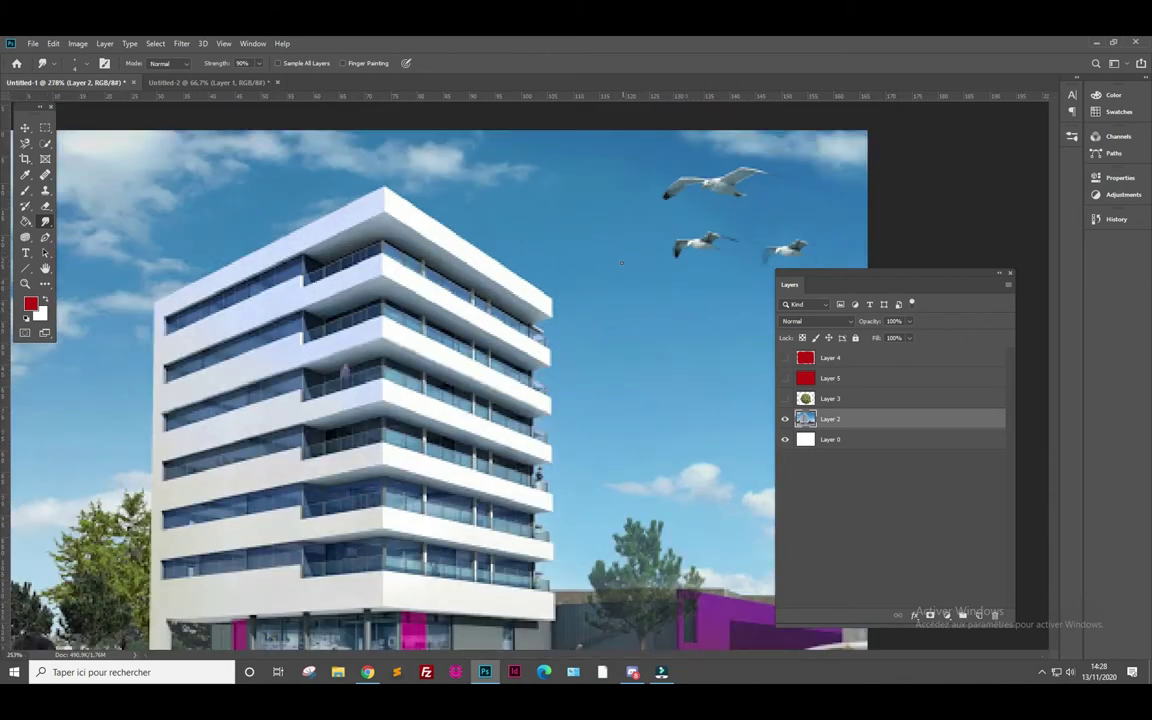
scroll(621, 262, down, 2)
mouse_move(545, 267)
mouse_down()
mouse_move(450, 300)
mouse_move(520, 400)
mouse_move(350, 280)
mouse_up()
key(ctrl+z)
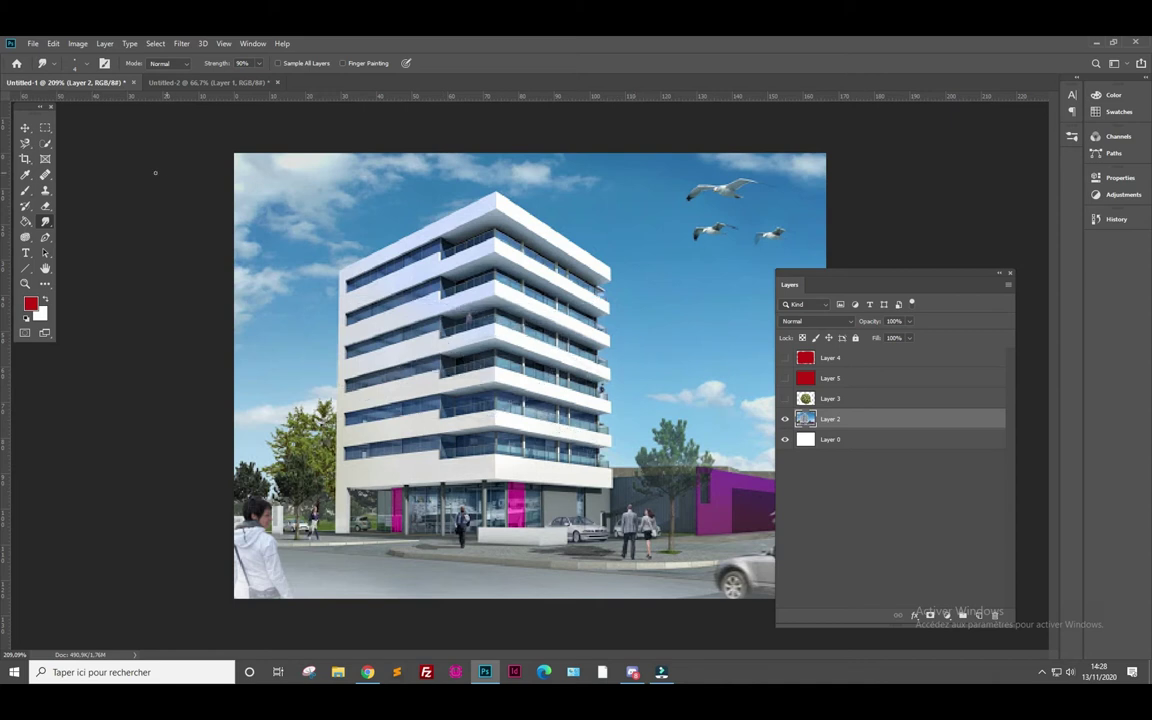
right_click(46, 222)
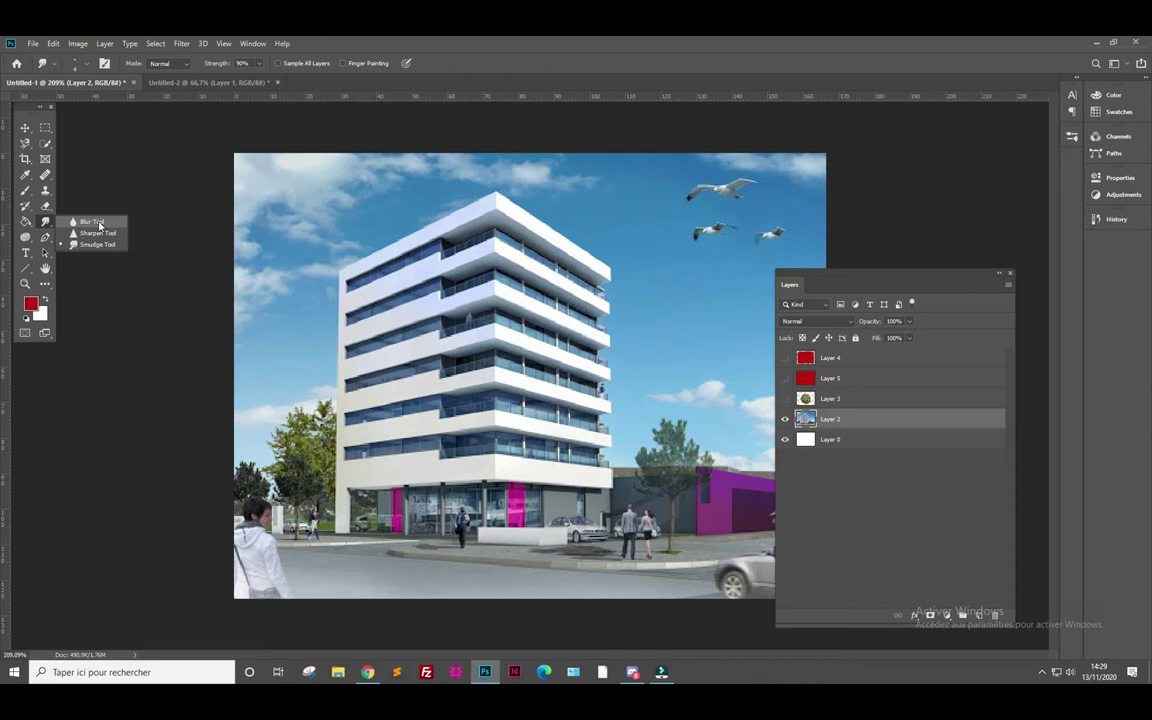
- Switch to the Blur tool and set a small brush size in the preset picker
click(99, 223)
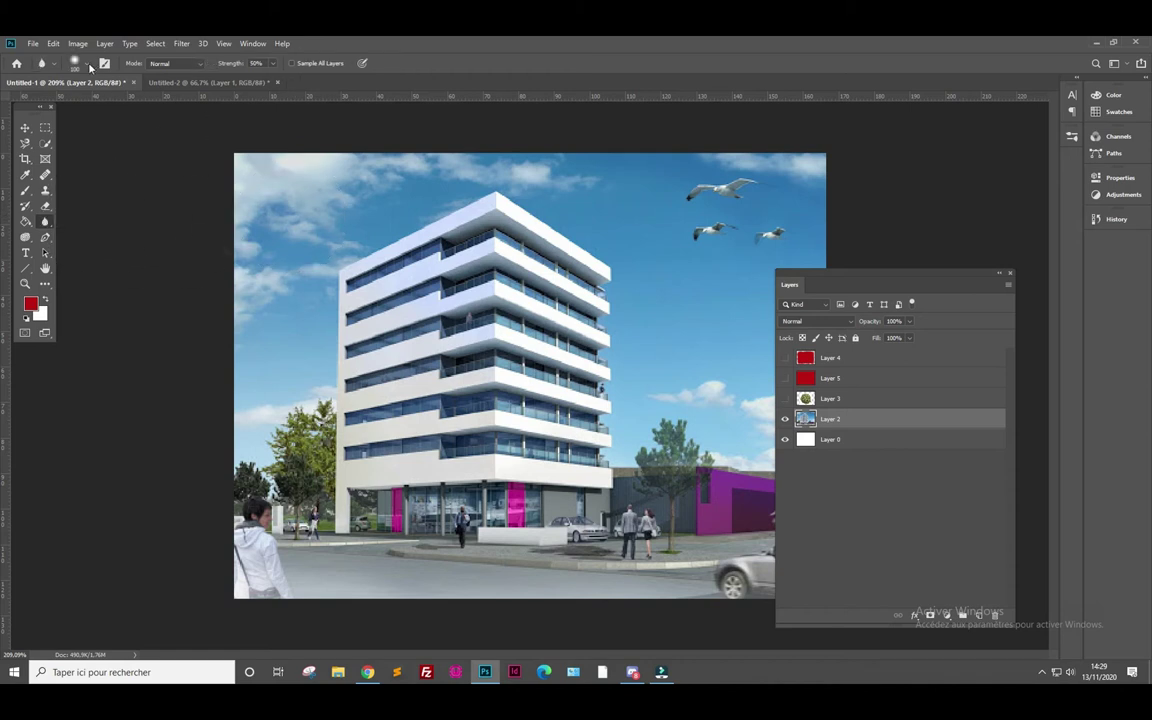
click(89, 64)
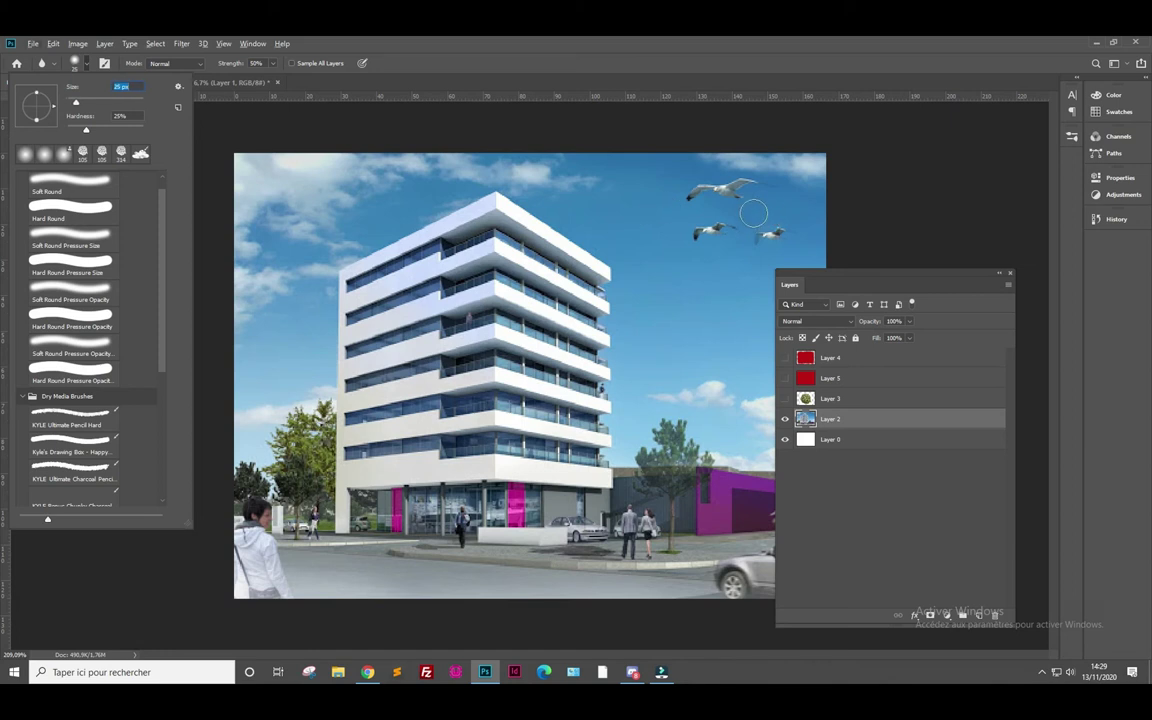
click(813, 215)
scroll(805, 212, up, 1)
scroll(790, 205, up, 1)
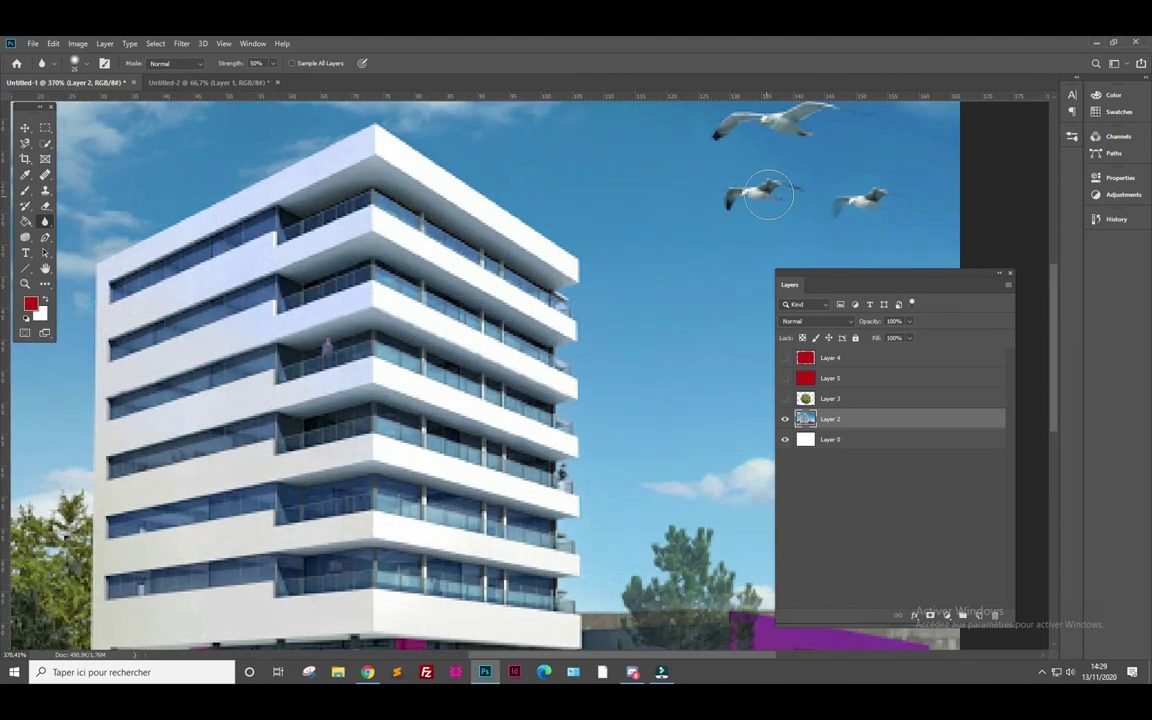
scroll(765, 190, up, 1)
scroll(745, 197, up, 1)
scroll(741, 197, down, 1)
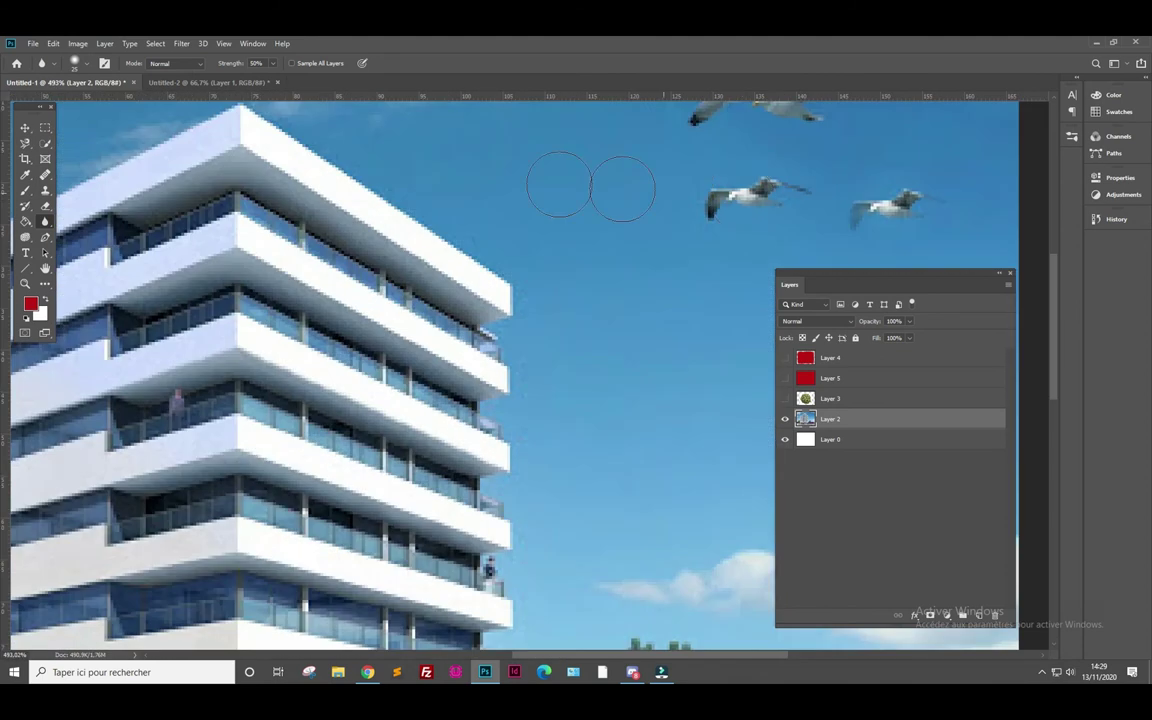
click(80, 63)
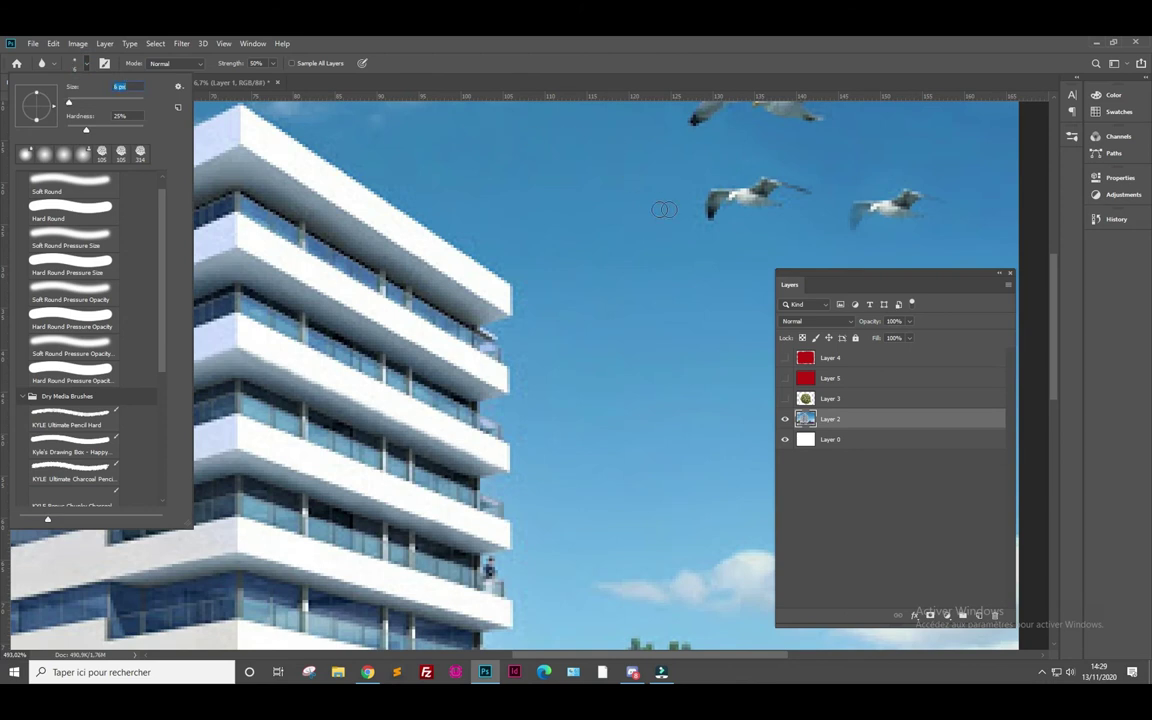
click(701, 193)
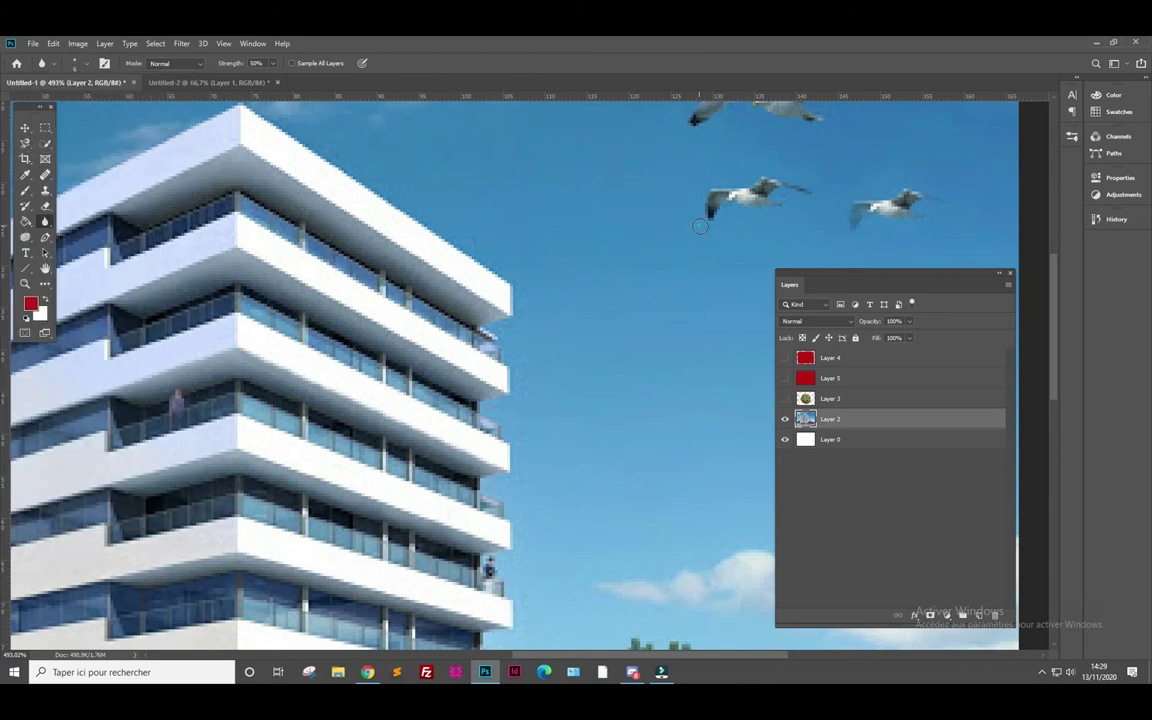
- Blur the edge of the seagull's wing and dab blur onto the second seagull
mouse_move(709, 230)
mouse_down()
mouse_move(739, 177)
mouse_move(808, 209)
mouse_up()
click(888, 188)
scroll(607, 257, down, 3)
scroll(610, 257, down, 2)
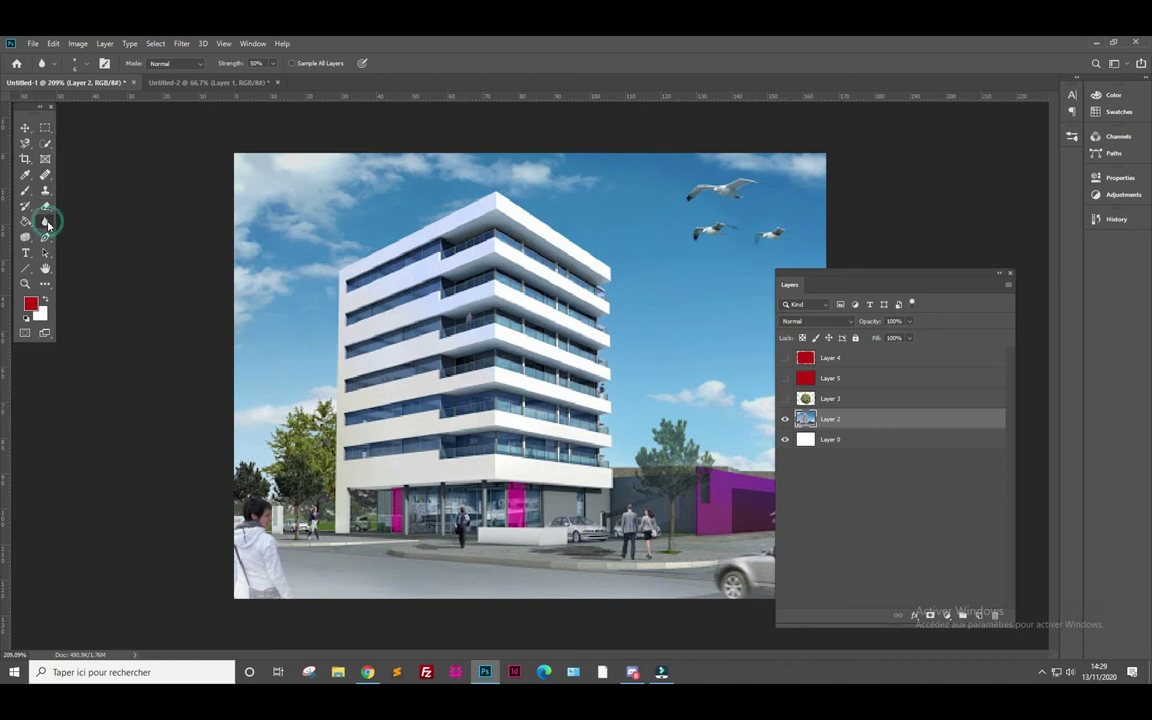
right_click(47, 224)
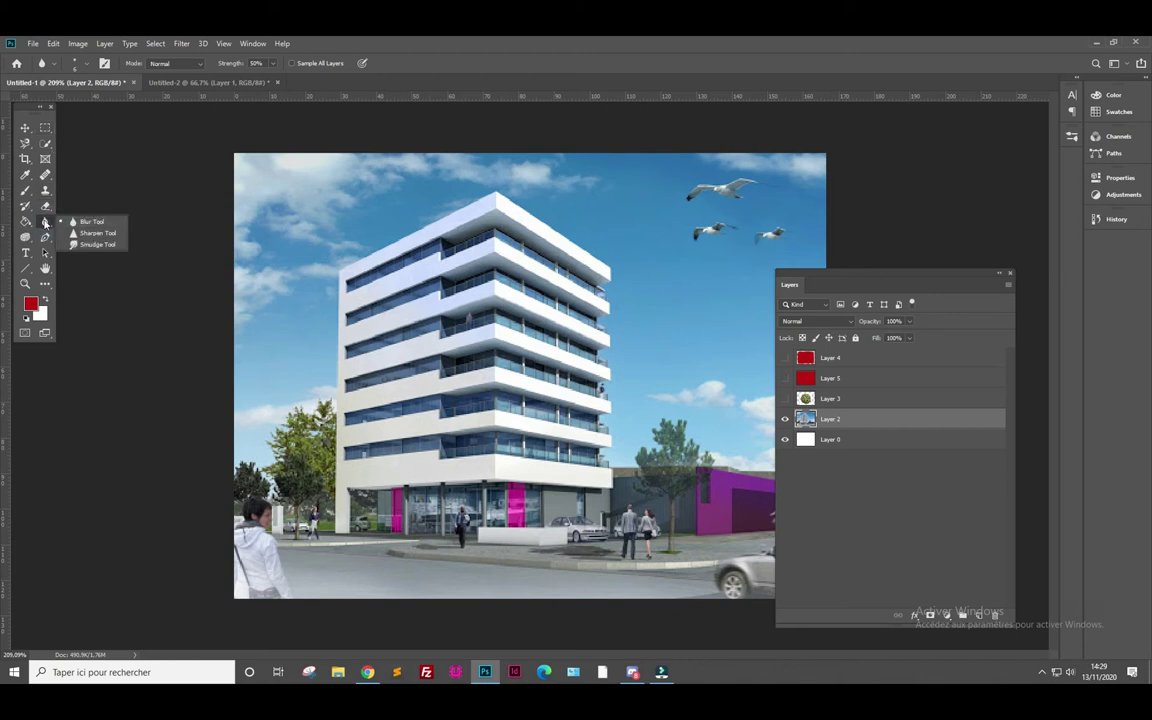
- With the Sharpen tool, dab along the building's upper right-hand balcony edges
click(95, 234)
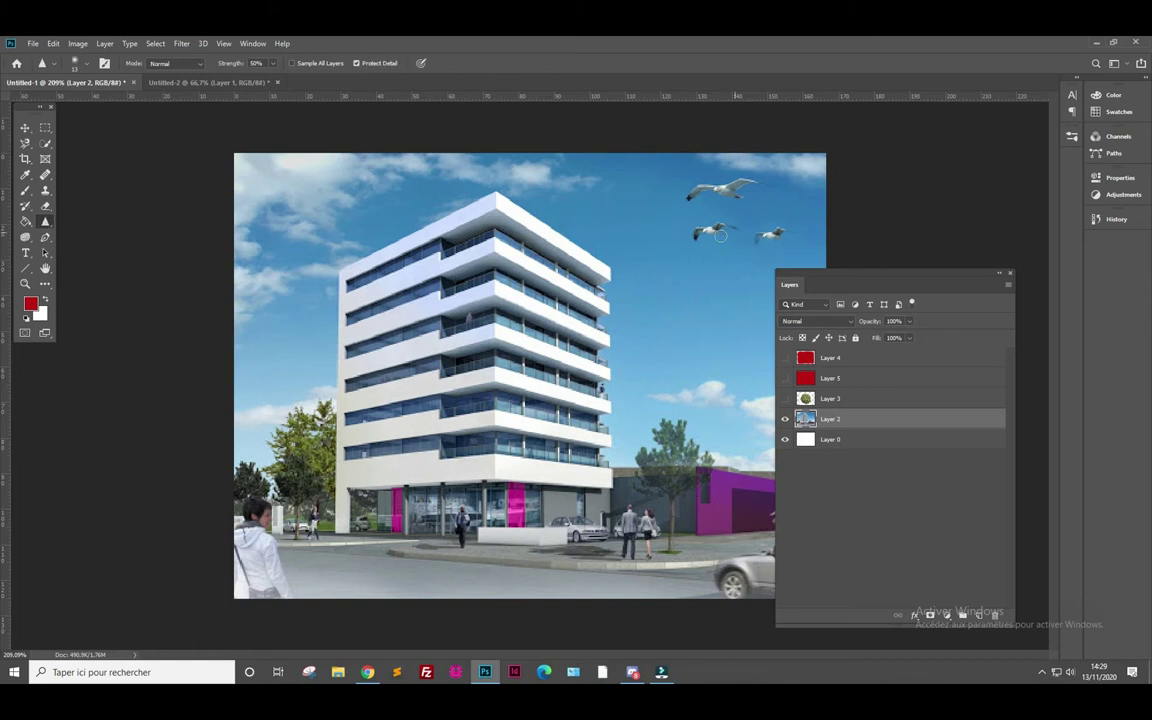
scroll(545, 287, up, 3)
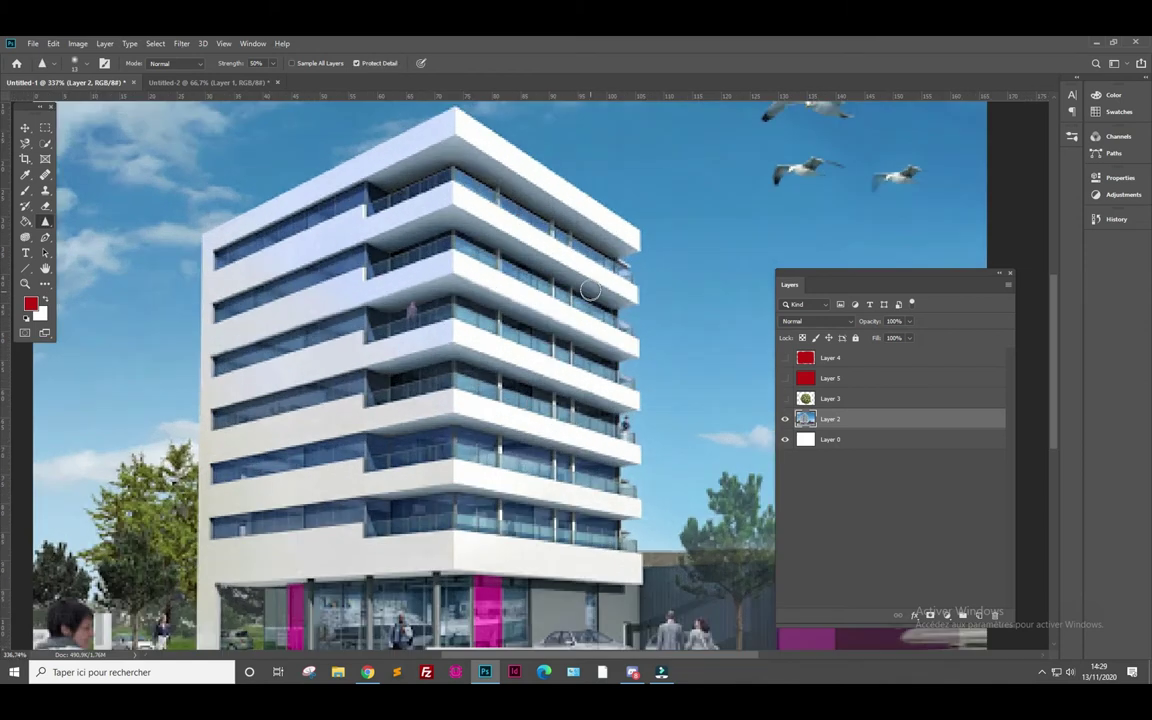
scroll(593, 275, up, 2)
scroll(591, 267, up, 2)
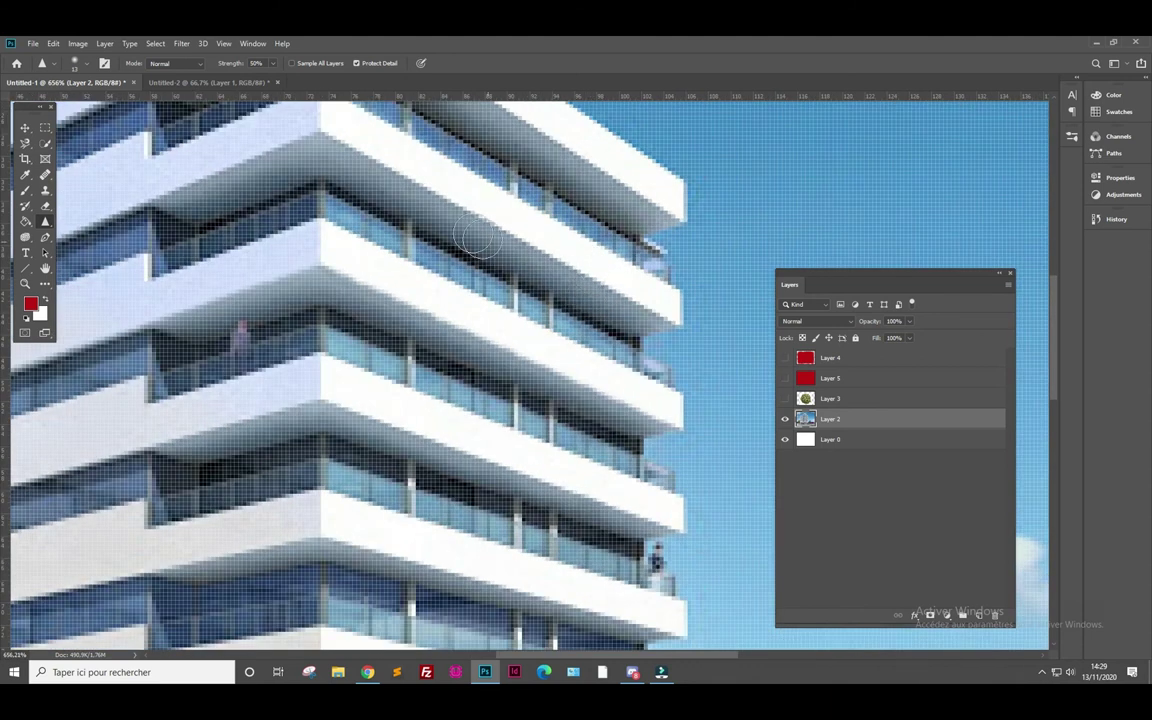
scroll(442, 230, down, 2)
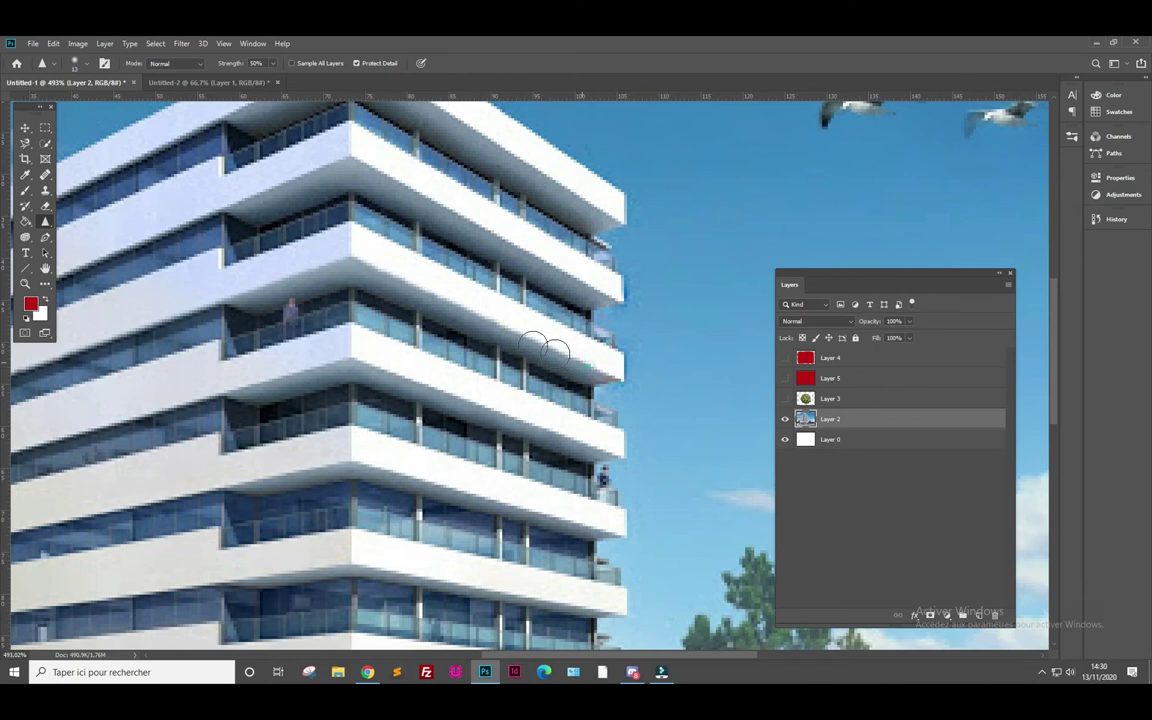
click(596, 347)
click(580, 356)
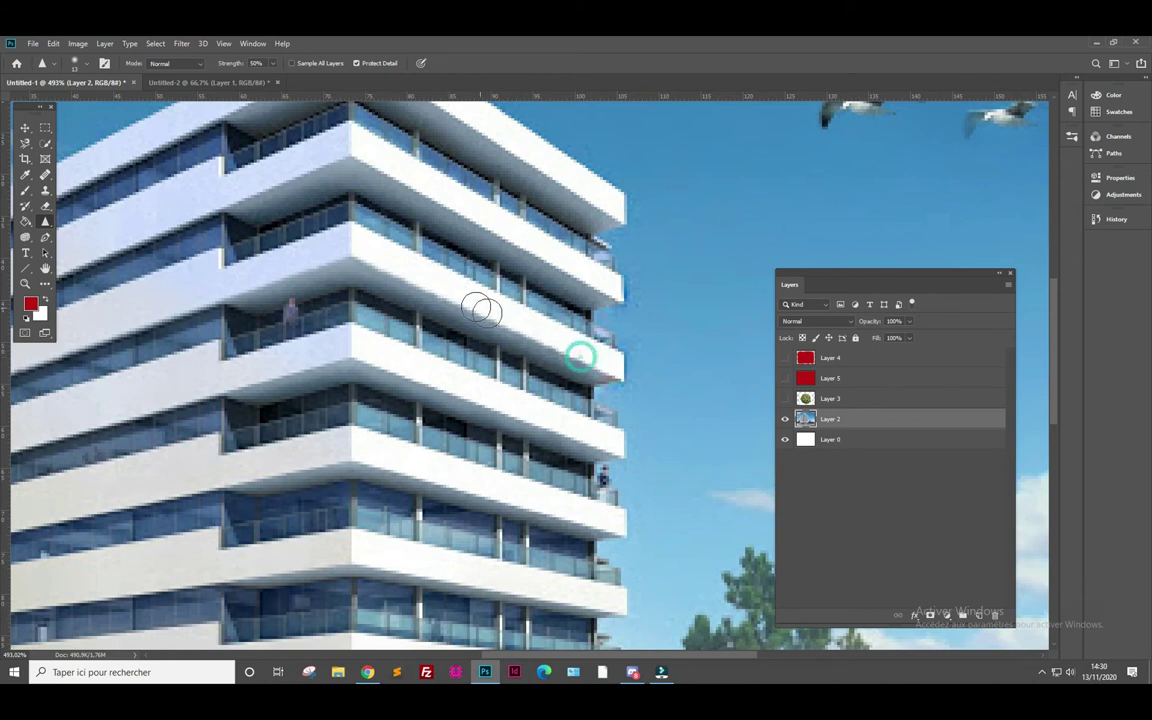
click(537, 255)
click(576, 273)
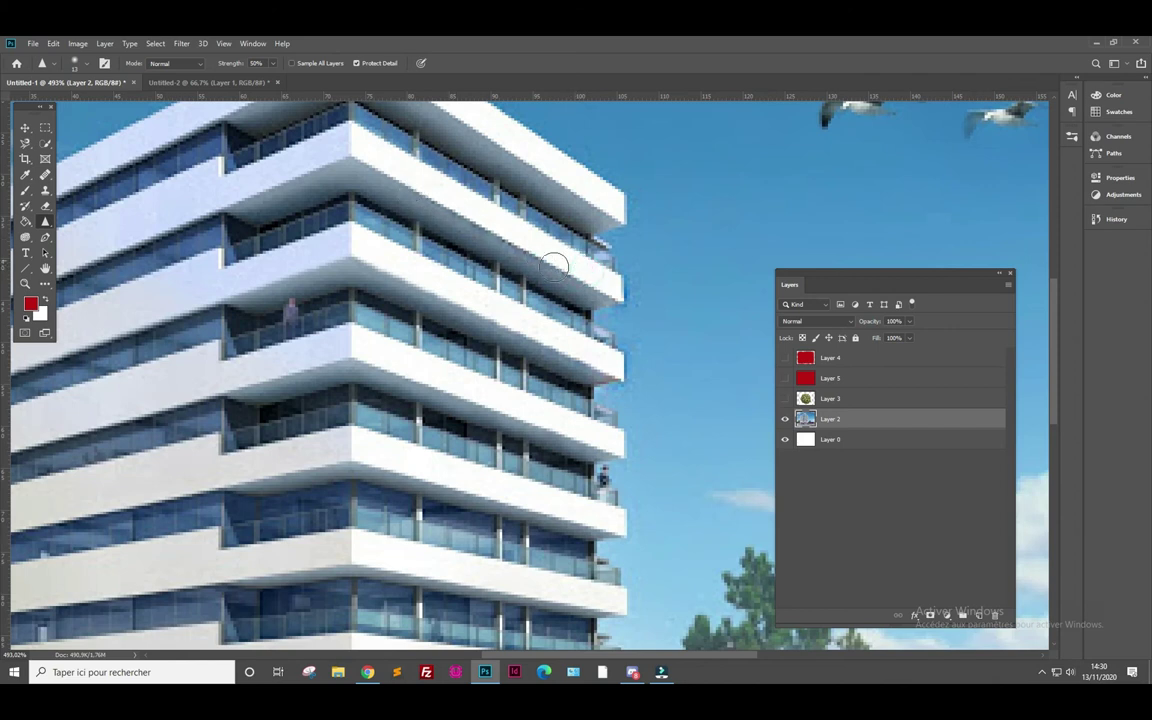
scroll(560, 268, down, 2)
scroll(590, 278, down, 3)
scroll(607, 286, down, 2)
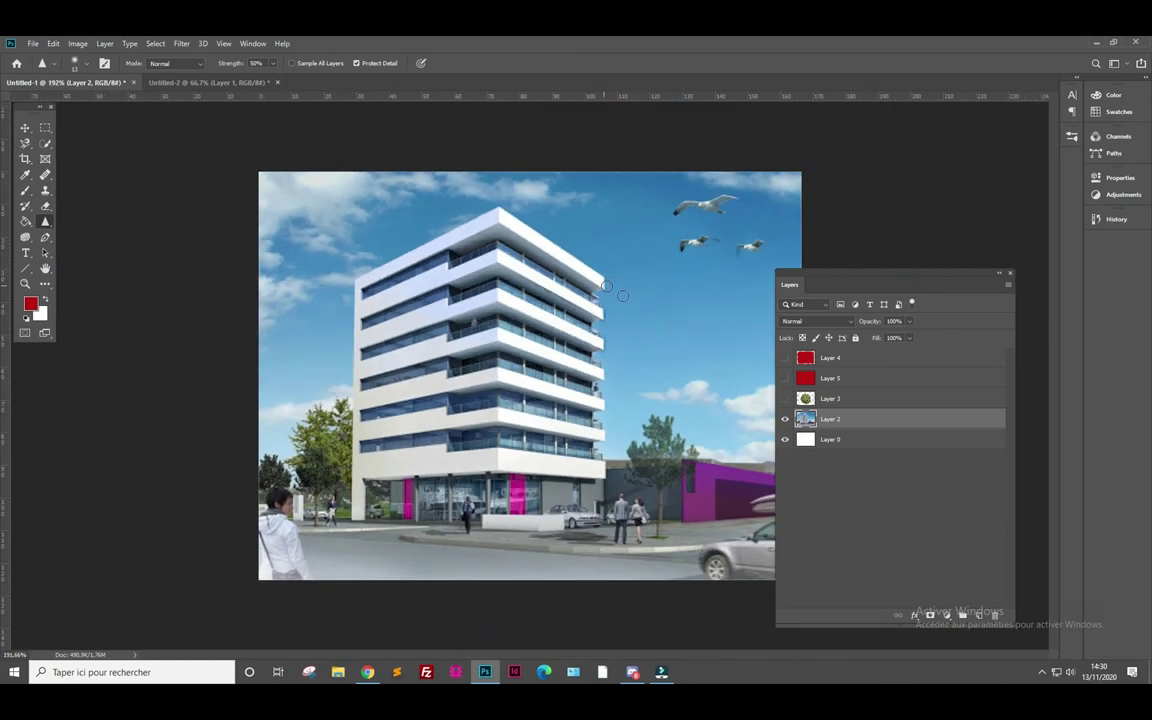
scroll(518, 296, down, 1)
scroll(571, 334, up, 2)
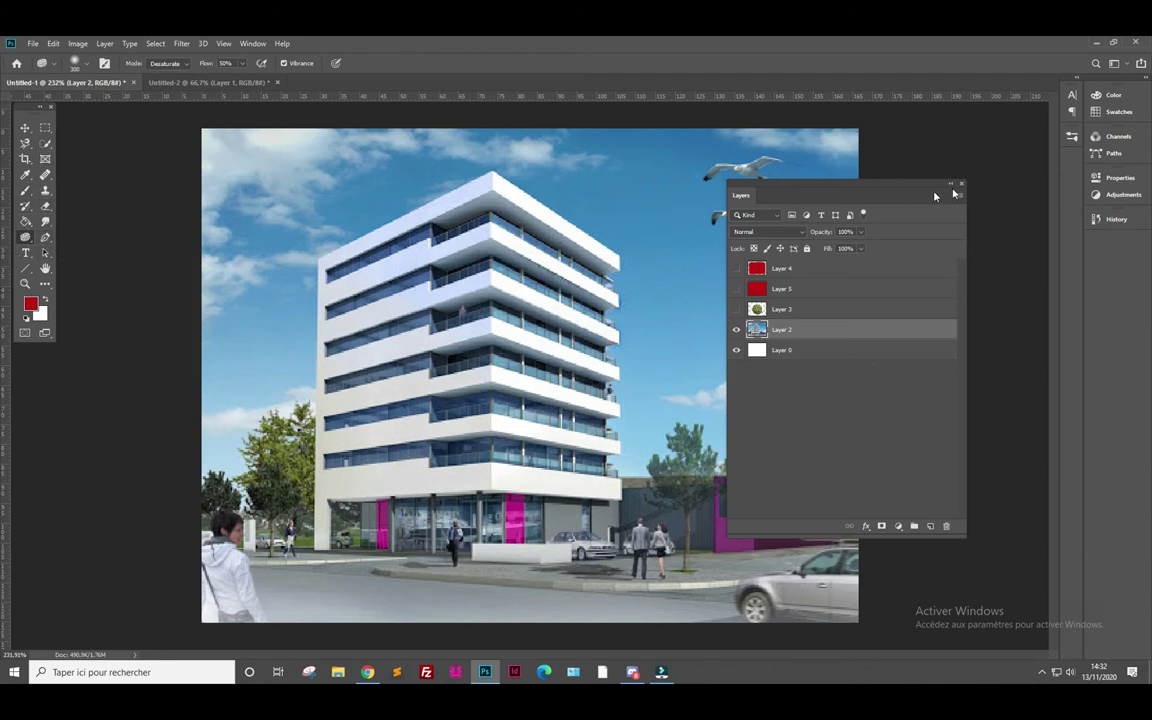
- Pull the Layers panel out of the right dock, expand it, and float it beside the image's right side
drag(877, 187, 952, 116)
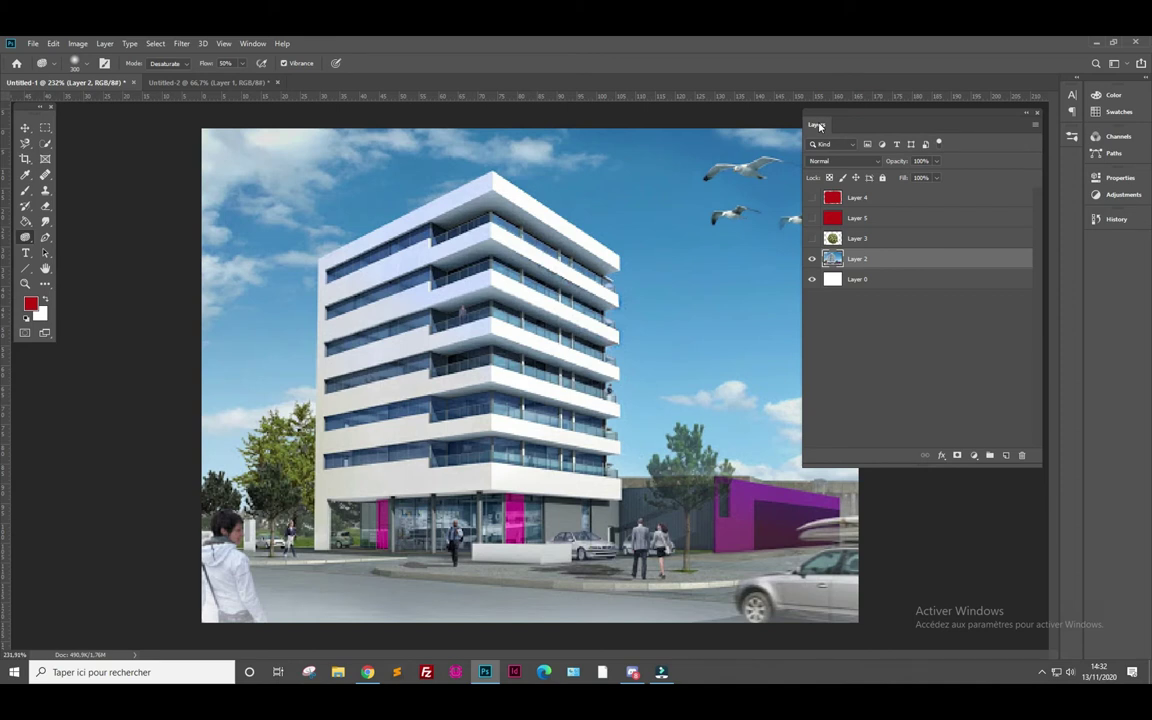
drag(817, 125, 1065, 165)
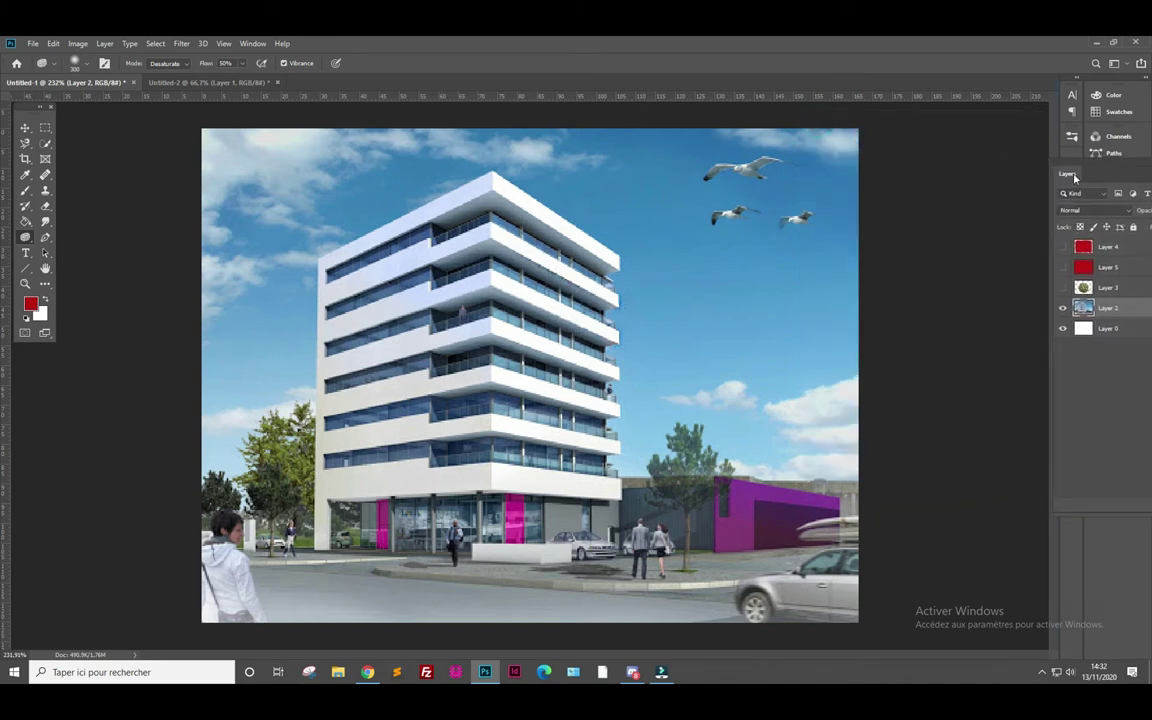
click(1072, 172)
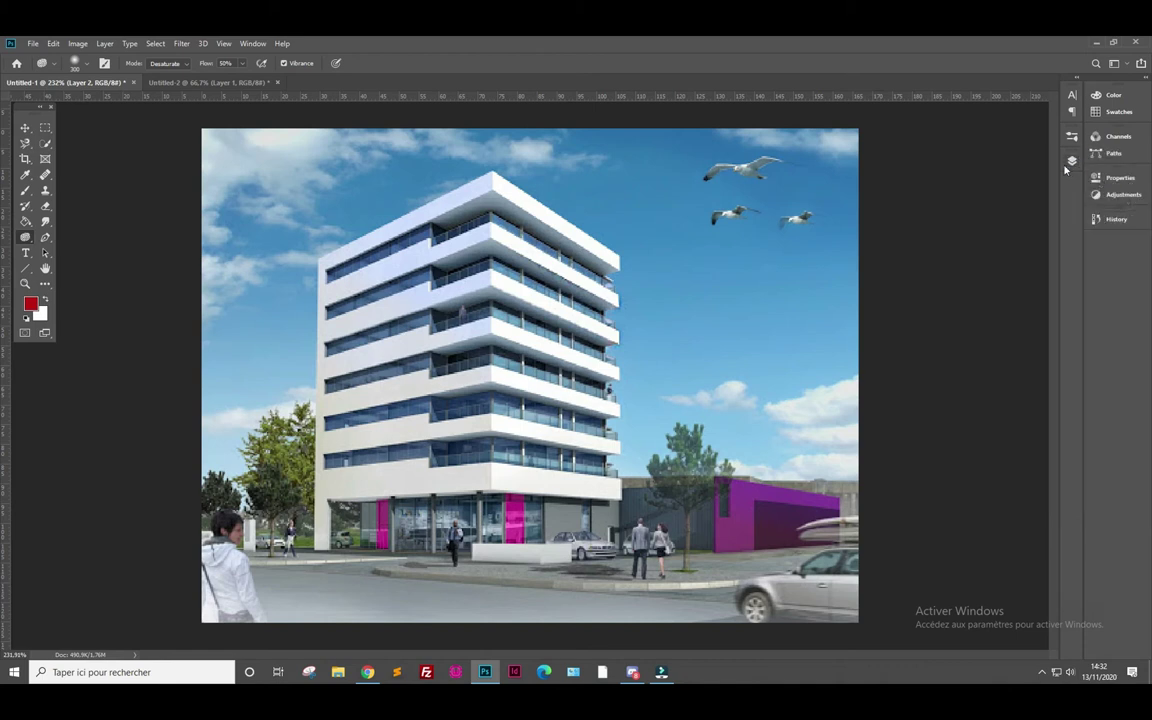
drag(1070, 157, 826, 182)
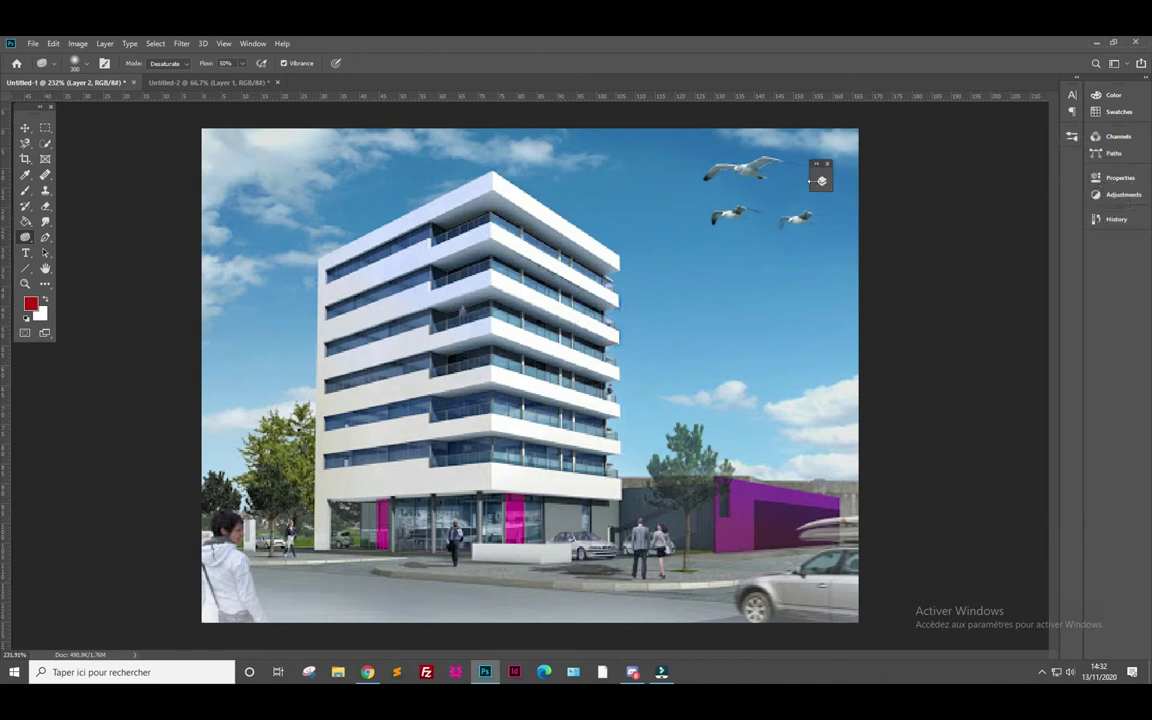
click(823, 180)
drag(722, 179, 889, 186)
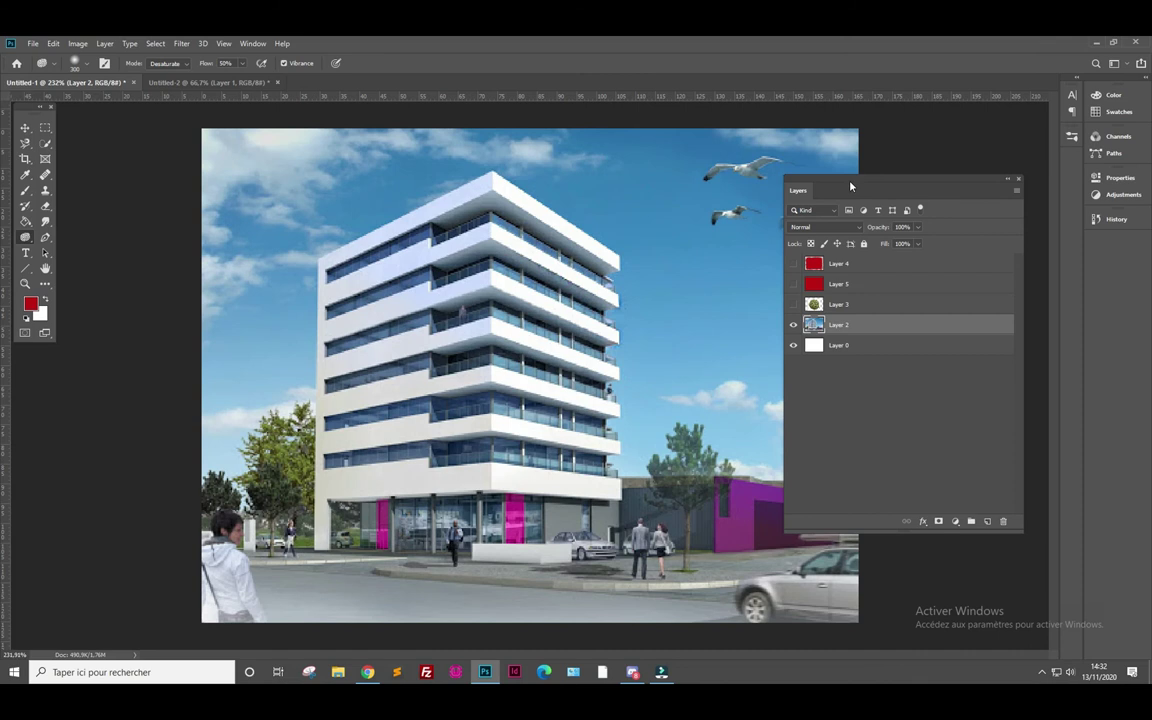
drag(851, 186, 881, 172)
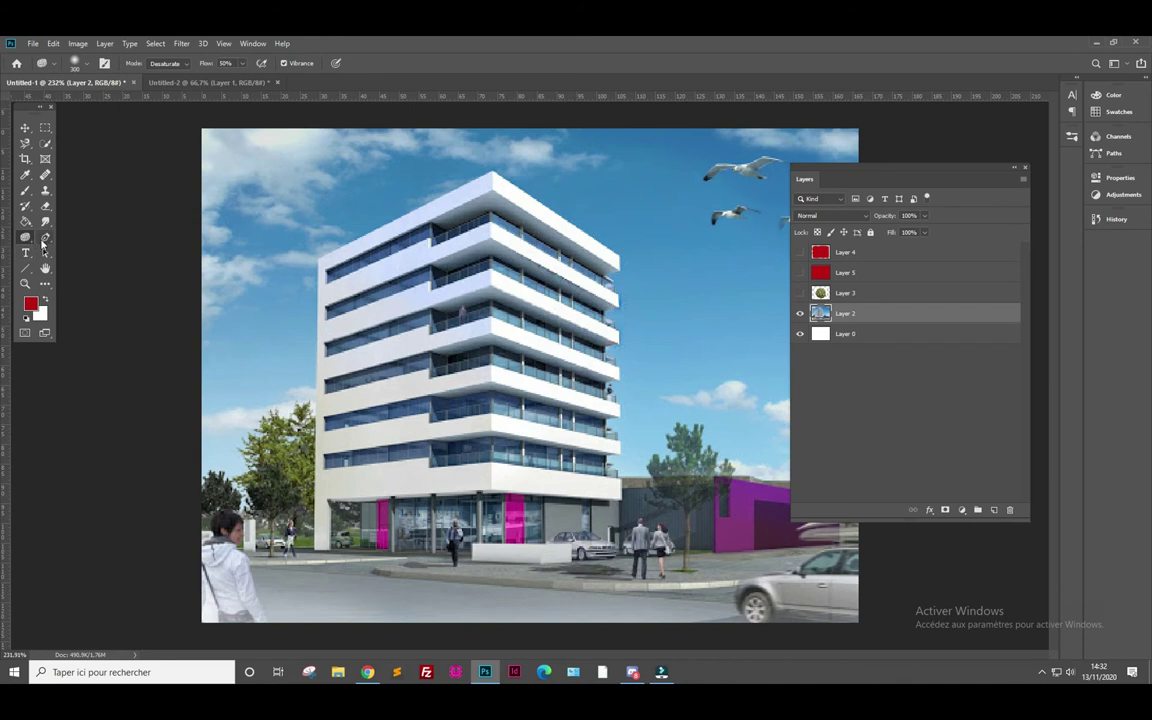
- Save the current panel layout as a new workspace named 'LA'
click(283, 44)
click(256, 44)
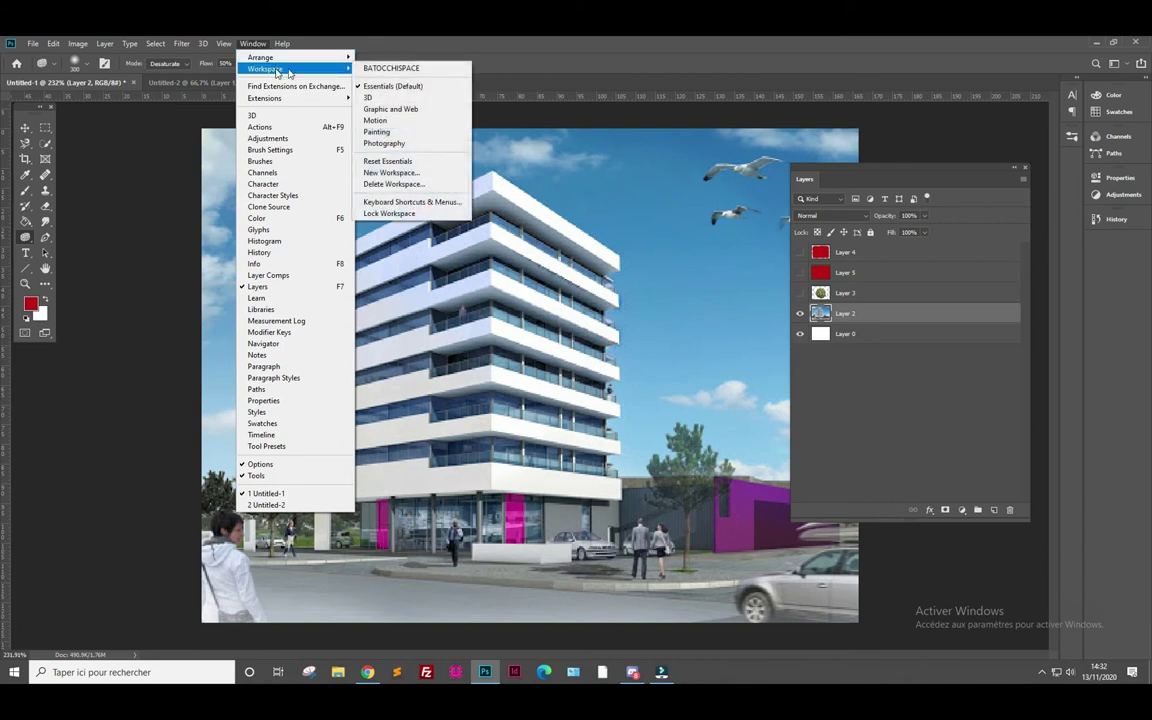
mouse_move(266, 68)
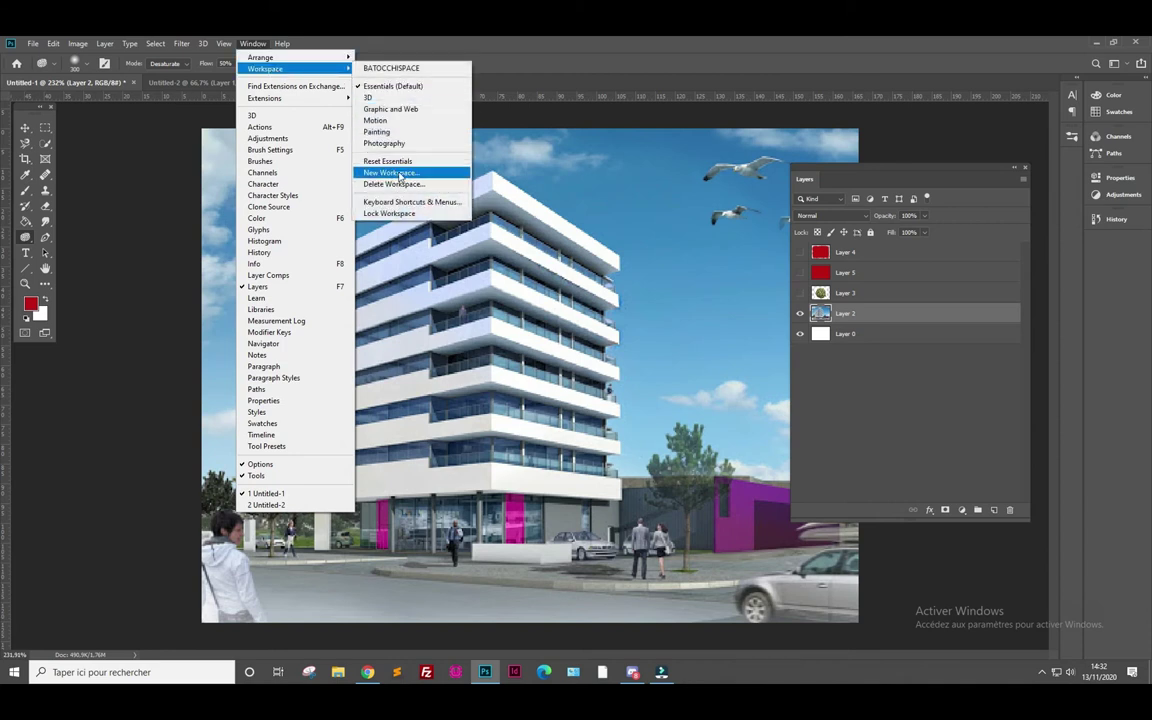
click(399, 176)
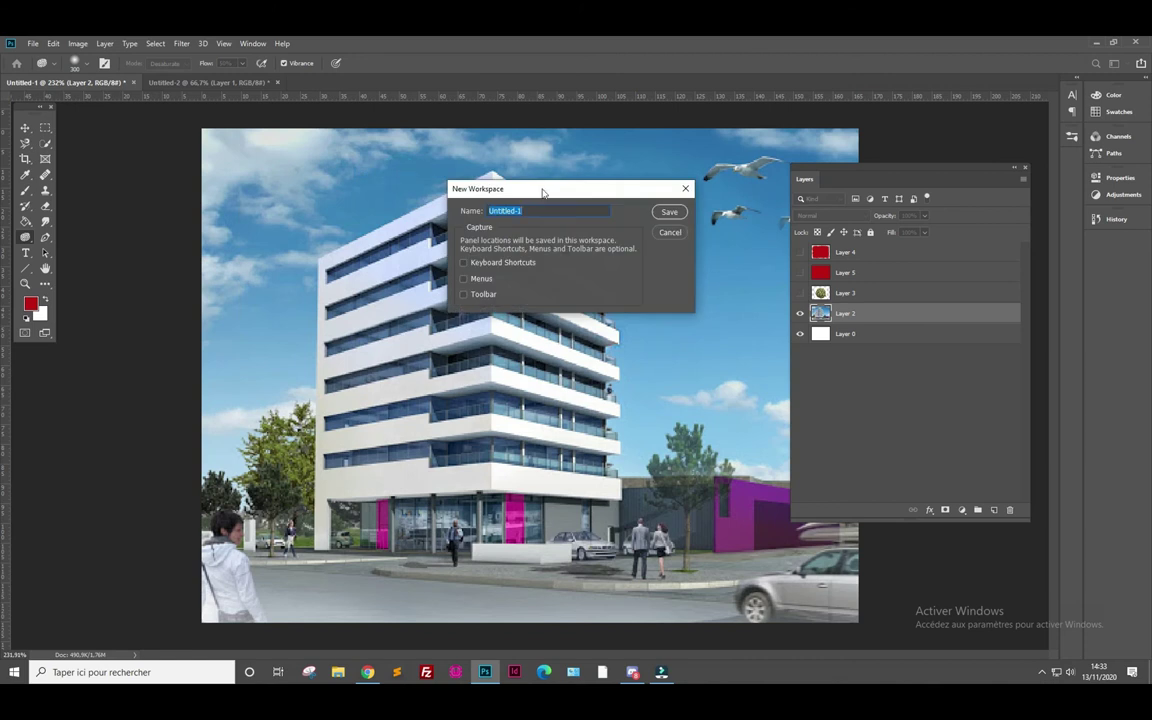
text(LAGARDE THE MASTER)
click(669, 211)
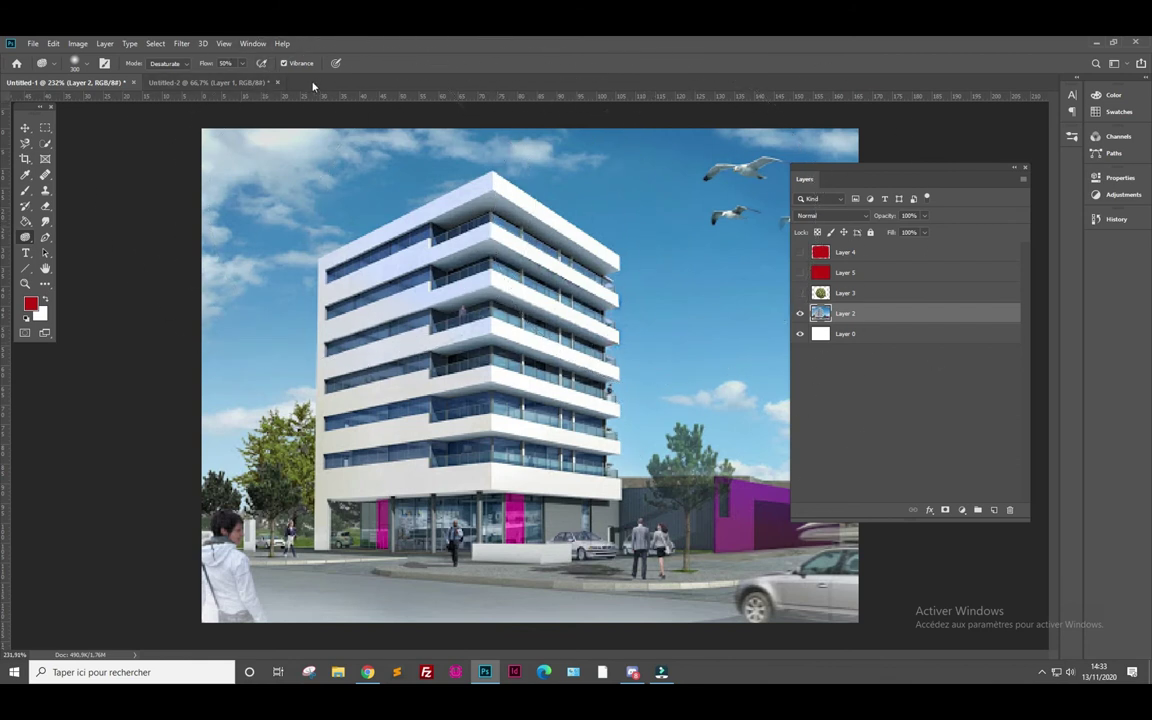
click(258, 44)
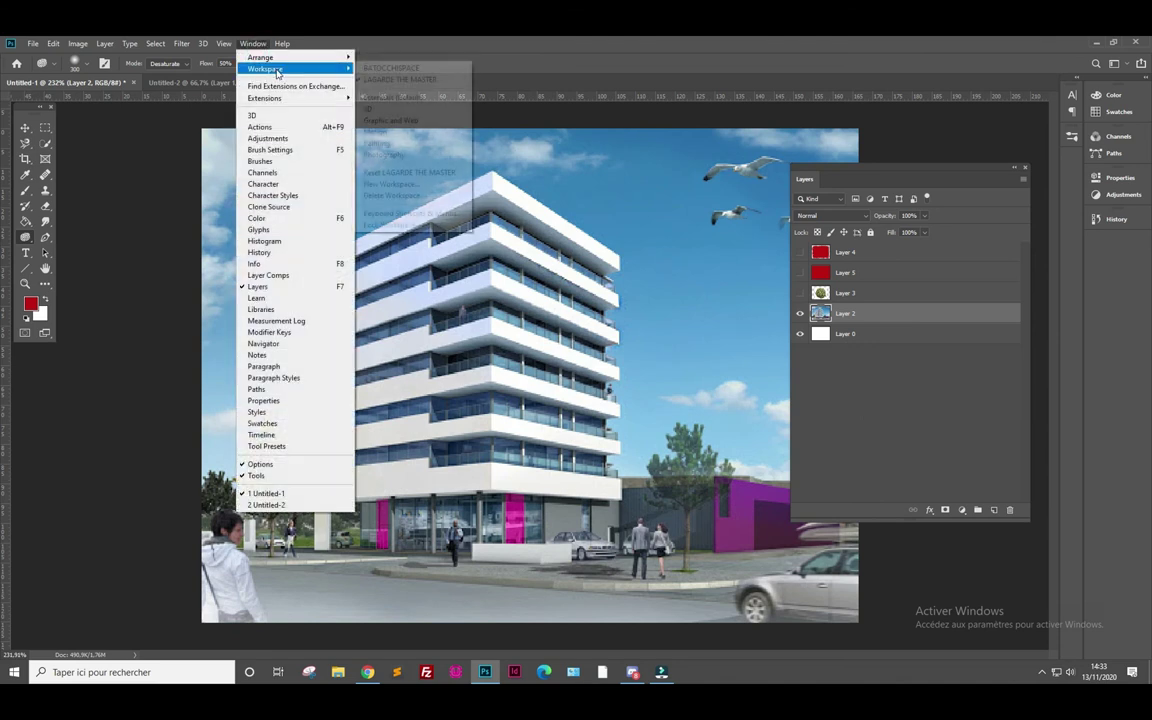
mouse_move(45, 237)
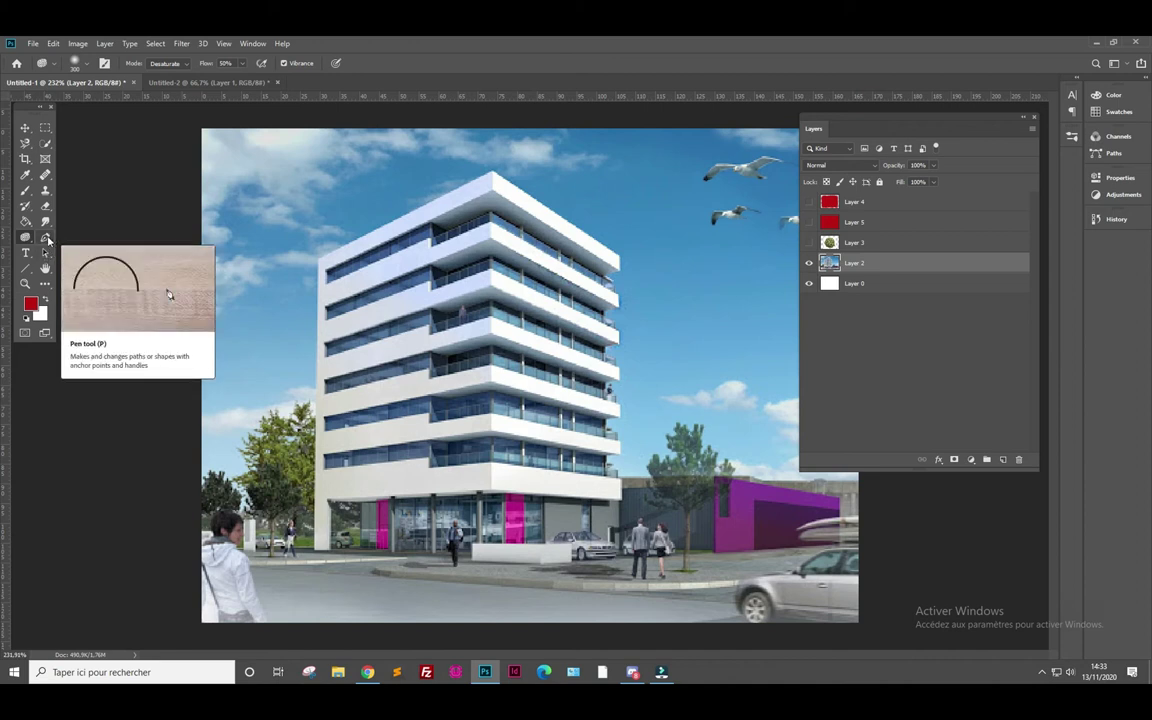
click(47, 253)
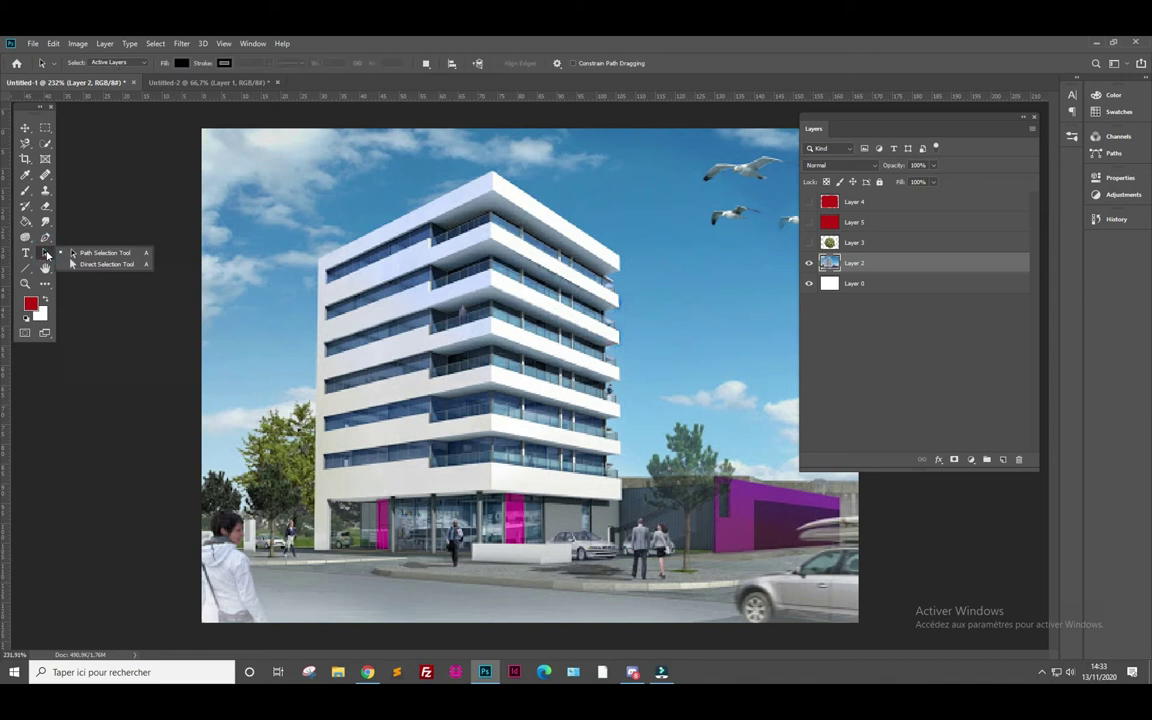
click(49, 254)
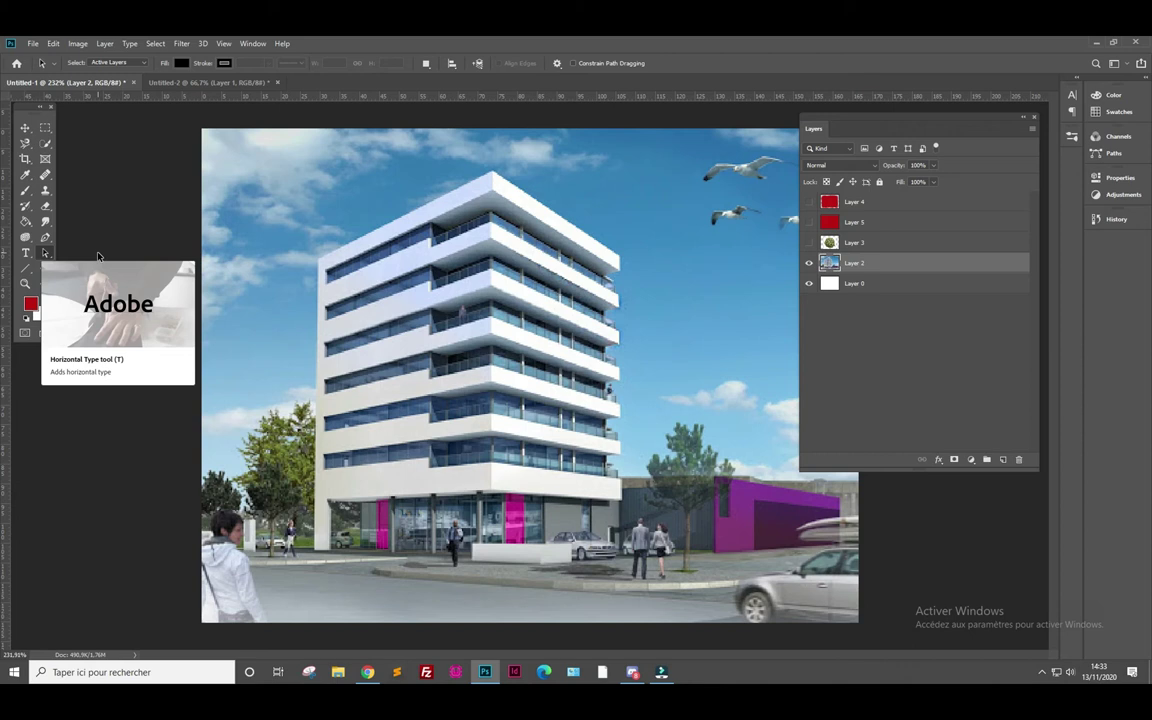
click(25, 253)
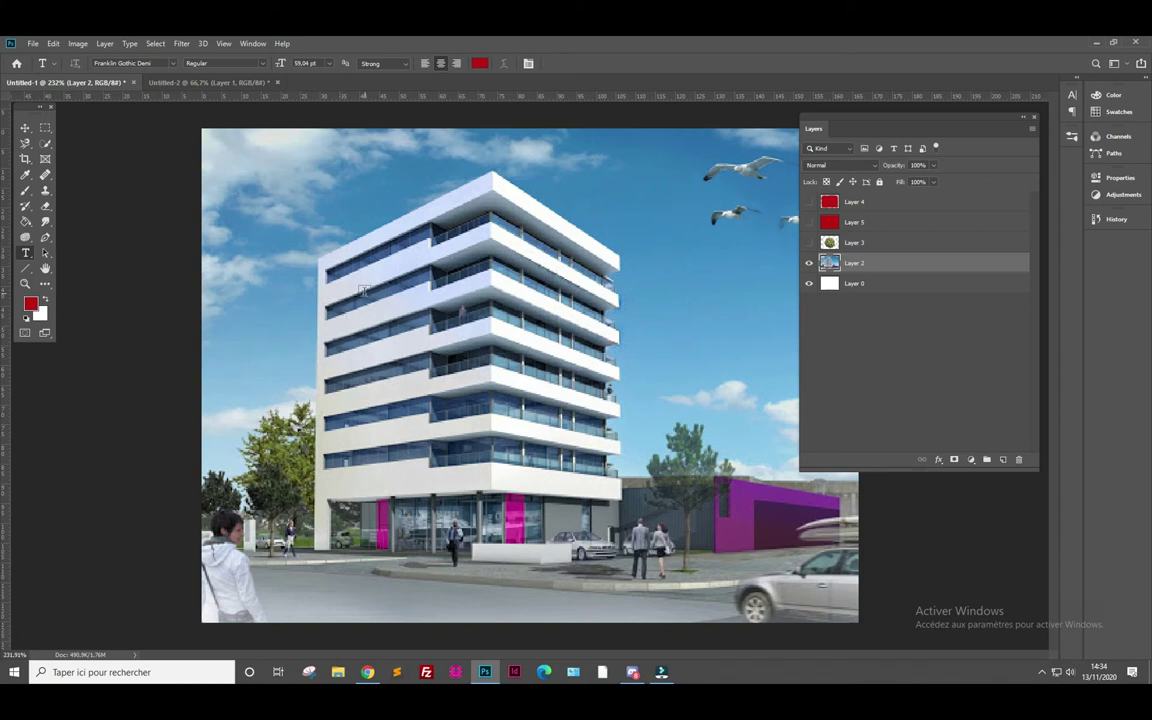
click(364, 291)
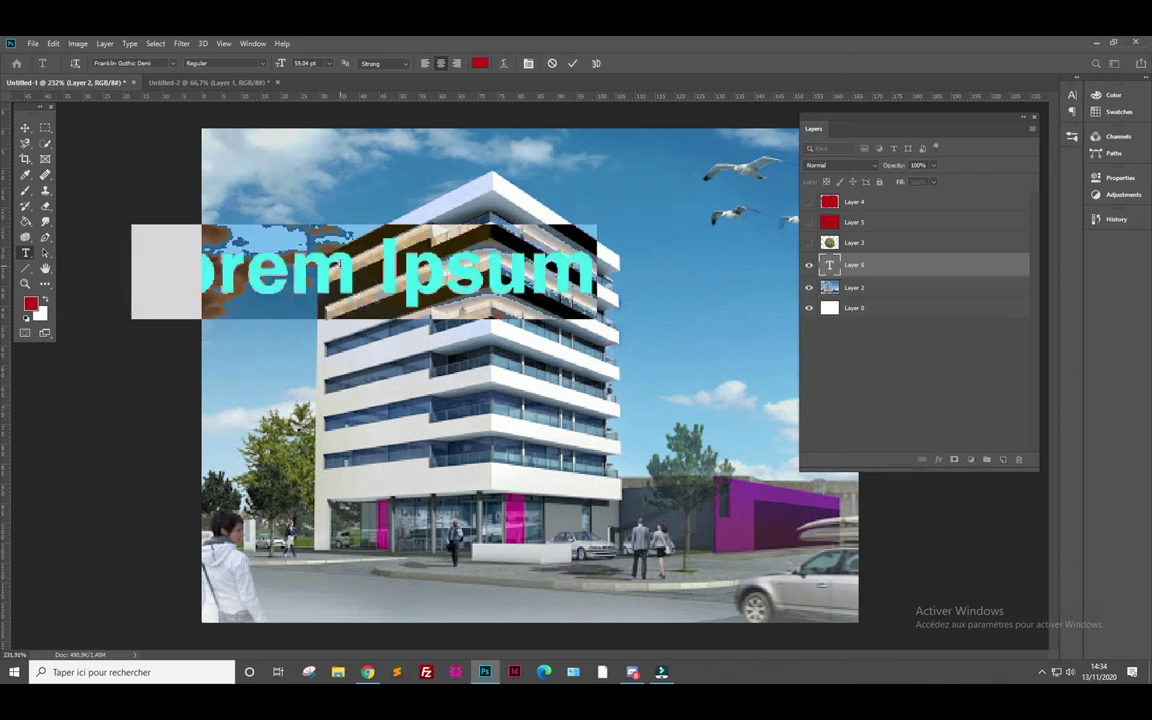
text(Et)
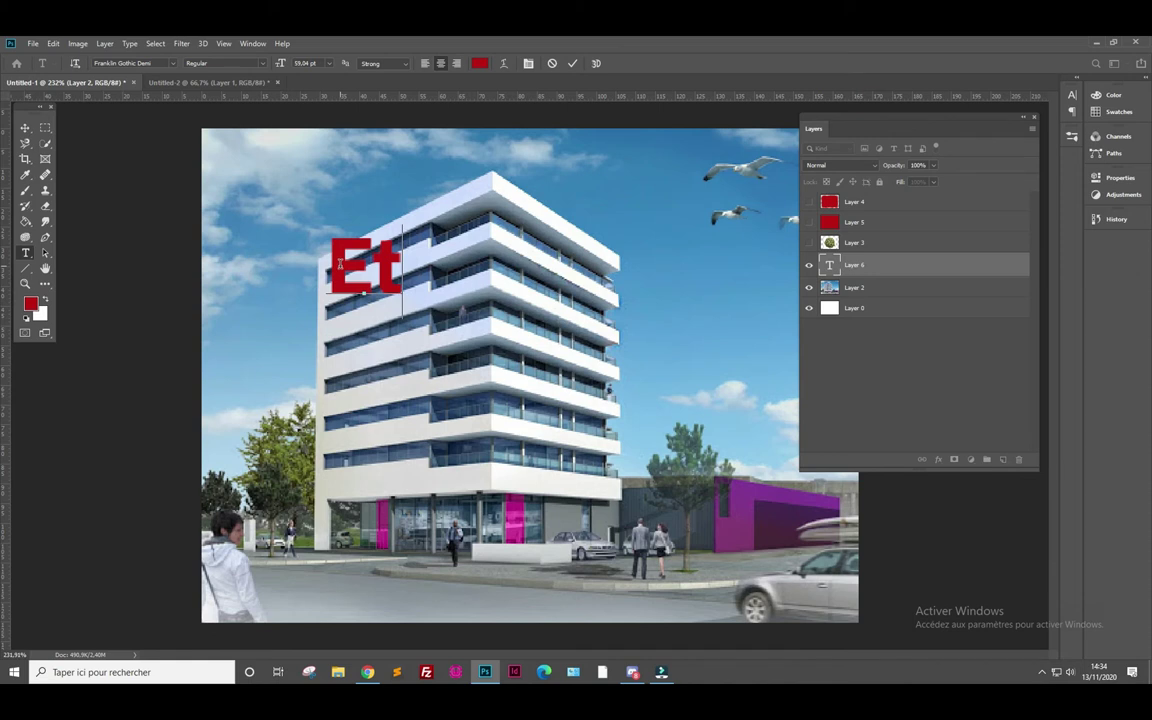
text( écrire)
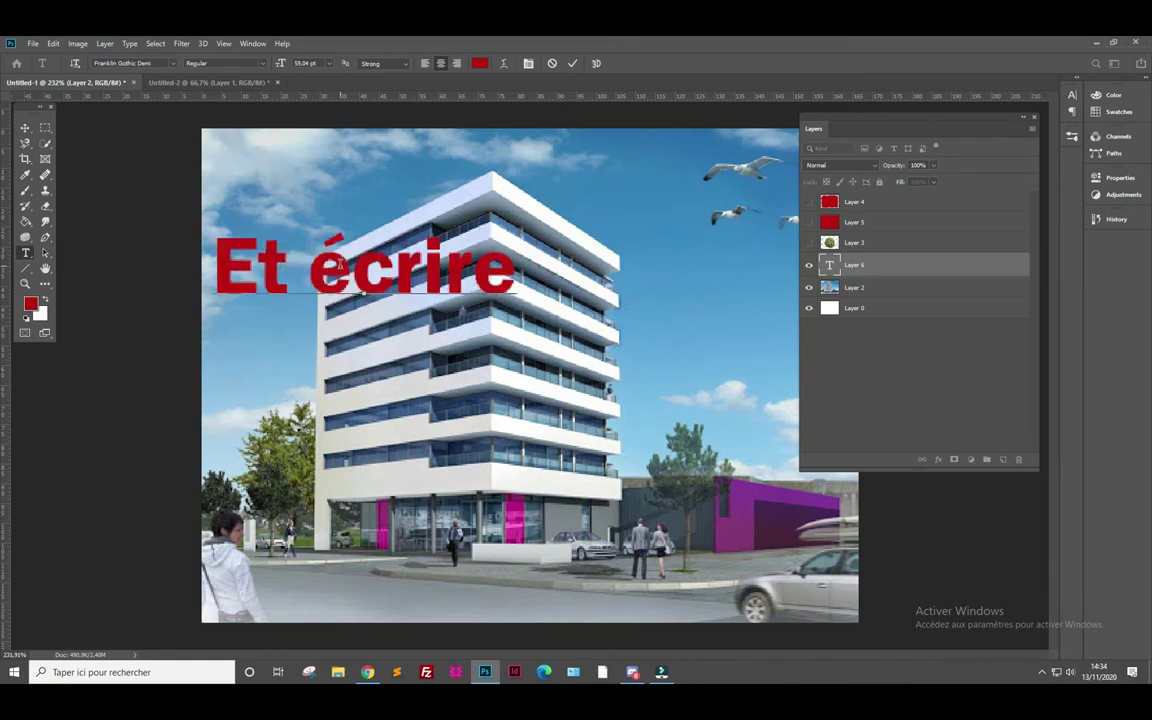
text(...)
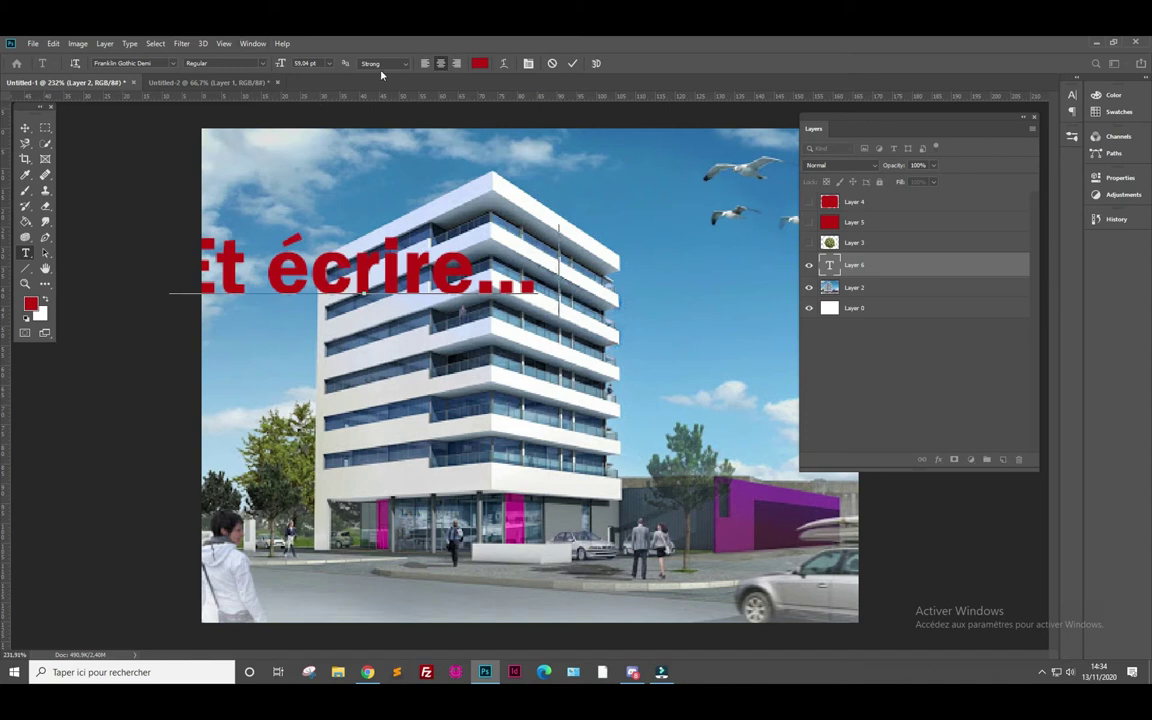
click(426, 63)
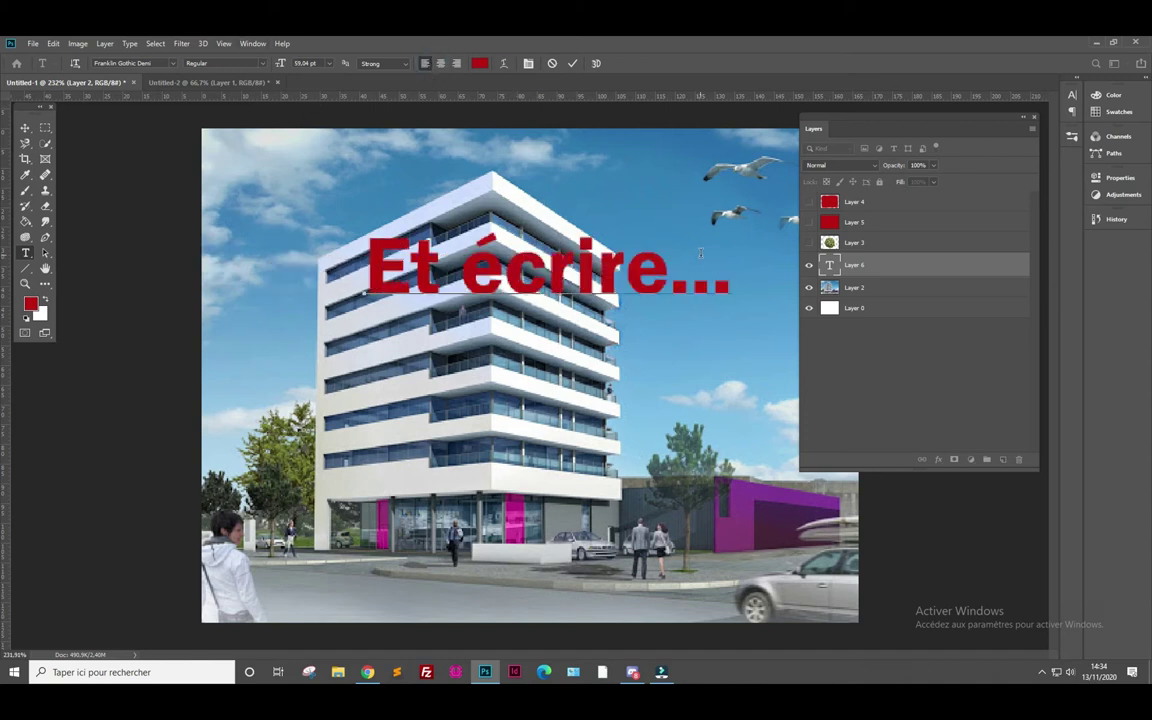
text( d)
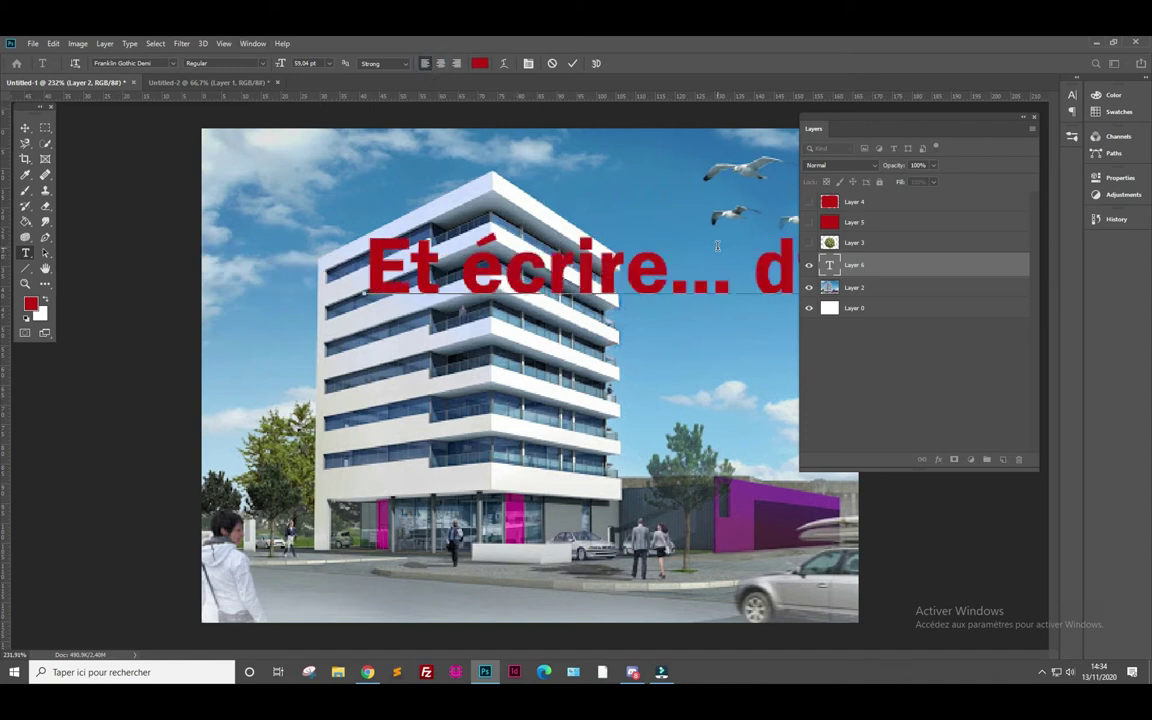
drag(856, 128, 607, 378)
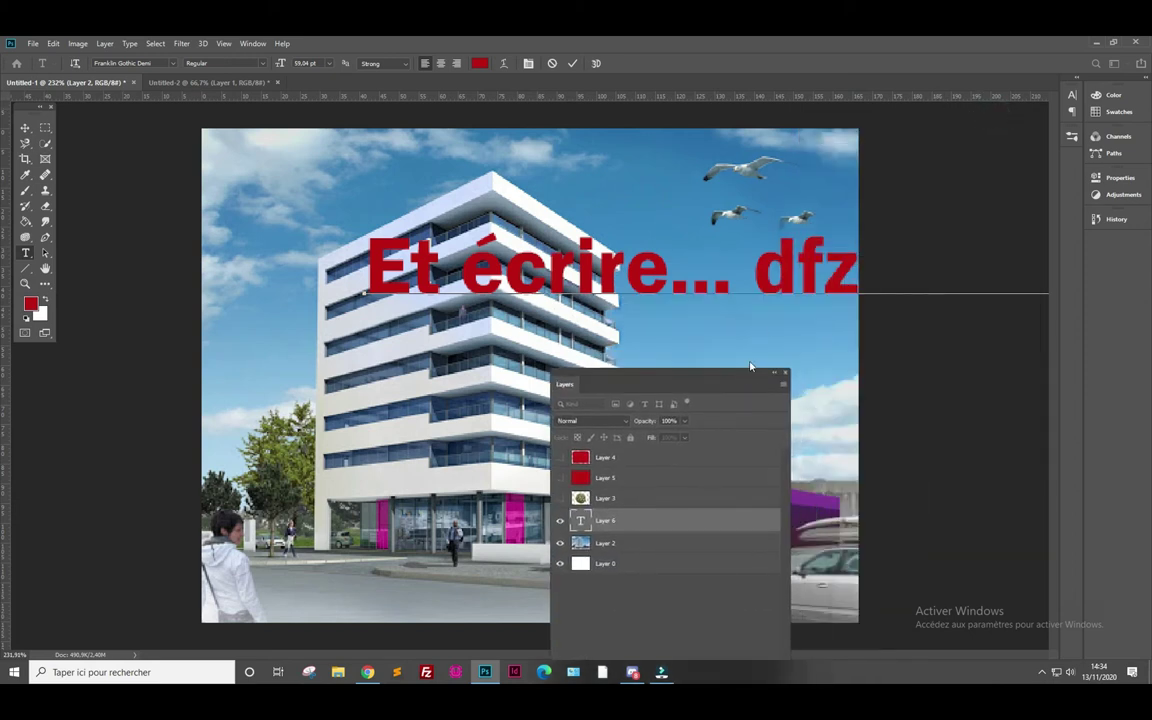
click(25, 127)
mouse_move(547, 297)
mouse_down()
mouse_move(3, 287)
mouse_move(589, 257)
mouse_up()
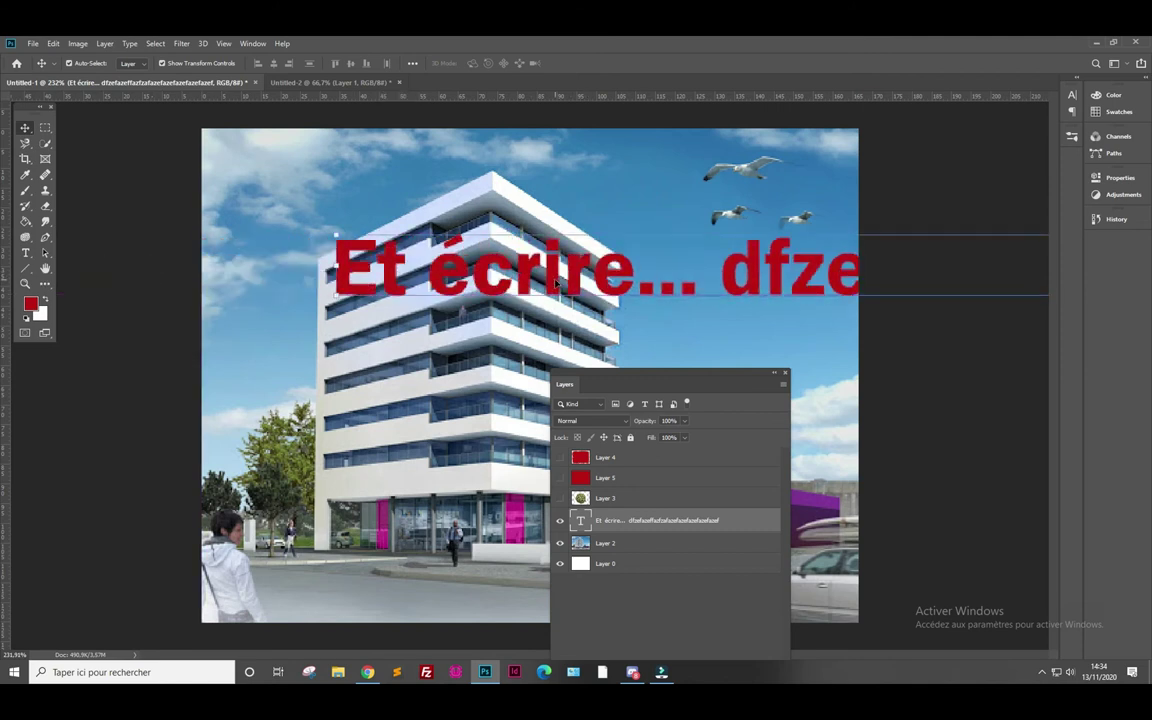
key(Delete)
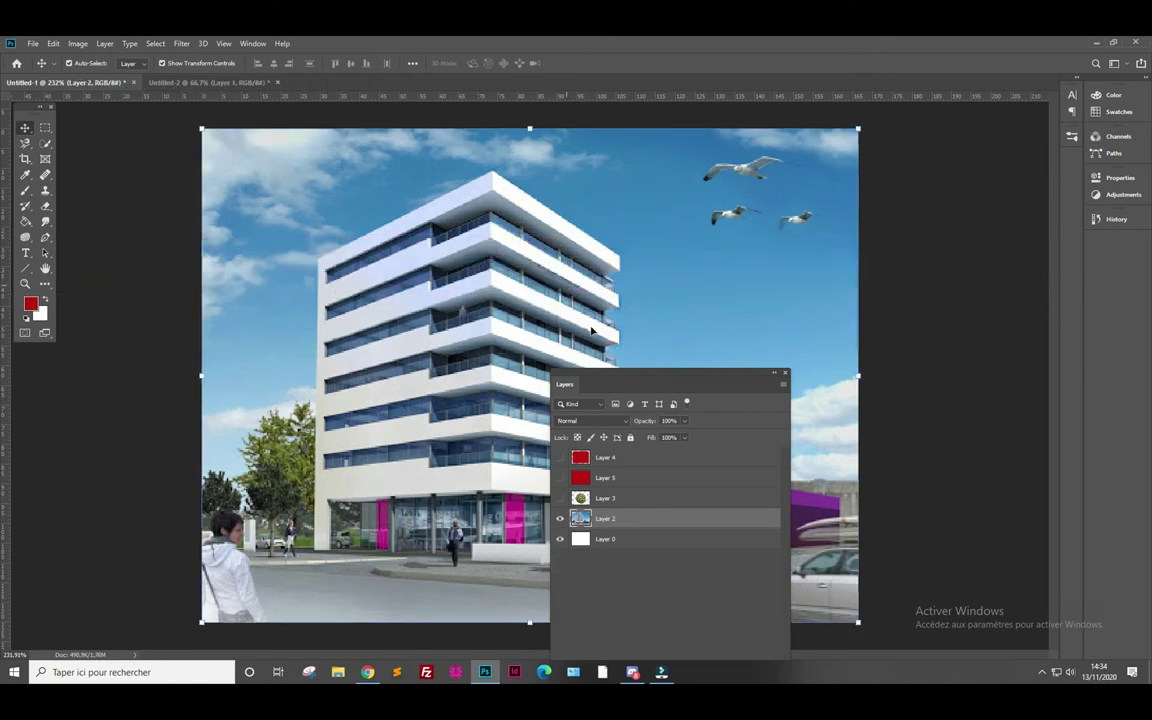
drag(625, 378, 874, 226)
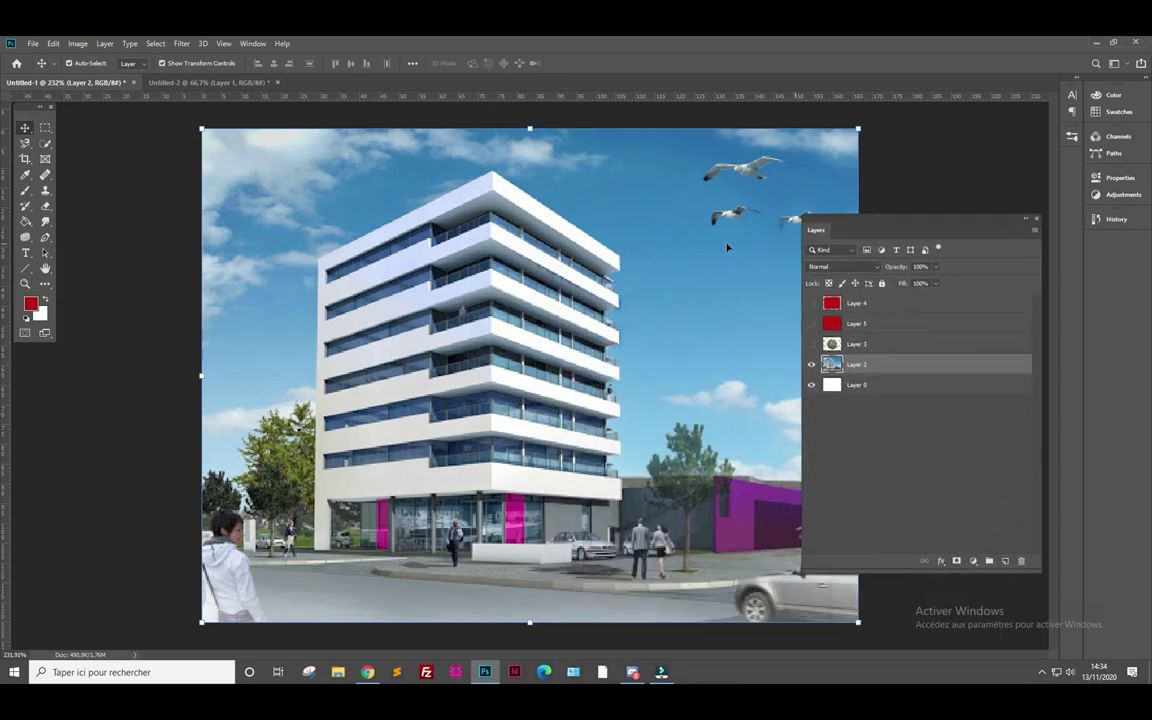
- Draw a Horizontal Type box over the building's upper floors and select its red 'Lorem ipsum' text
click(25, 252)
mouse_move(292, 205)
mouse_down()
mouse_move(440, 336)
mouse_move(699, 384)
mouse_up()
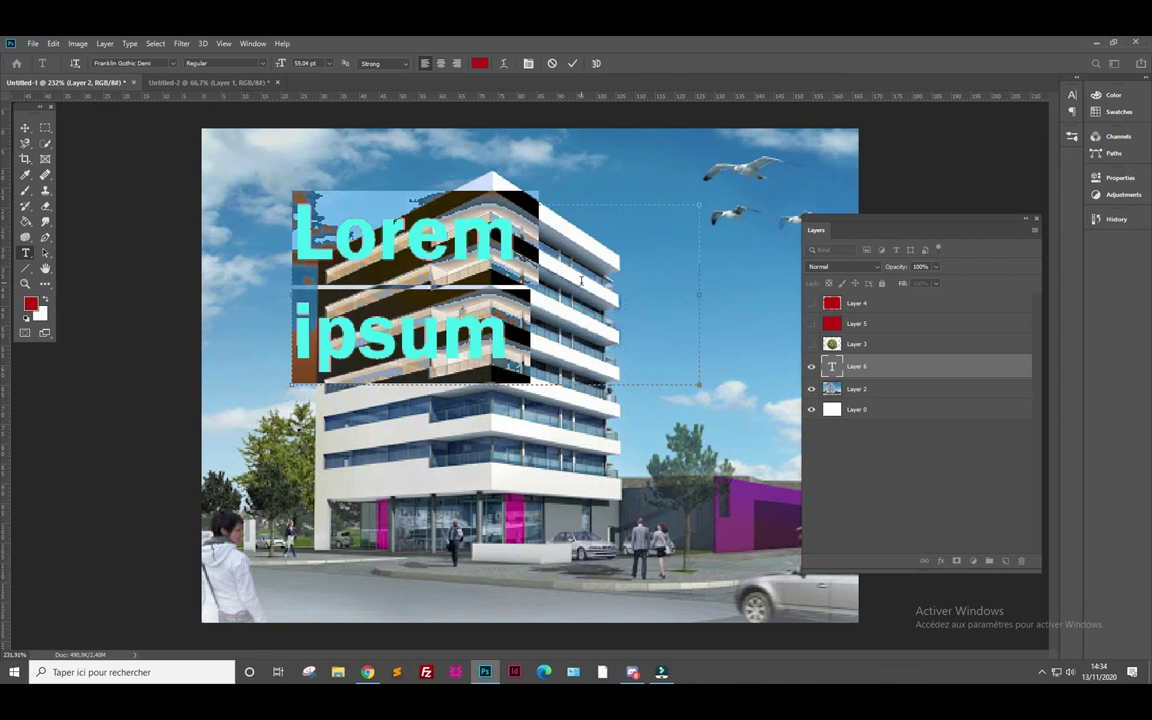
click(471, 240)
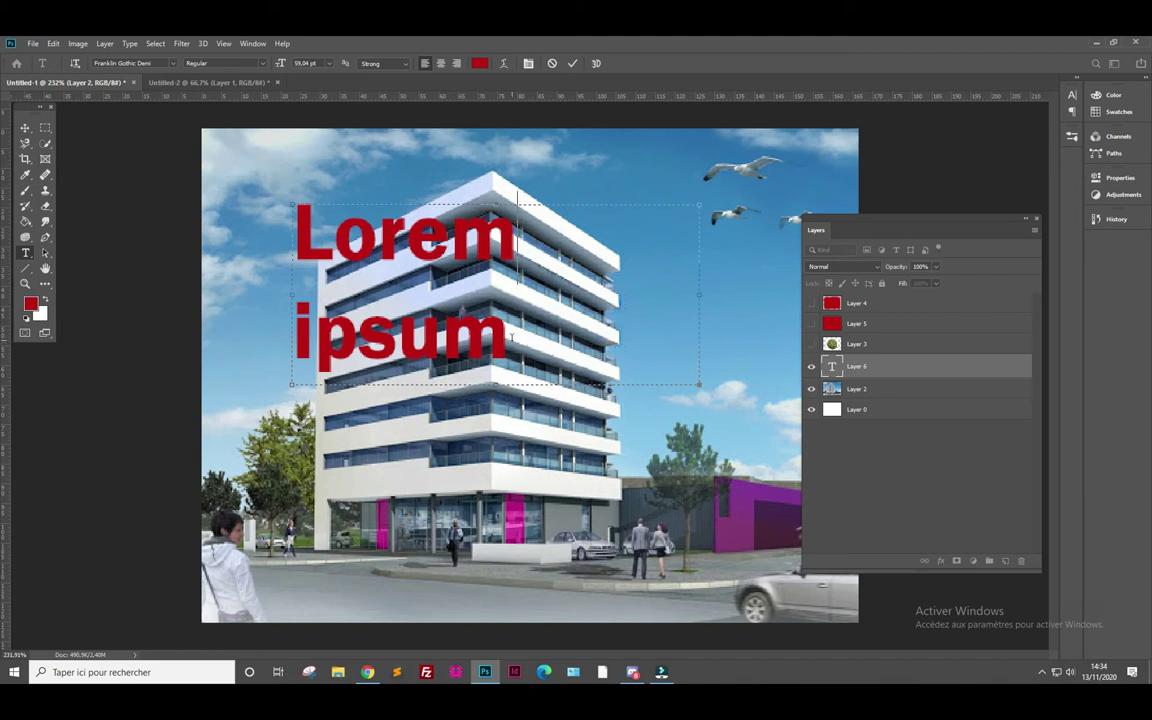
drag(549, 342, 298, 226)
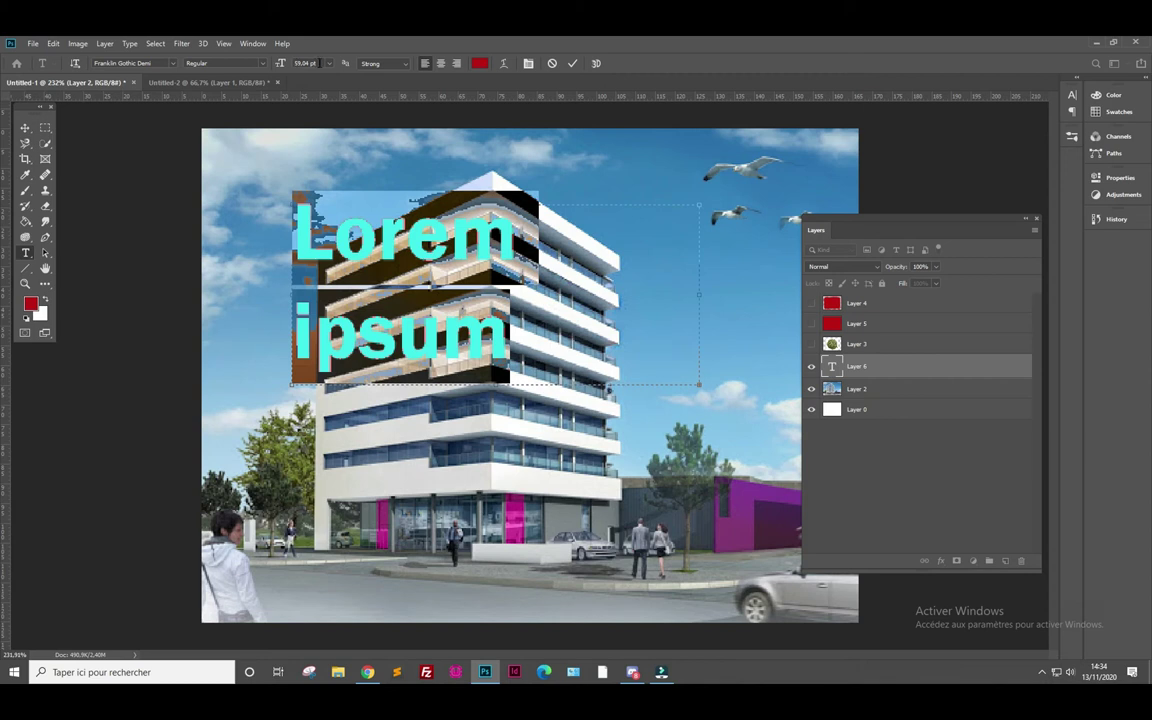
click(368, 63)
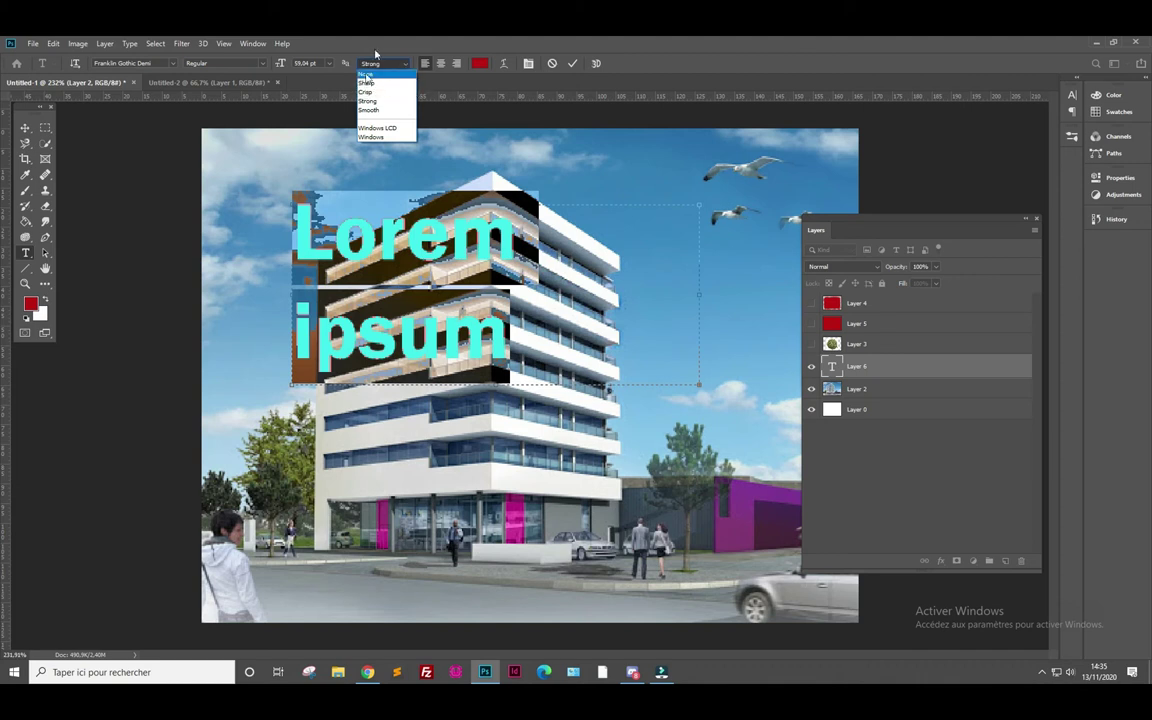
- Keep Strong anti-aliasing and try the alignment options, ending with left-aligned Lorem ipsum text
click(507, 66)
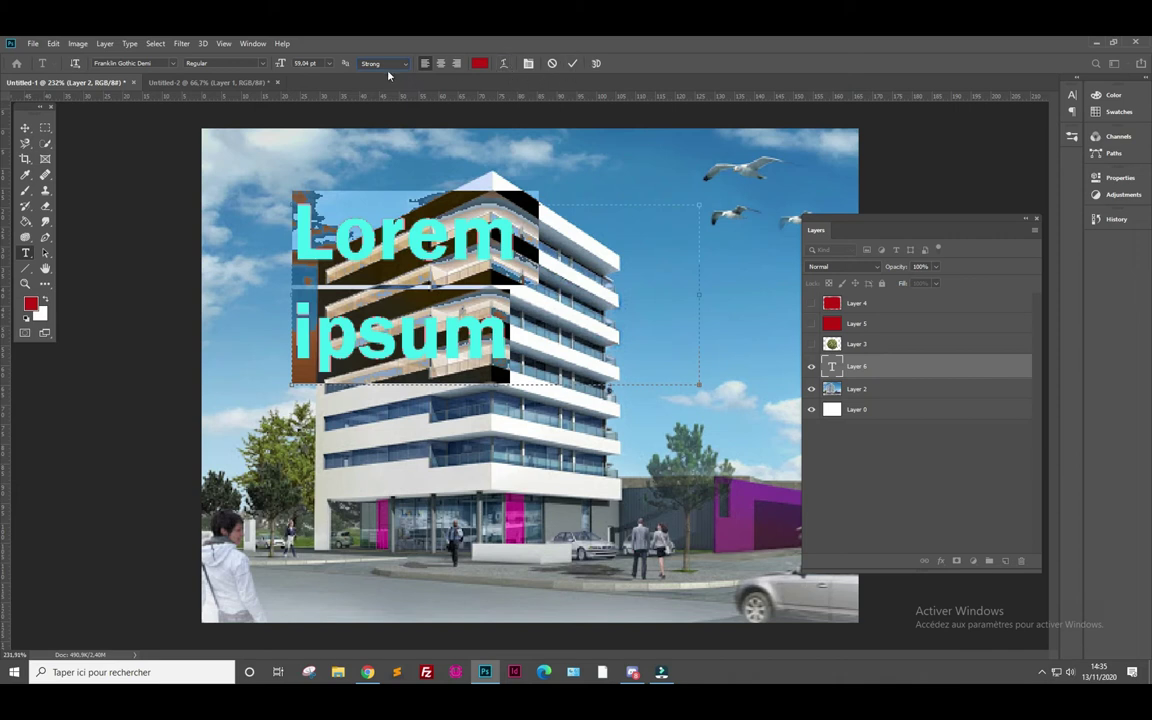
click(441, 63)
click(441, 63)
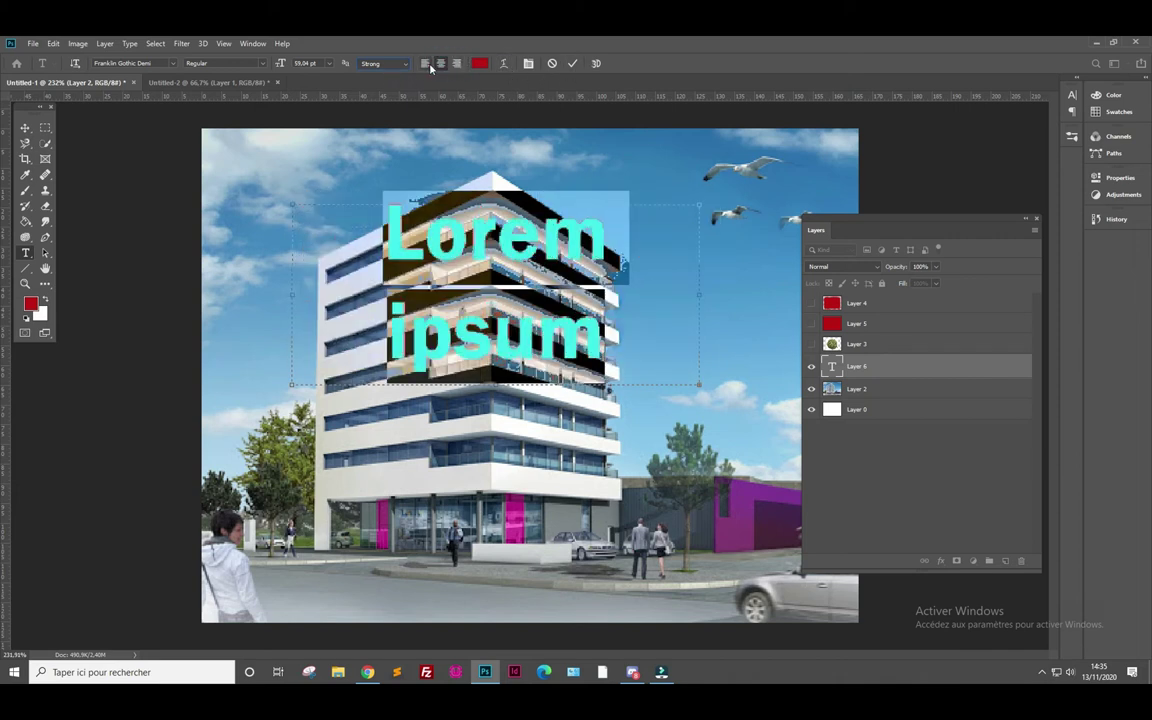
click(425, 63)
click(441, 63)
click(457, 63)
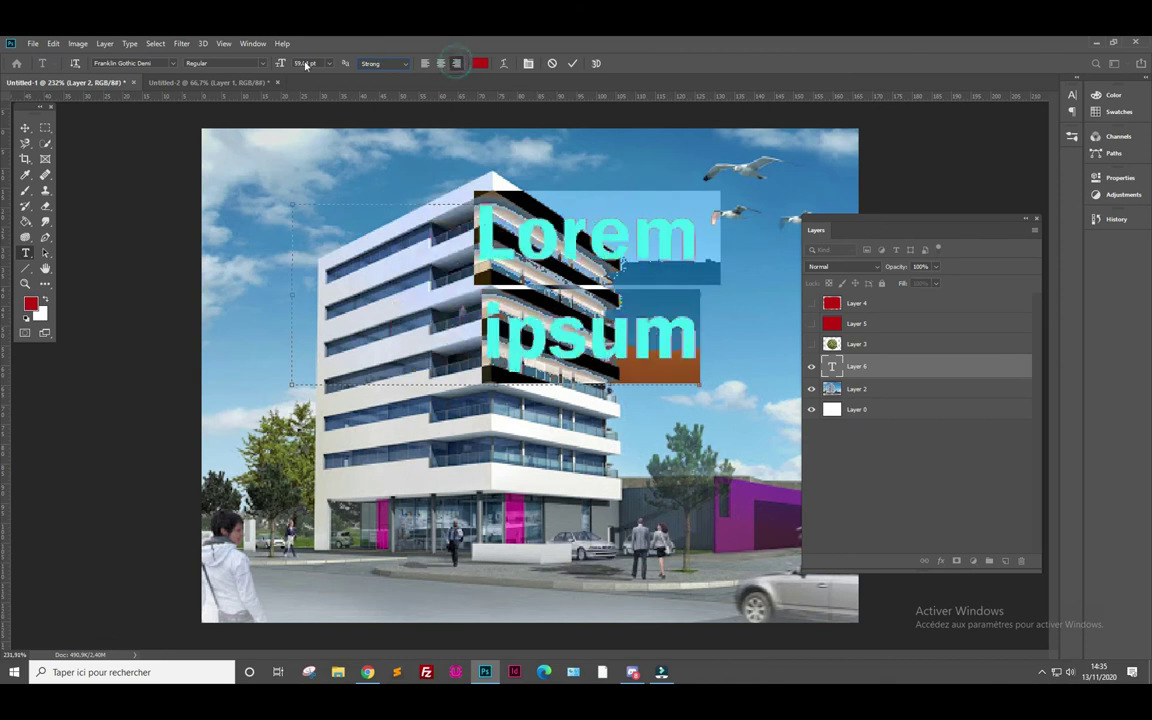
click(426, 63)
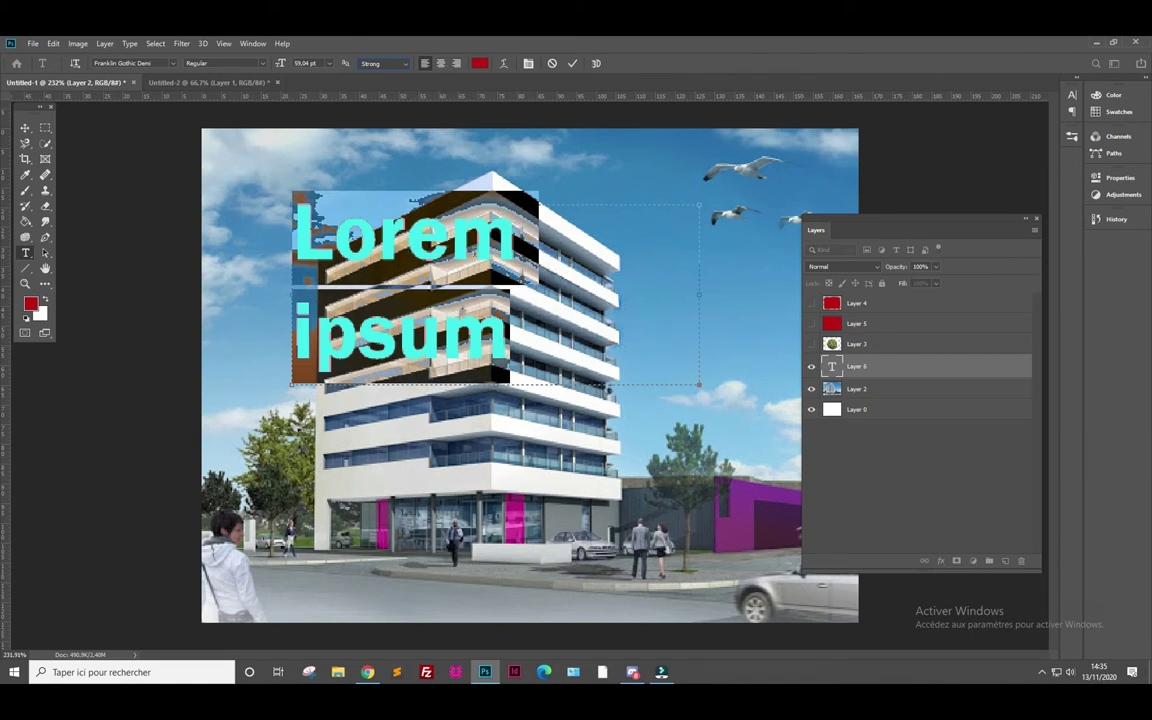
- Open Window > Character and float the Character and Paragraph panels over the canvas
click(253, 43)
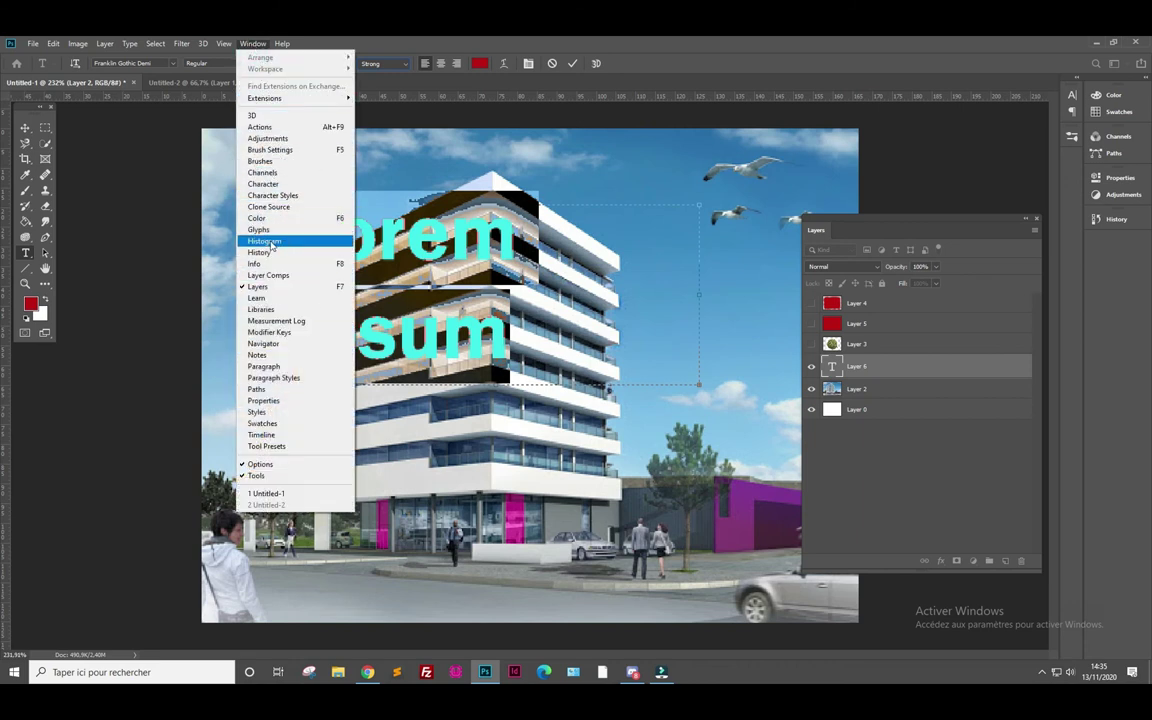
click(279, 188)
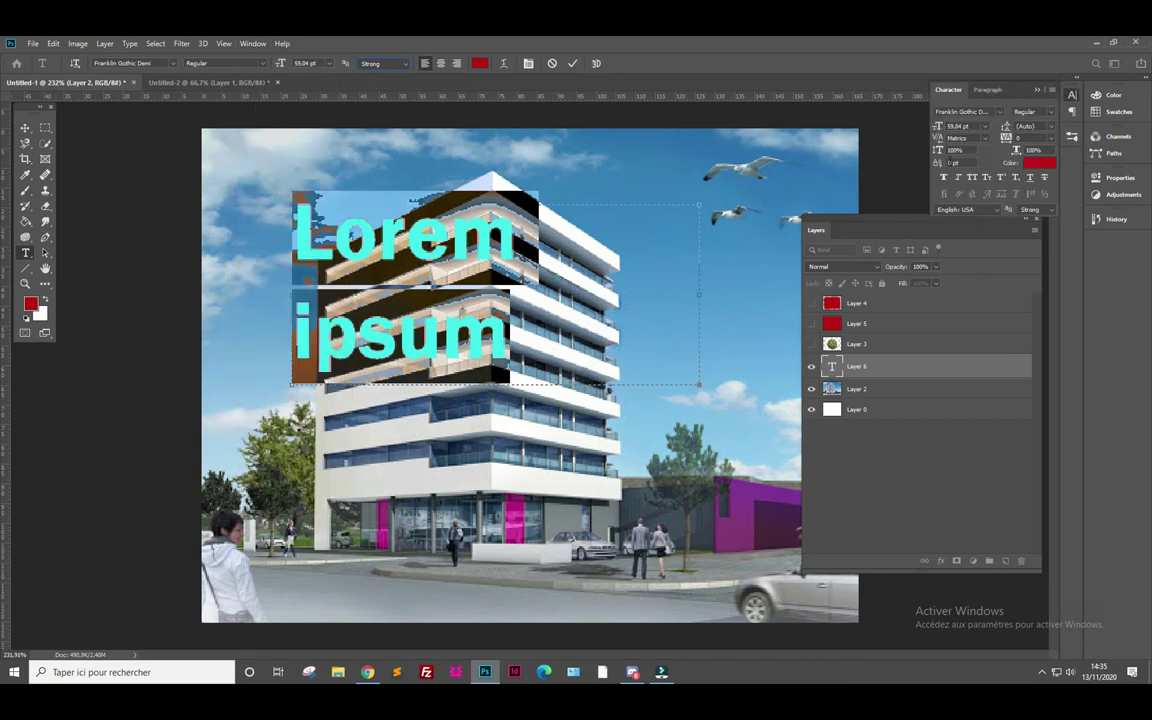
drag(948, 89, 622, 152)
drag(987, 89, 625, 292)
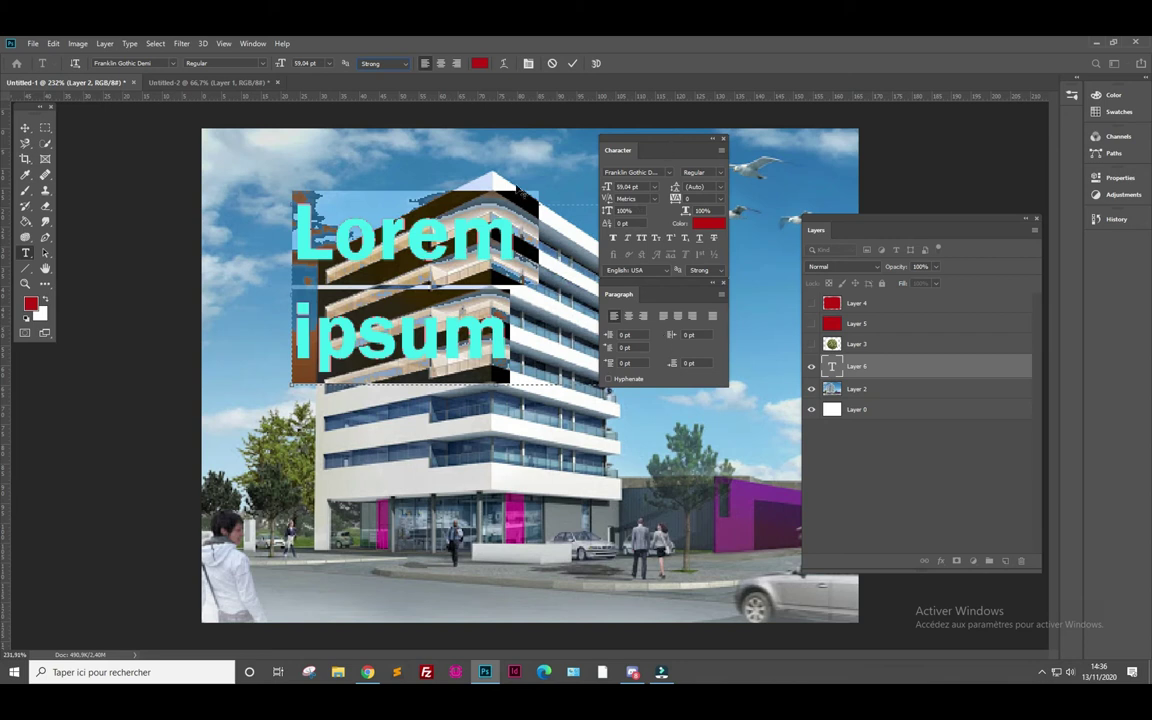
- Delete the Lorem ipsum text layer, hide the building photo Layer 2, and show Layer 5
click(24, 131)
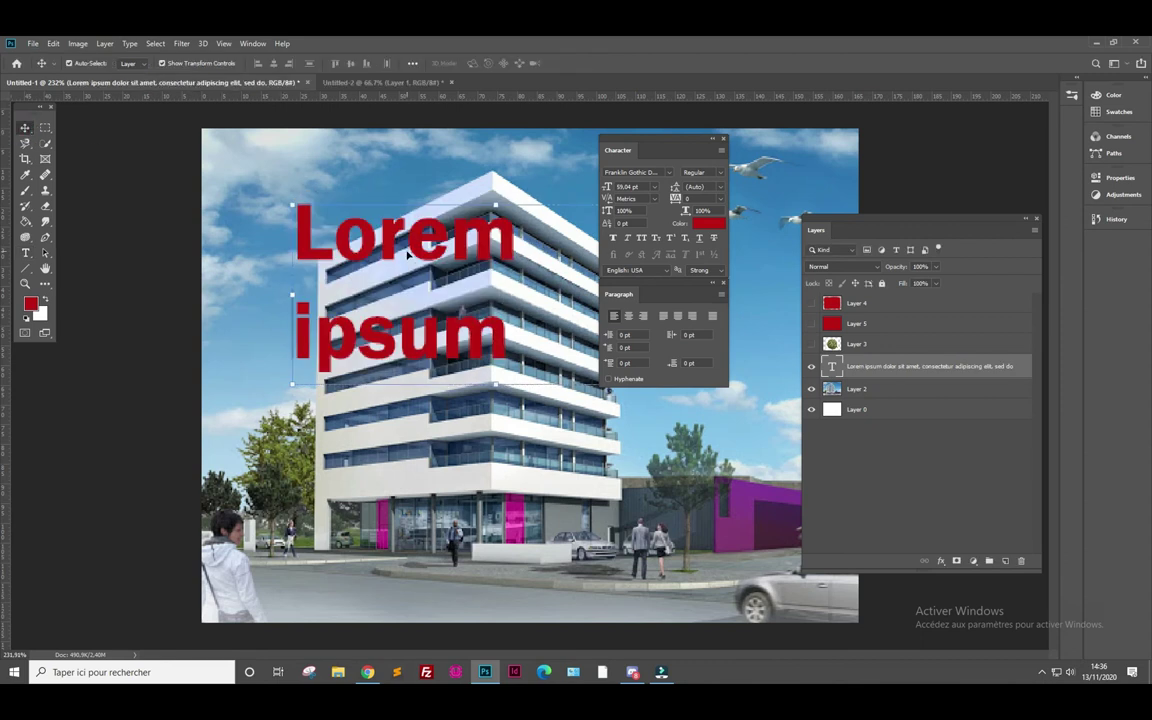
key(Delete)
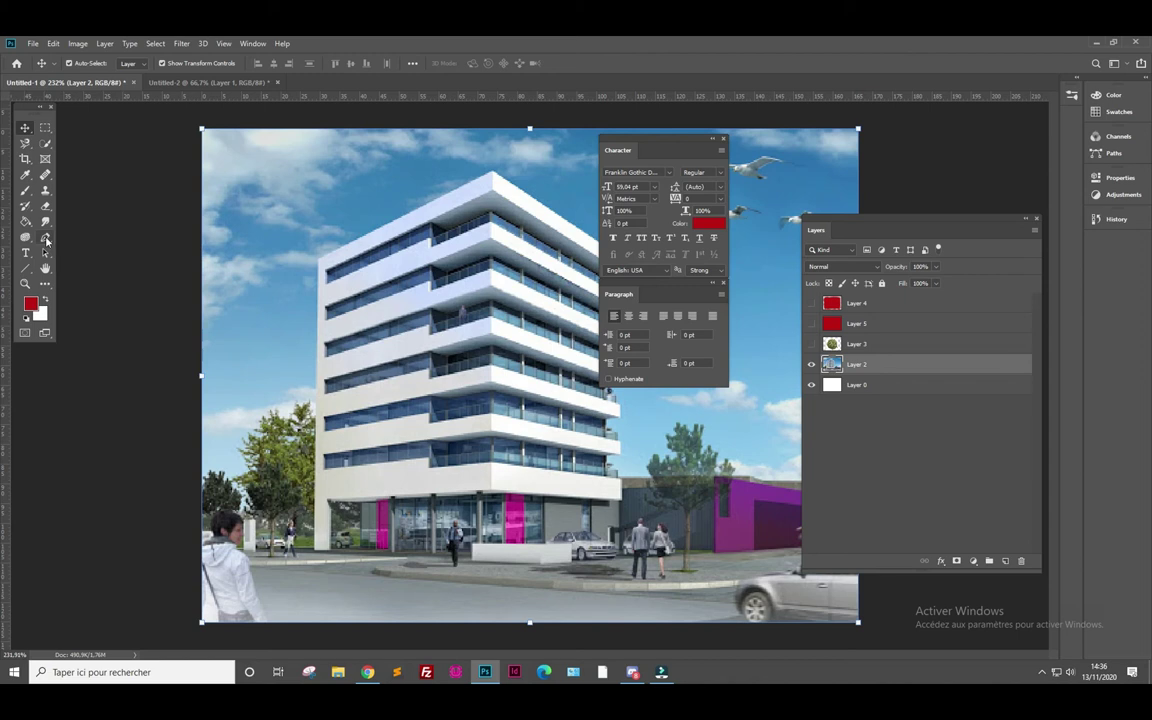
click(46, 238)
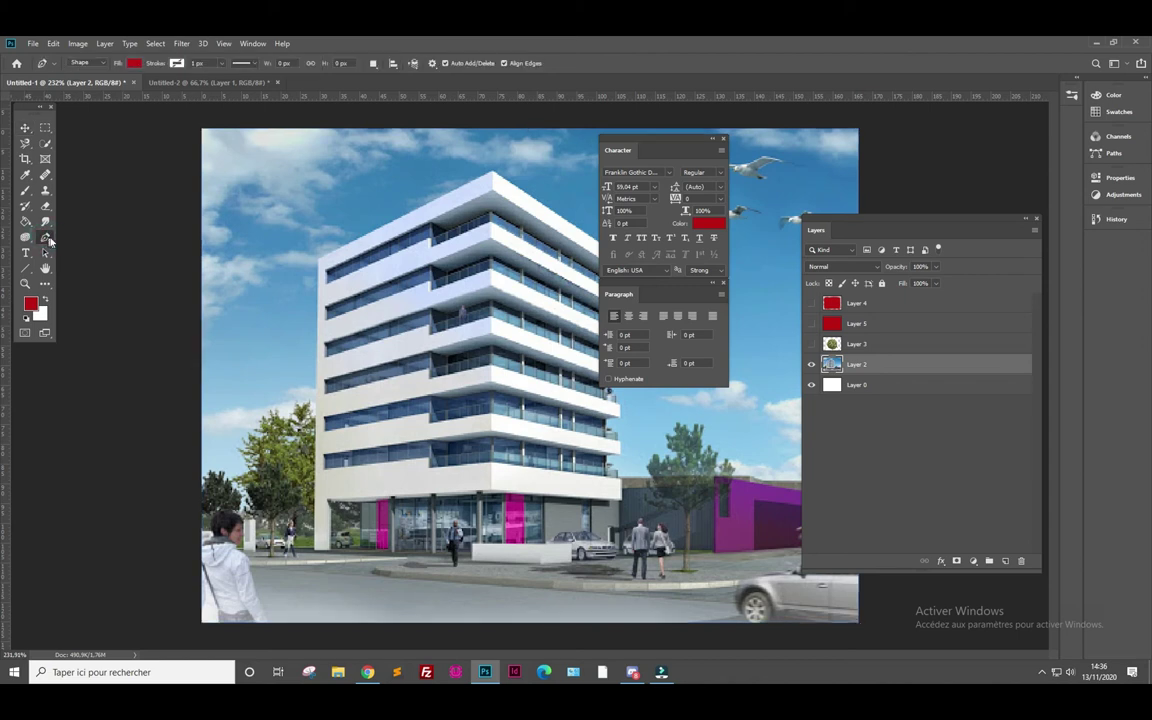
click(811, 364)
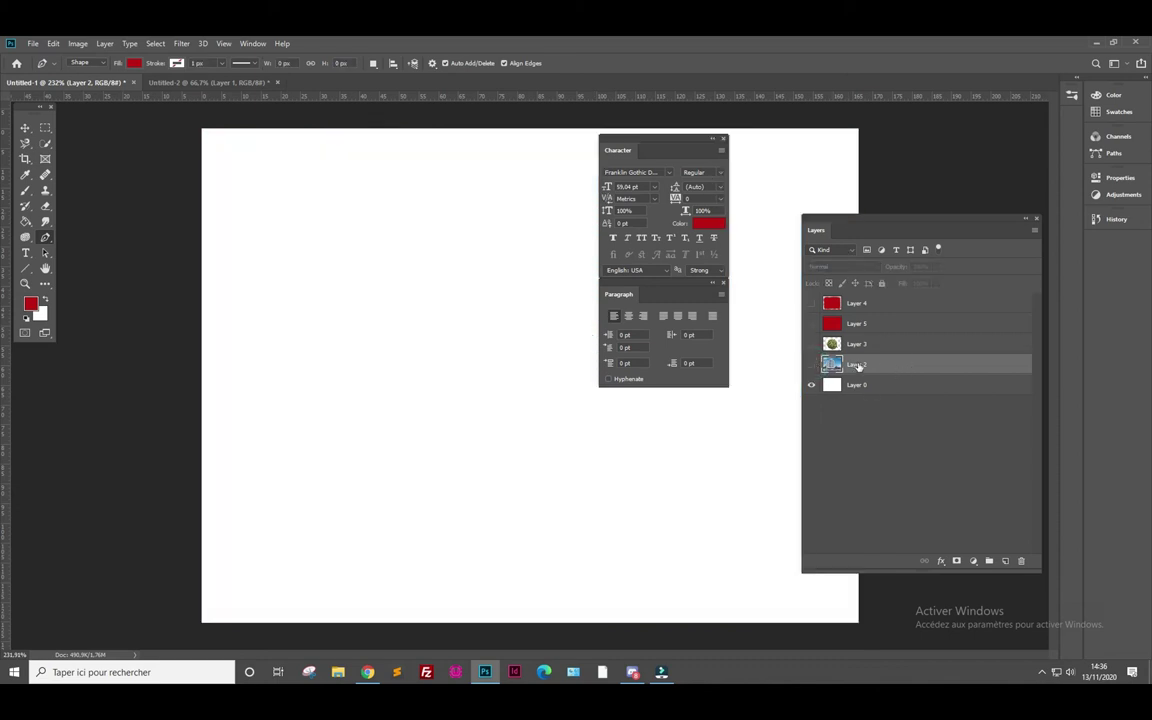
click(811, 324)
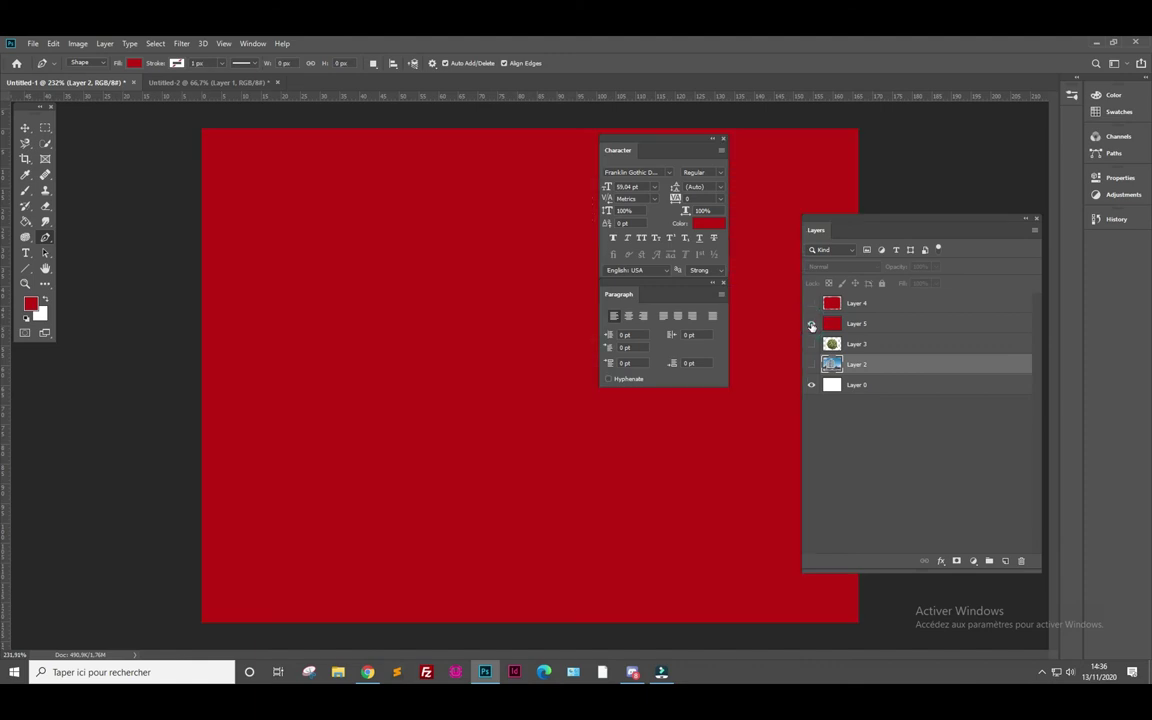
- Set the foreground colour to a pale light cyan
click(33, 302)
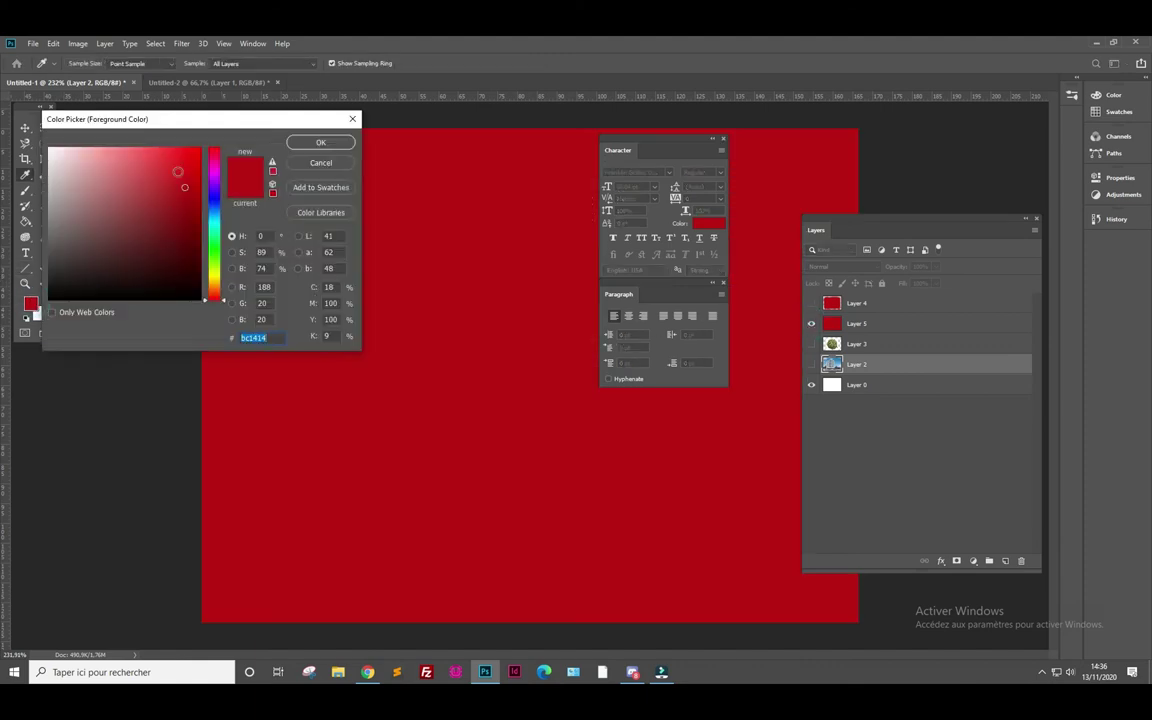
click(56, 162)
click(213, 225)
click(130, 154)
click(102, 151)
click(318, 142)
- Fill the red Layer 5 with light cyan using the Paint Bucket
click(26, 221)
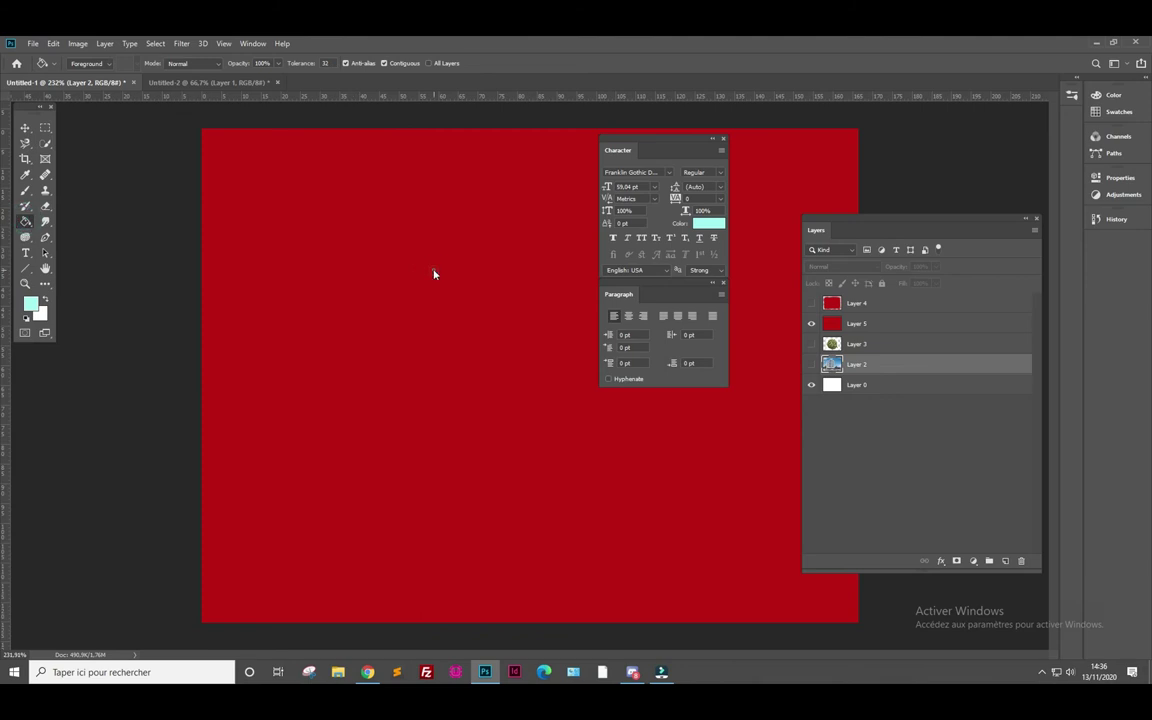
click(434, 272)
click(555, 271)
click(860, 303)
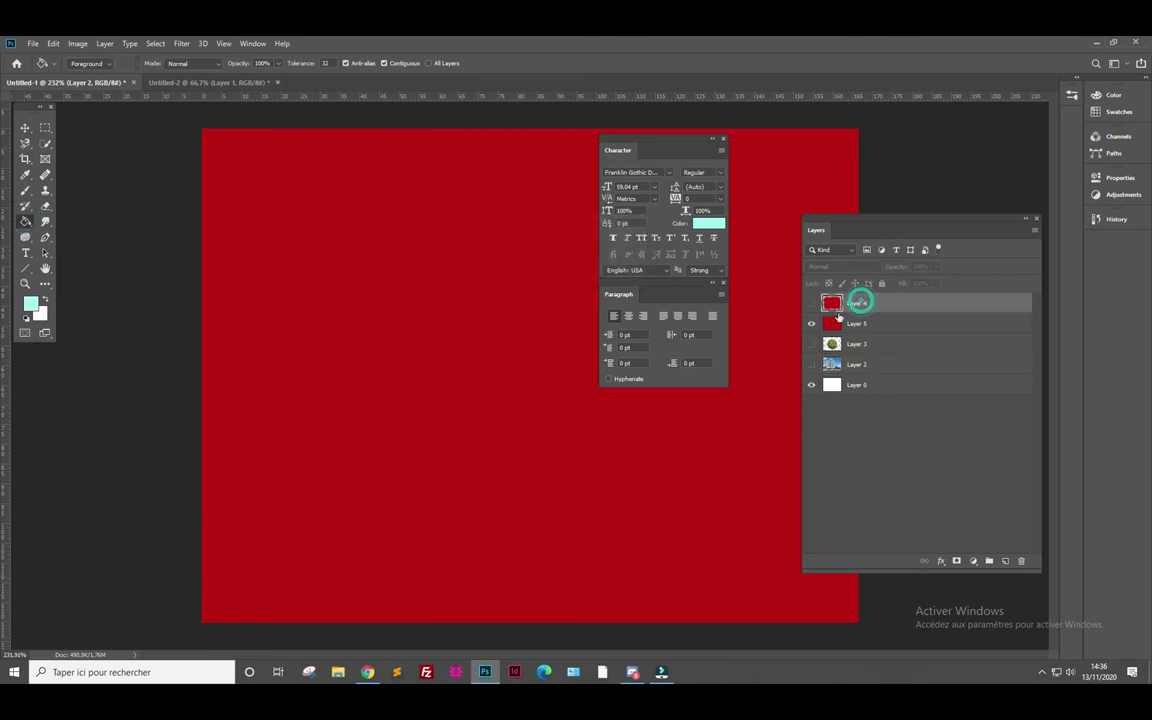
click(852, 324)
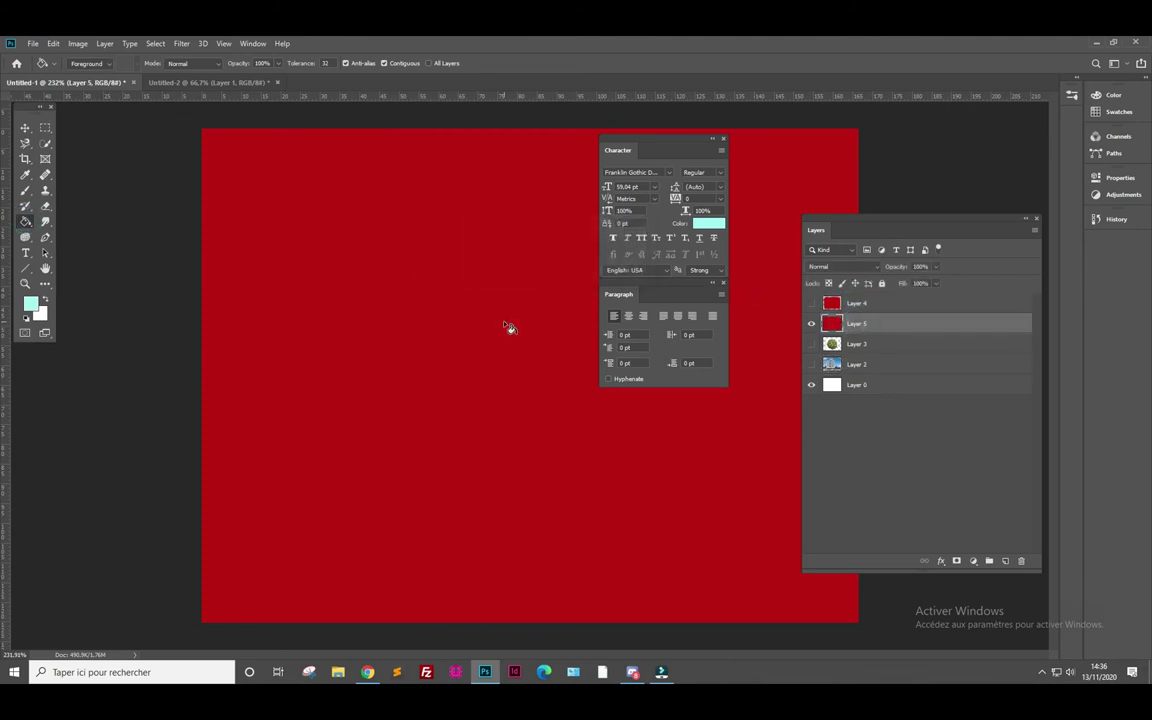
click(509, 327)
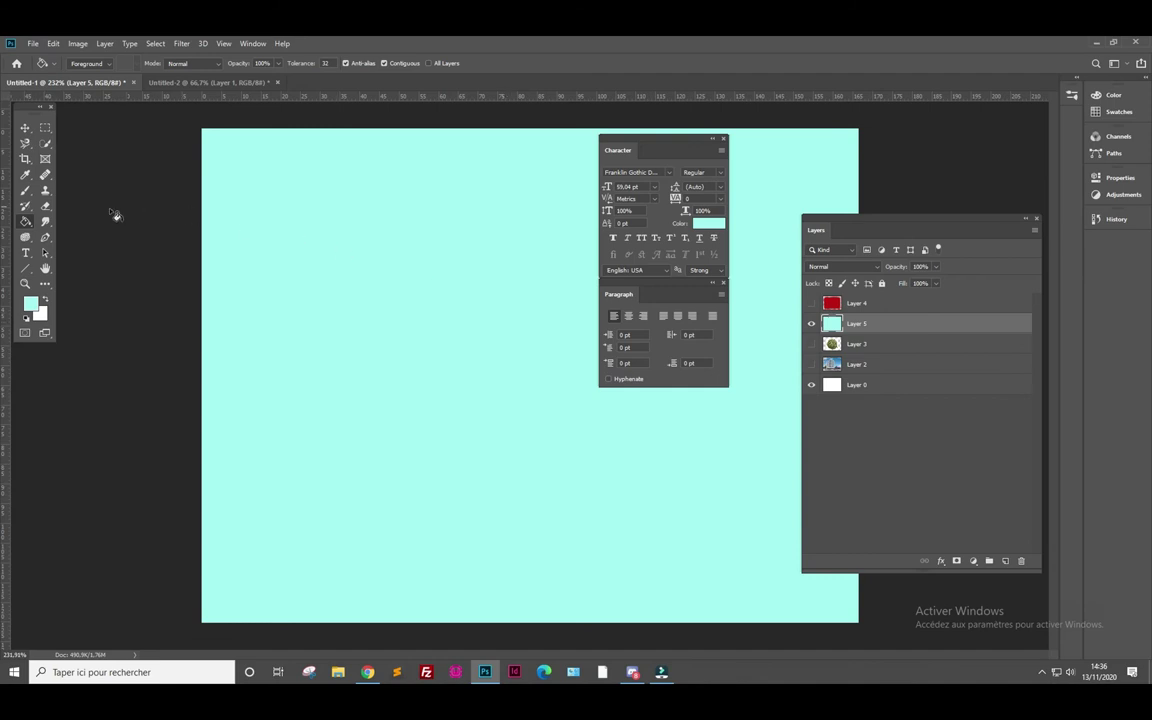
click(45, 237)
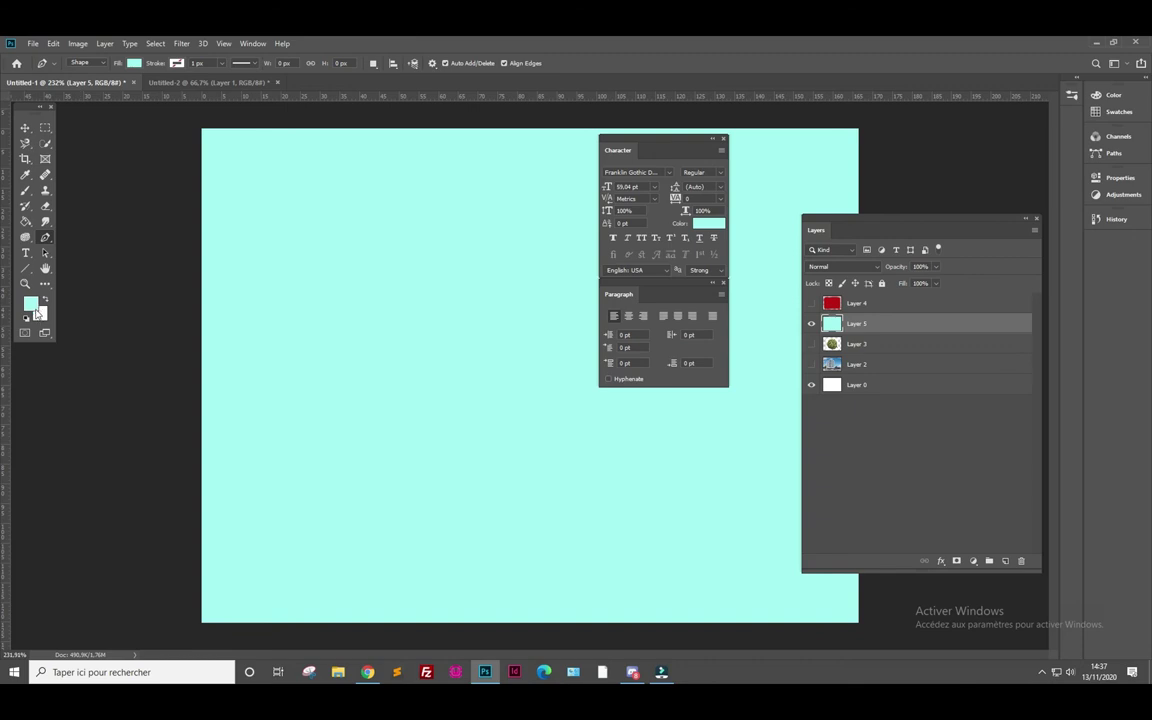
click(338, 273)
click(393, 225)
click(436, 317)
click(338, 274)
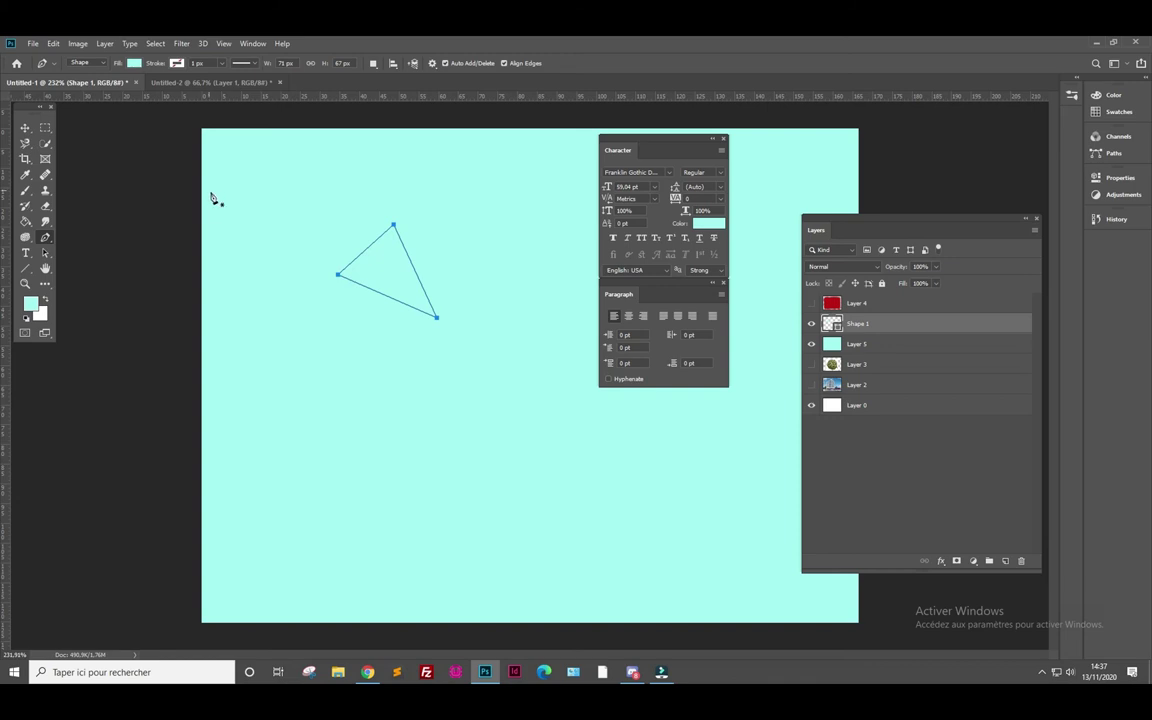
key(Delete)
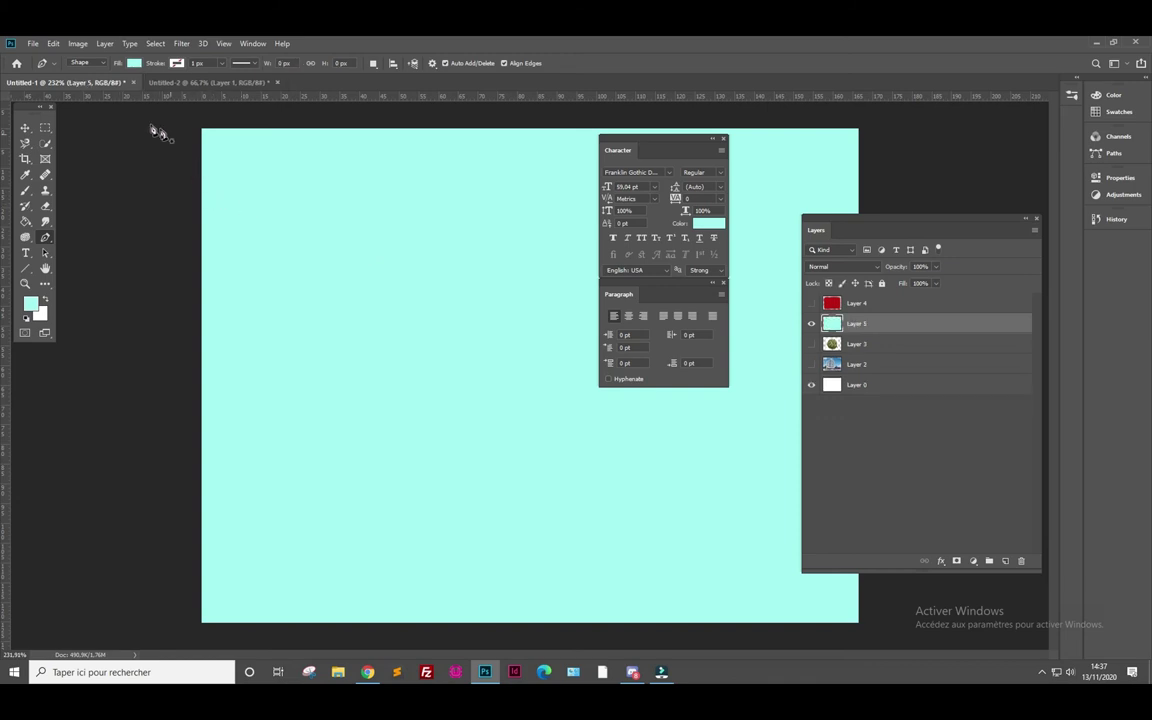
- Set the shape fill to the salmon swatch and keep the standard Pen Tool active
click(133, 64)
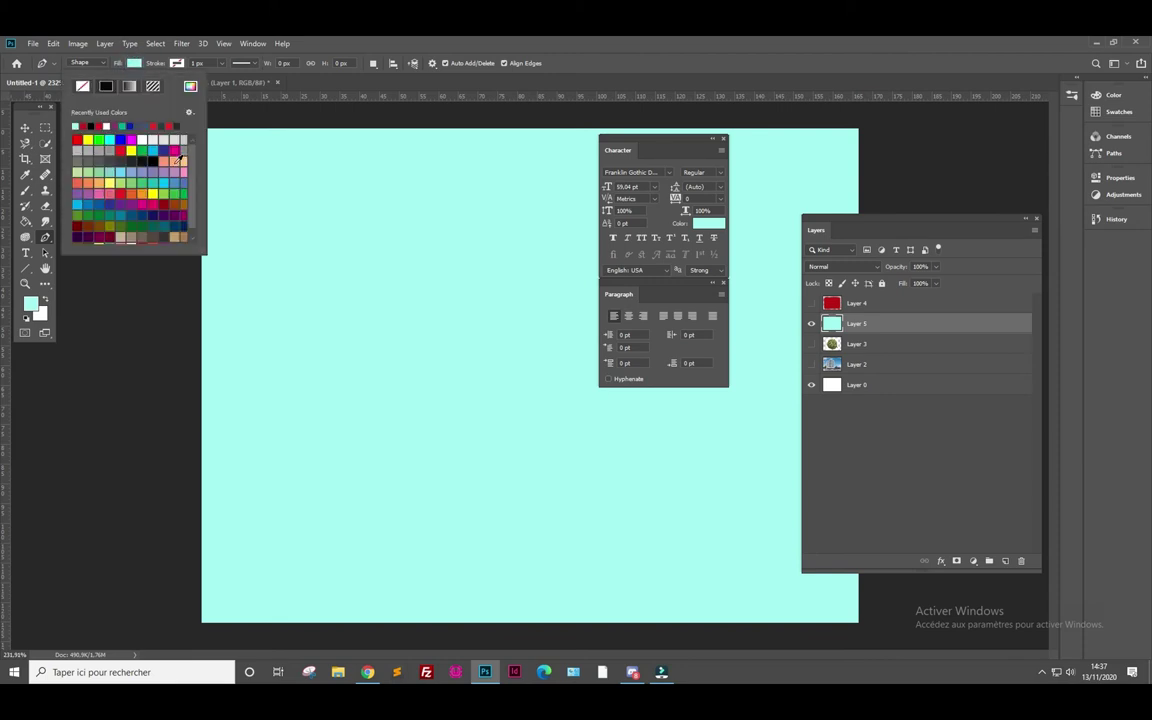
click(176, 160)
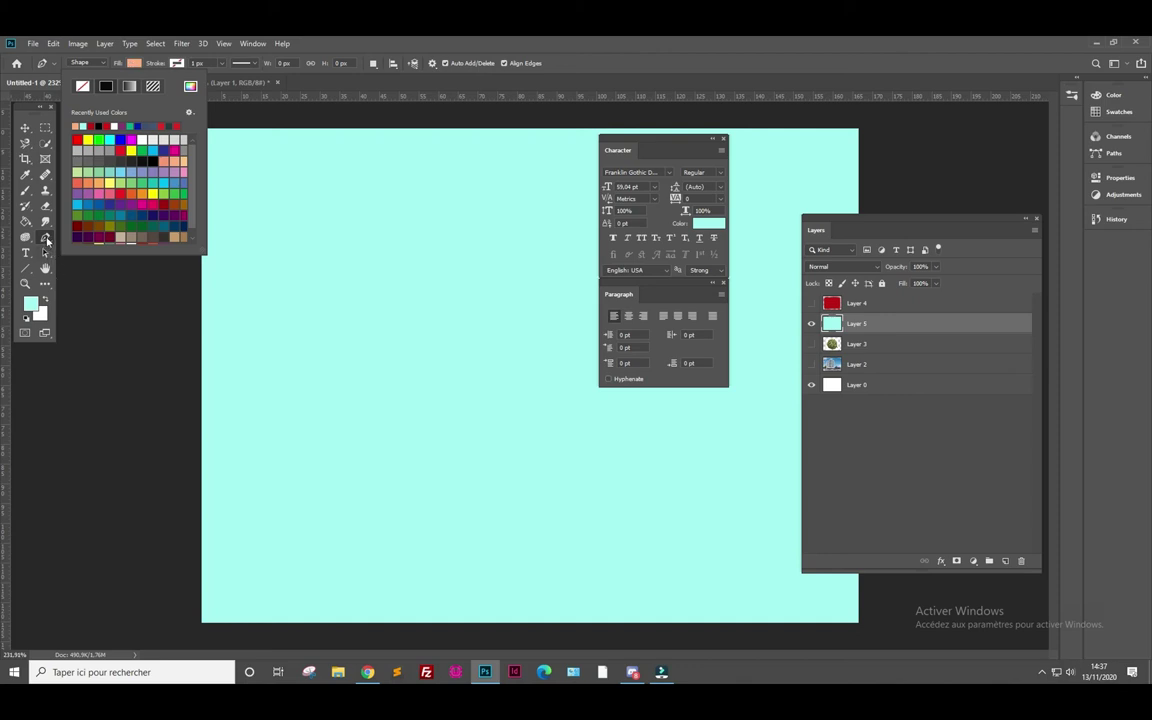
right_click(45, 237)
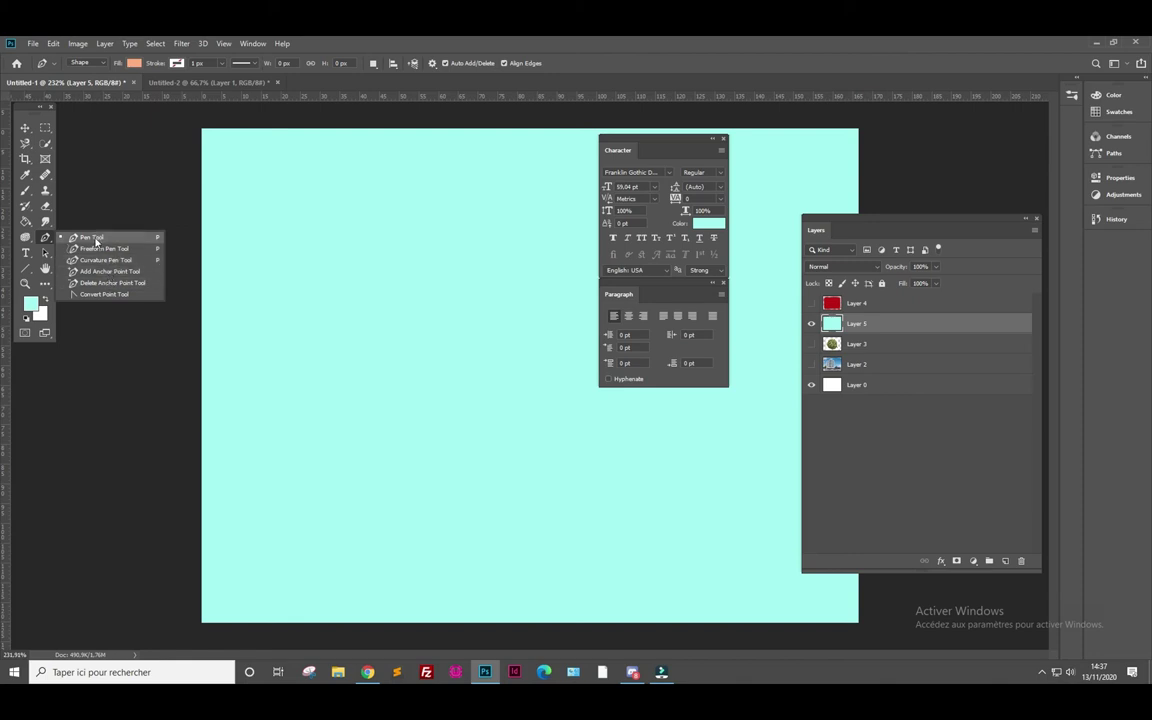
click(96, 239)
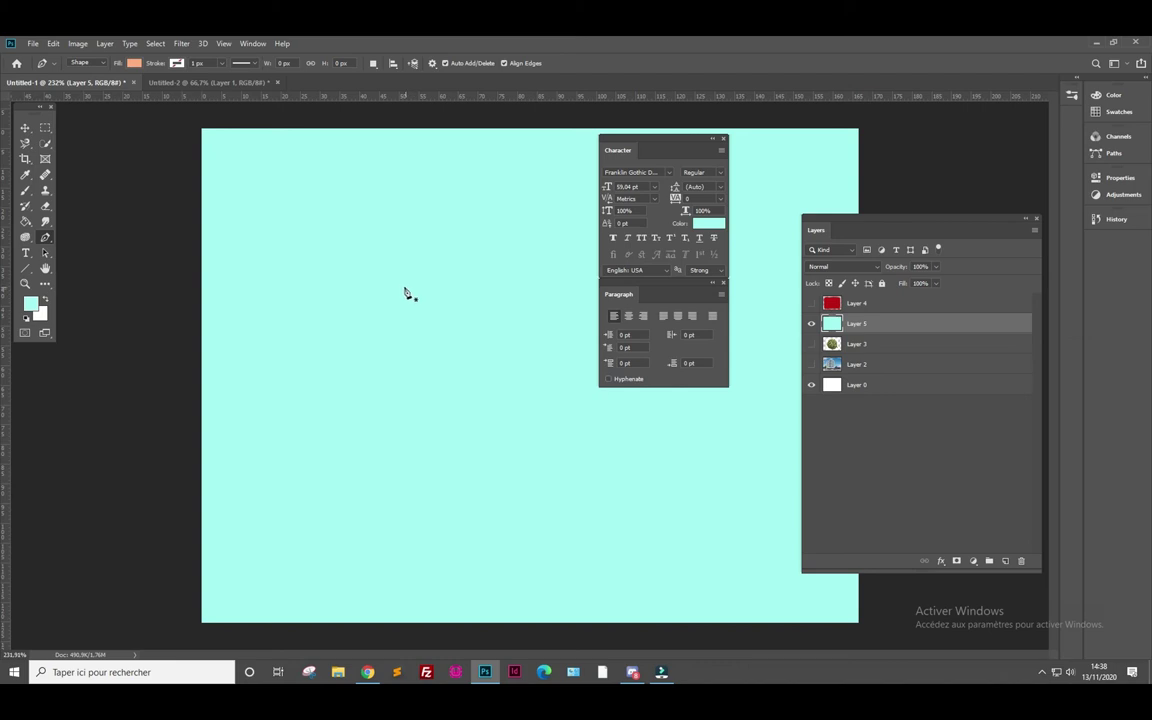
- Open the Shape/Path/Pixels tool-mode dropdown in the Pen options bar
click(102, 64)
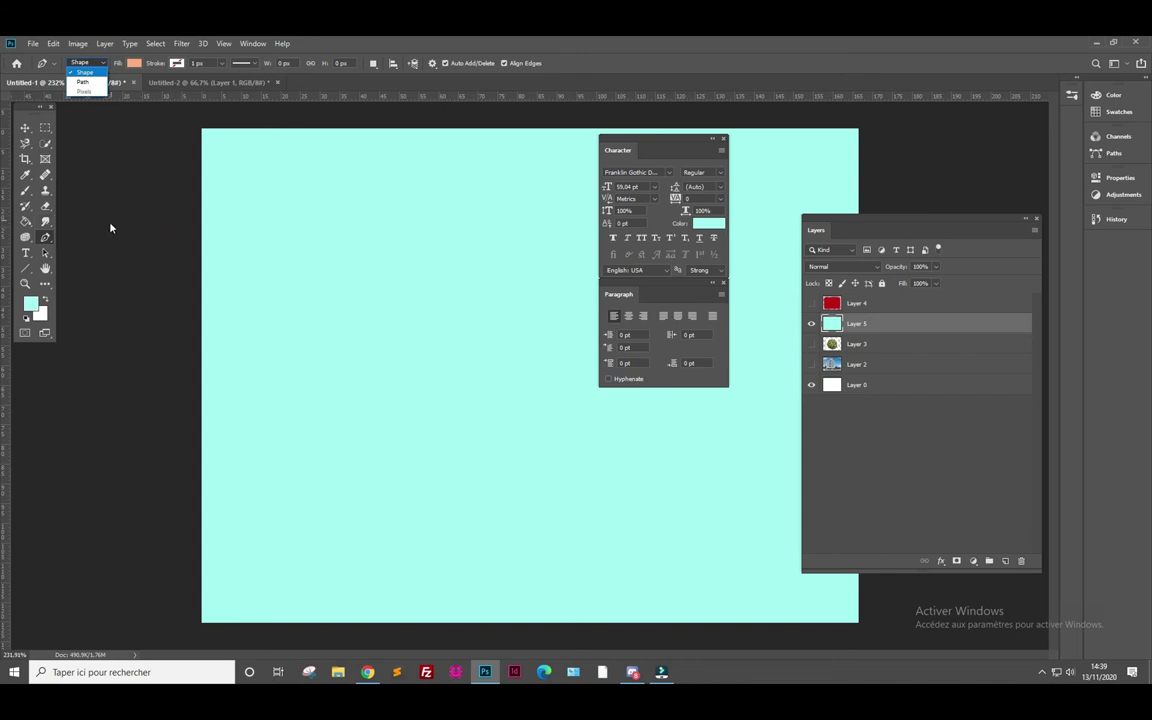
- Swap to a white foreground, undo a test brush stroke, and return to the Pen tool
click(24, 172)
click(45, 297)
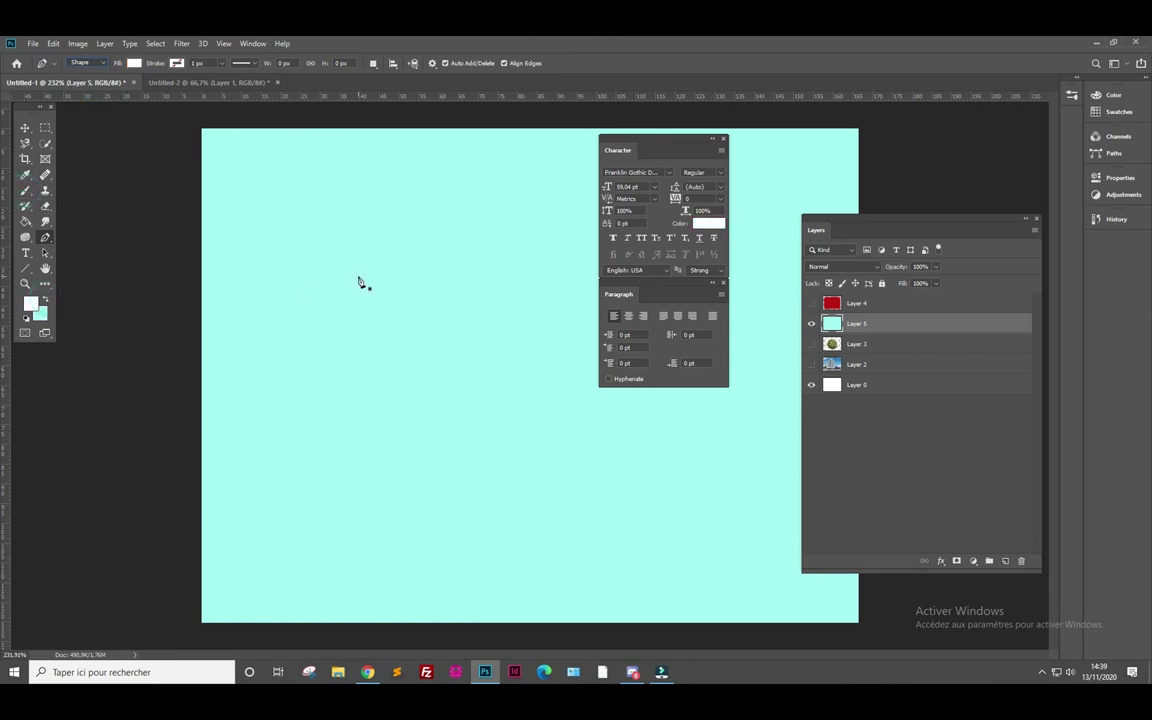
click(25, 190)
mouse_move(440, 296)
mouse_down()
mouse_move(476, 424)
mouse_move(360, 321)
mouse_move(501, 175)
mouse_move(535, 472)
mouse_move(481, 426)
mouse_up()
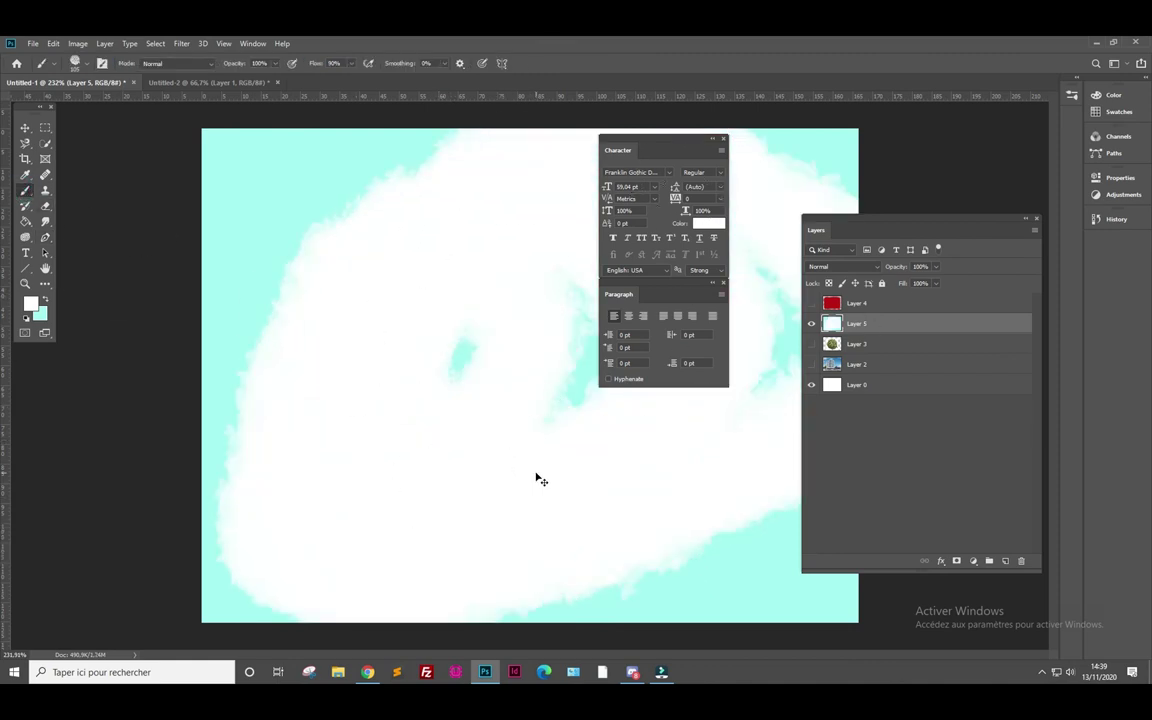
key(ctrl+z)
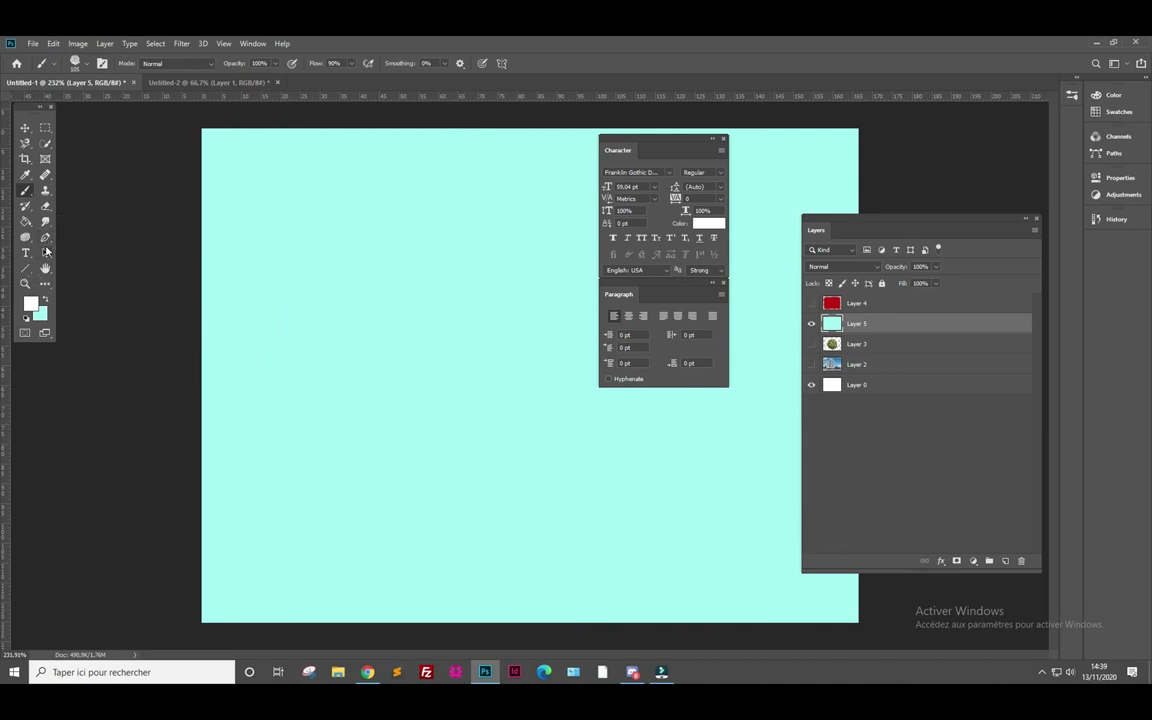
click(45, 237)
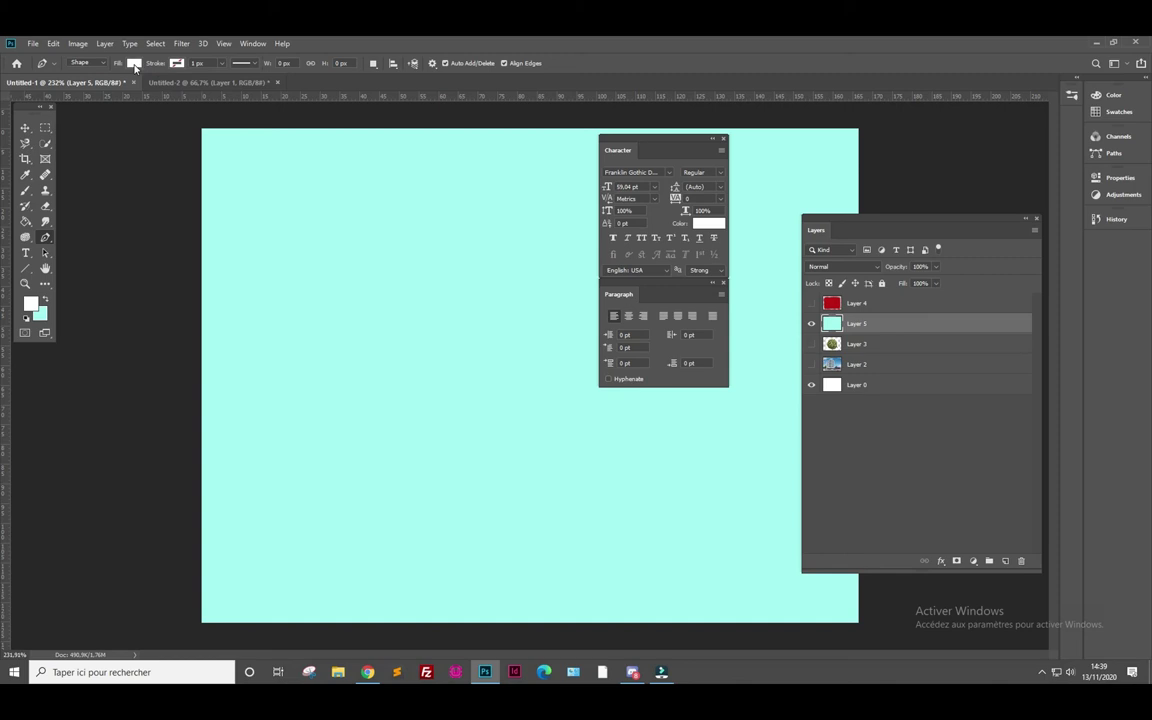
- Keep the Pen in Shape mode and set the new-shape fill back to salmon
click(103, 65)
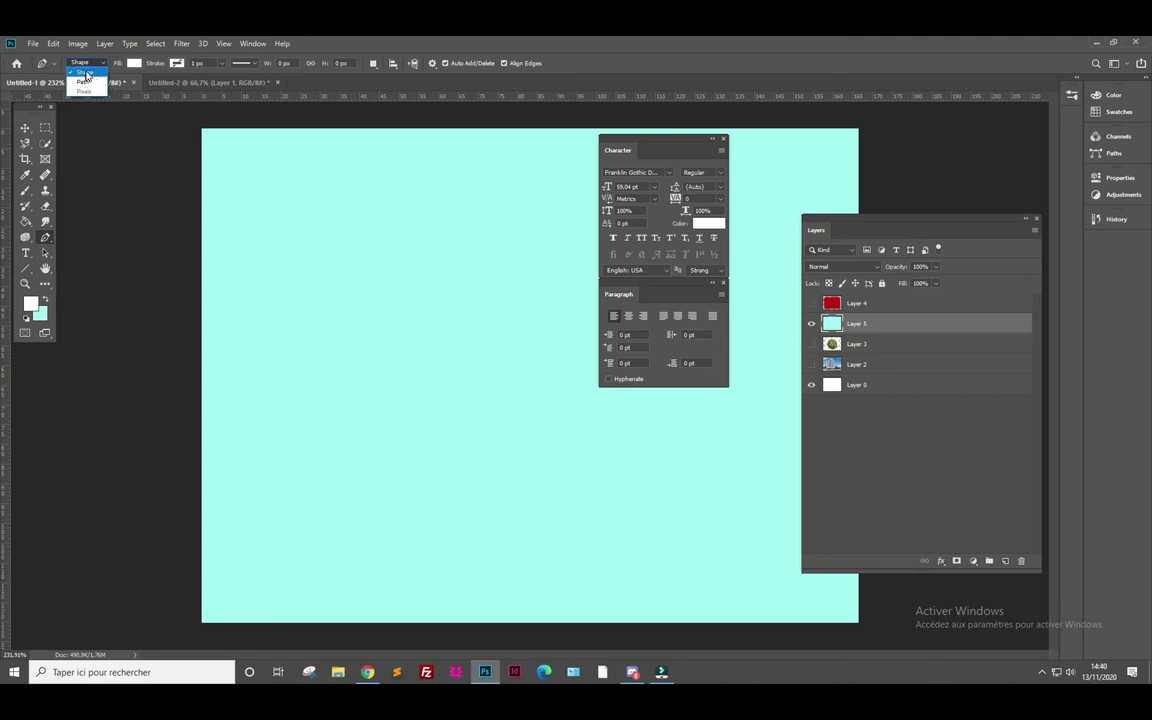
click(87, 75)
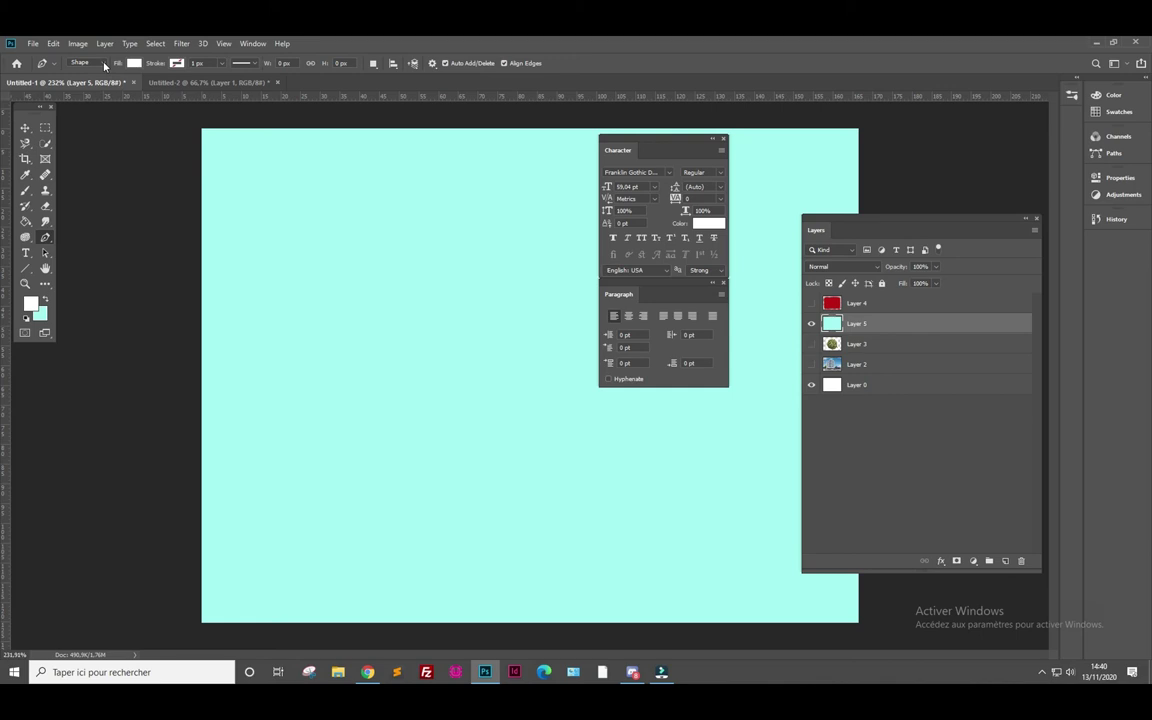
click(134, 63)
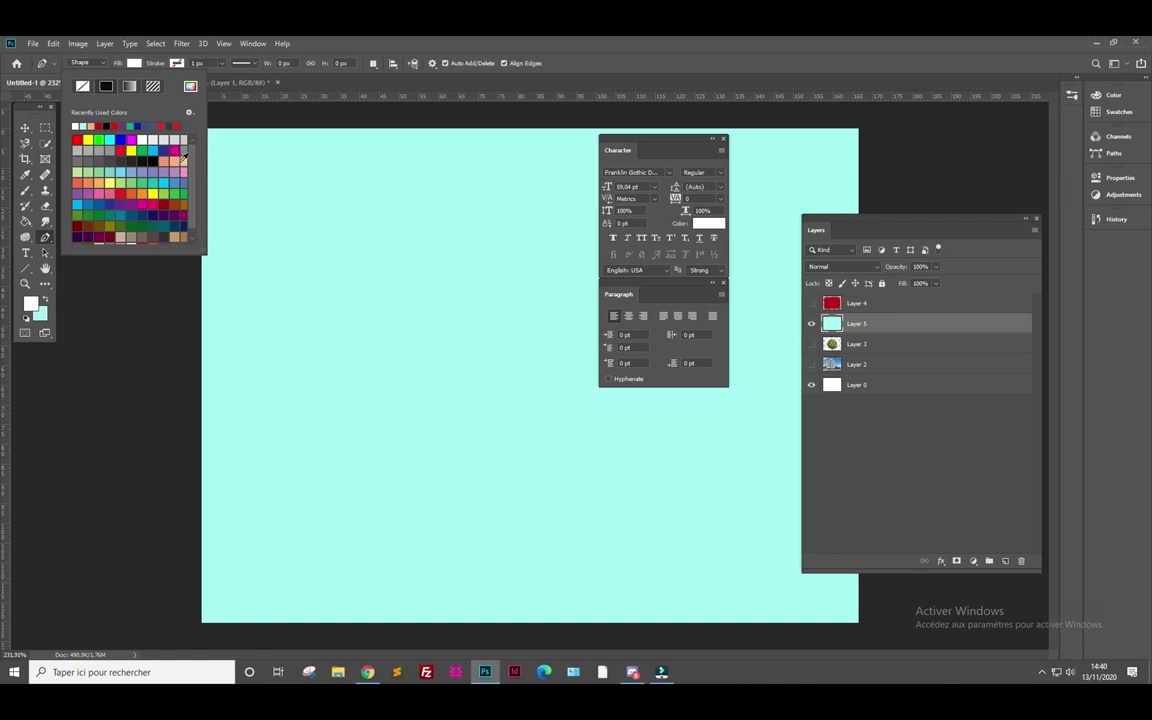
click(175, 162)
- Draw a salmon triangle at upper left and begin a curved dome shape below it
click(262, 216)
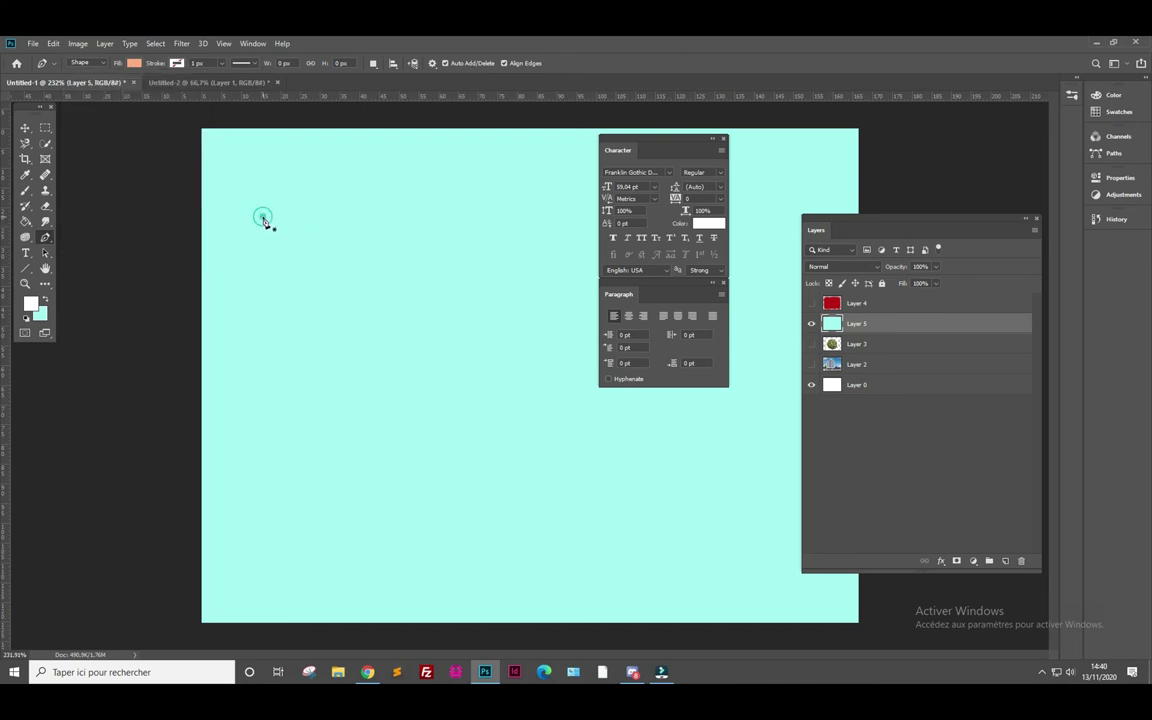
click(297, 160)
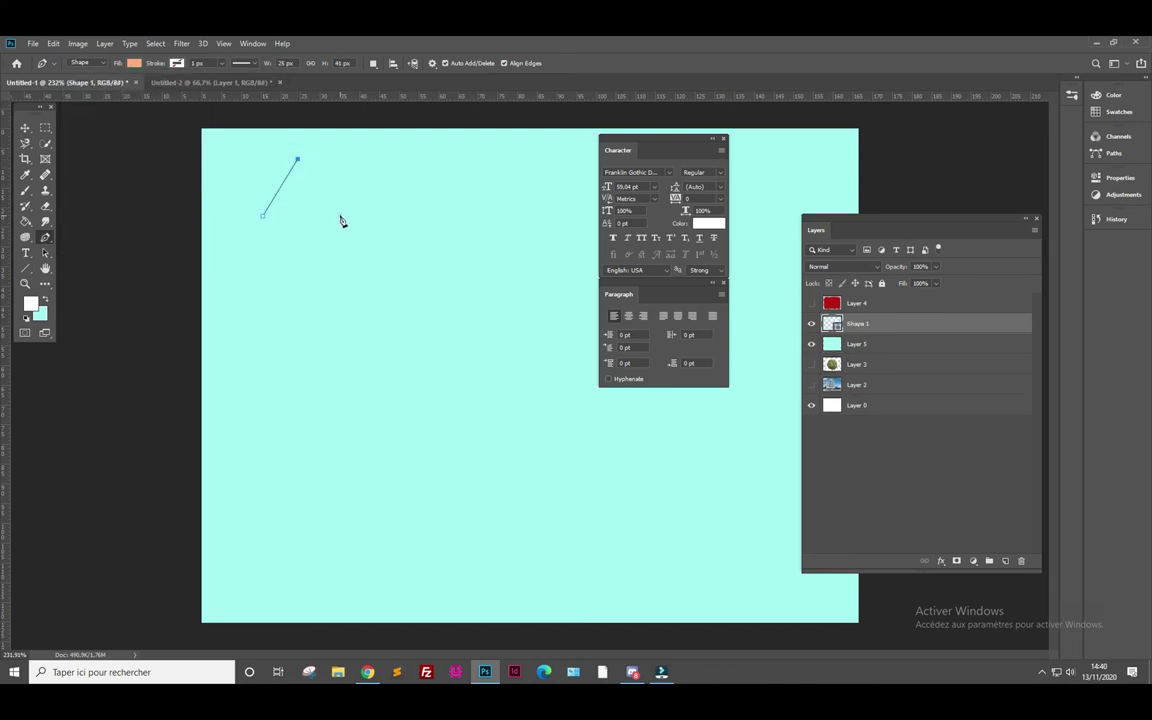
click(341, 214)
click(262, 216)
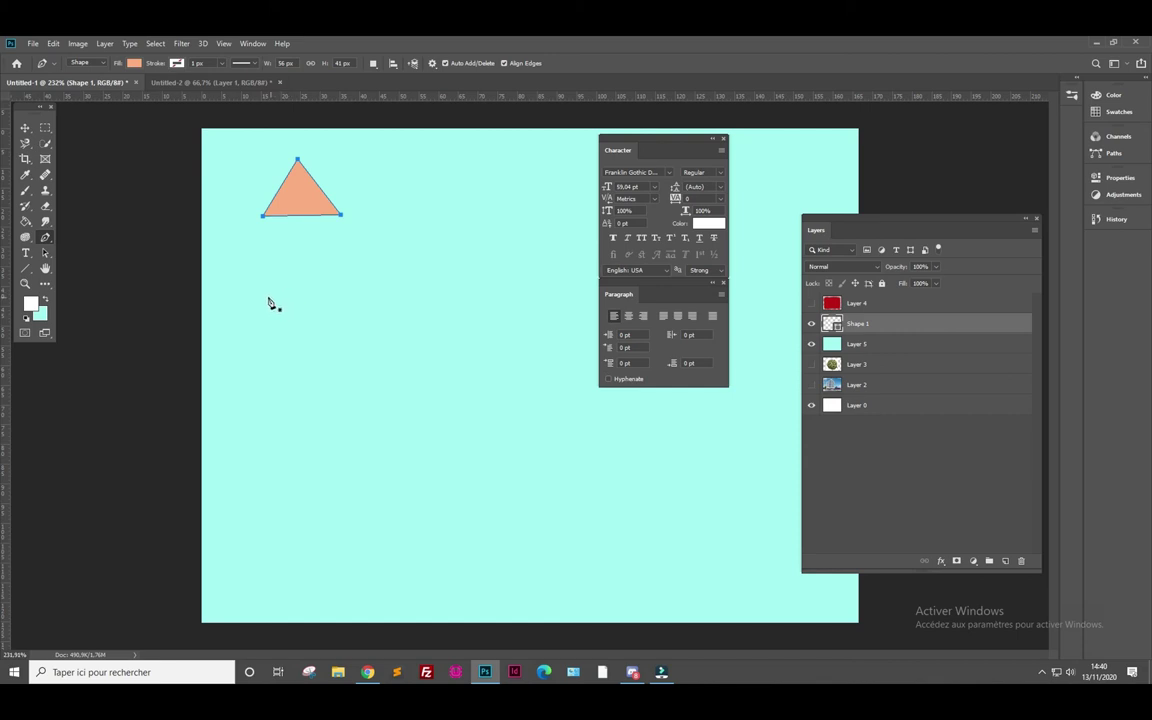
click(260, 297)
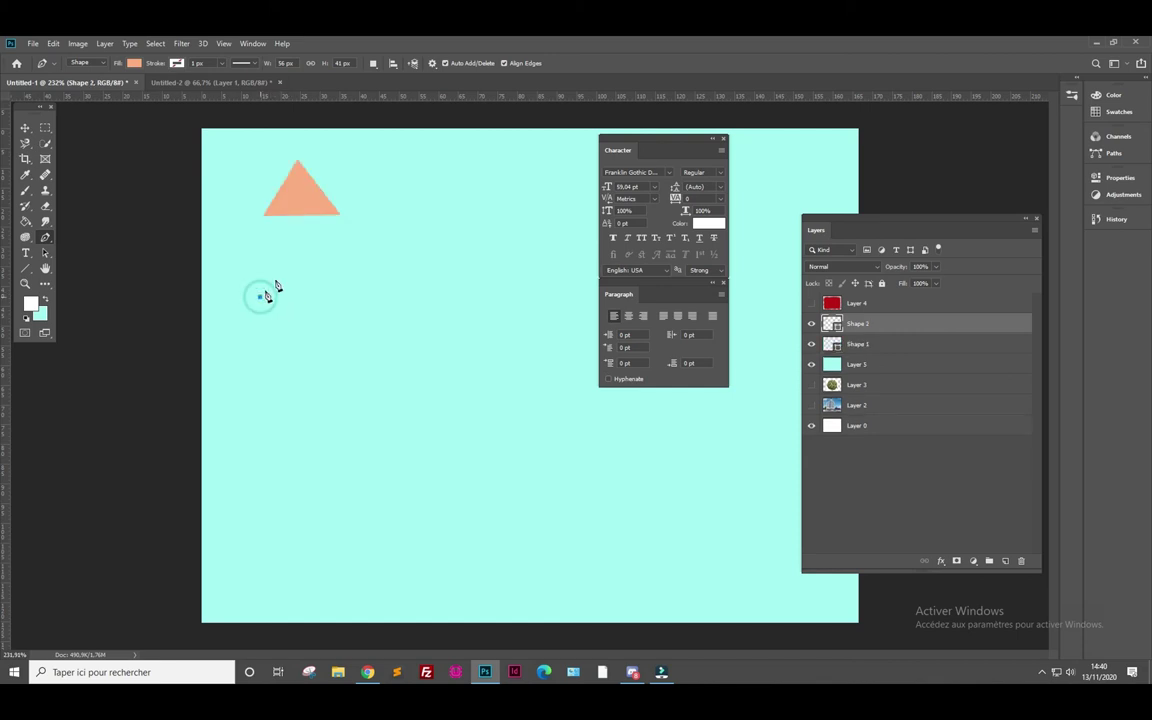
drag(300, 258, 349, 261)
- Close the dome with a flat bottom and draw a quarter-round shape beneath it
click(331, 295)
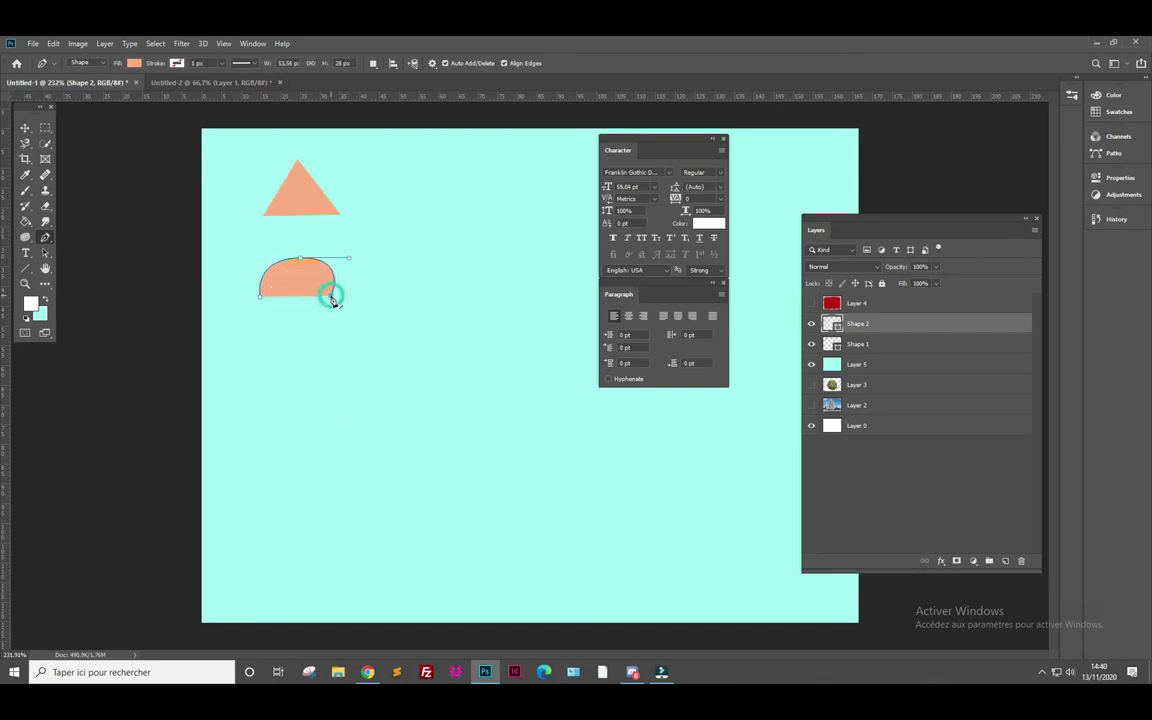
click(261, 298)
click(265, 376)
drag(301, 337, 348, 338)
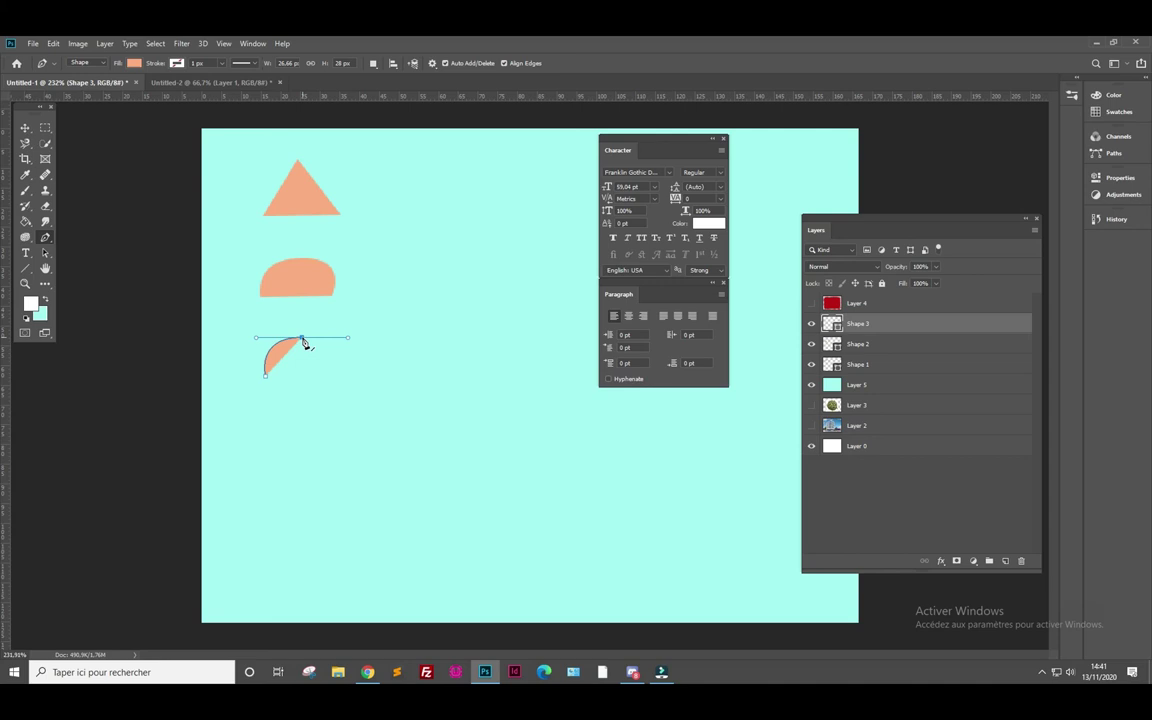
click(303, 340)
click(302, 339)
click(303, 374)
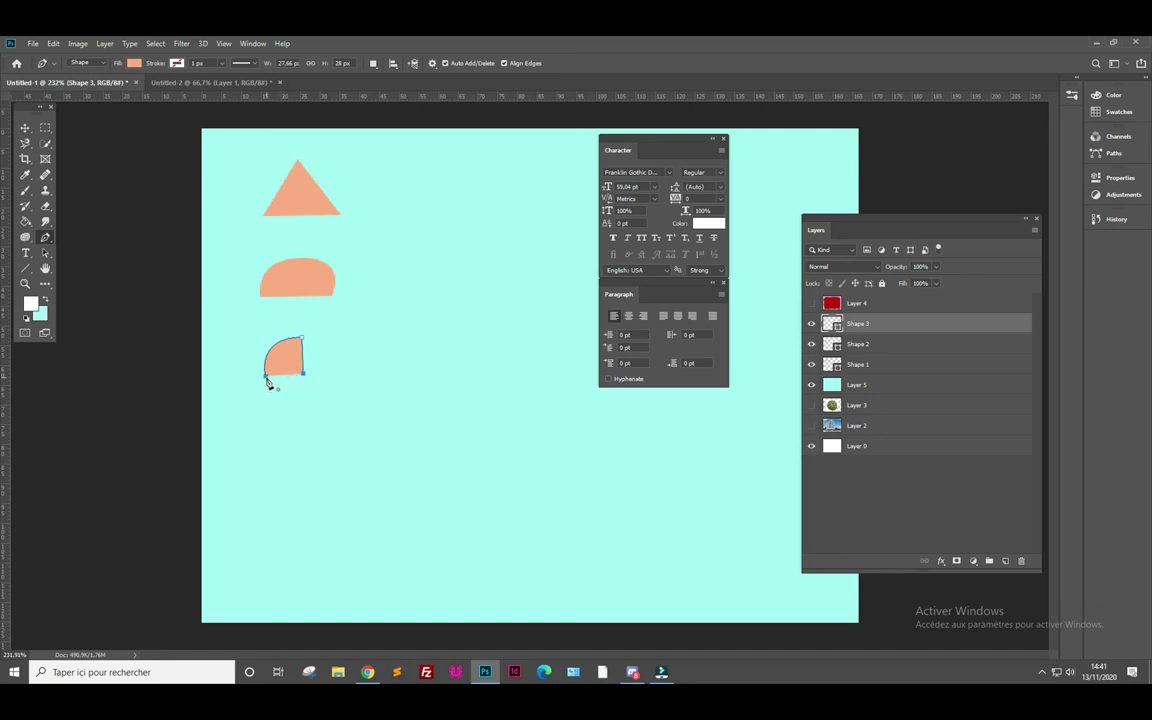
click(266, 378)
- Draw a second salmon dome to the right of the first
click(401, 295)
drag(442, 261, 494, 264)
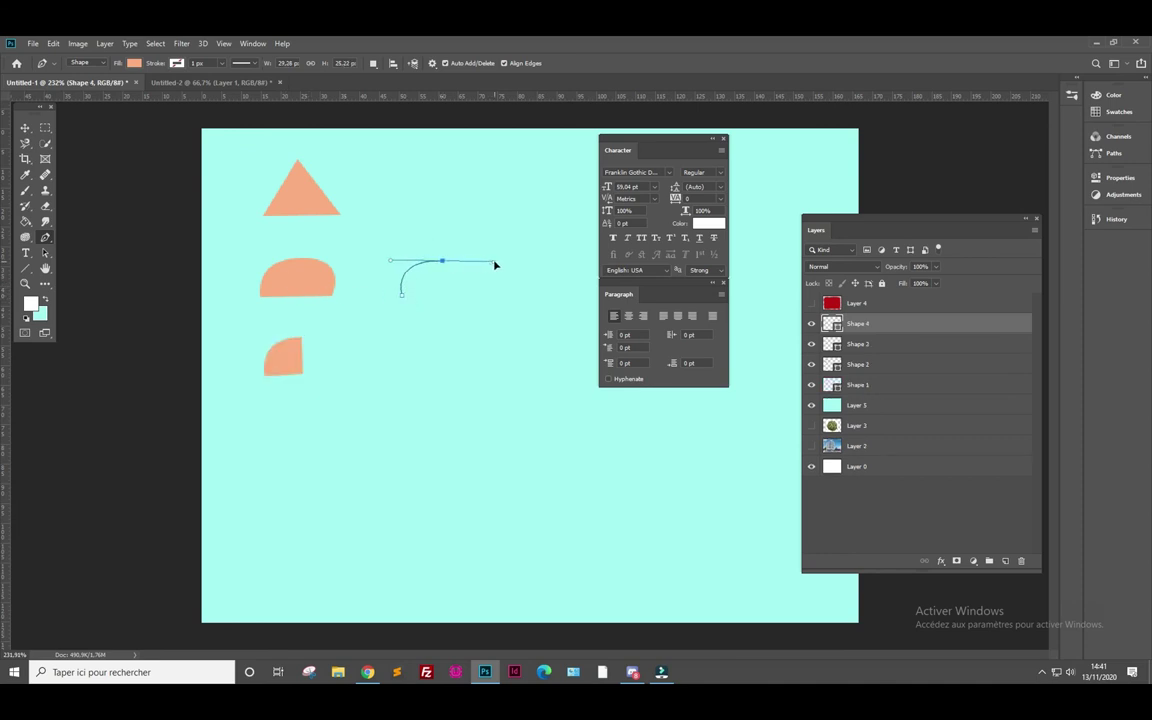
click(481, 295)
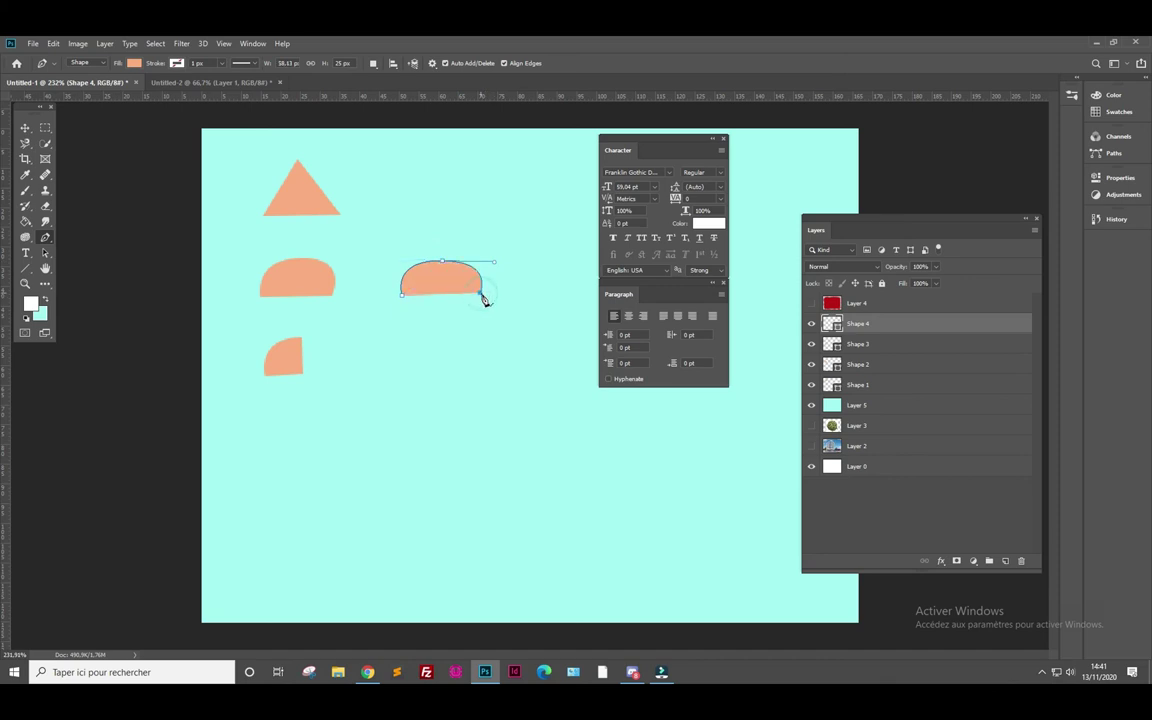
click(401, 295)
- Draw a boot-shaped outline with a notched sole near the lower left
click(266, 497)
drag(298, 467, 338, 467)
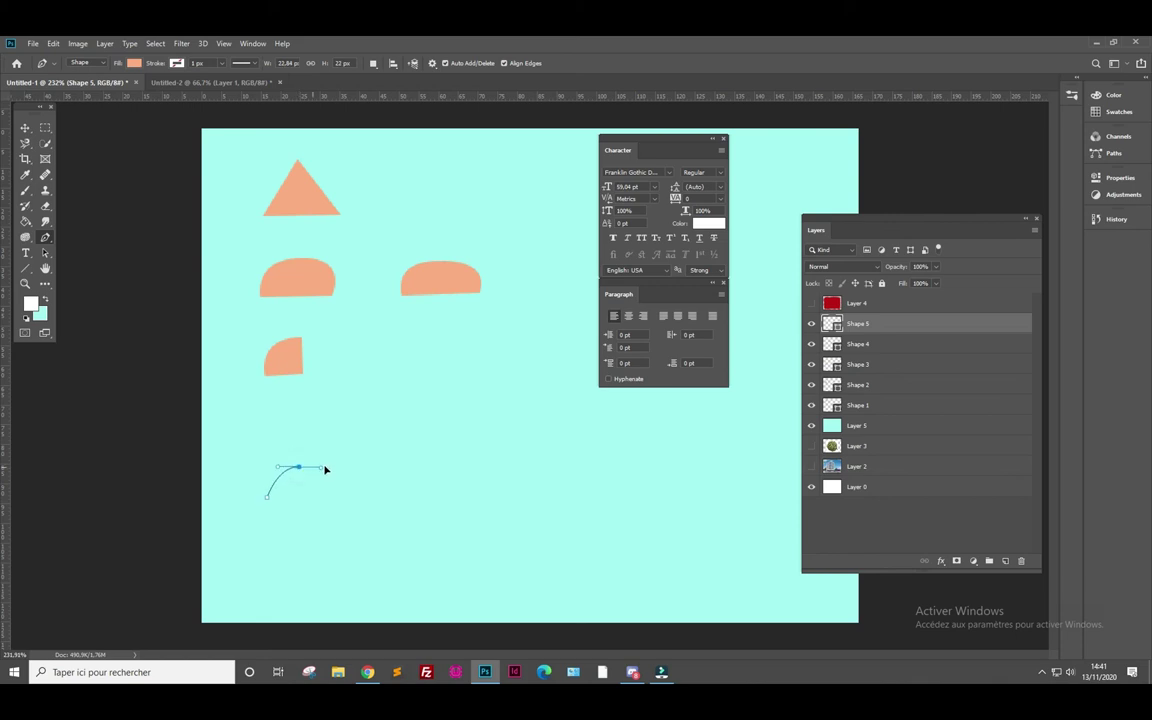
drag(333, 421, 372, 421)
click(374, 500)
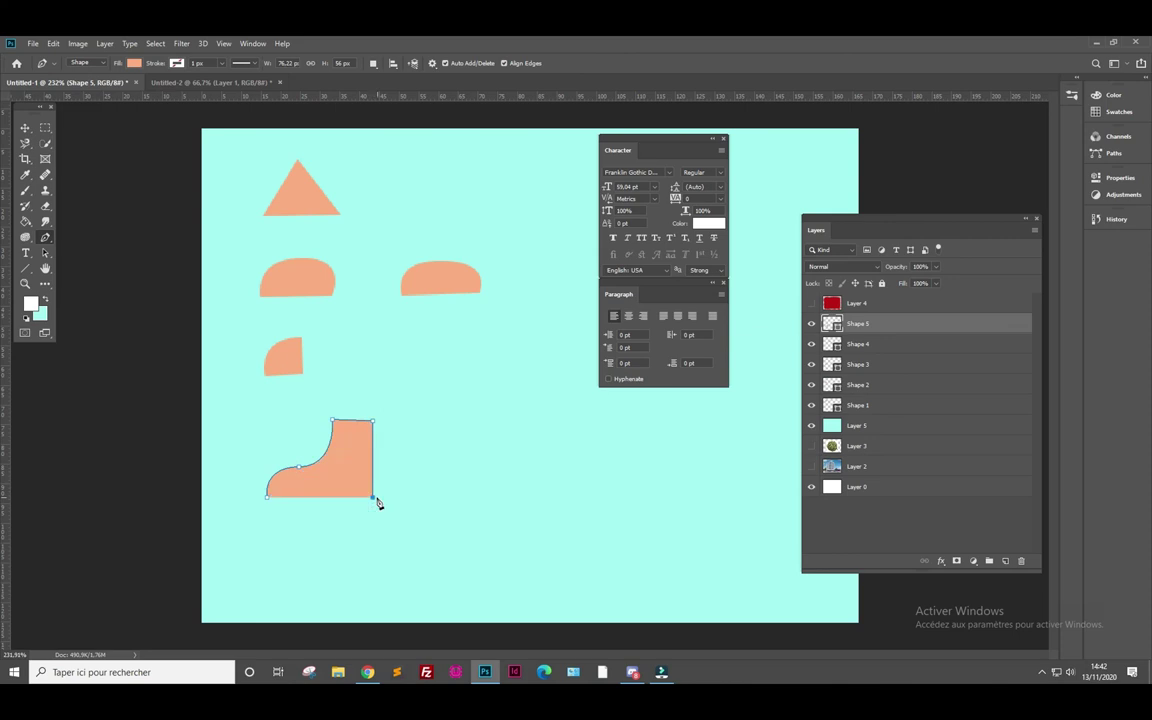
click(310, 505)
click(262, 501)
click(261, 502)
- Draw a rounded teardrop shape to the right of the boot
click(502, 343)
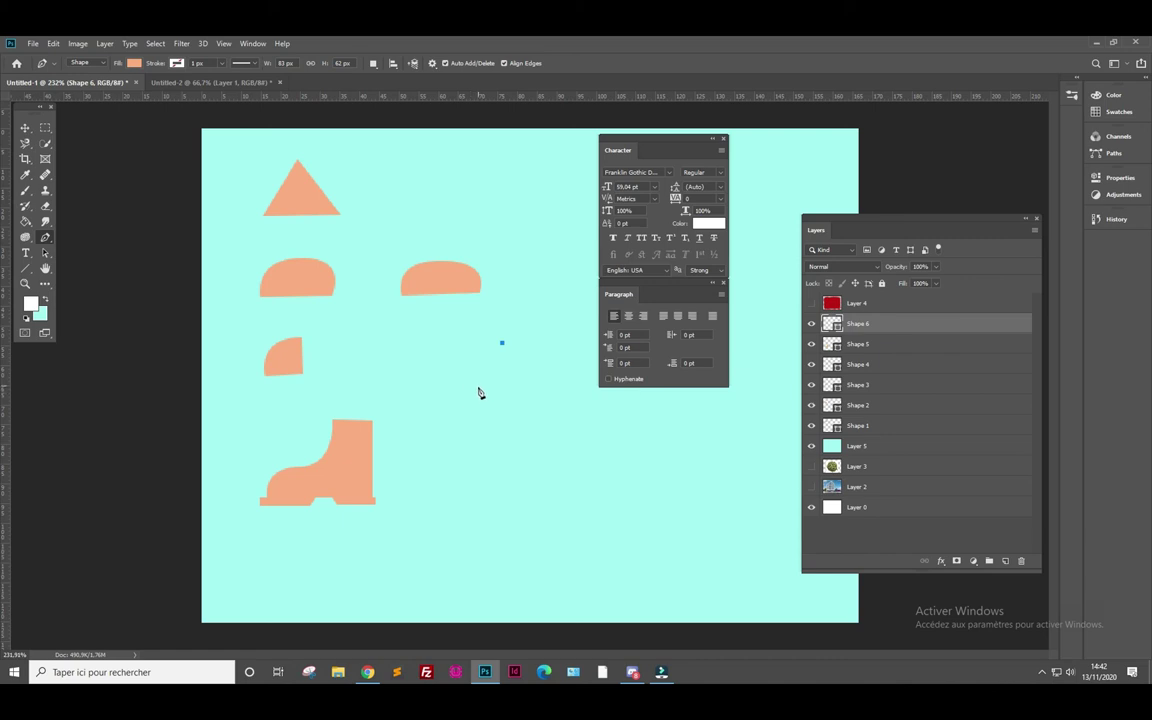
drag(484, 381, 474, 395)
drag(503, 447, 559, 451)
drag(515, 378, 509, 368)
click(502, 344)
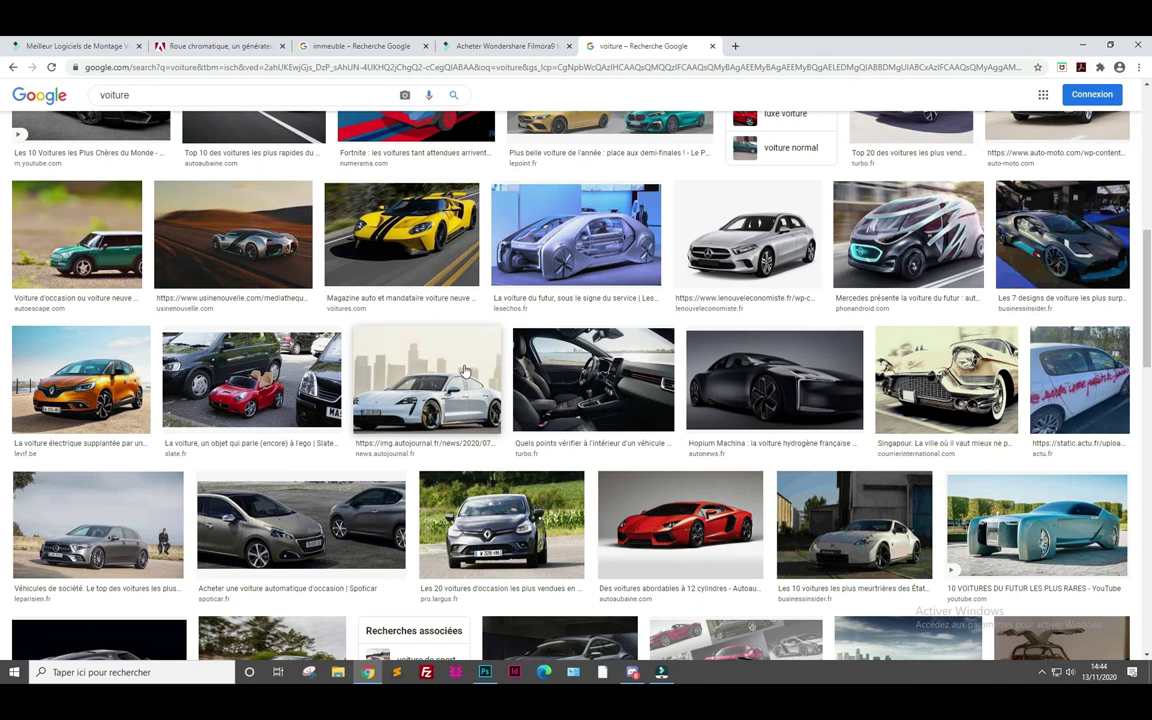
- Find the small silver car in the 'voiture' image results and copy its preview image
scroll(488, 378, down, 3)
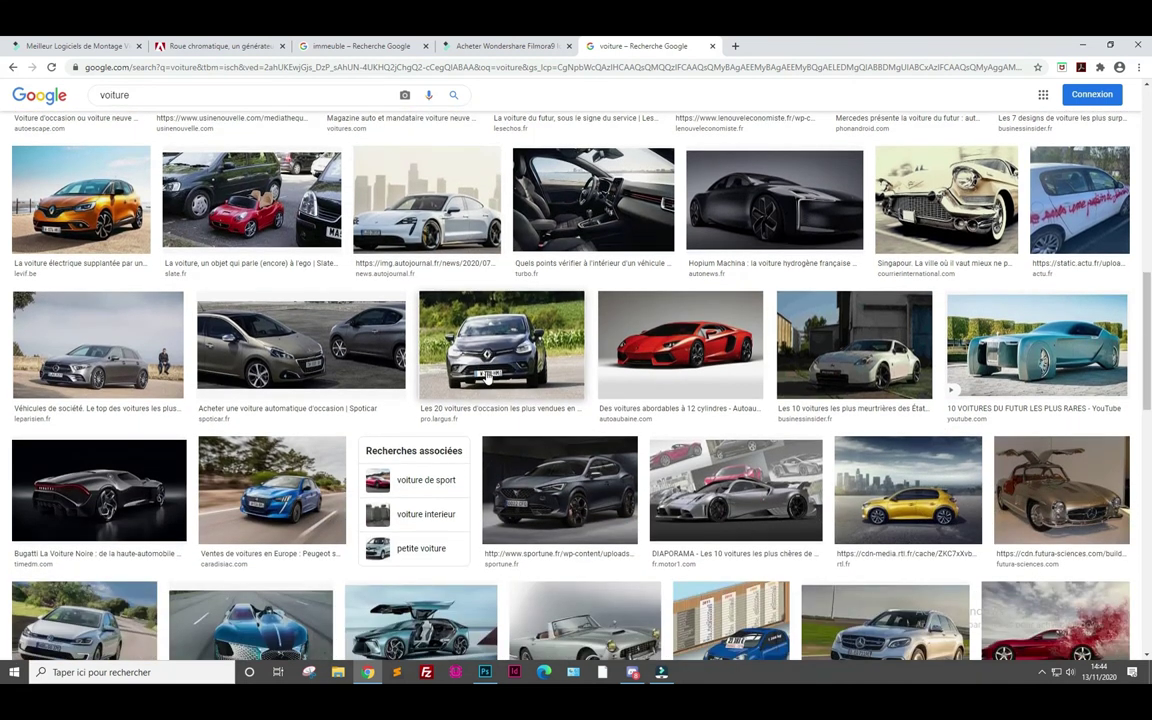
scroll(488, 376, down, 1)
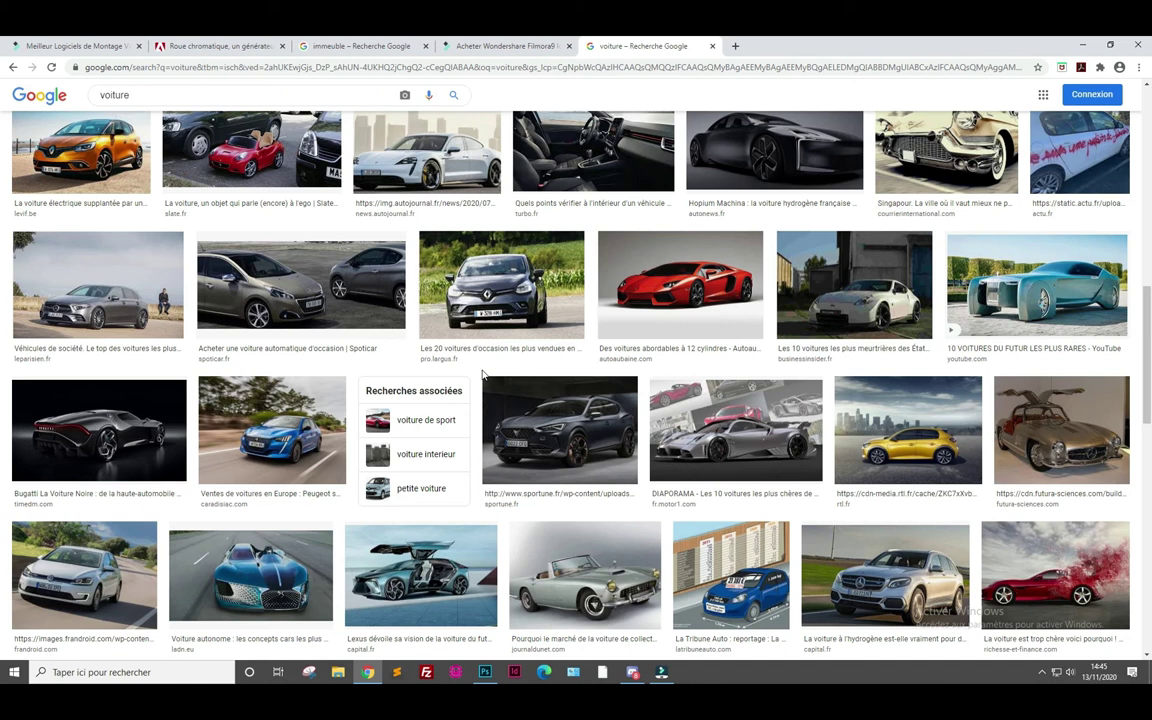
scroll(482, 374, down, 2)
scroll(482, 375, down, 2)
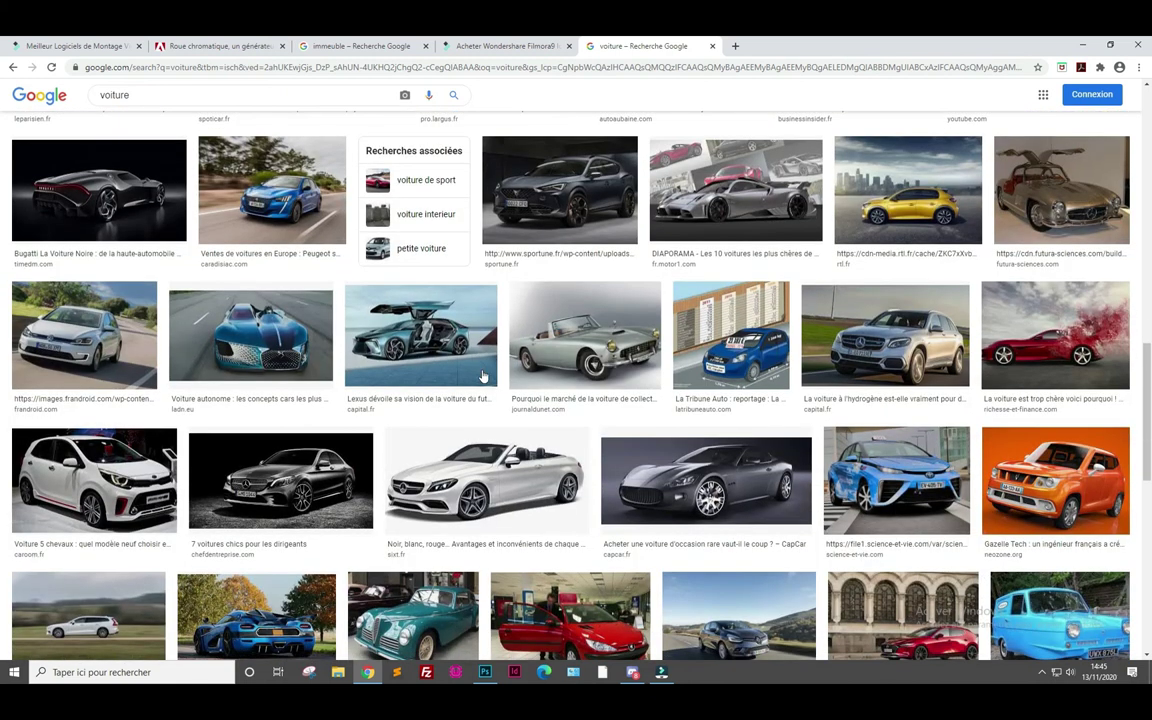
scroll(482, 376, down, 3)
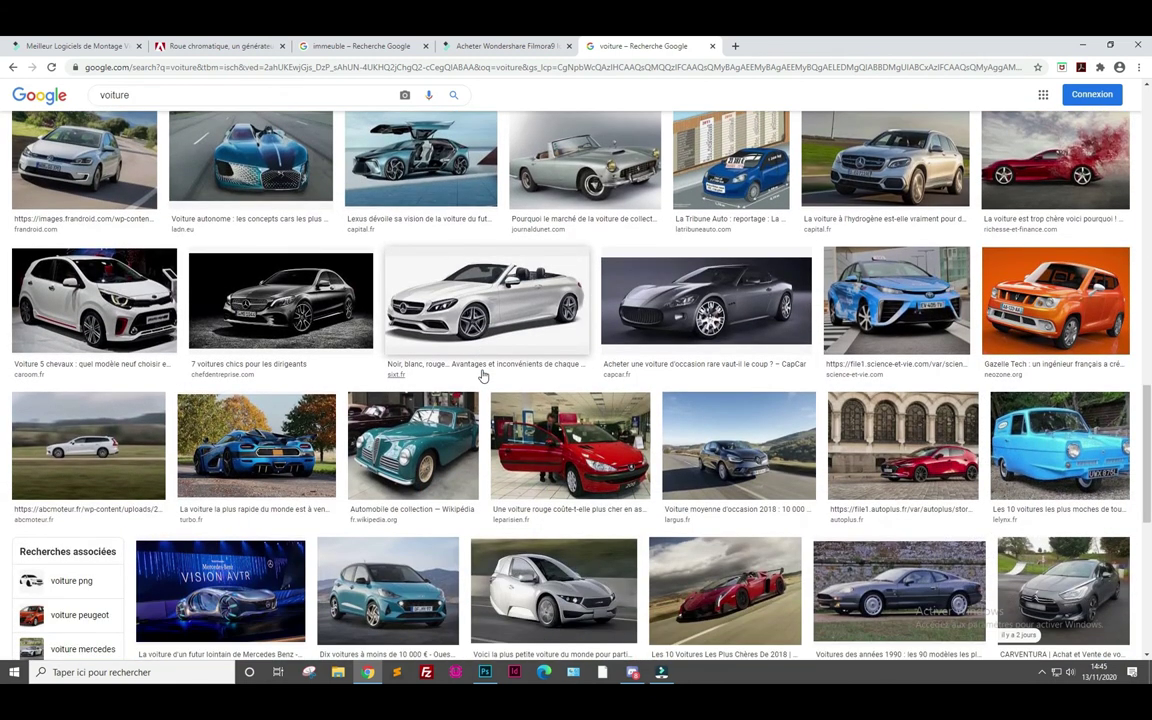
scroll(482, 376, down, 3)
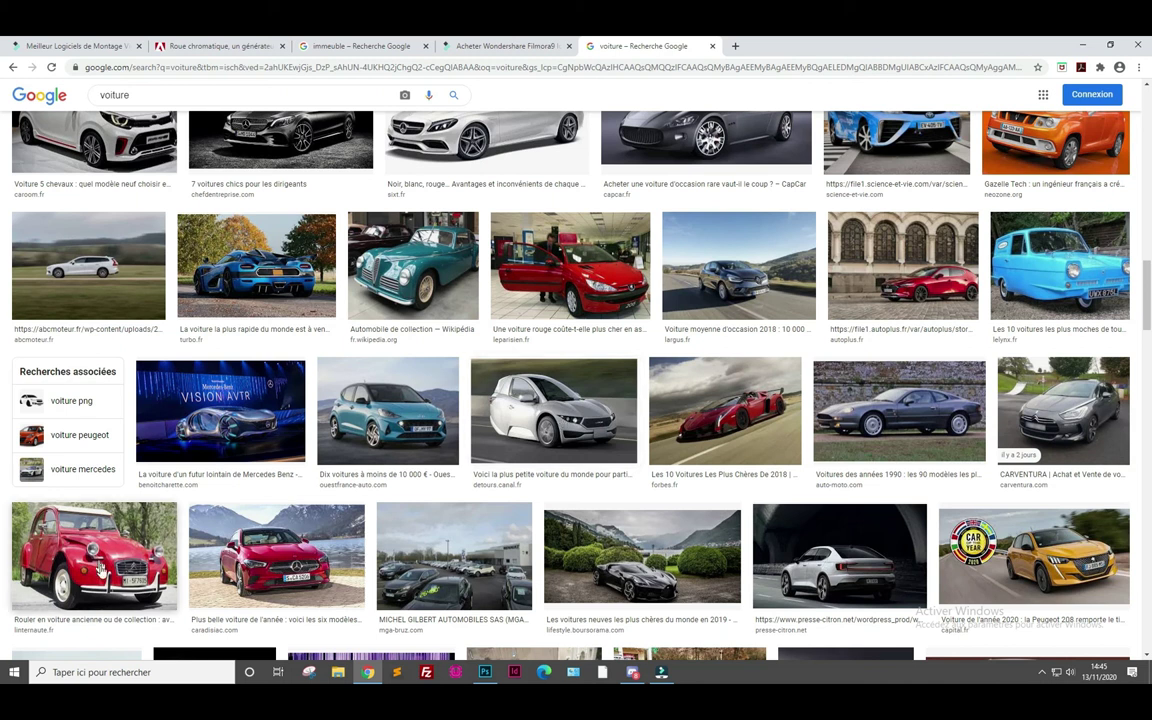
click(561, 420)
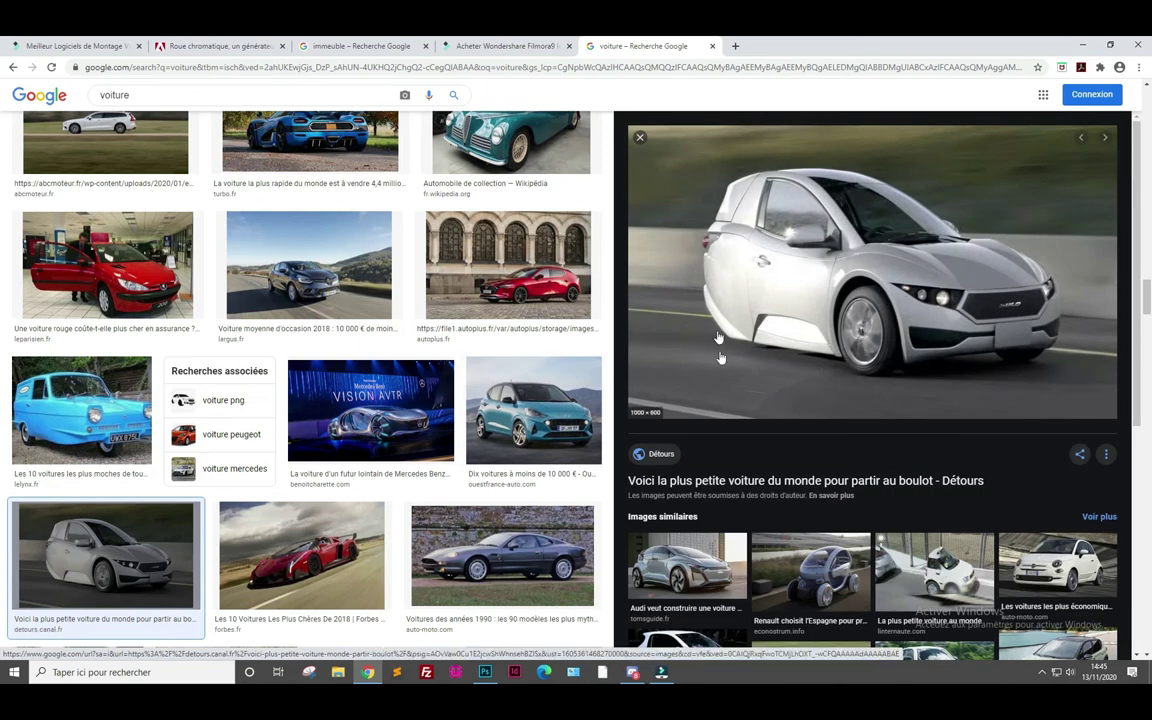
right_click(875, 292)
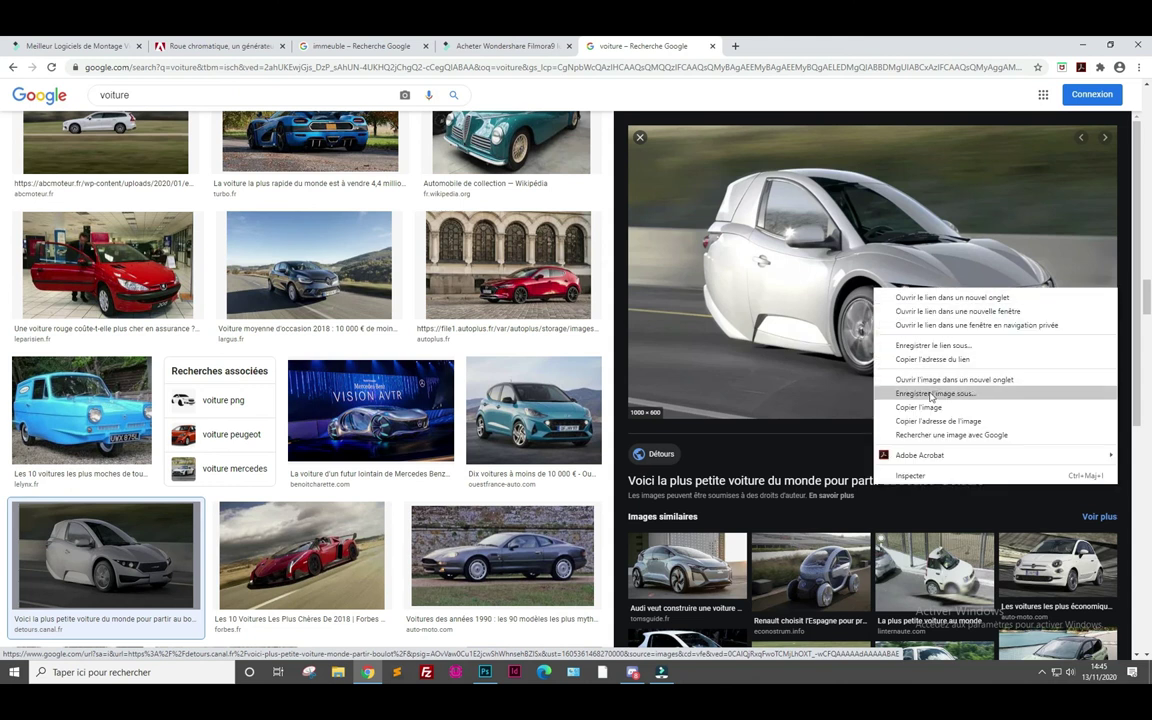
click(669, 407)
- Create a new Photoshop document and paste the silver car photo into it
key(alt+Tab)
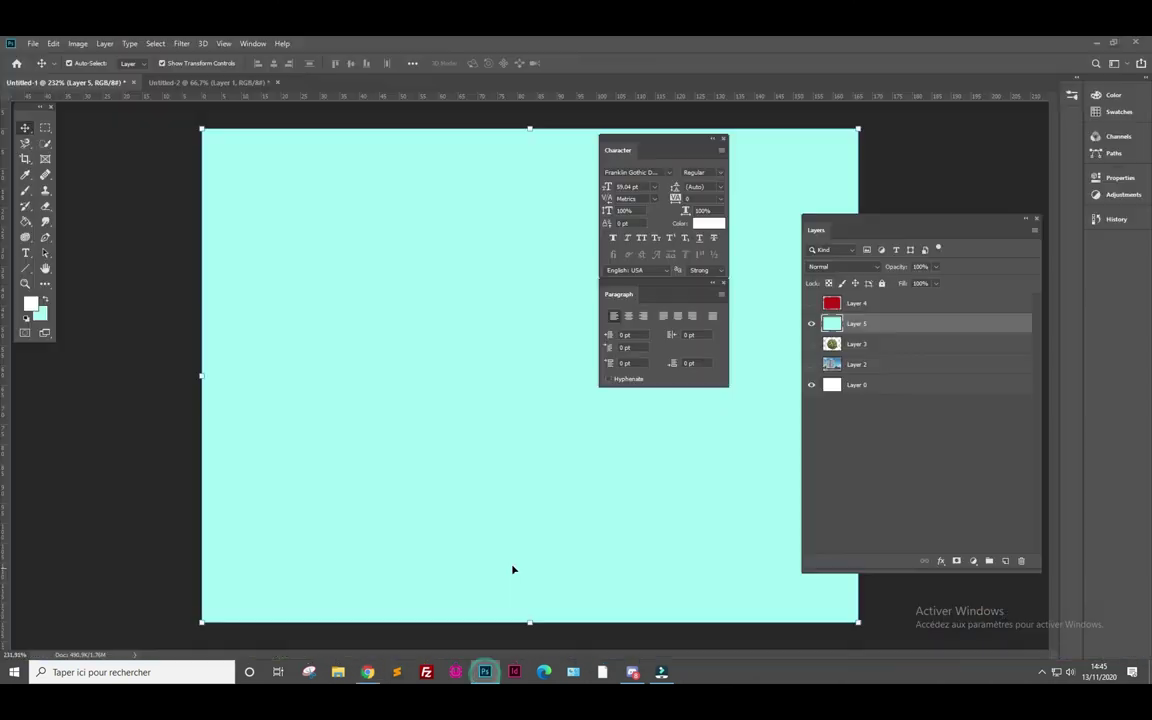
key(ctrl+n)
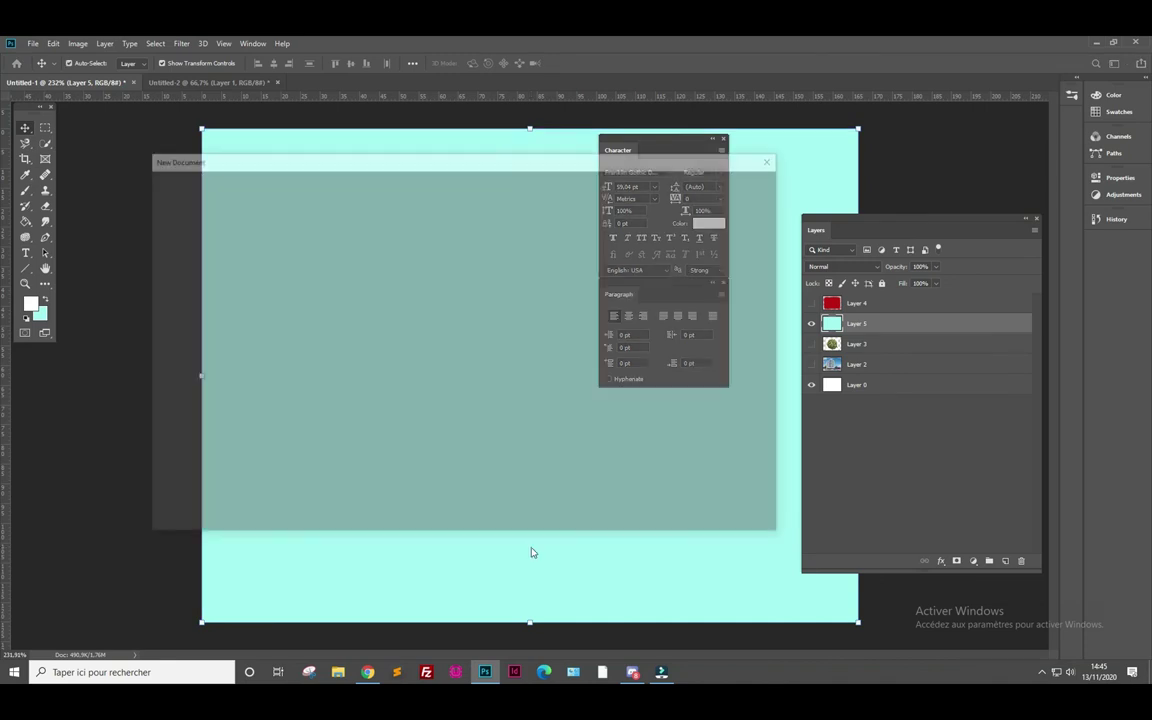
key(Return)
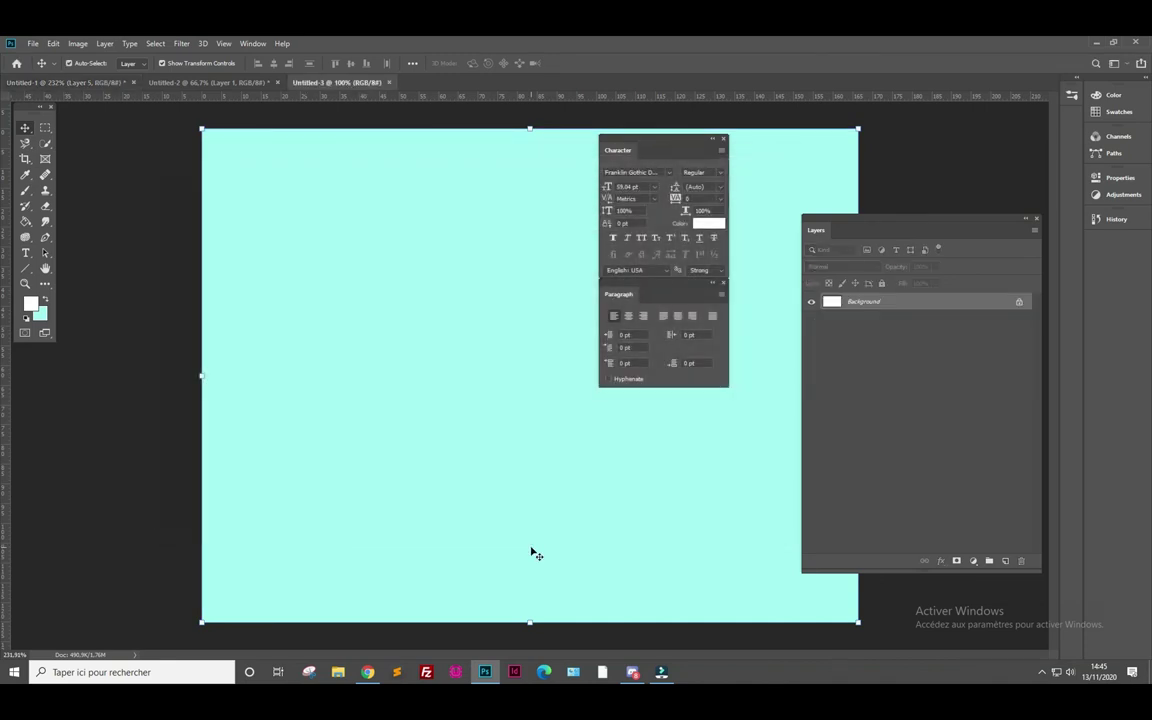
key(ctrl+v)
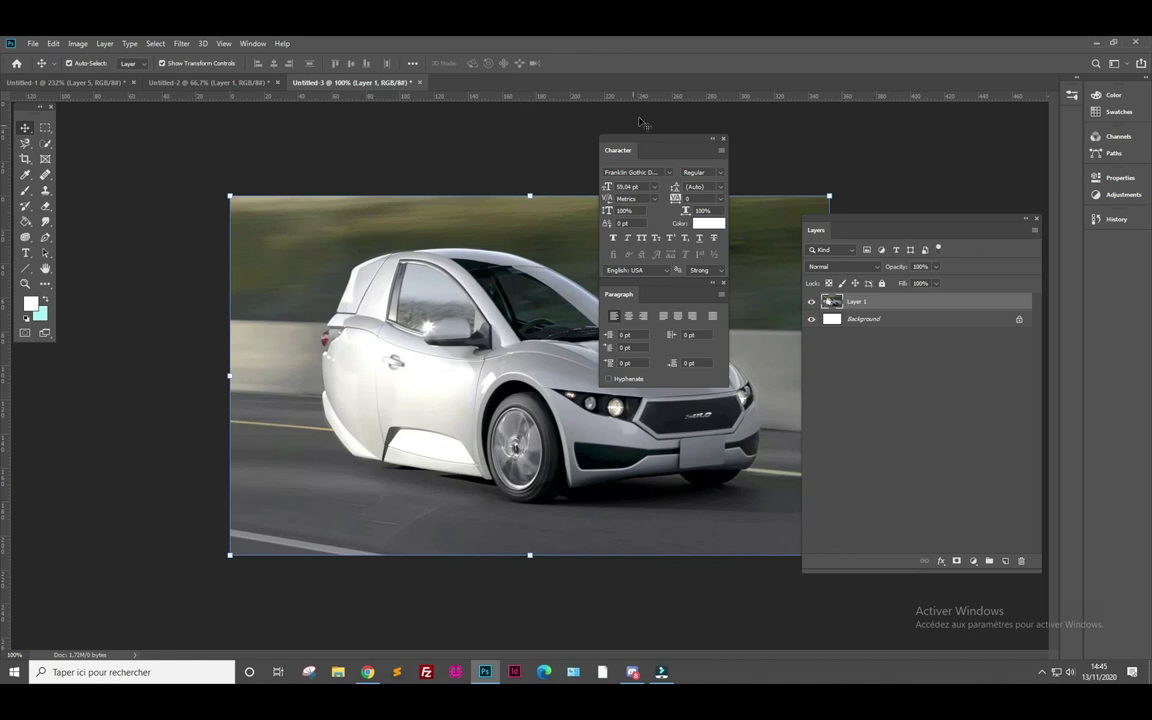
- Dock the Character and Paragraph panels and move the Layers panel up and right
mouse_move(610, 140)
mouse_down()
mouse_move(1052, 242)
mouse_move(1118, 245)
mouse_up()
drag(659, 285, 1118, 268)
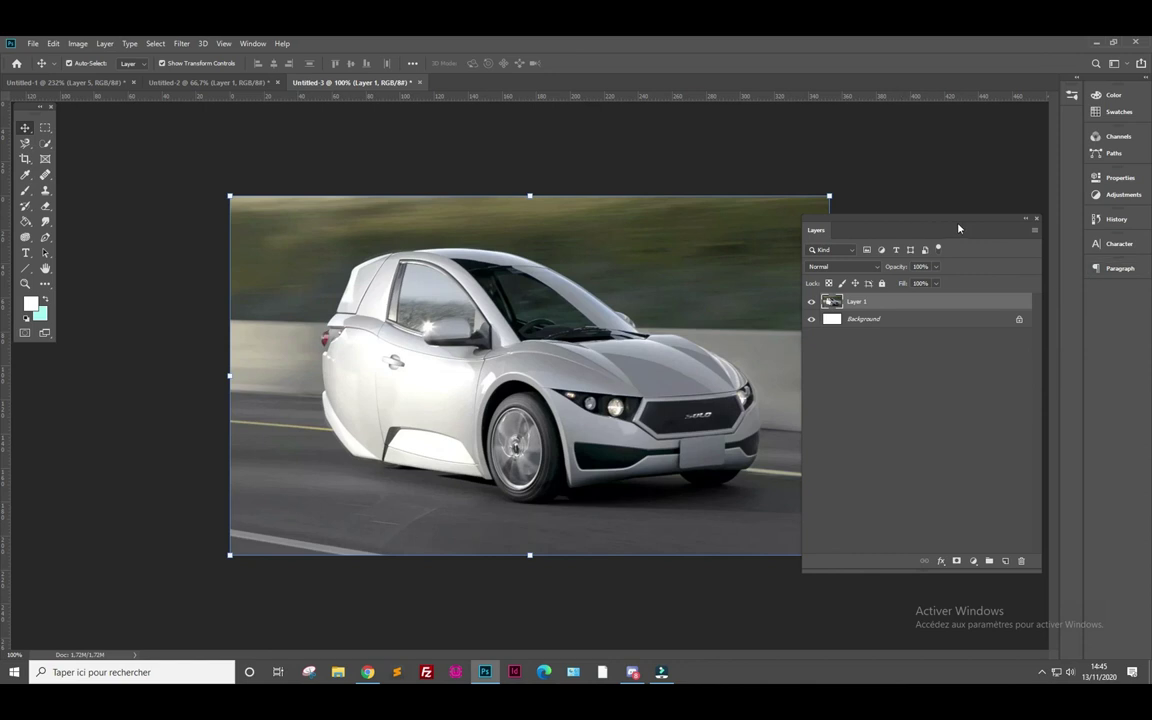
drag(924, 224, 948, 203)
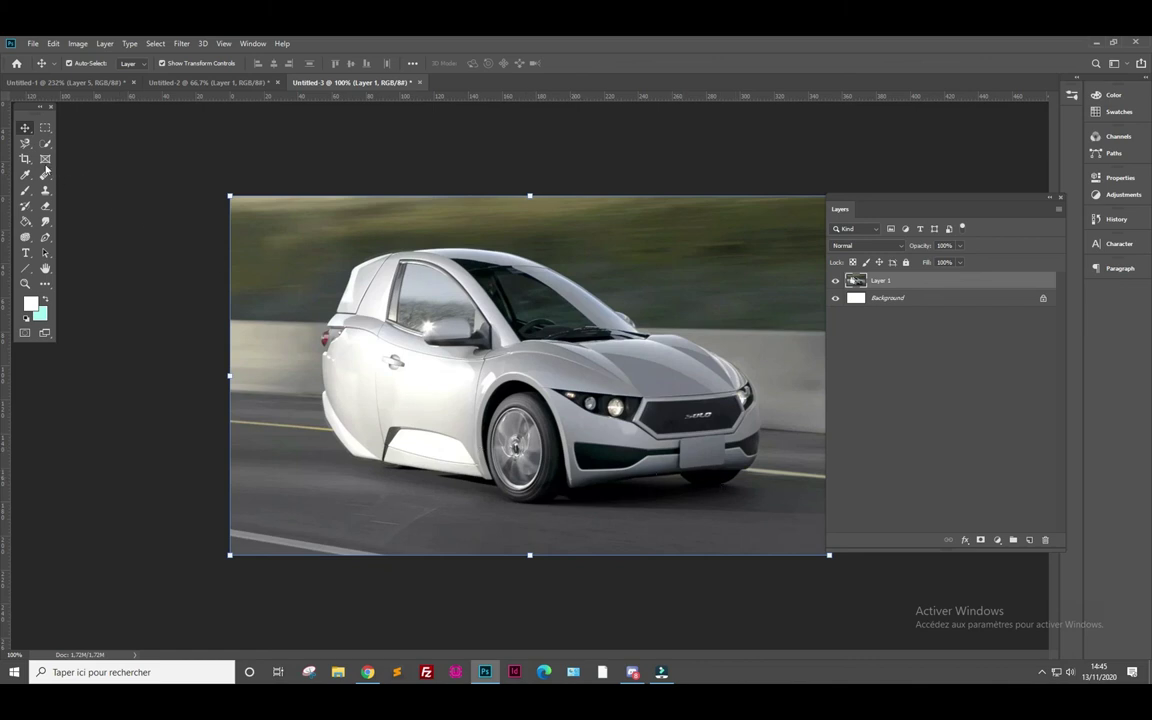
click(45, 238)
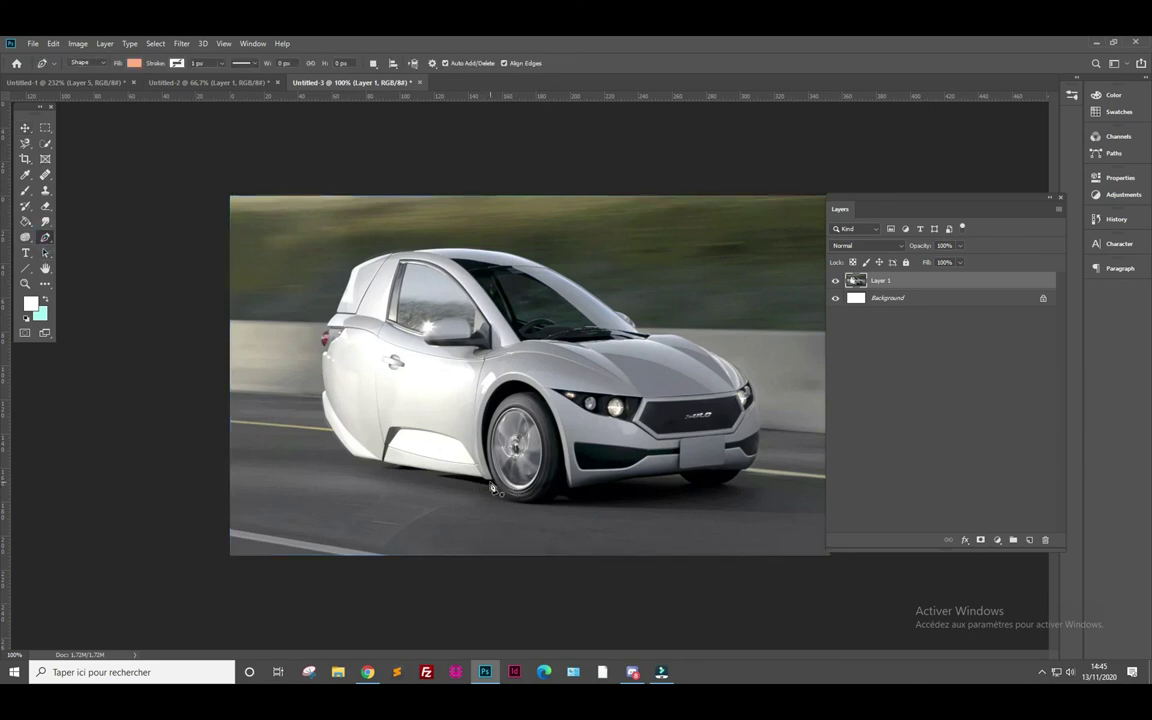
- Trace the car from the front wheel past the rear, up over the roof and hood
click(484, 483)
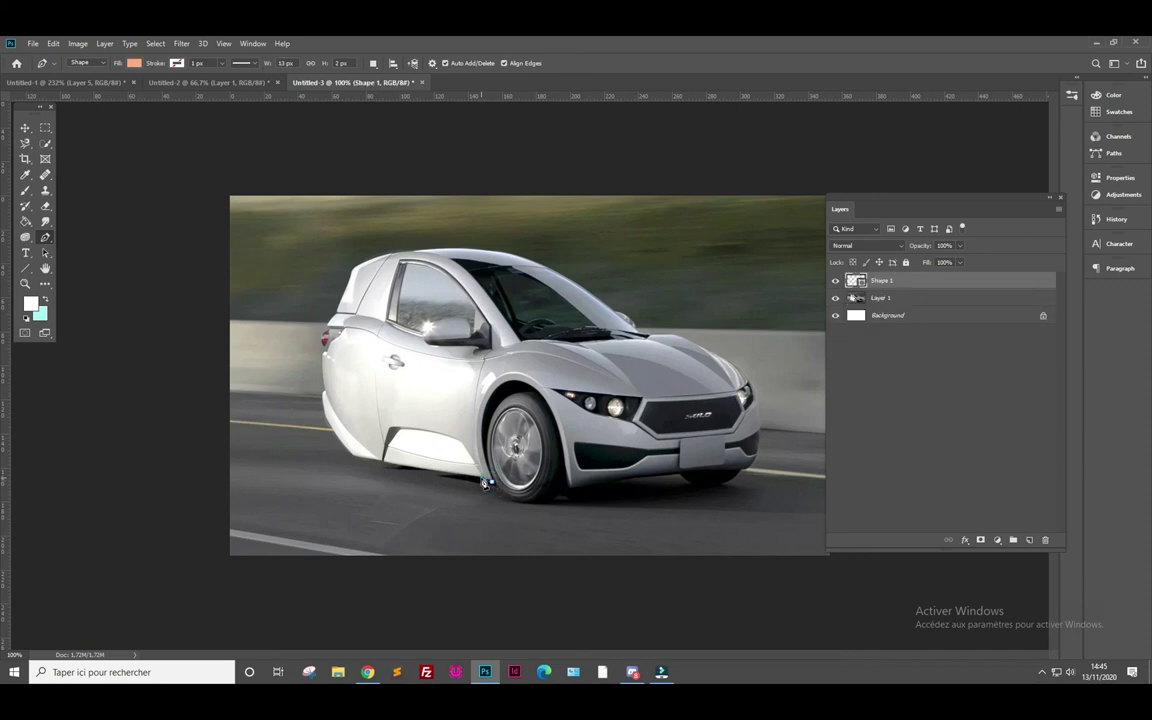
click(386, 468)
click(355, 457)
click(324, 392)
click(326, 333)
click(352, 268)
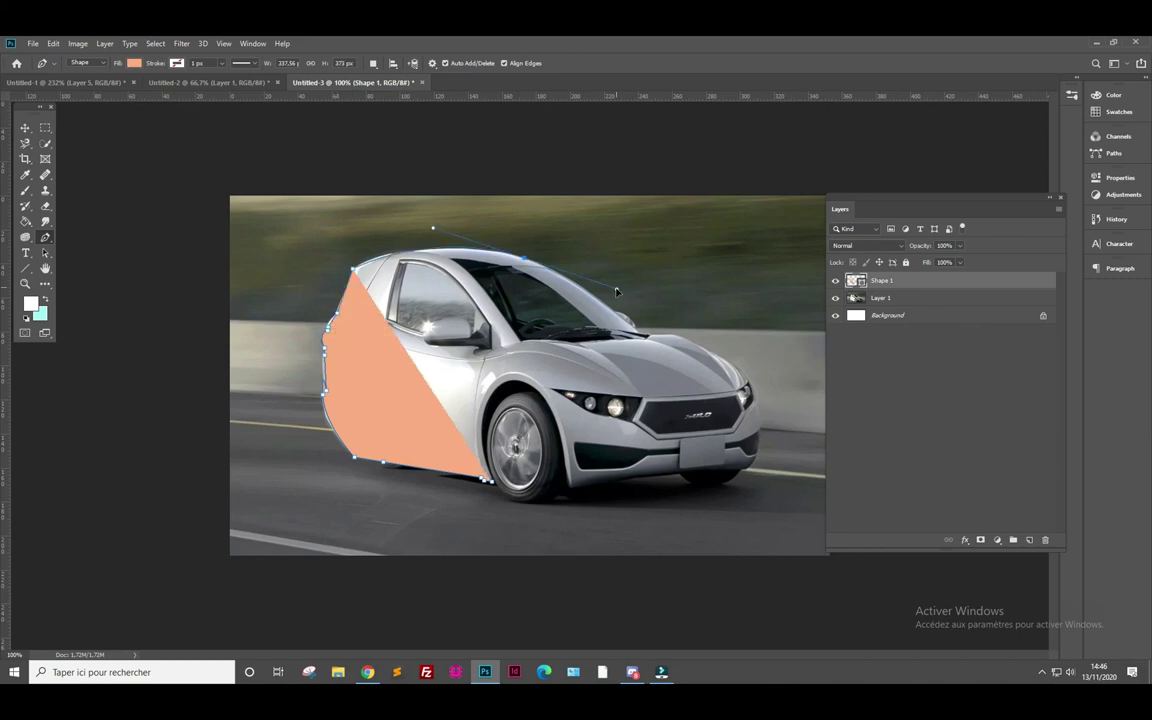
click(524, 258)
click(640, 333)
- Finish the outline along the car's front and underside to close Shape 1
click(672, 333)
click(762, 407)
click(747, 469)
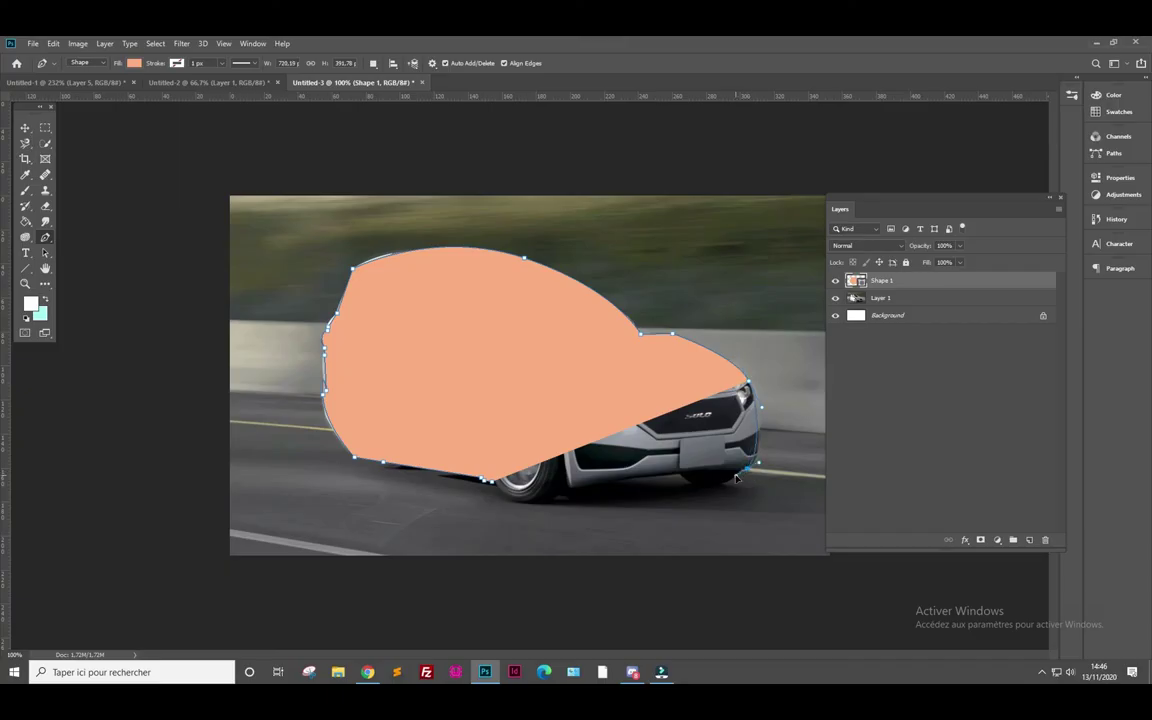
drag(747, 469, 750, 478)
click(747, 470)
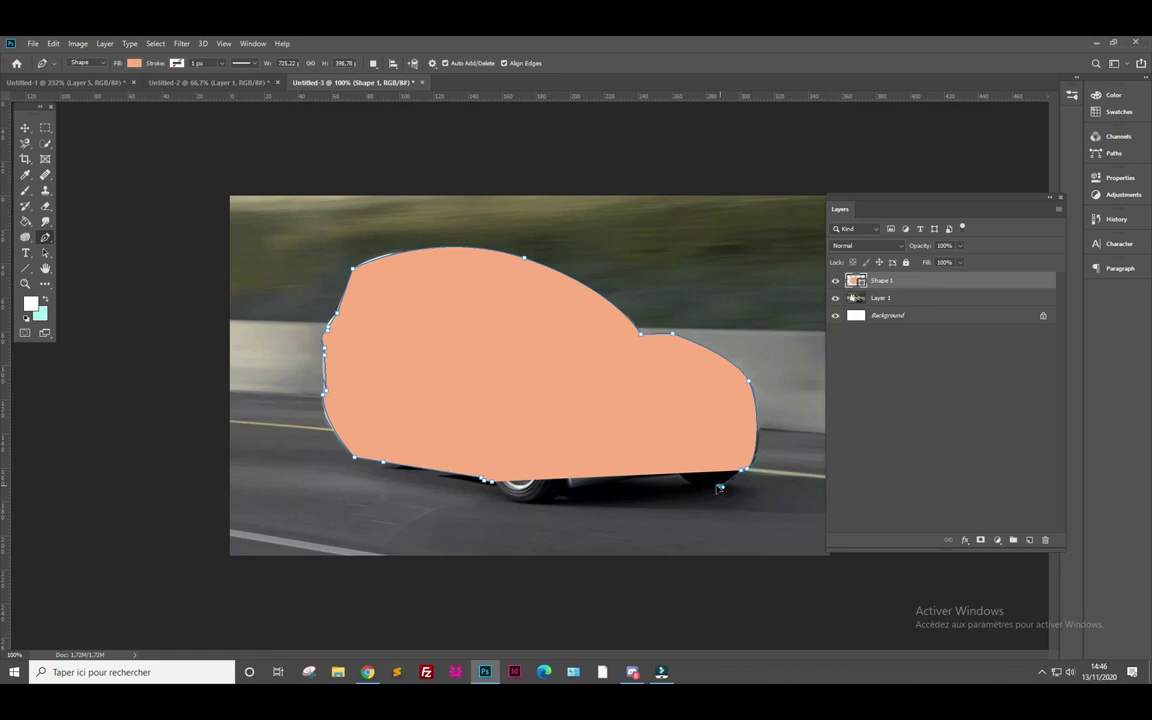
drag(718, 488, 719, 488)
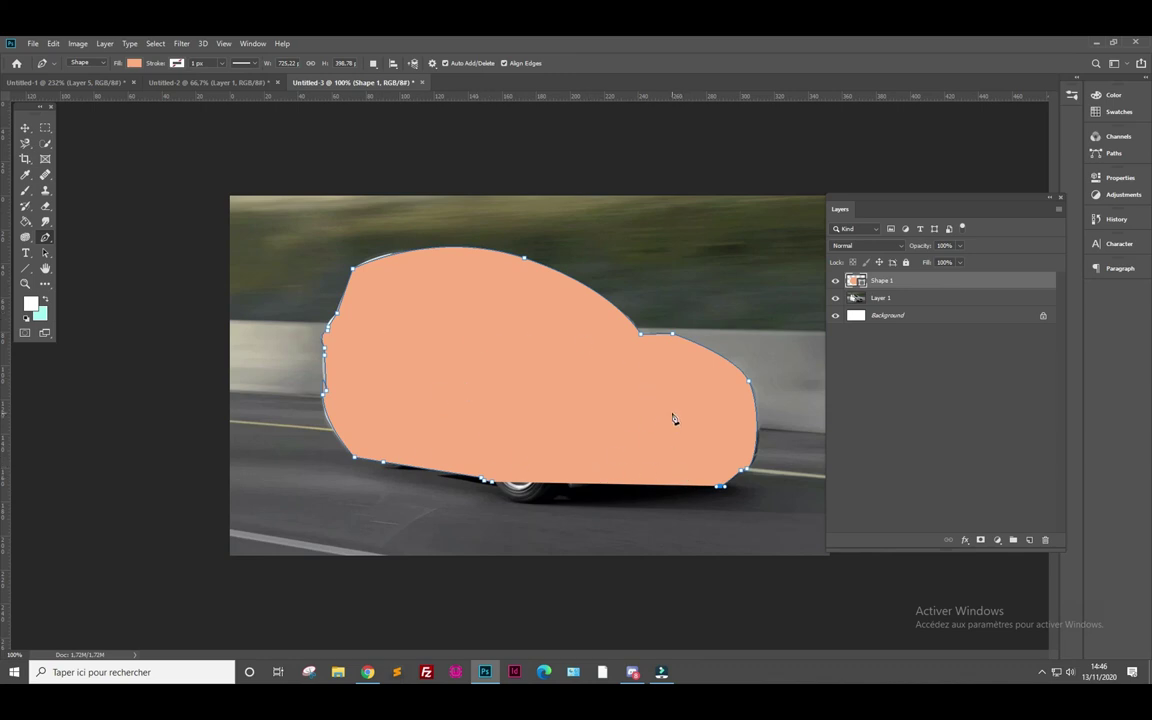
- Set Shape 1's fill to No Color and curve the outline beneath the front bumper
click(134, 63)
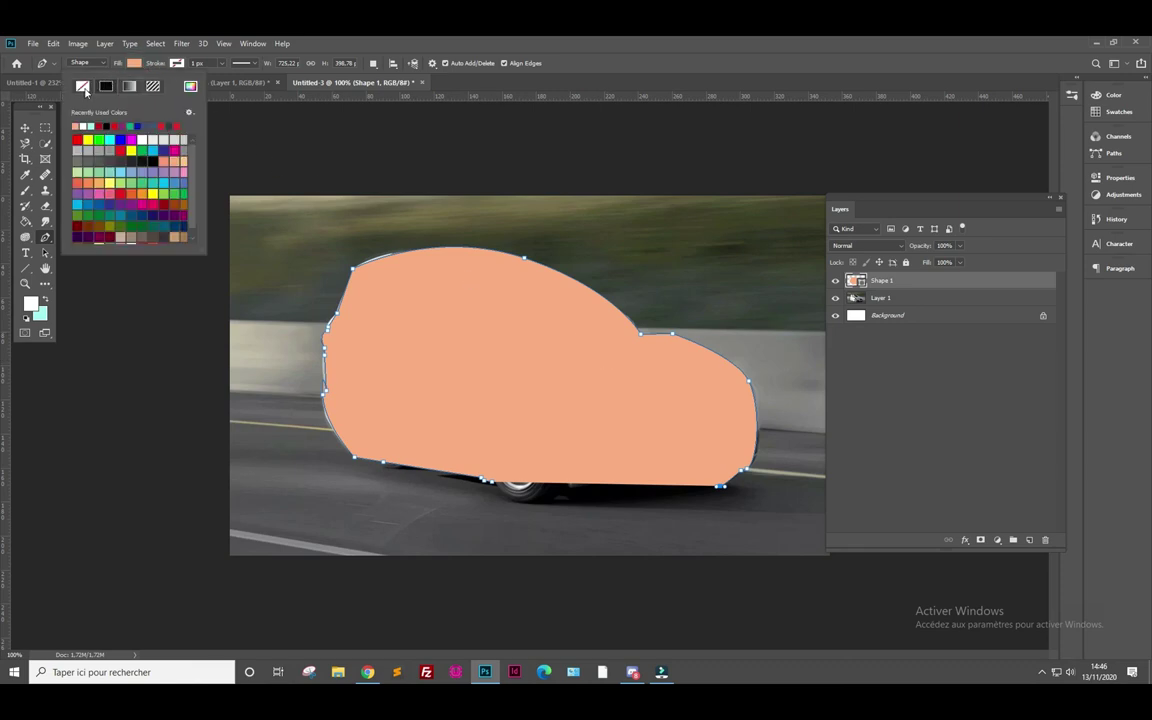
click(83, 88)
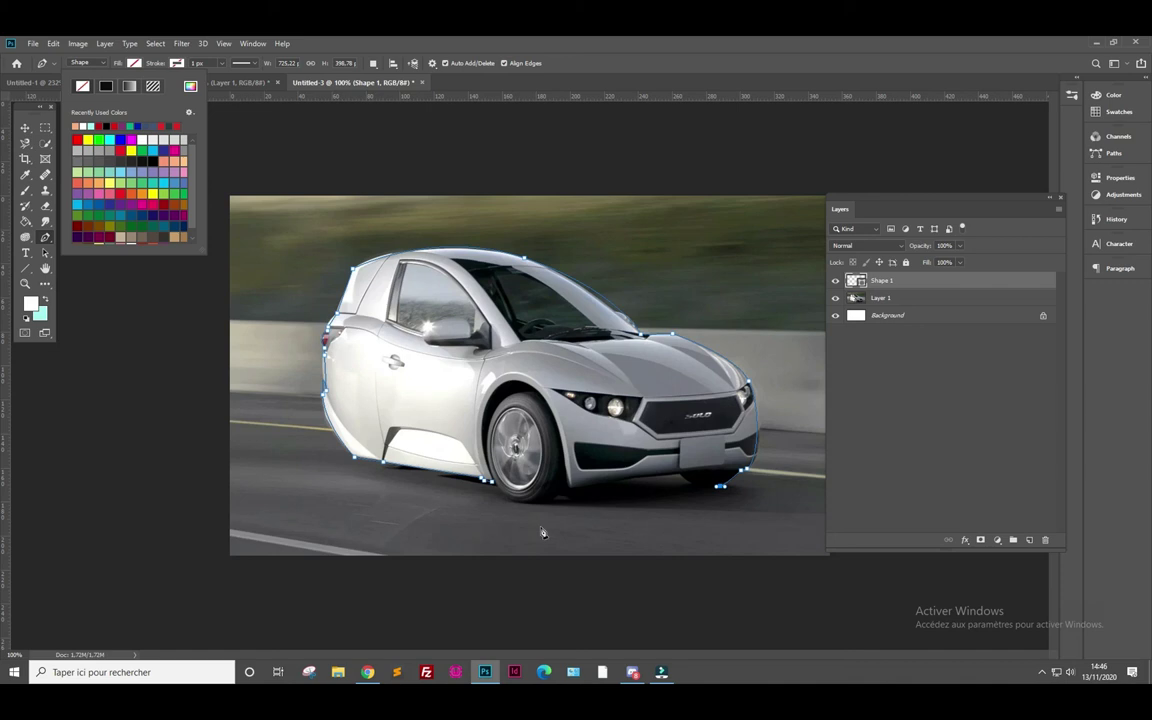
click(680, 483)
drag(680, 483, 680, 485)
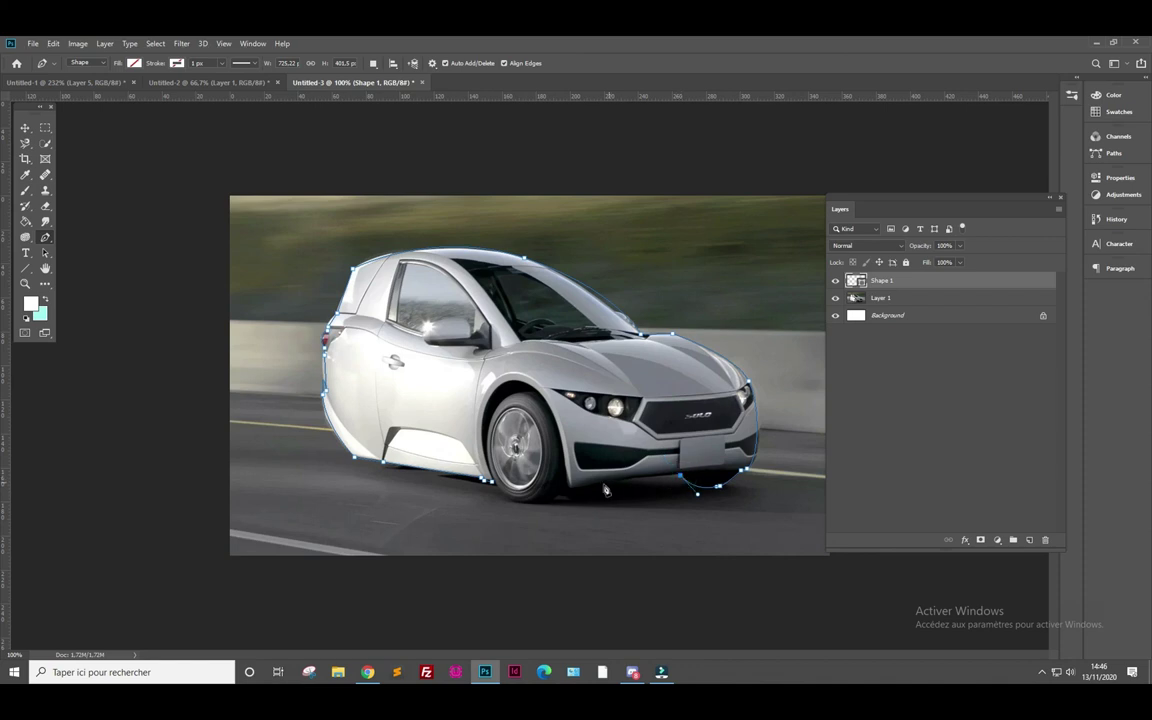
- Extend the outline with anchors under, around and up beside the front wheel
click(559, 496)
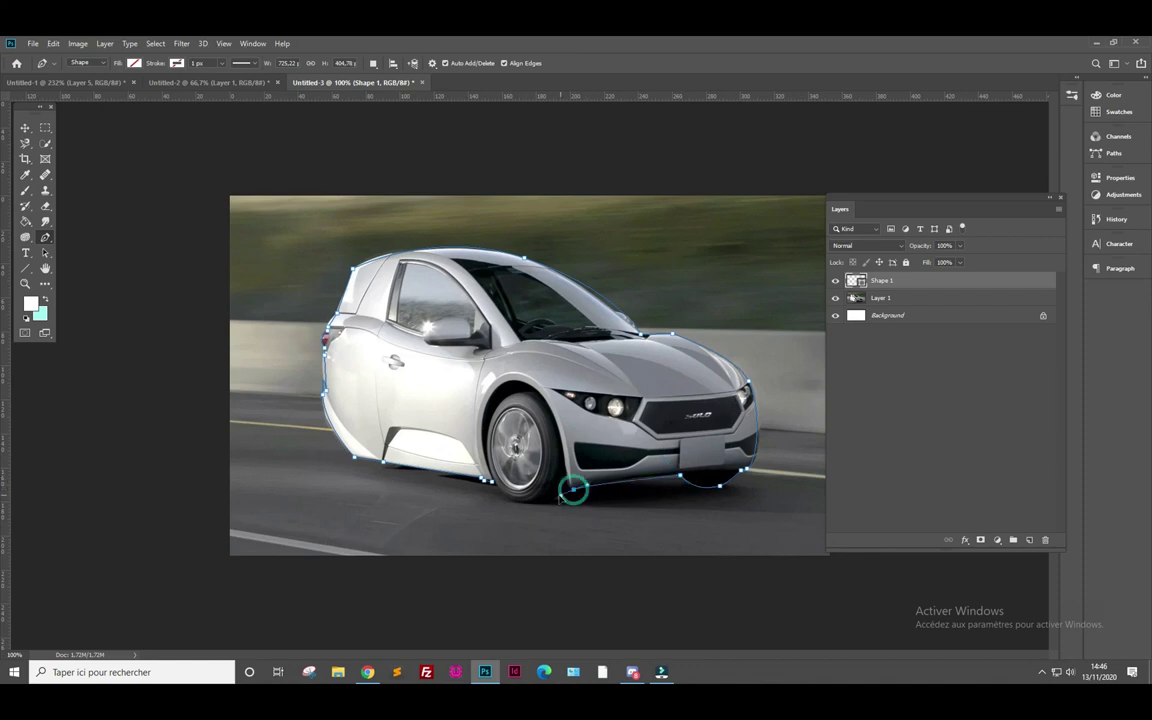
click(570, 489)
click(546, 503)
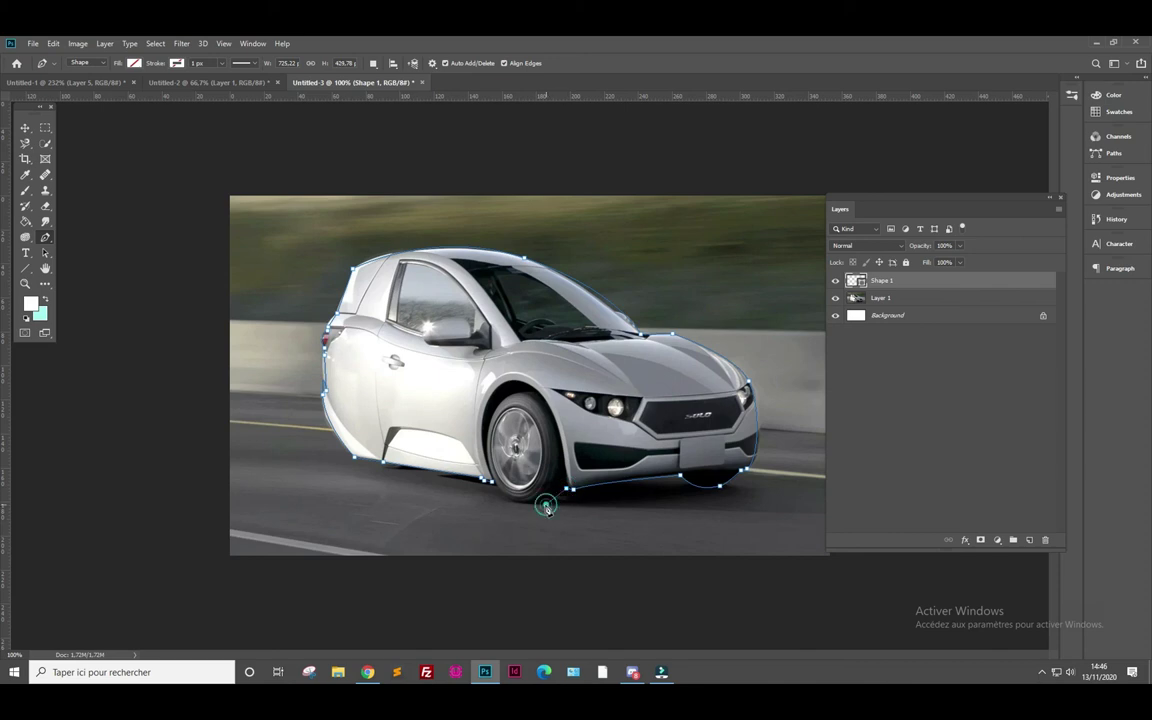
click(545, 504)
click(513, 503)
click(496, 489)
click(489, 479)
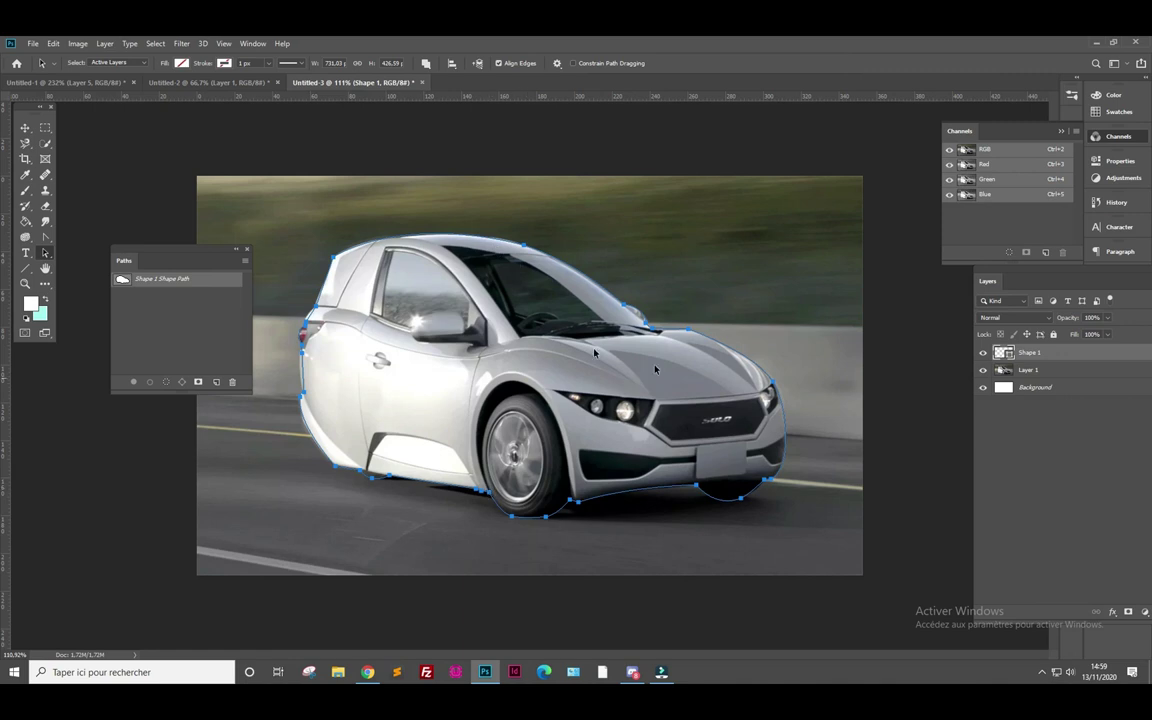
- Load the car path as a selection and copy it from Layer 1 onto a new layer
drag(121, 265, 131, 262)
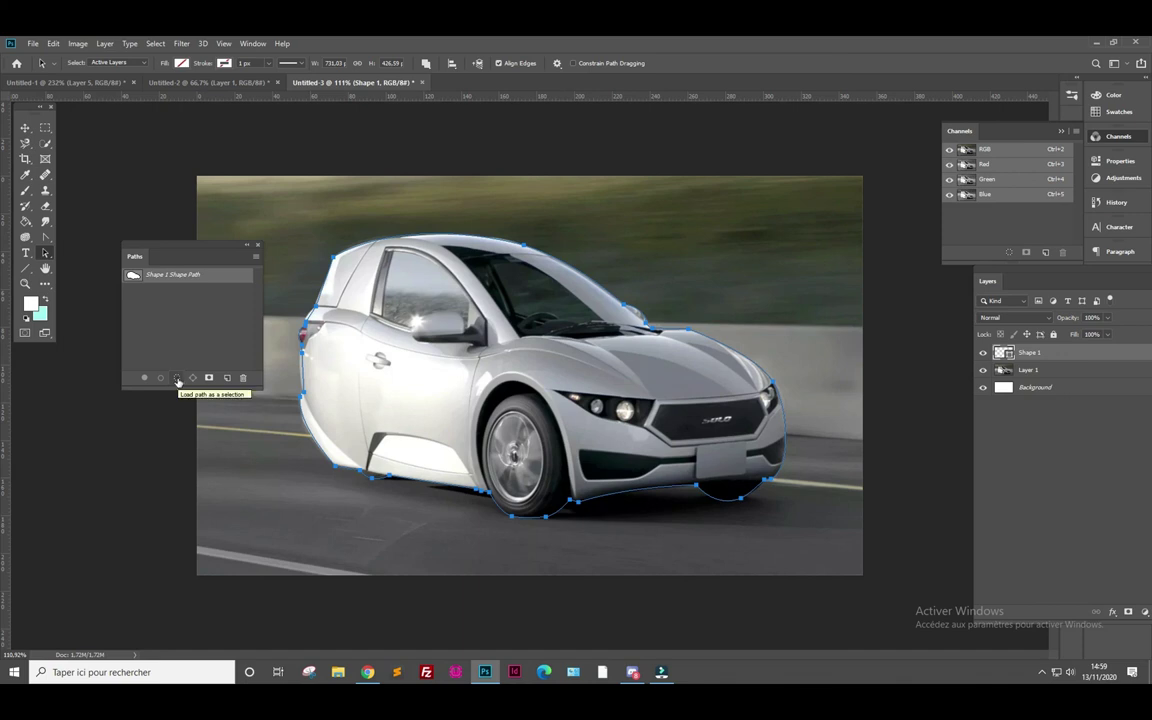
click(178, 379)
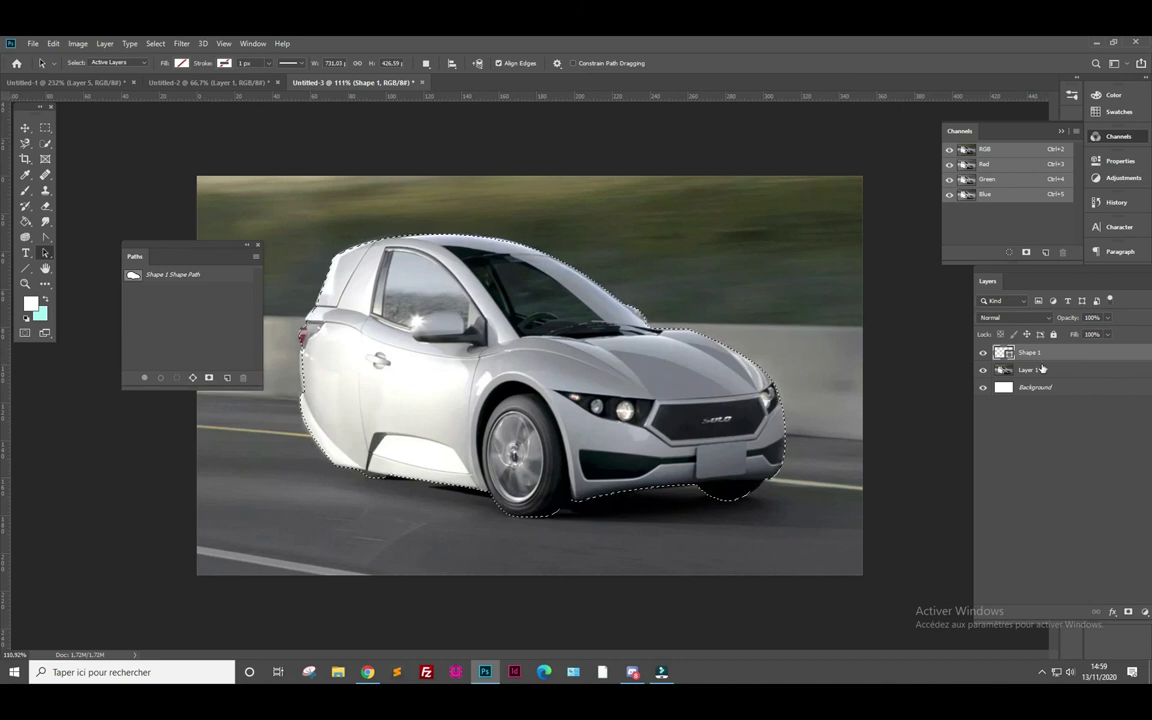
click(1043, 370)
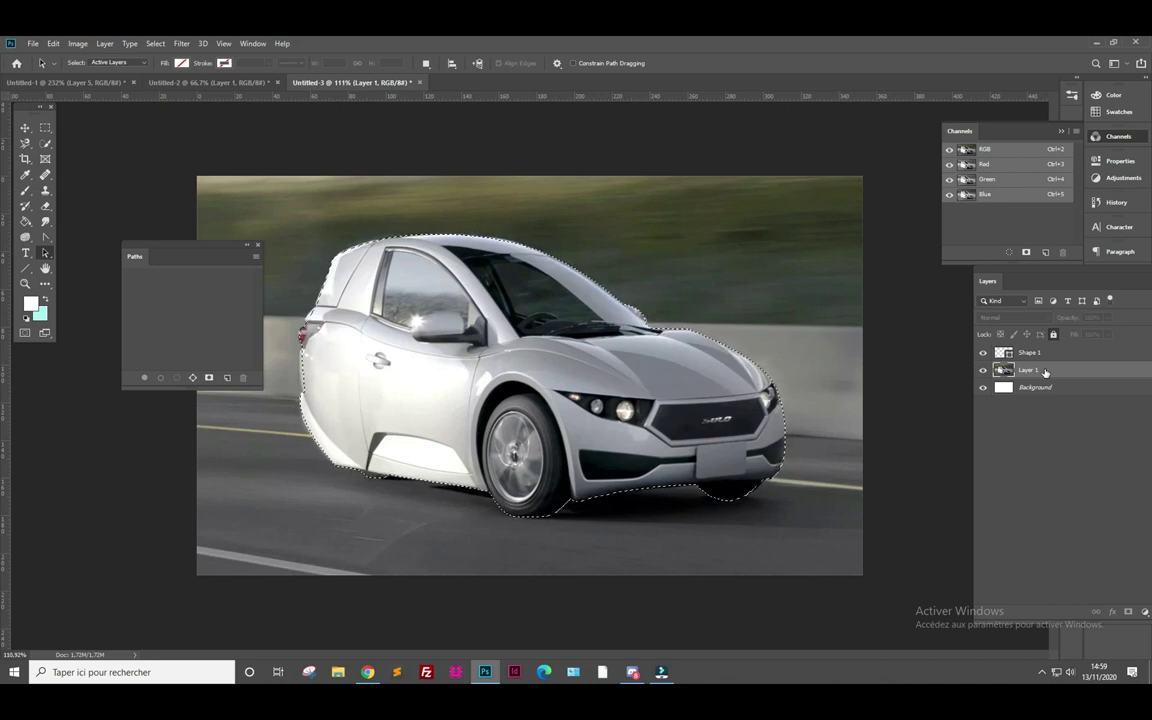
key(ctrl+j)
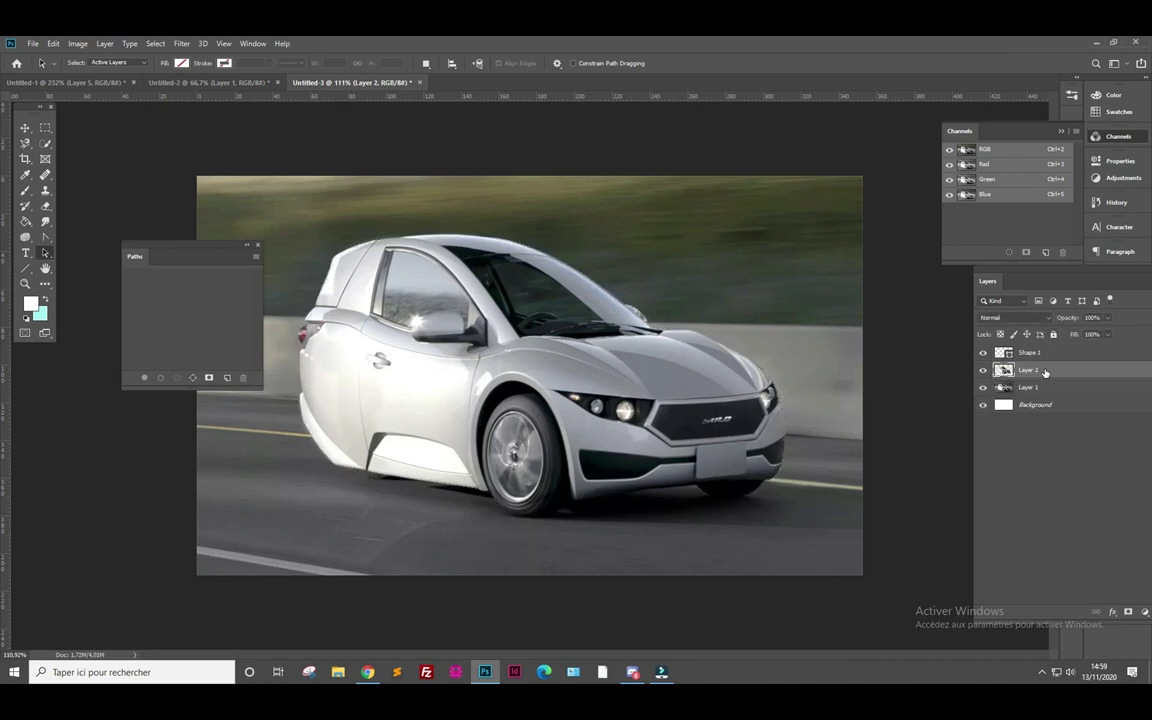
- Hide the road photo, Shape 1 and white background layers so only the cut-out car shows
click(984, 388)
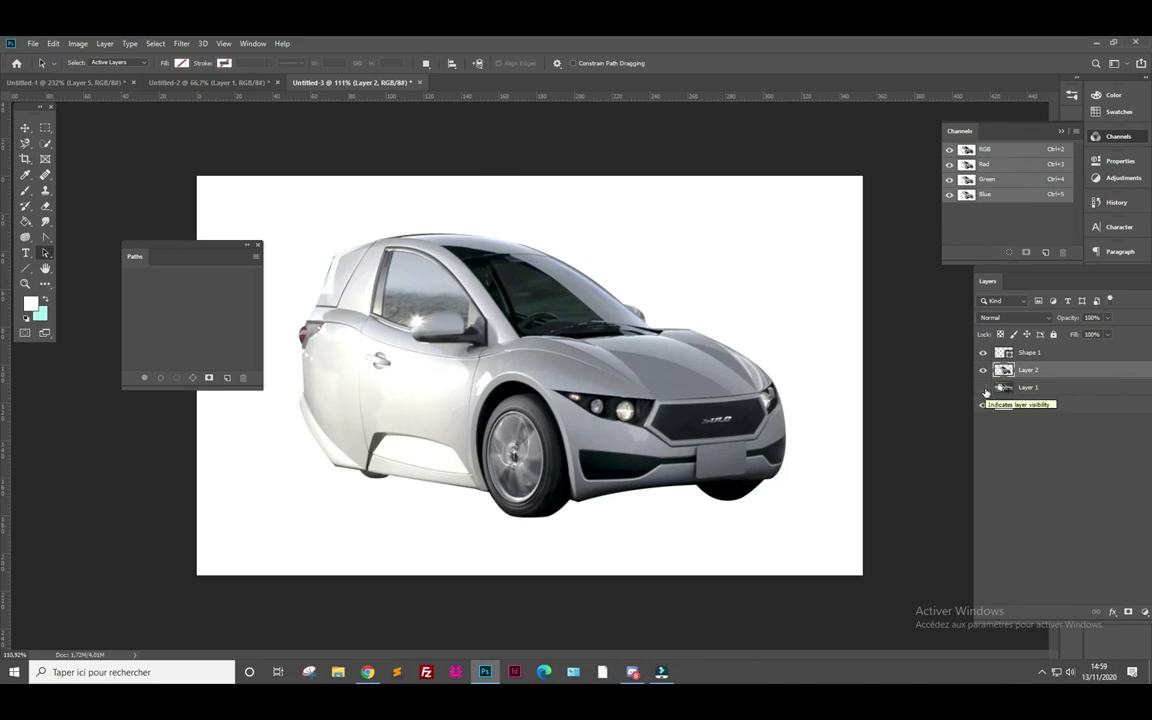
click(982, 352)
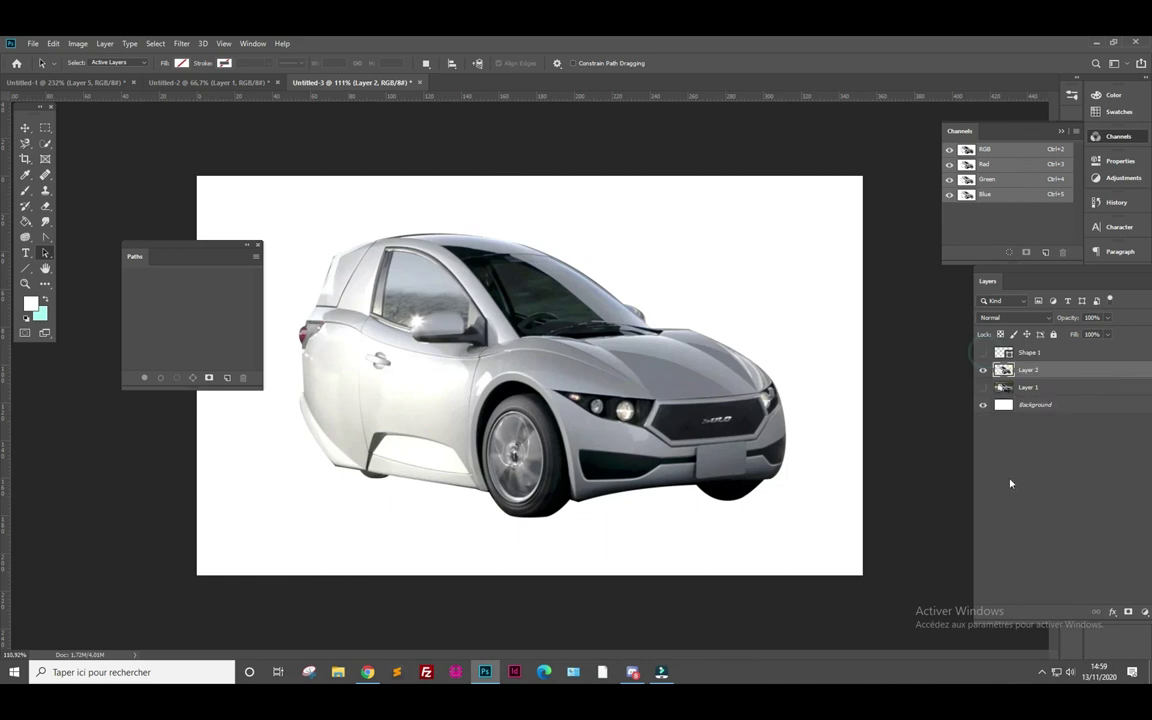
click(982, 404)
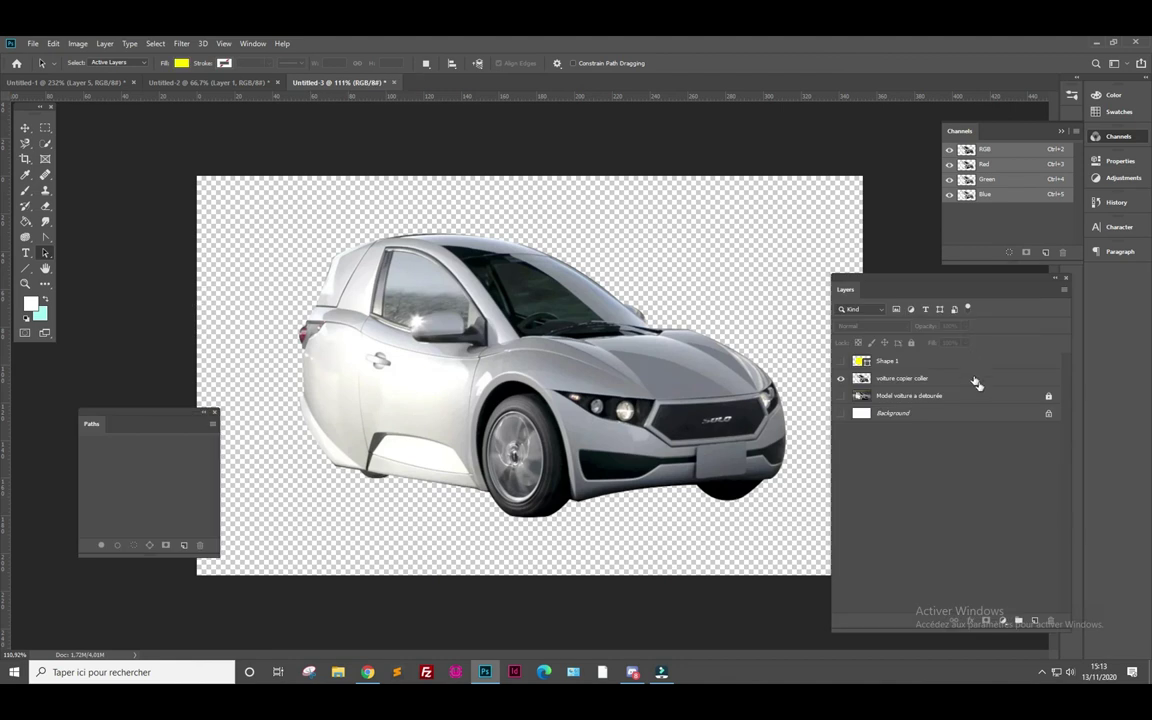
right_click(982, 397)
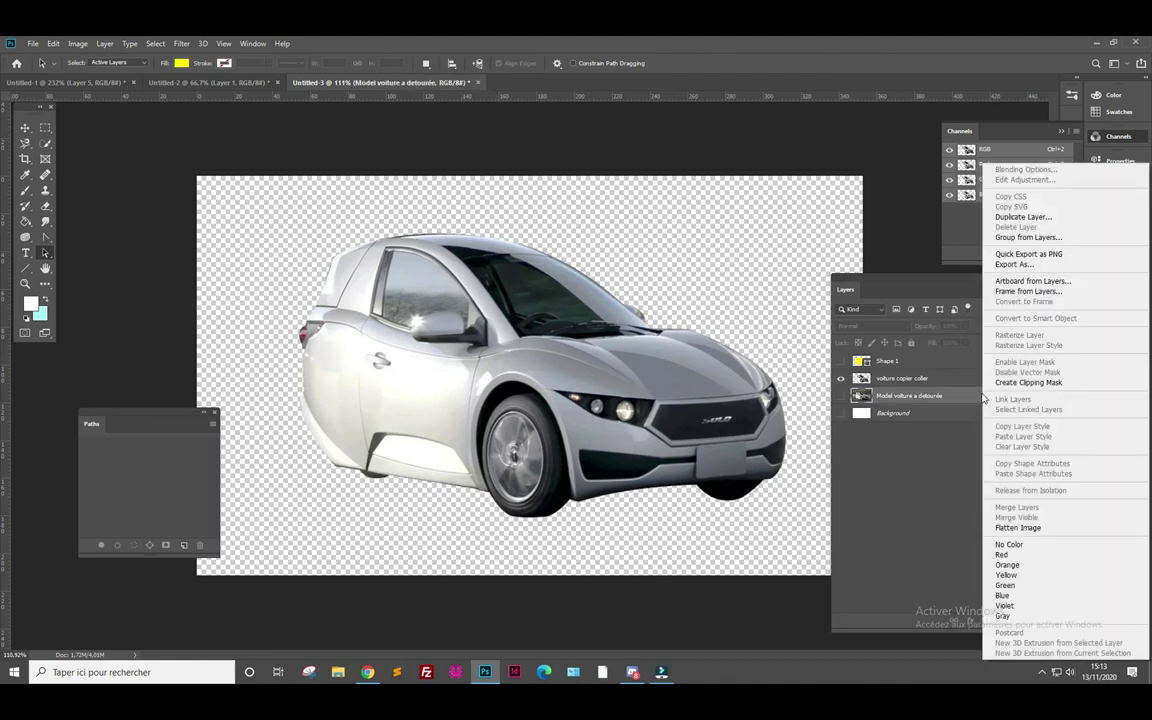
- Apply the Red colour label to the 'Model voiture a détourée' layer
click(941, 450)
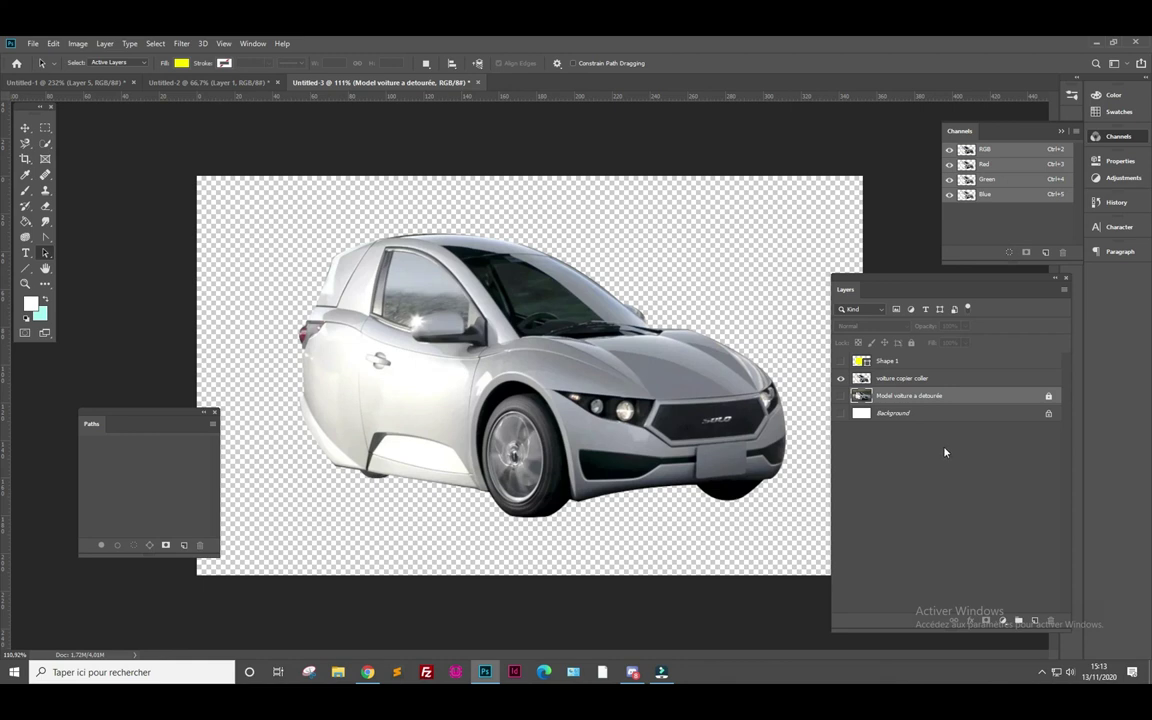
right_click(962, 397)
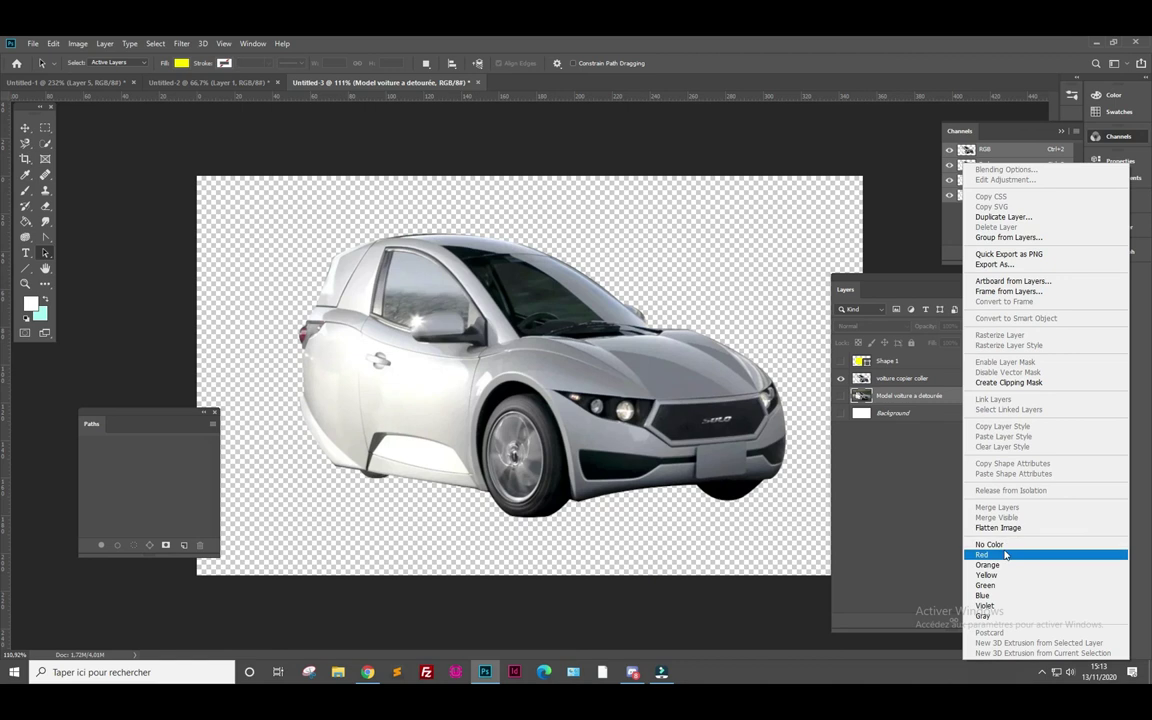
click(1005, 554)
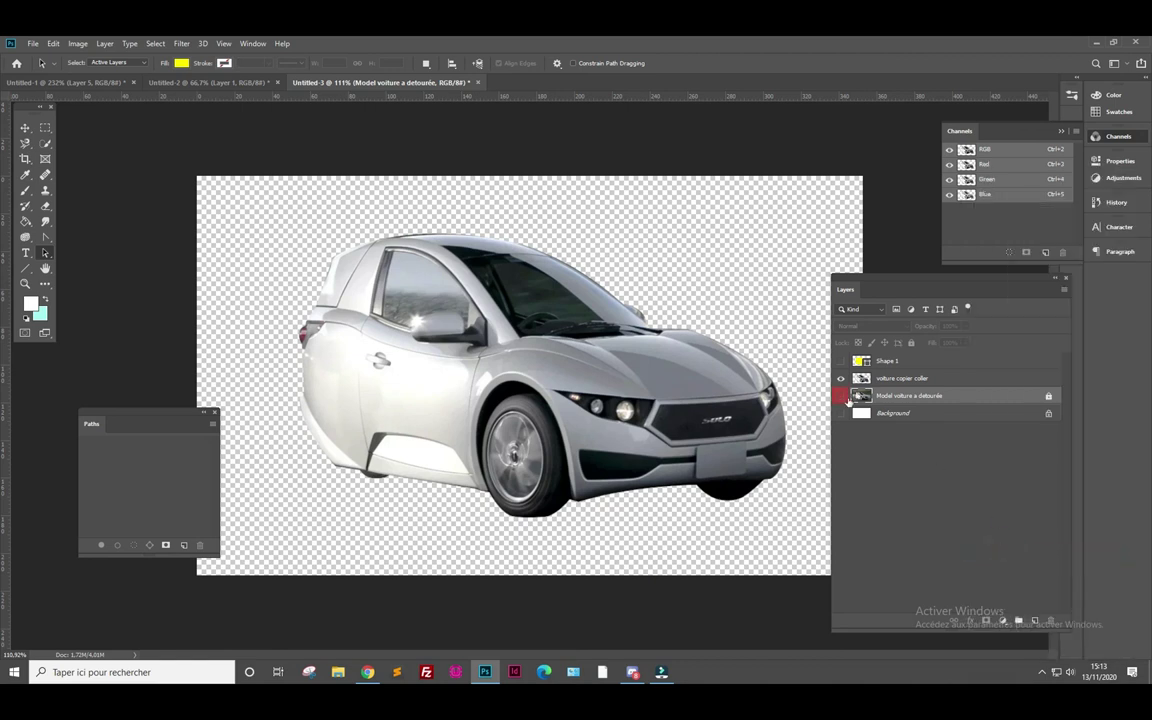
click(918, 450)
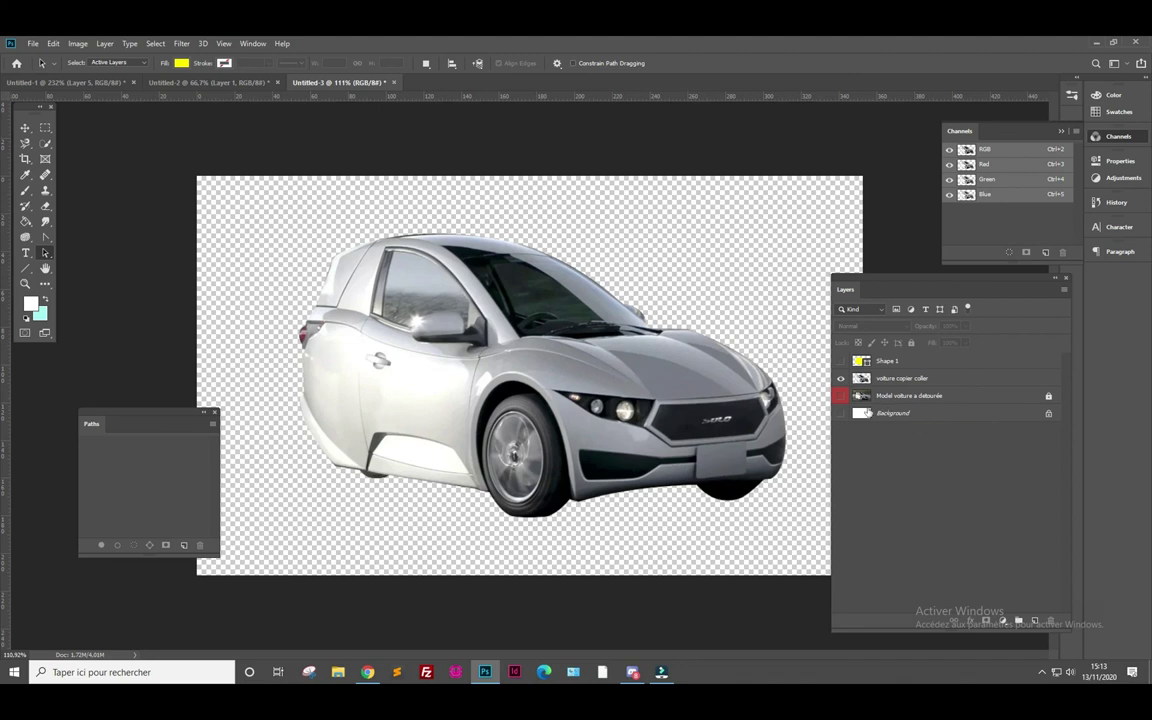
- Show the original layer again and drag the 'voiture copier coller' car left beside it
click(840, 396)
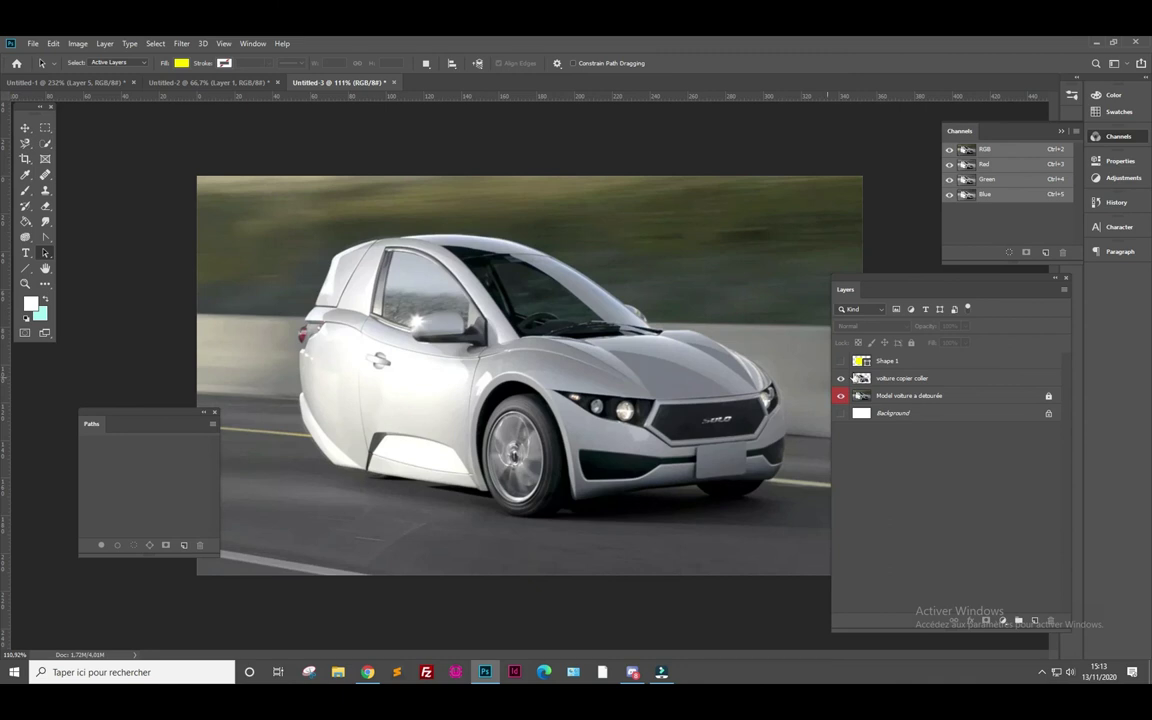
click(938, 380)
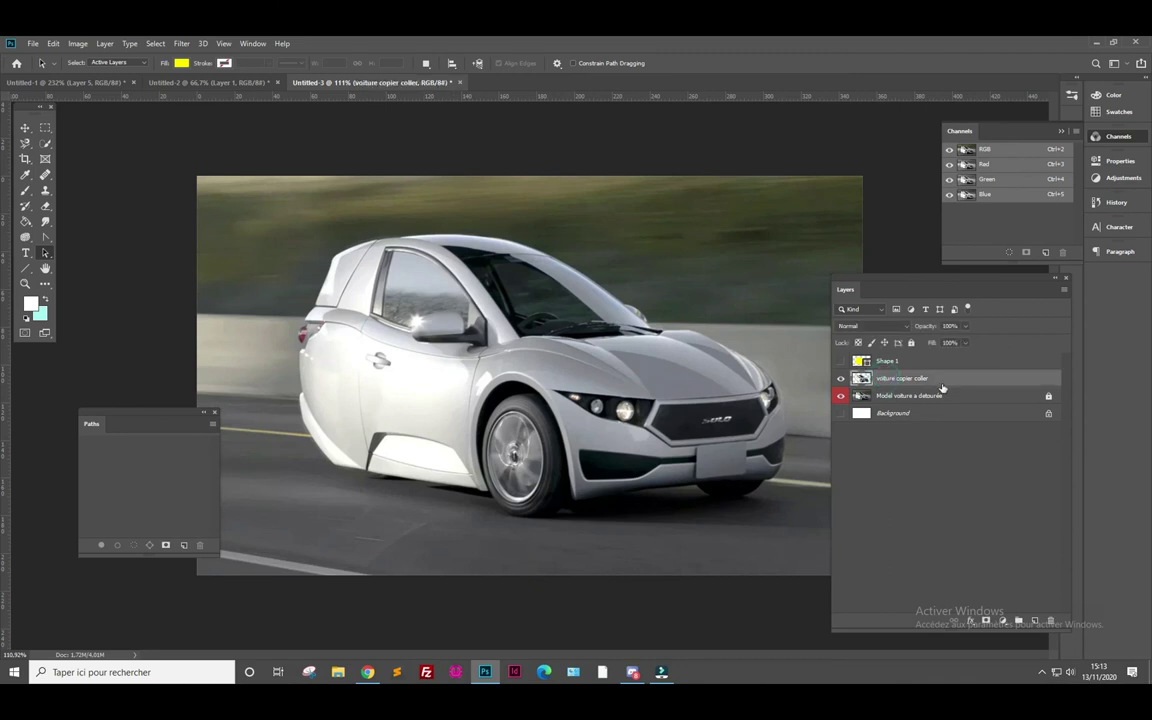
click(25, 127)
mouse_move(593, 401)
mouse_down()
mouse_move(467, 400)
mouse_move(455, 432)
mouse_move(498, 432)
mouse_up()
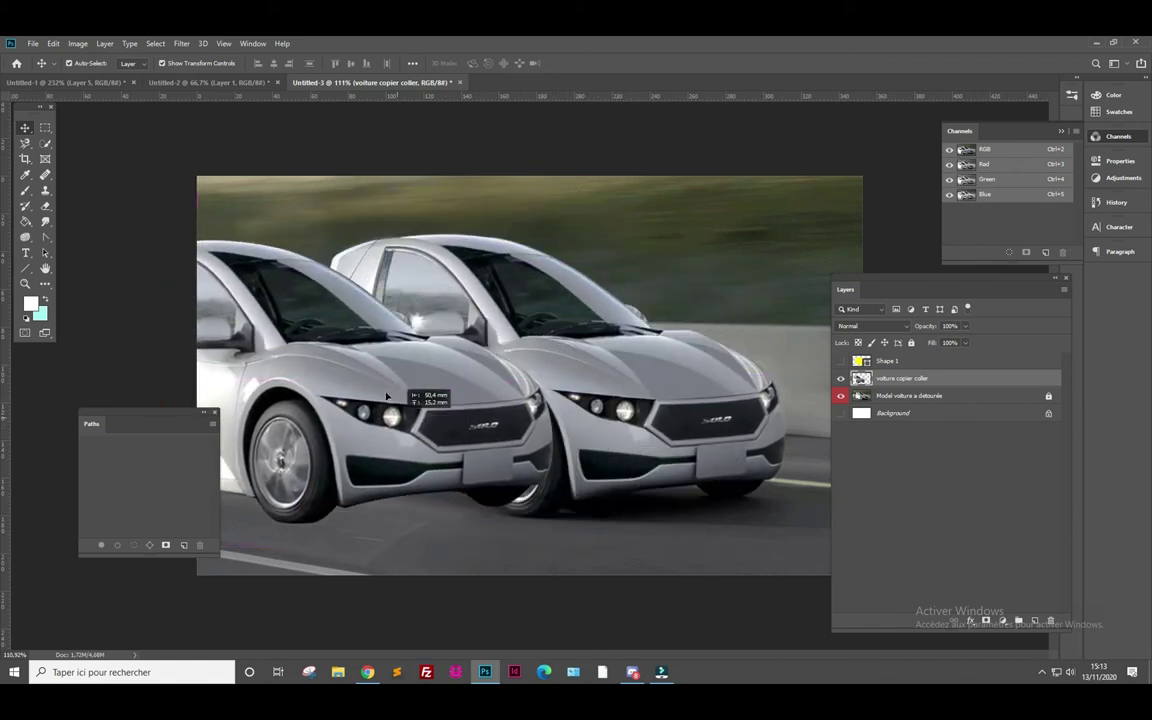
mouse_move(499, 432)
mouse_down()
mouse_move(467, 432)
mouse_move(564, 431)
mouse_move(417, 431)
mouse_move(430, 450)
mouse_up()
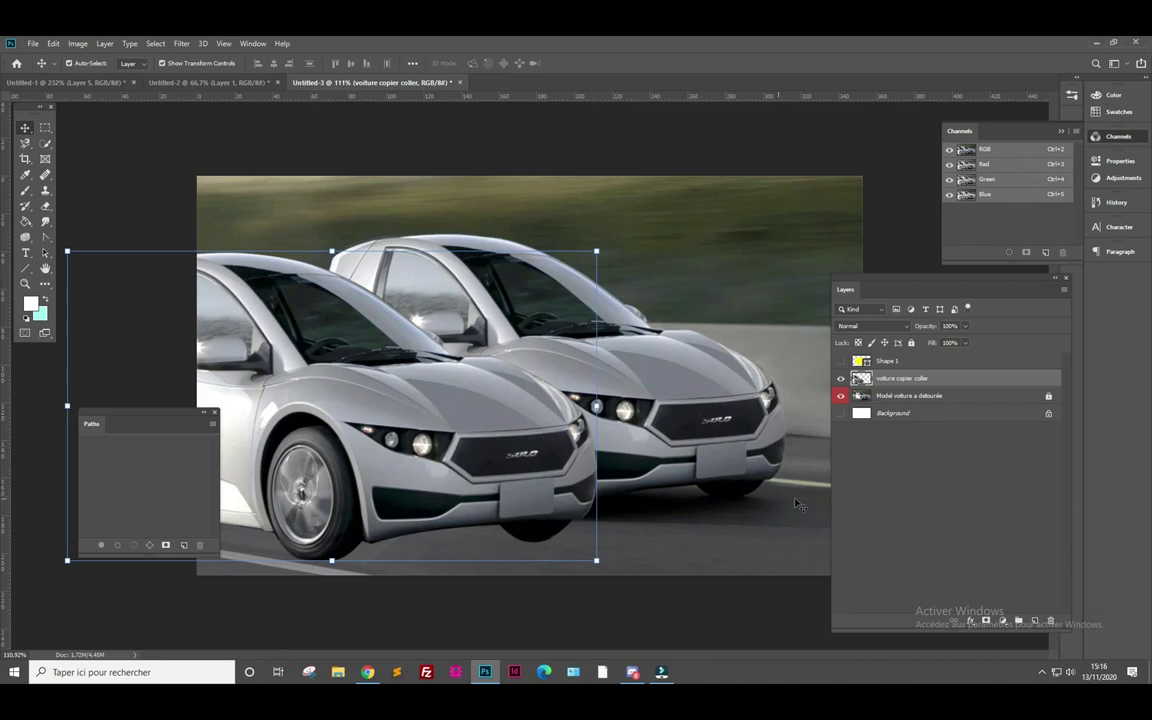
- Draw Rectangle 1, raise it above the car layers, and shrink it over the front car
click(26, 268)
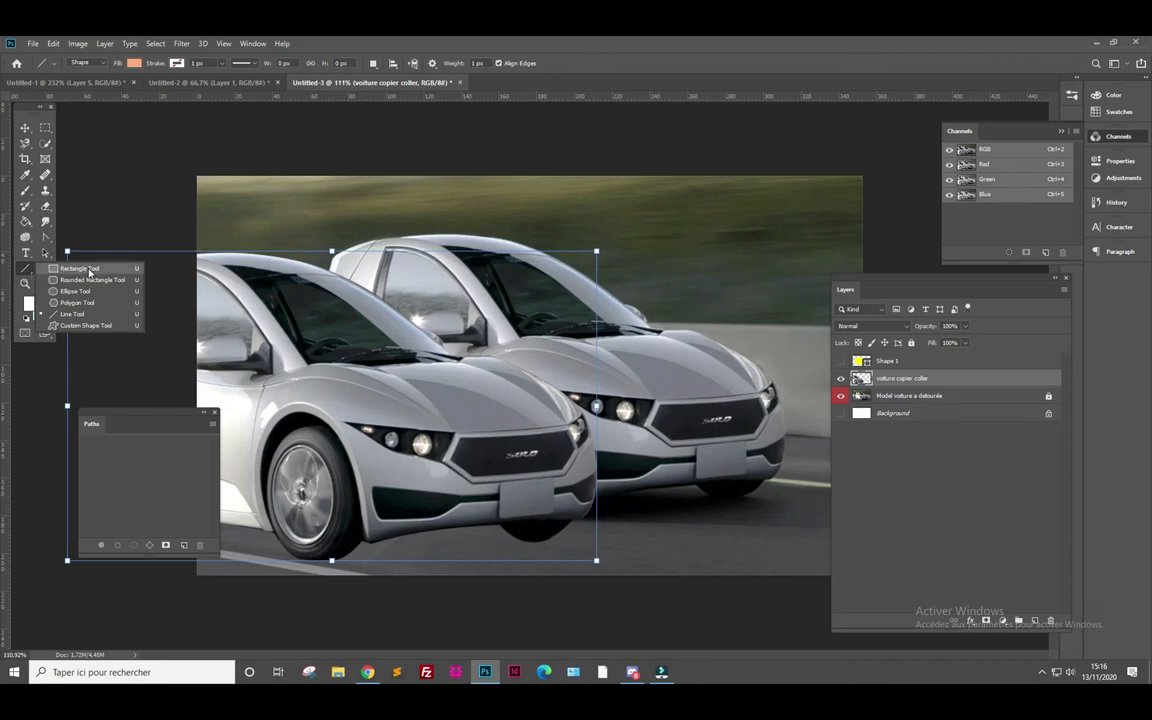
click(89, 272)
drag(305, 200, 418, 320)
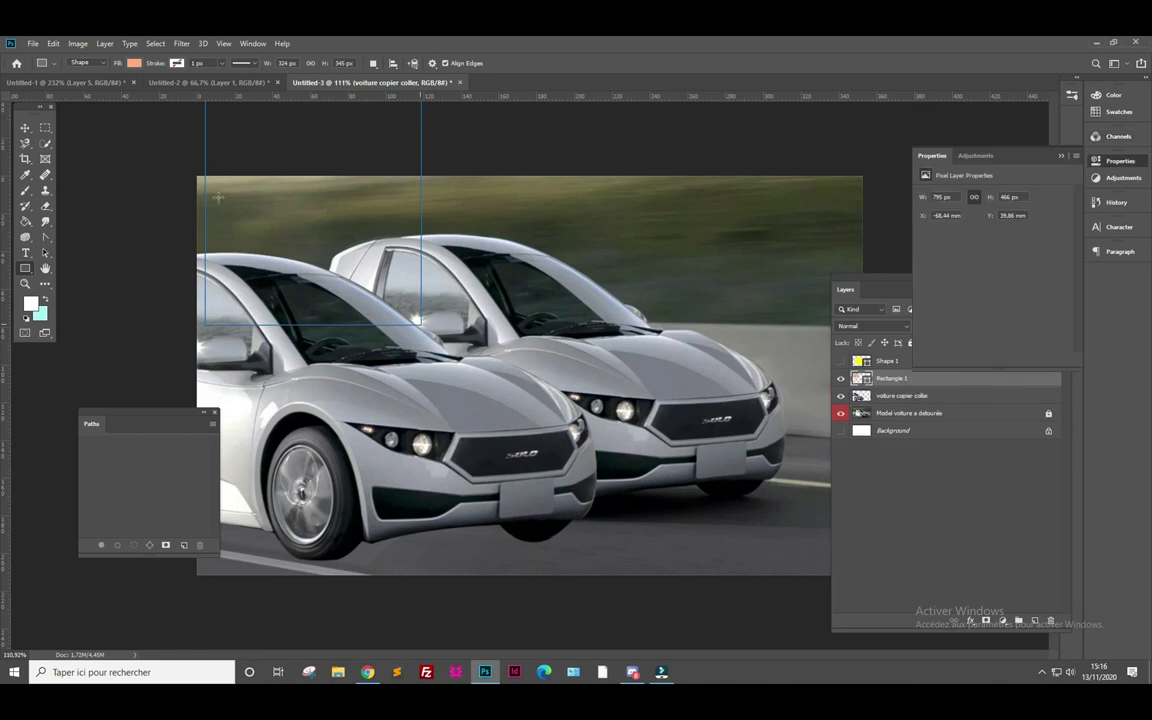
click(25, 127)
drag(888, 378, 876, 358)
drag(337, 254, 508, 422)
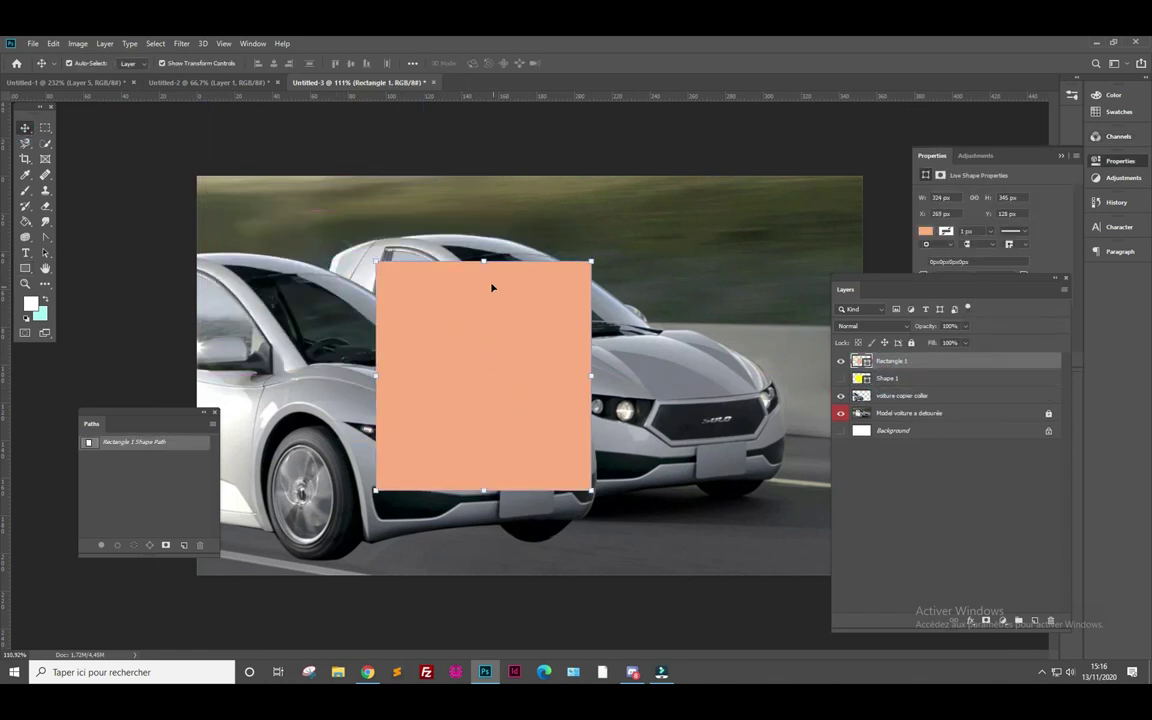
drag(483, 262, 483, 360)
mouse_move(591, 425)
mouse_down()
mouse_move(660, 425)
mouse_move(545, 425)
mouse_up()
drag(461, 362, 461, 328)
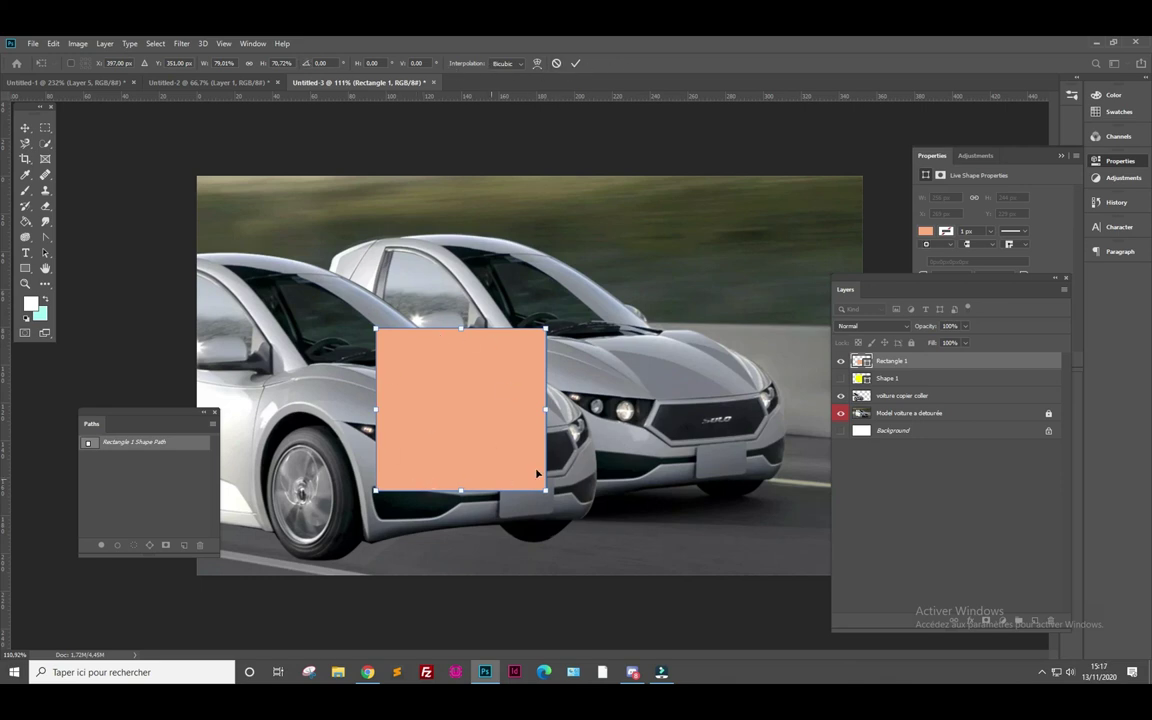
- Give the rectangle's shape path a 28.79 px black stroke
click(45, 253)
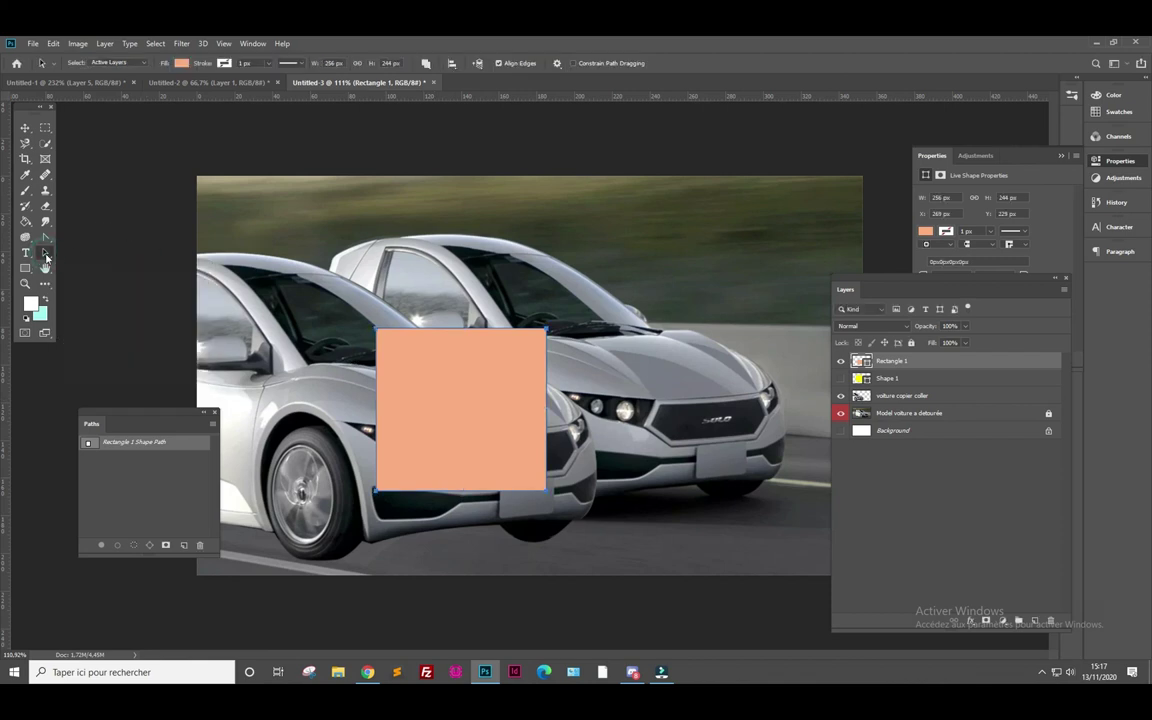
click(426, 381)
click(267, 64)
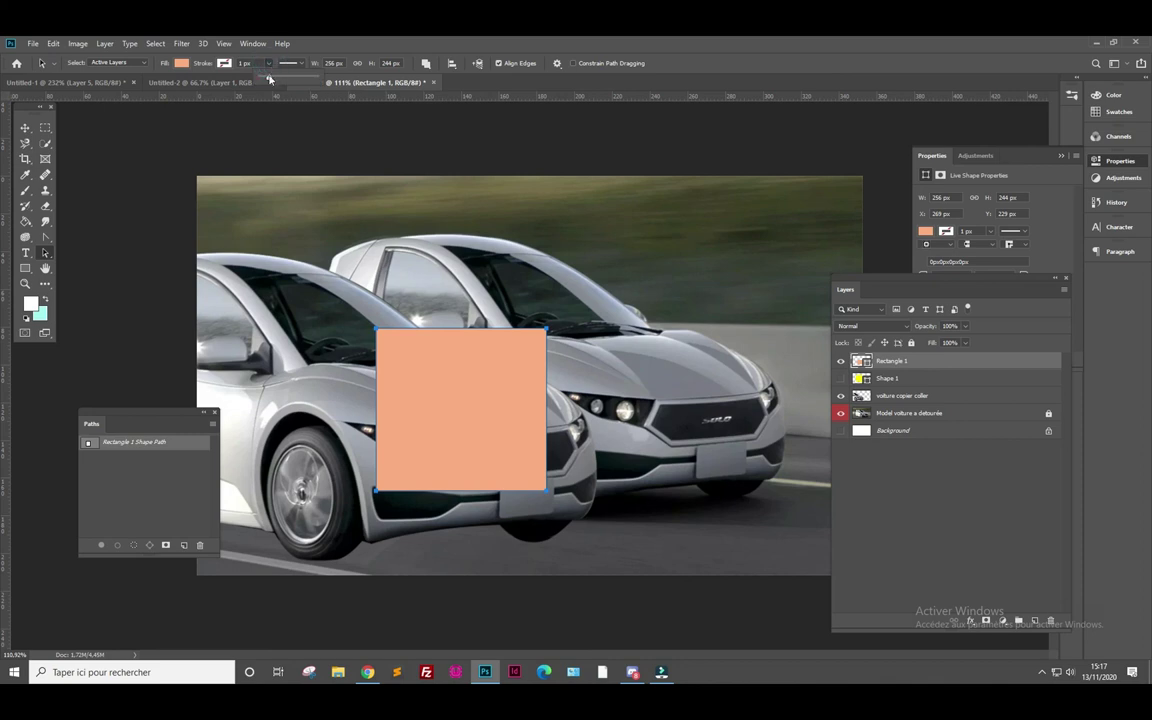
drag(268, 79, 294, 78)
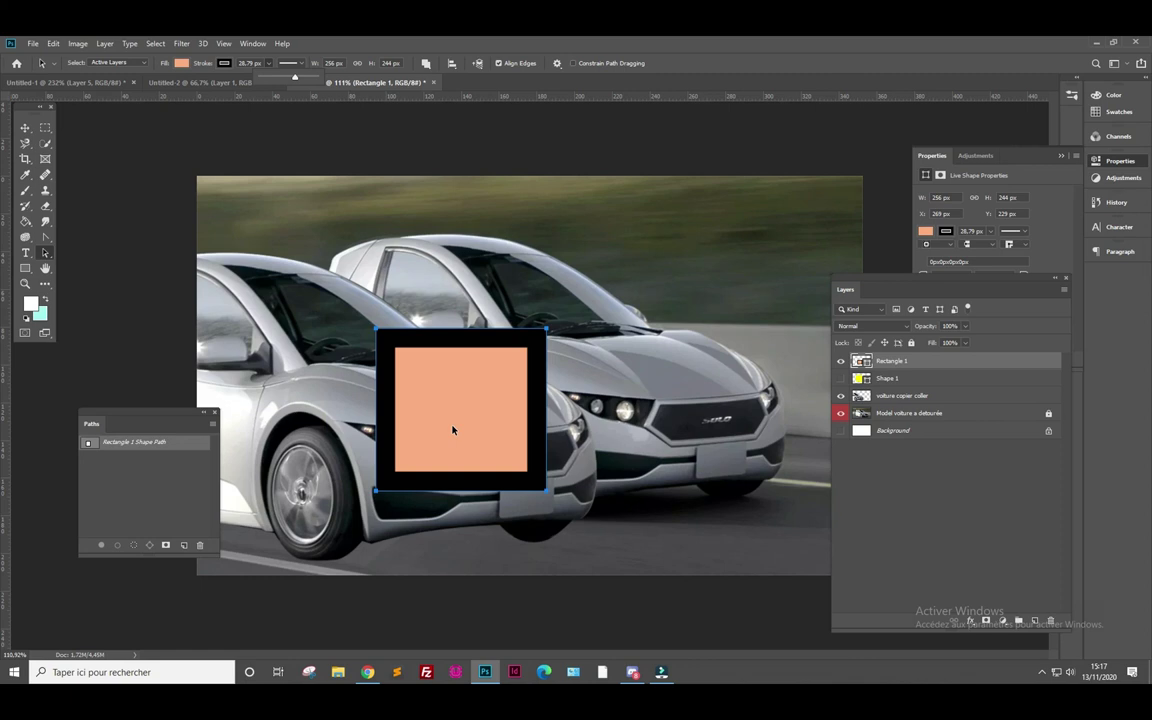
- Draw a rounded rectangle on the car roof and an ellipse over the right car's windshield
click(26, 267)
click(92, 279)
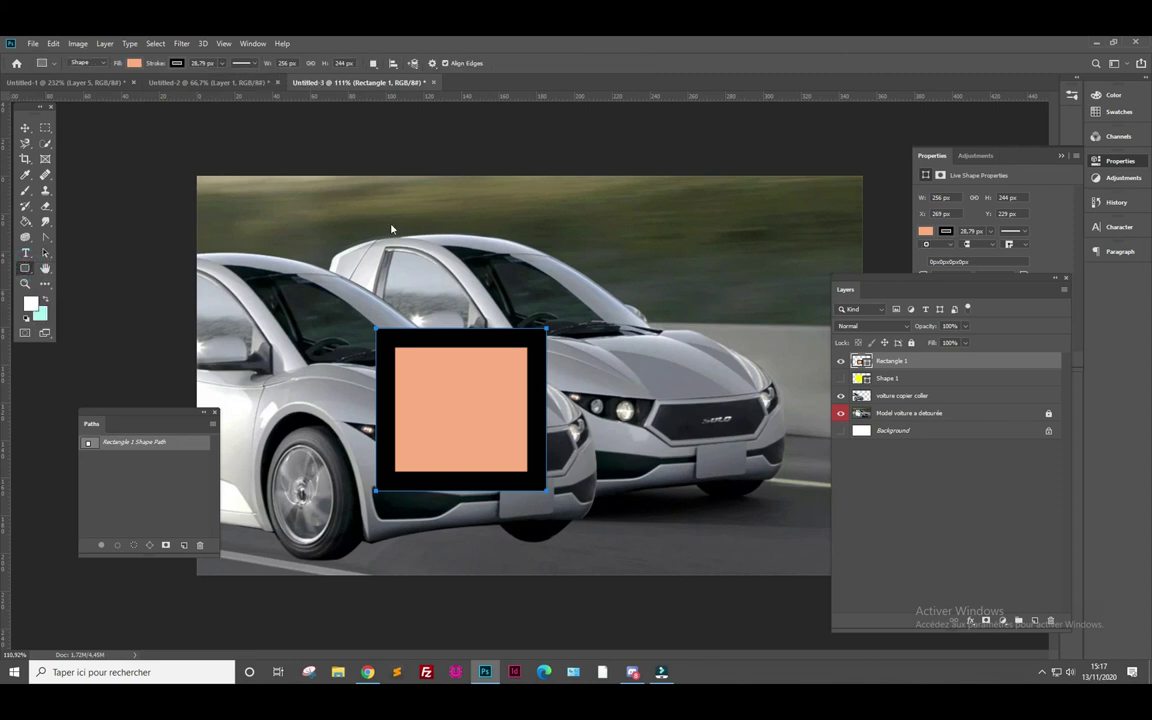
drag(390, 225, 492, 280)
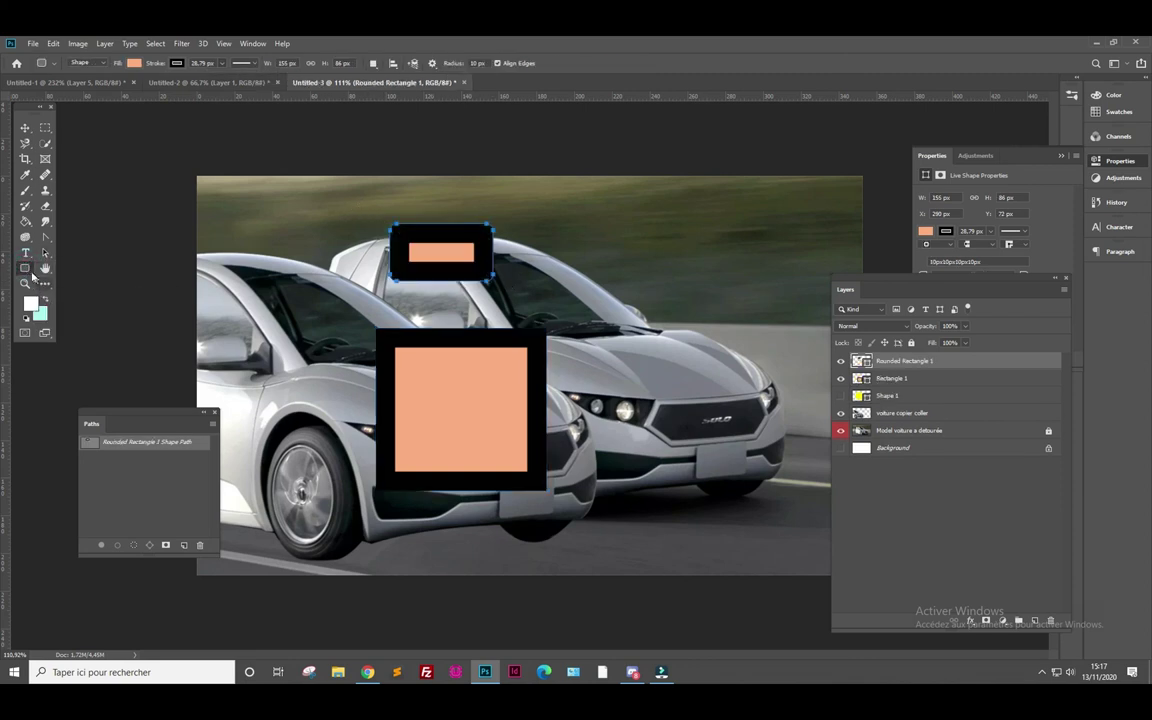
click(26, 268)
click(75, 291)
drag(587, 238, 721, 333)
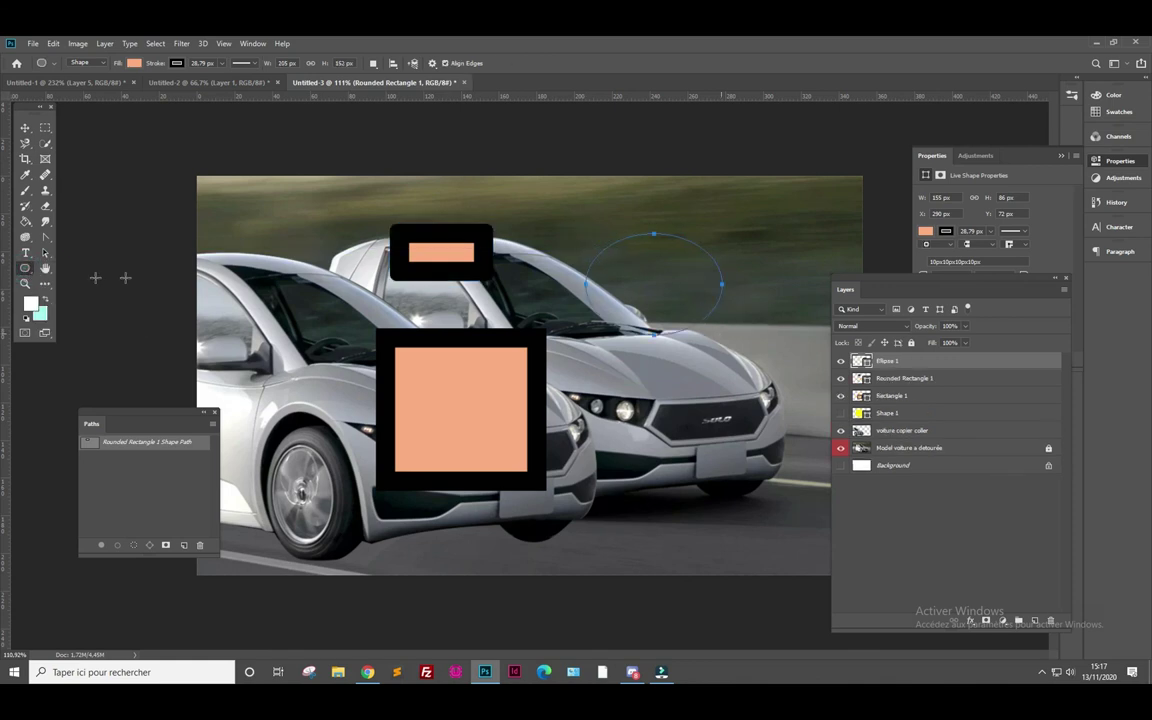
- Draw a large five-sided polygon with the Polygon tool
click(25, 268)
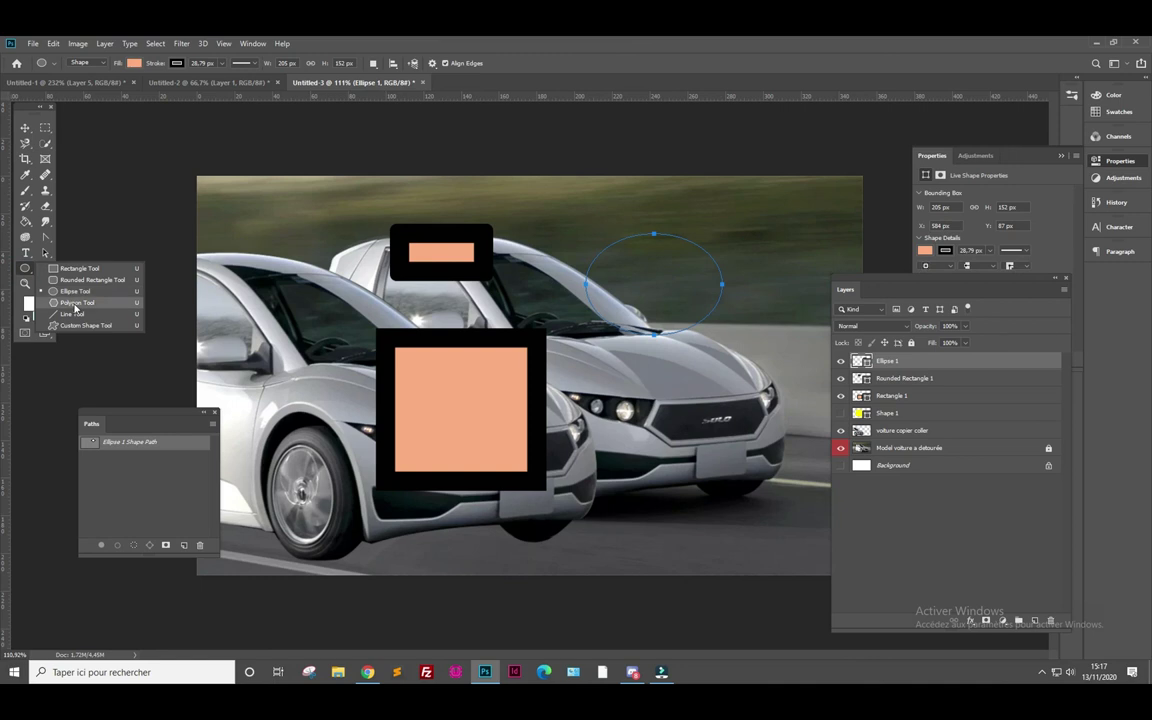
click(405, 290)
key(shift+u)
drag(255, 255, 405, 410)
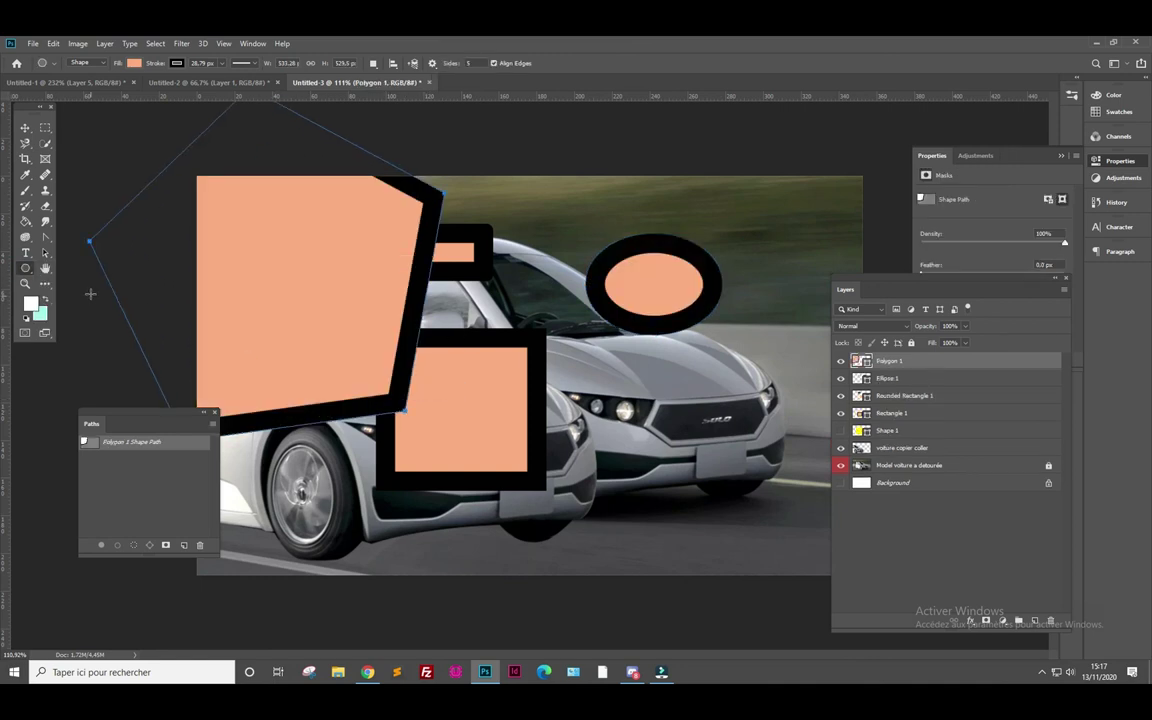
- Set Sides to 15, move the pentagon to the image centre, and draw a 15-sided circle top left
click(24, 269)
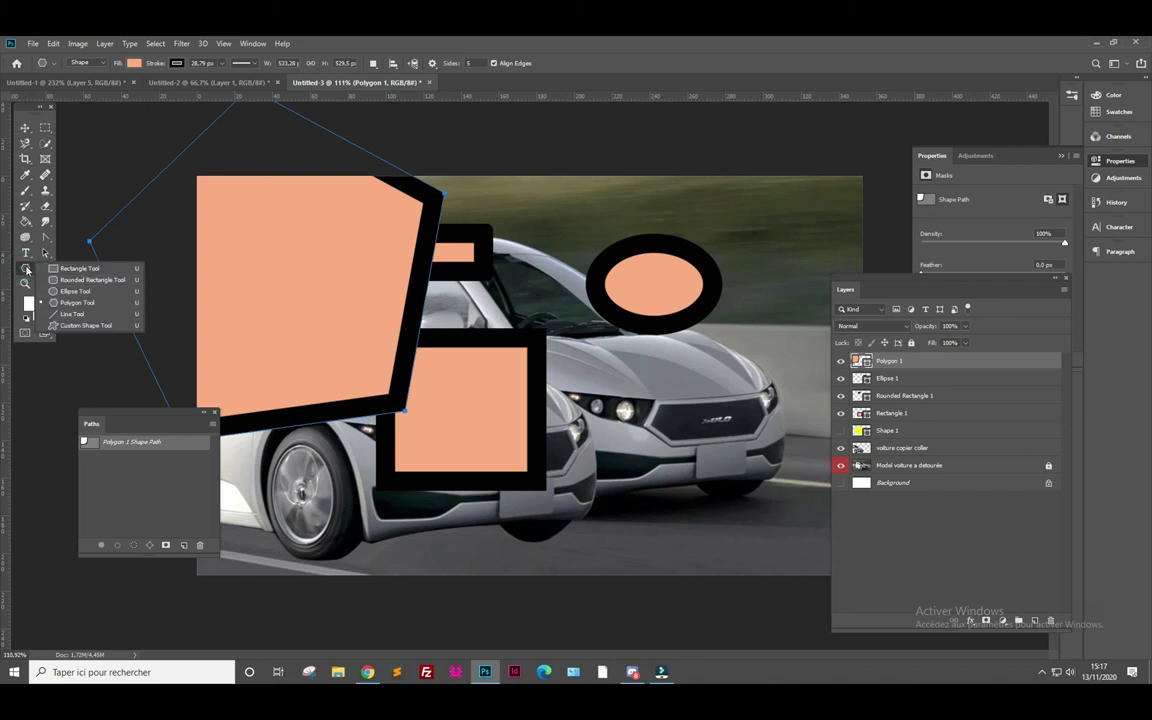
click(425, 55)
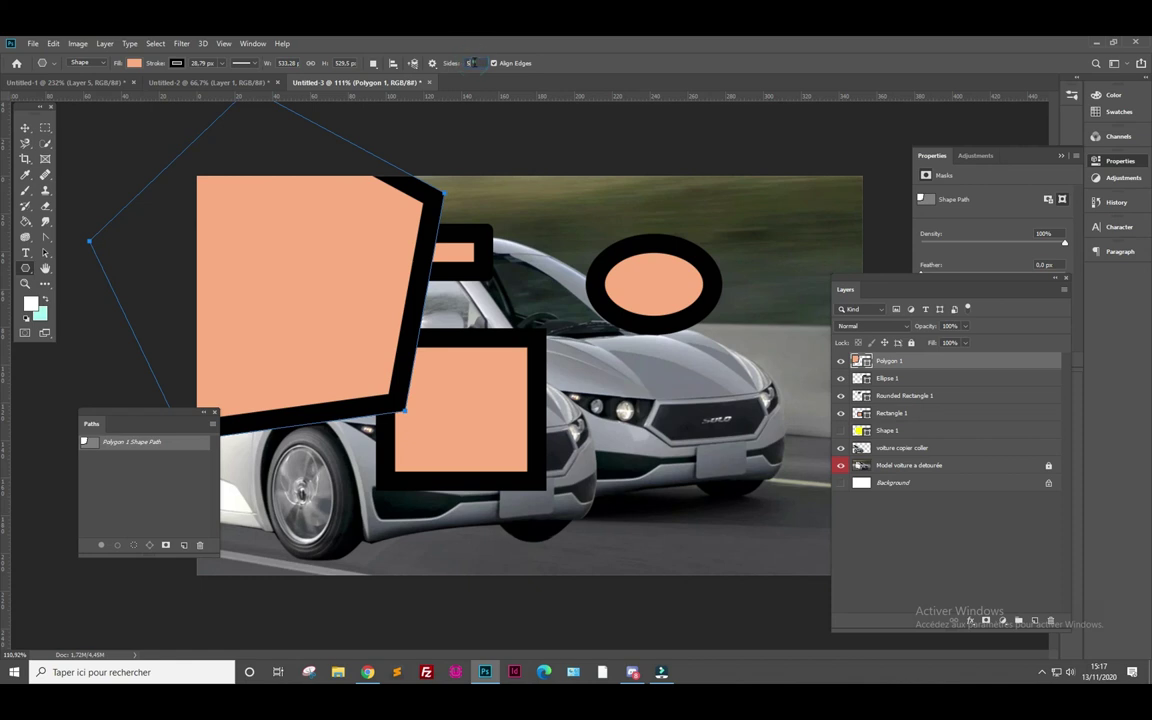
click(476, 63)
text(15)
key(Return)
click(25, 127)
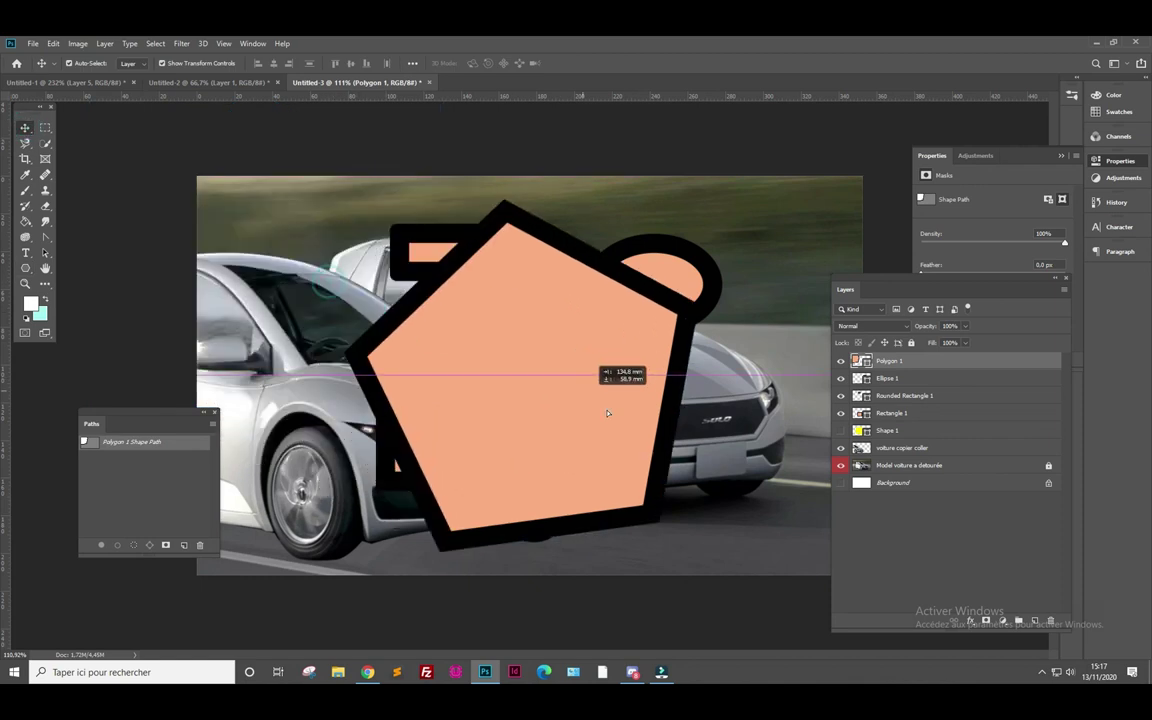
drag(328, 285, 607, 378)
click(26, 268)
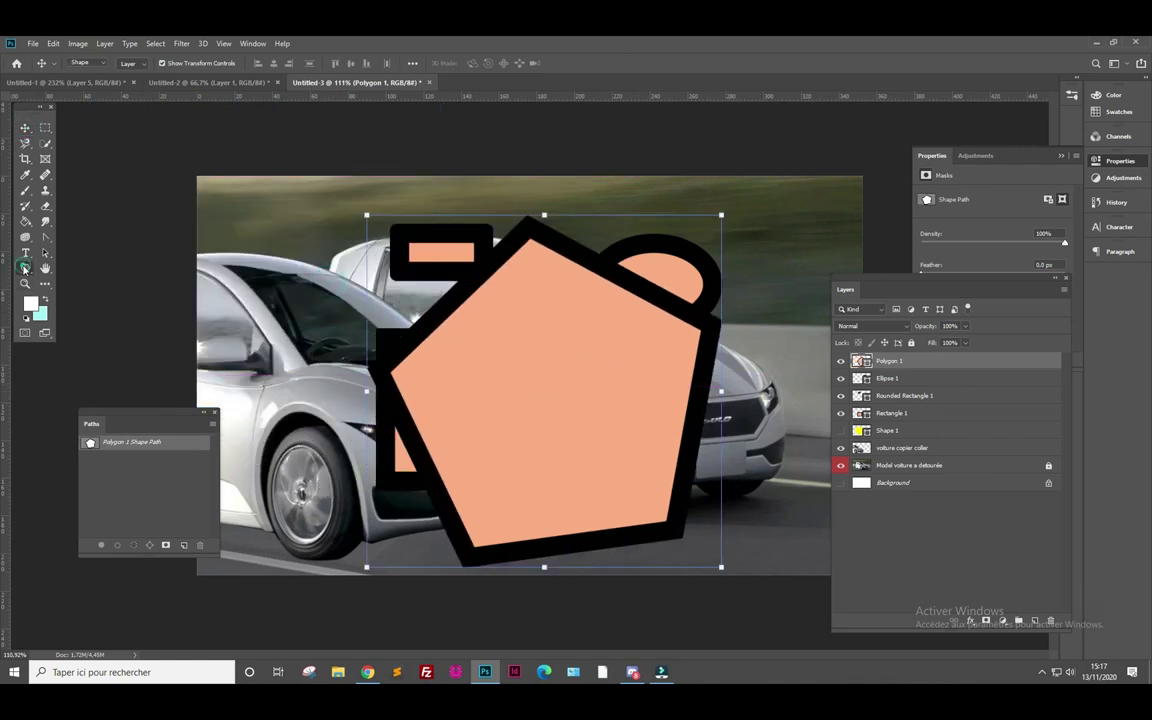
drag(300, 262, 380, 312)
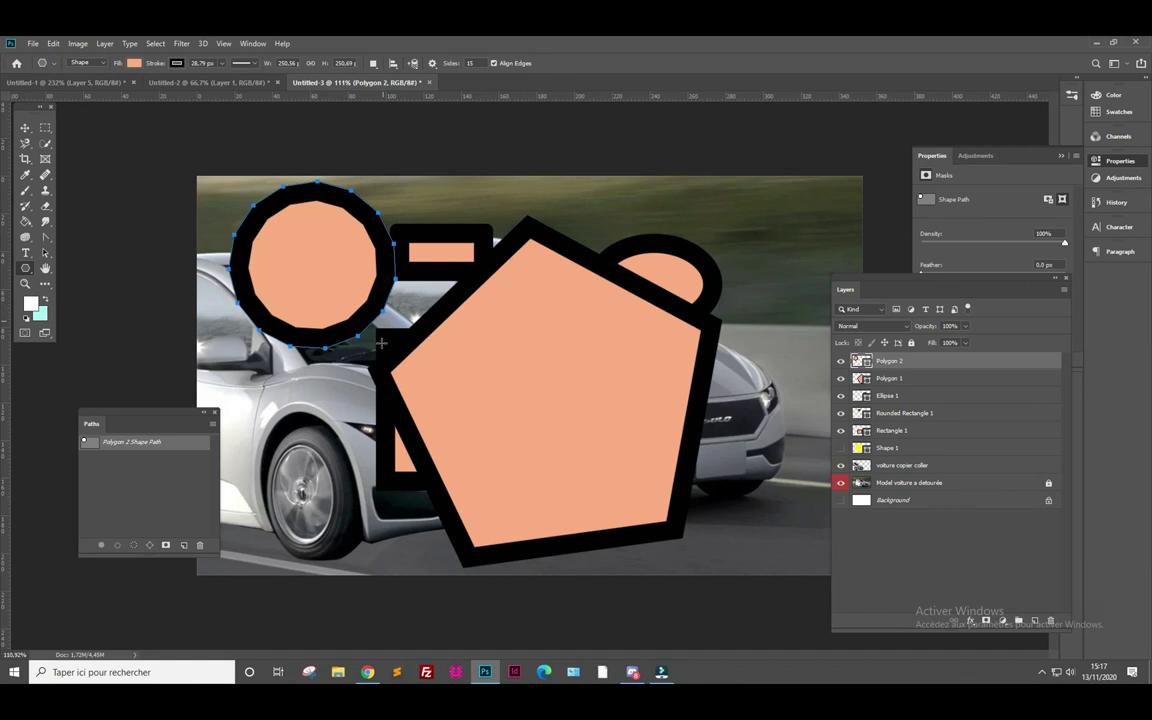
click(27, 269)
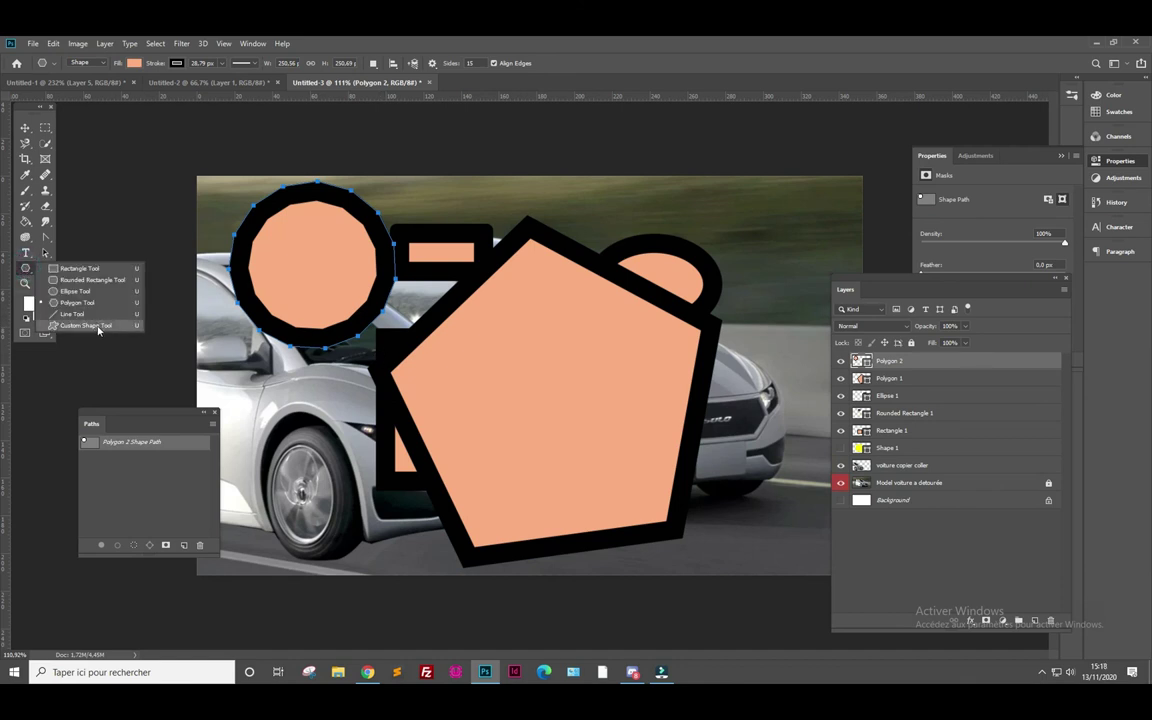
- Select the Custom Shape tool and set the stroke width to 0 px
click(97, 327)
click(24, 269)
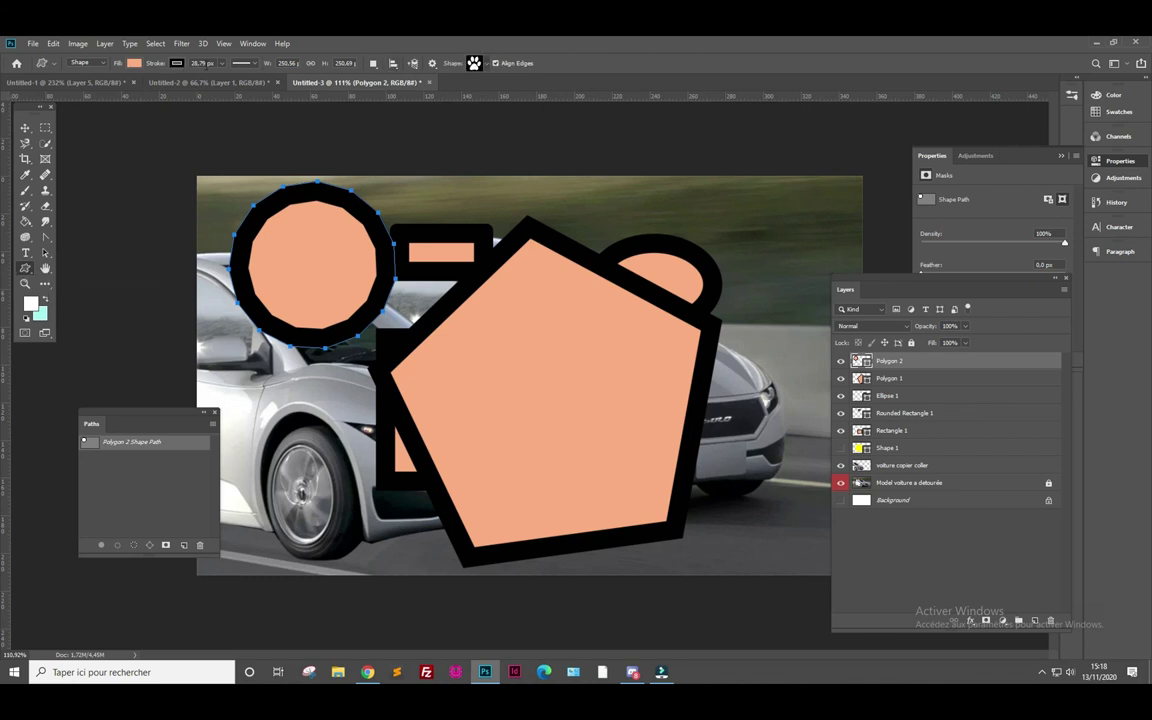
click(221, 66)
drag(200, 76, 187, 76)
- Draw a paw print on the pentagon and a fleur-de-lis on the front car, both filled blue
drag(427, 312, 580, 515)
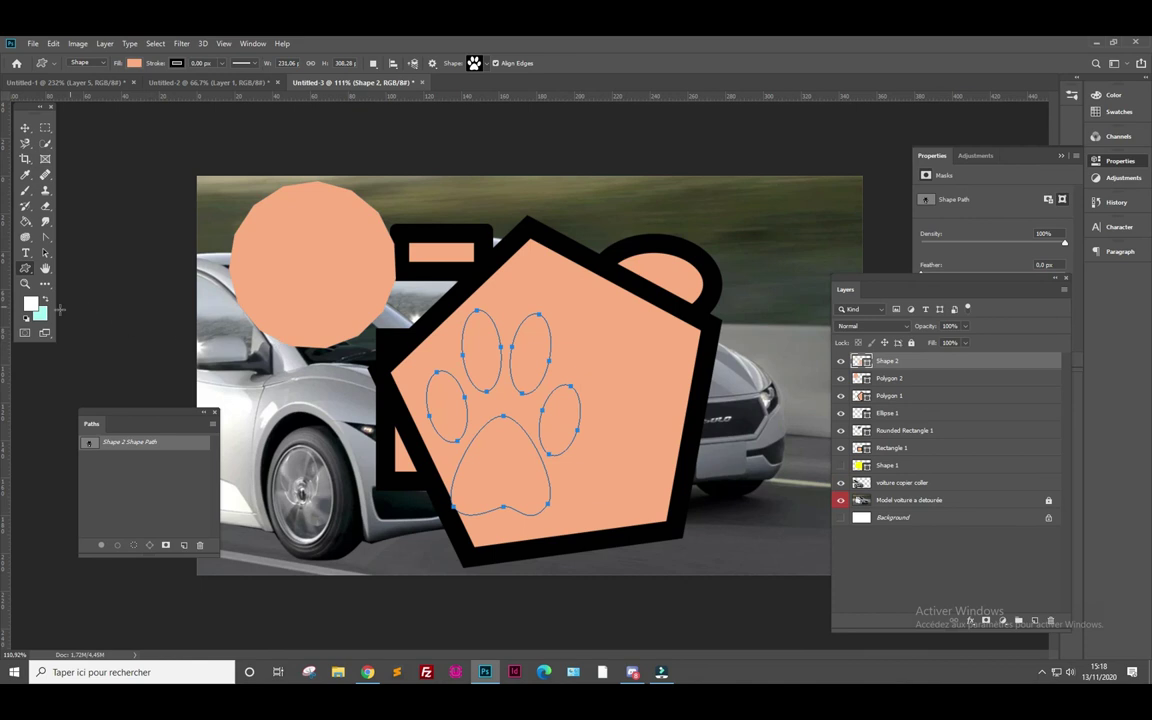
key(x)
click(133, 63)
click(141, 140)
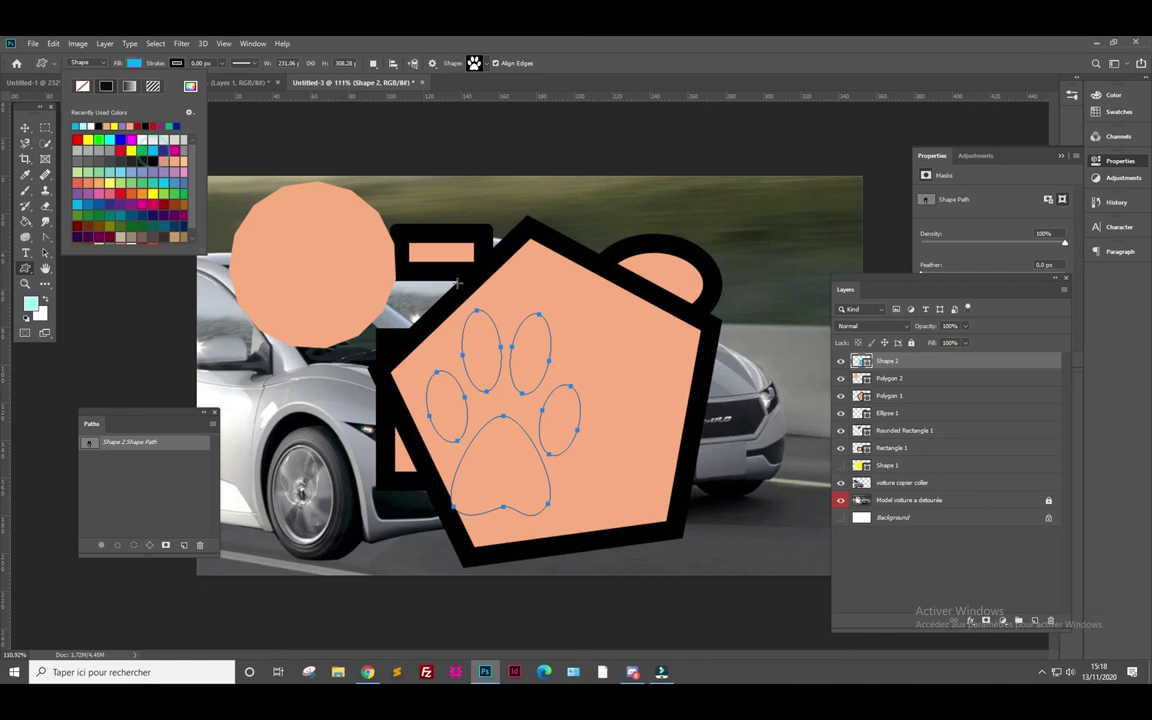
click(482, 63)
click(453, 128)
drag(296, 288, 400, 385)
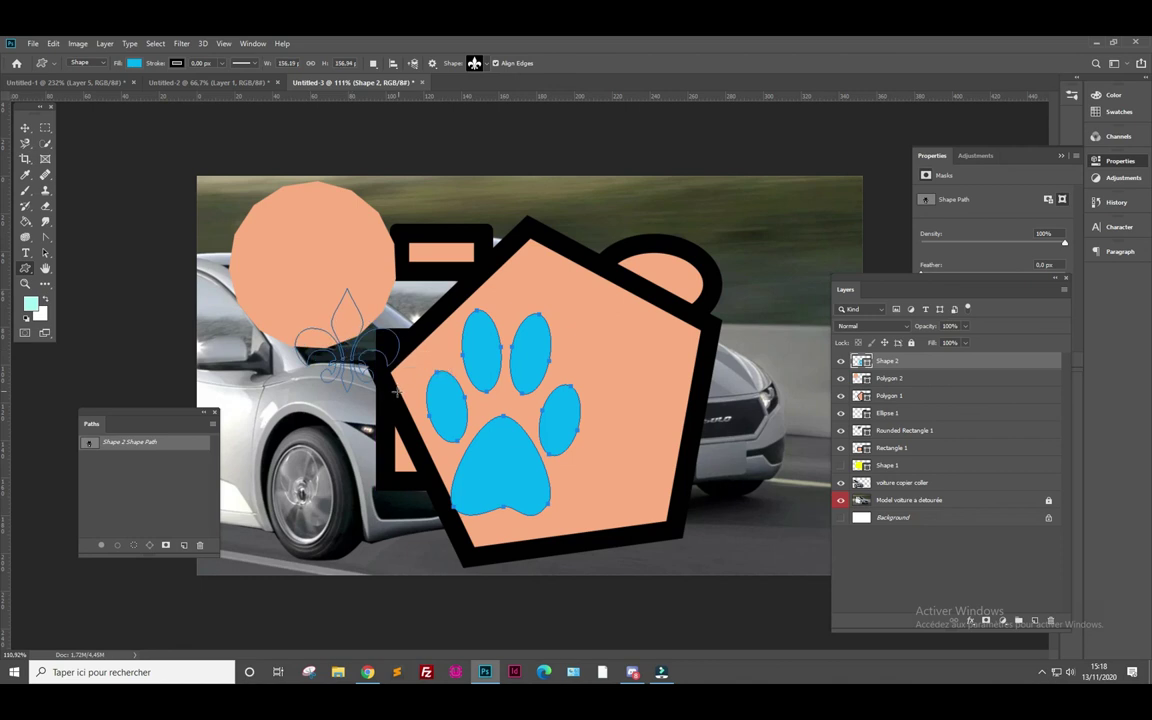
- Append the All shapes set to the custom shape picker and browse the list
click(487, 65)
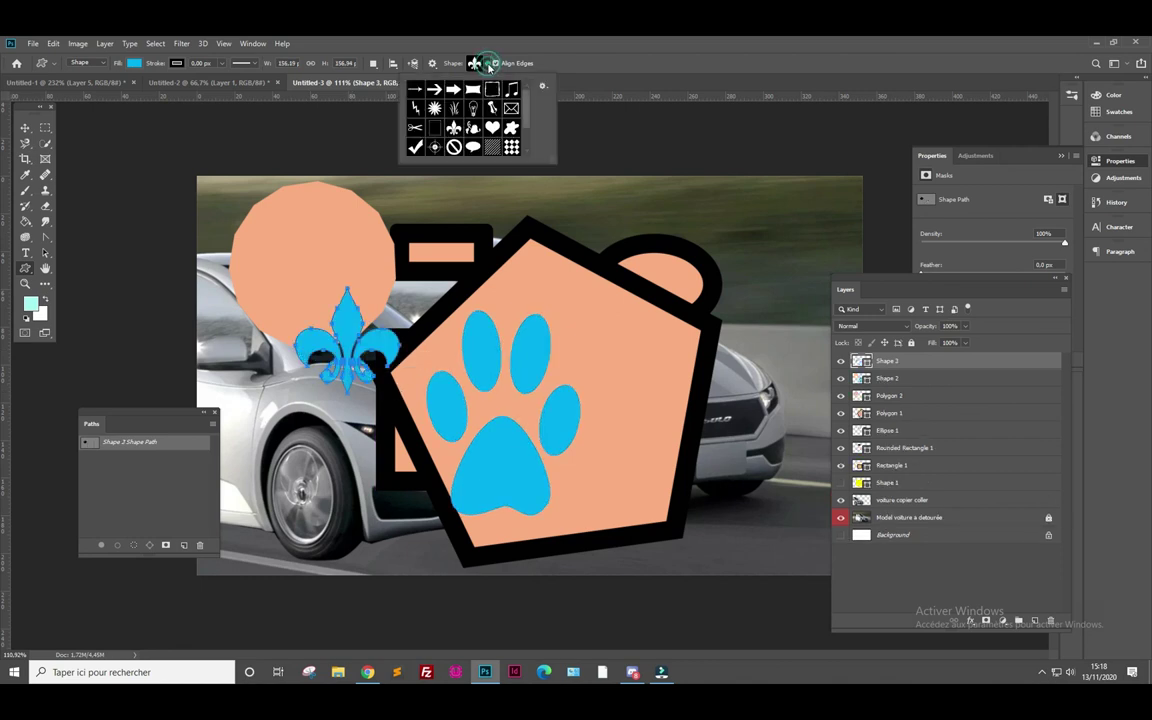
click(542, 88)
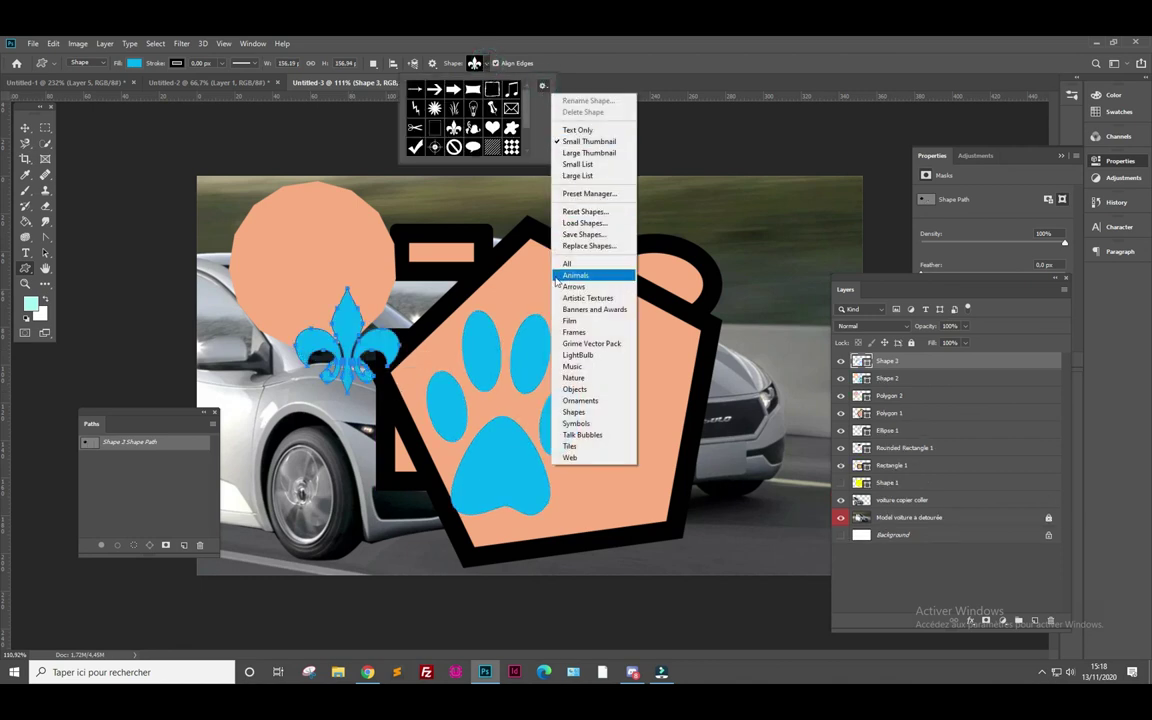
click(586, 267)
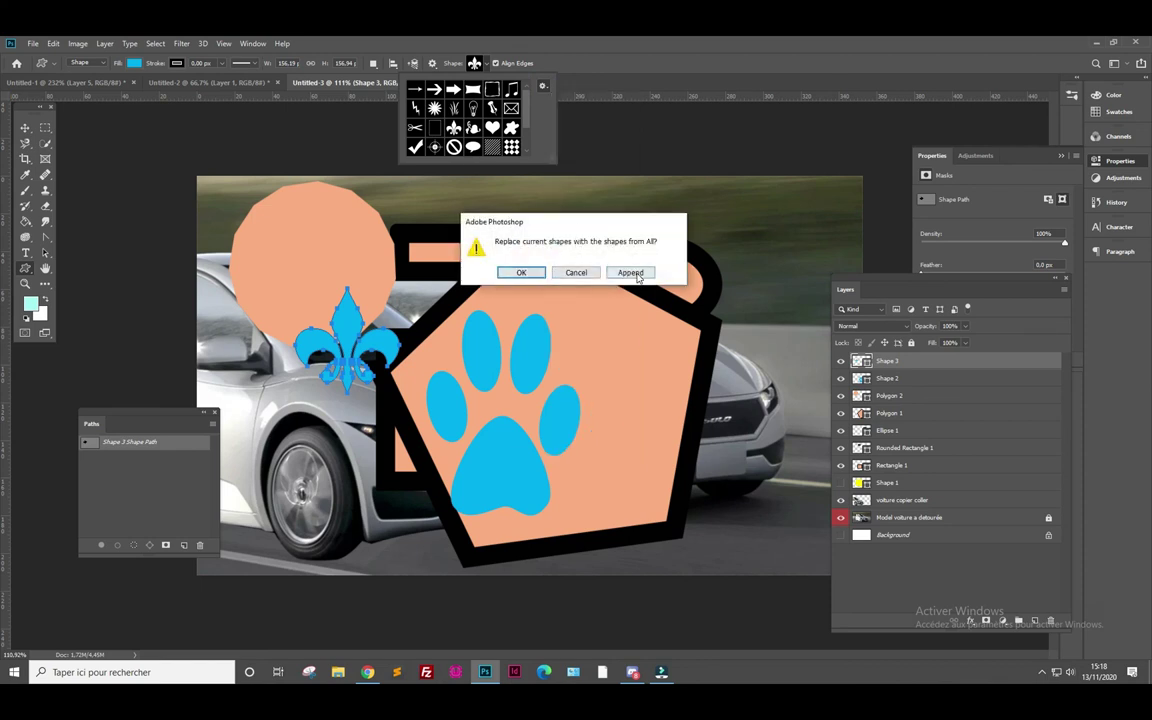
click(576, 272)
scroll(476, 110, down, 3)
scroll(476, 110, down, 3)
scroll(476, 115, down, 3)
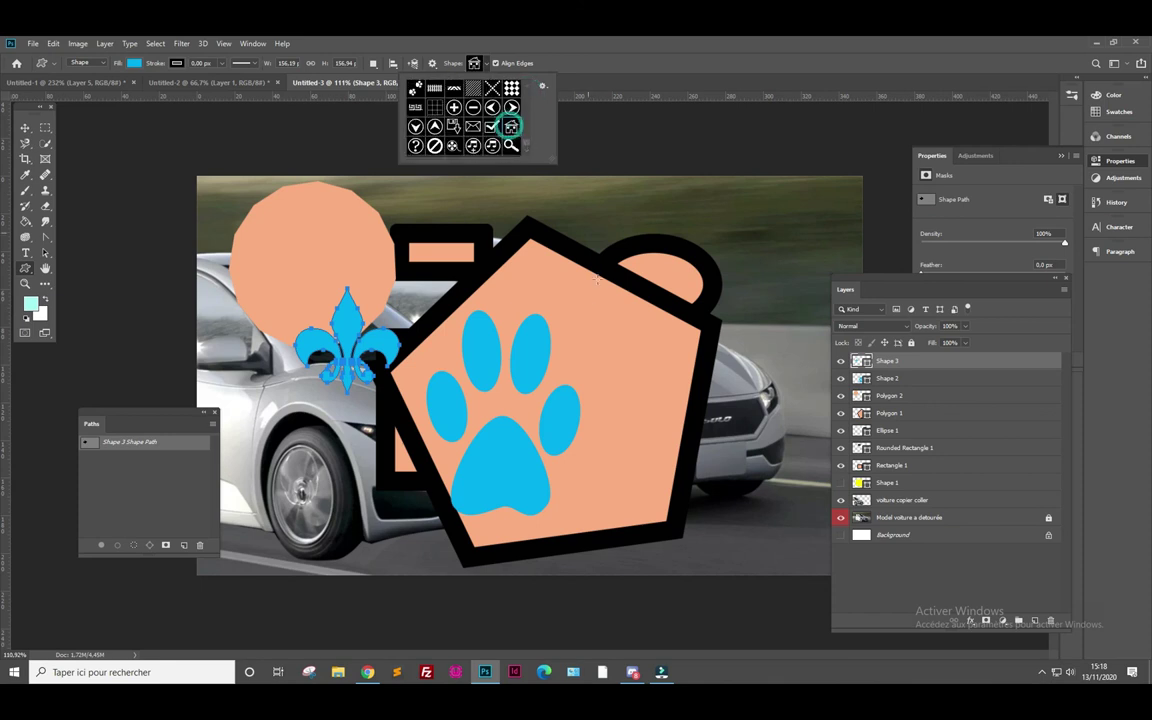